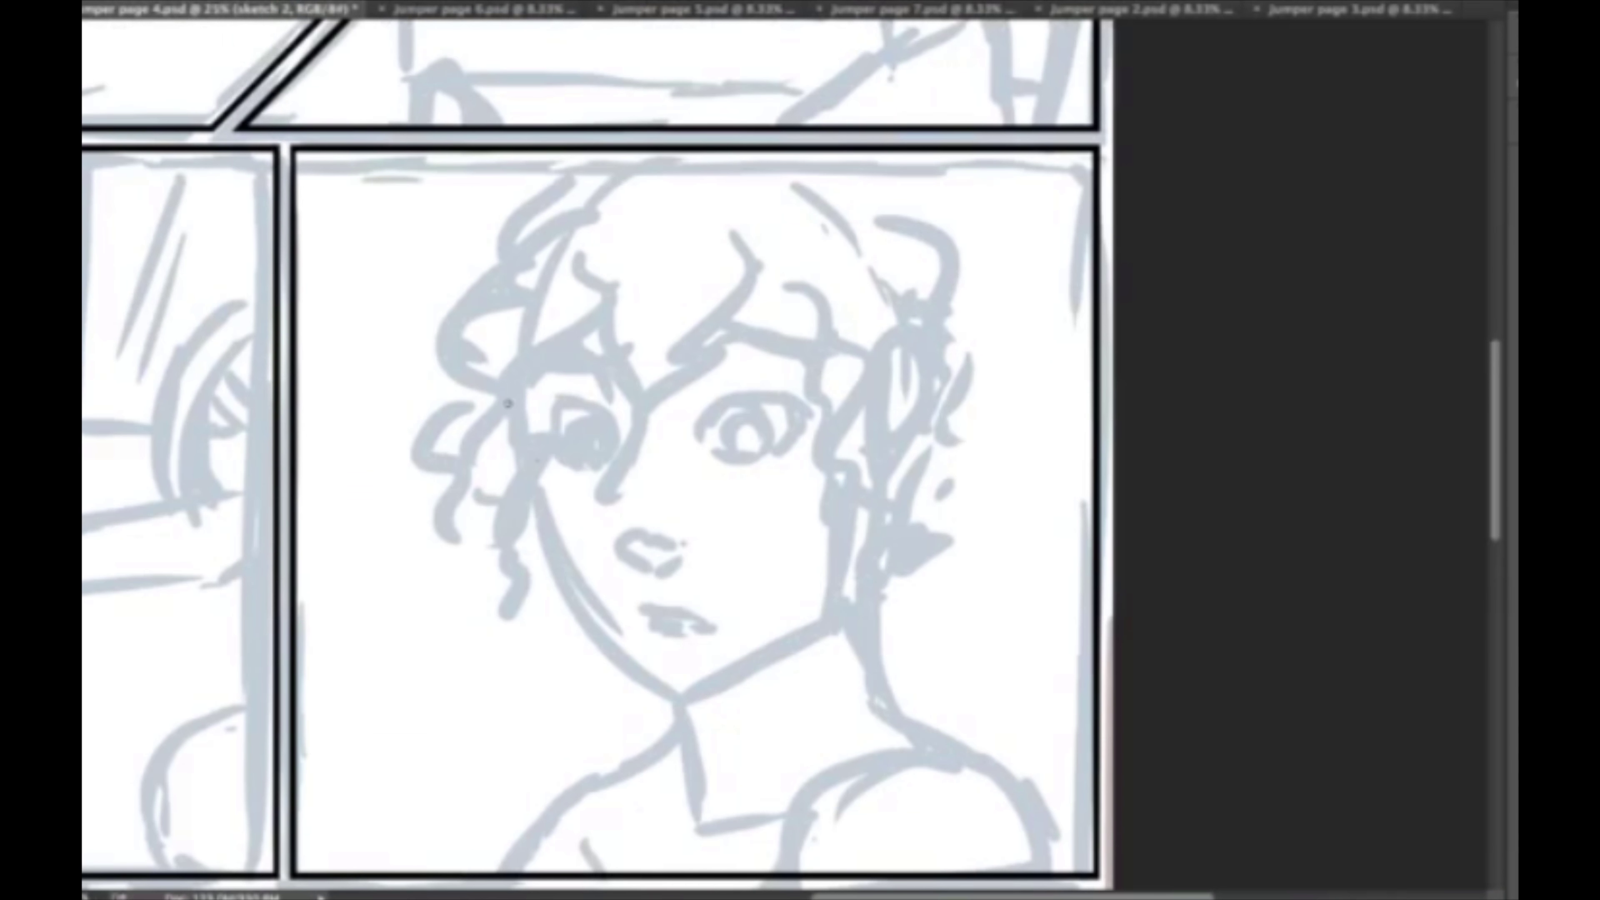
Outline the face, ear loop, neck and shoulders in blue over the gray rough.
mouse_move(611, 194)
left_mouse_down()
mouse_move(567, 674)
mouse_move(872, 460)
mouse_move(876, 545)
left_mouse_up()
left_click_drag(662, 693, 659, 816)
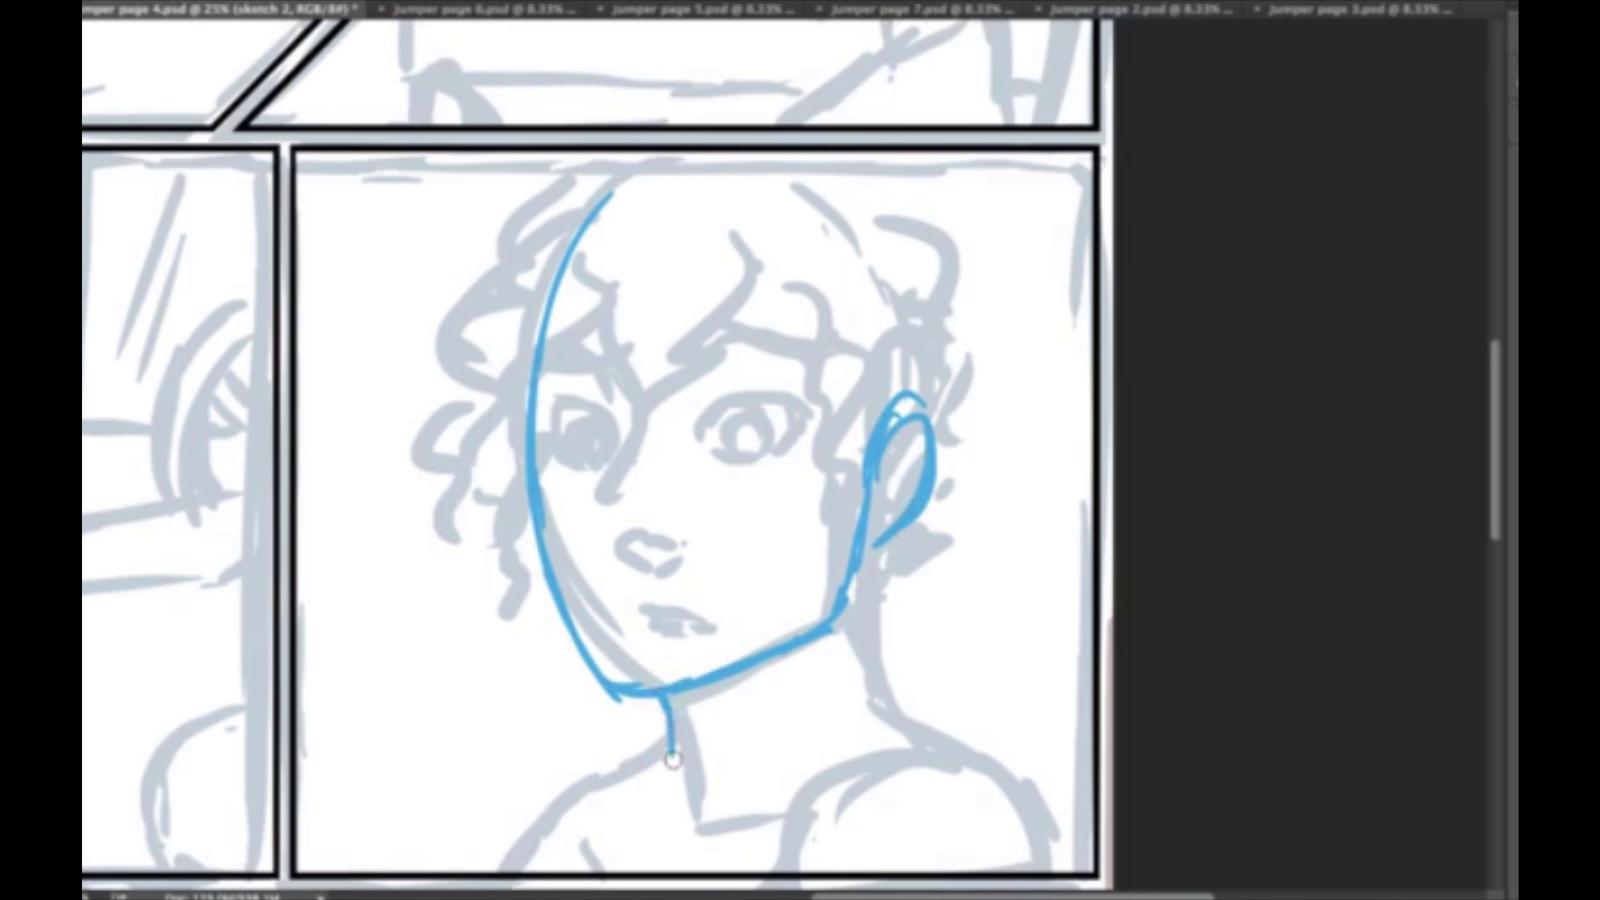
left_click_drag(536, 423, 863, 431)
left_click_drag(857, 586, 901, 722)
left_click_drag(665, 744, 461, 866)
left_click_drag(894, 706, 1049, 870)
left_click_drag(813, 794, 1053, 873)
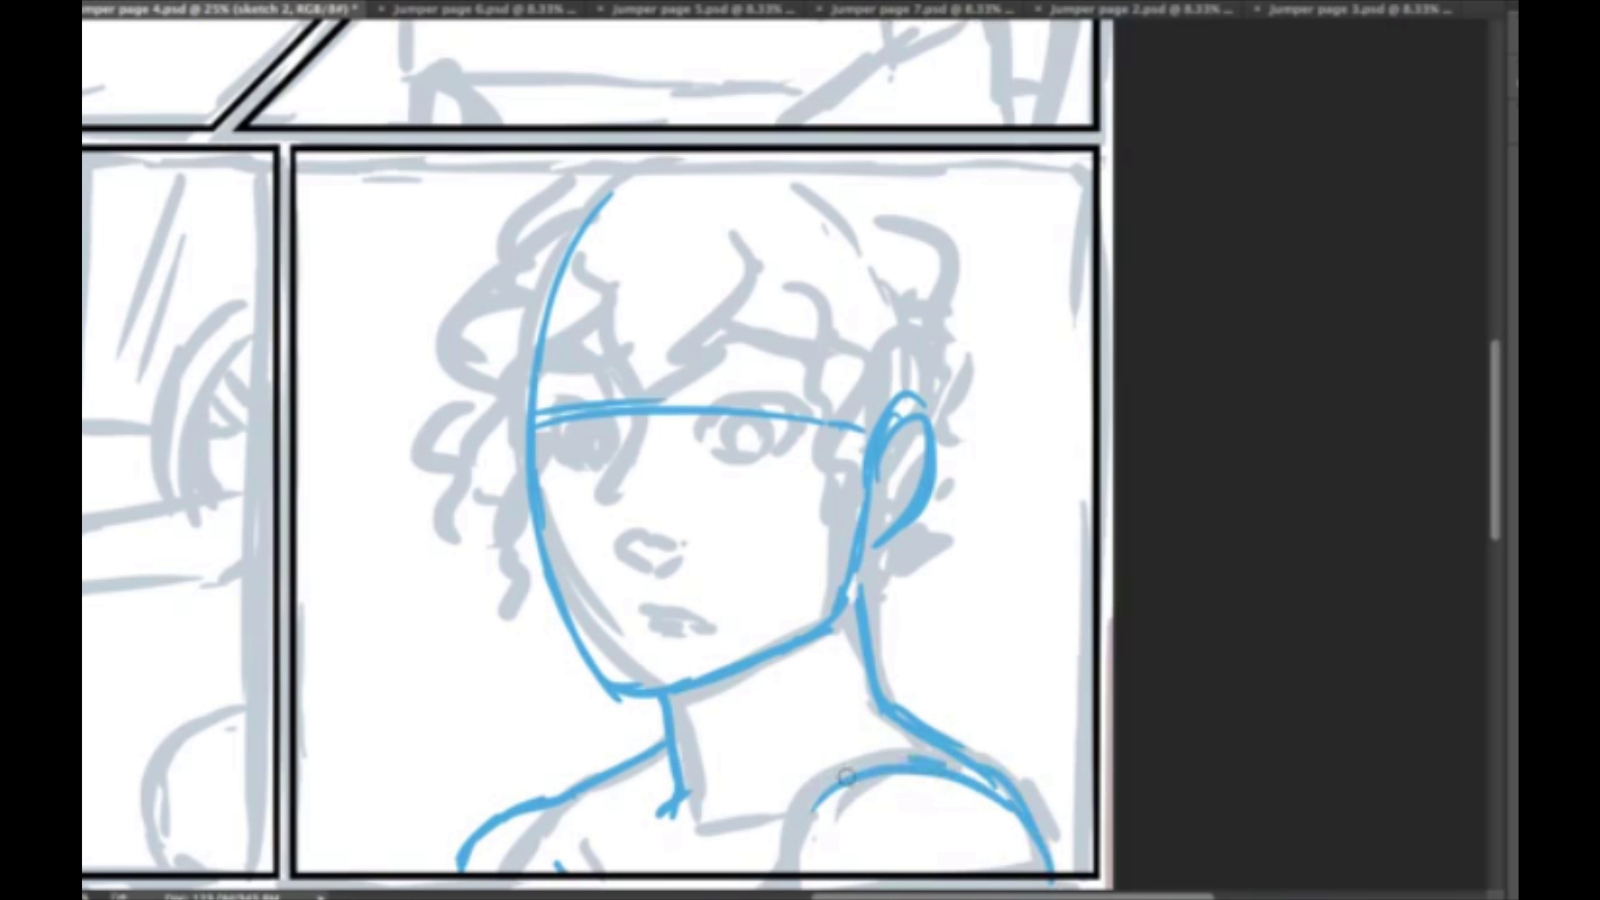
left_click_drag(894, 756, 784, 873)
Sketch the nose, eyebrows, right eye, ear curve and mouth in blue.
left_click_drag(788, 813, 696, 845)
left_click_drag(604, 476, 668, 504)
left_click_drag(621, 300, 602, 479)
left_click_drag(617, 378, 557, 329)
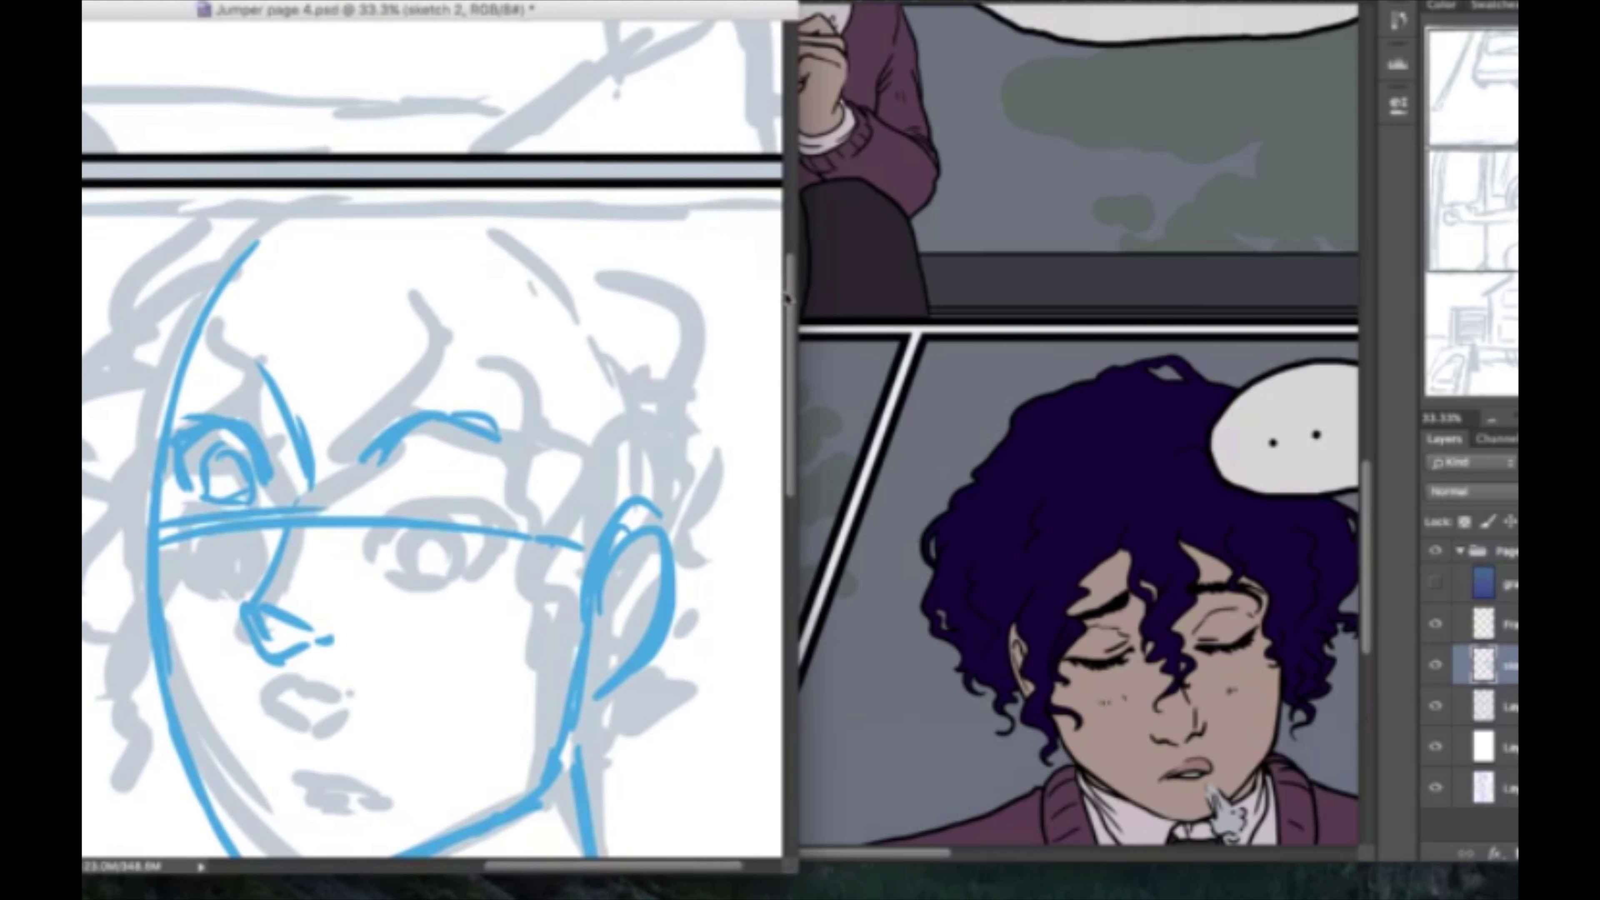
mouse_move(548, 277)
left_mouse_down()
mouse_move(526, 318)
mouse_move(567, 315)
mouse_move(564, 328)
left_mouse_up()
left_click_drag(776, 344, 795, 378)
mouse_move(343, 561)
left_mouse_down()
mouse_move(457, 577)
mouse_move(441, 554)
left_mouse_up()
mouse_move(287, 217)
left_mouse_down()
mouse_move(378, 198)
mouse_move(599, 205)
left_mouse_up()
left_click_drag(605, 203, 643, 224)
Sketch the curly hair across the forehead and down both sides of the head.
left_click_drag(532, 107, 454, 252)
left_click_drag(491, 227, 318, 466)
left_click_drag(423, 120, 378, 328)
left_click_drag(378, 176, 283, 258)
mouse_move(258, 353)
left_mouse_down()
mouse_move(205, 411)
mouse_move(211, 527)
left_mouse_up()
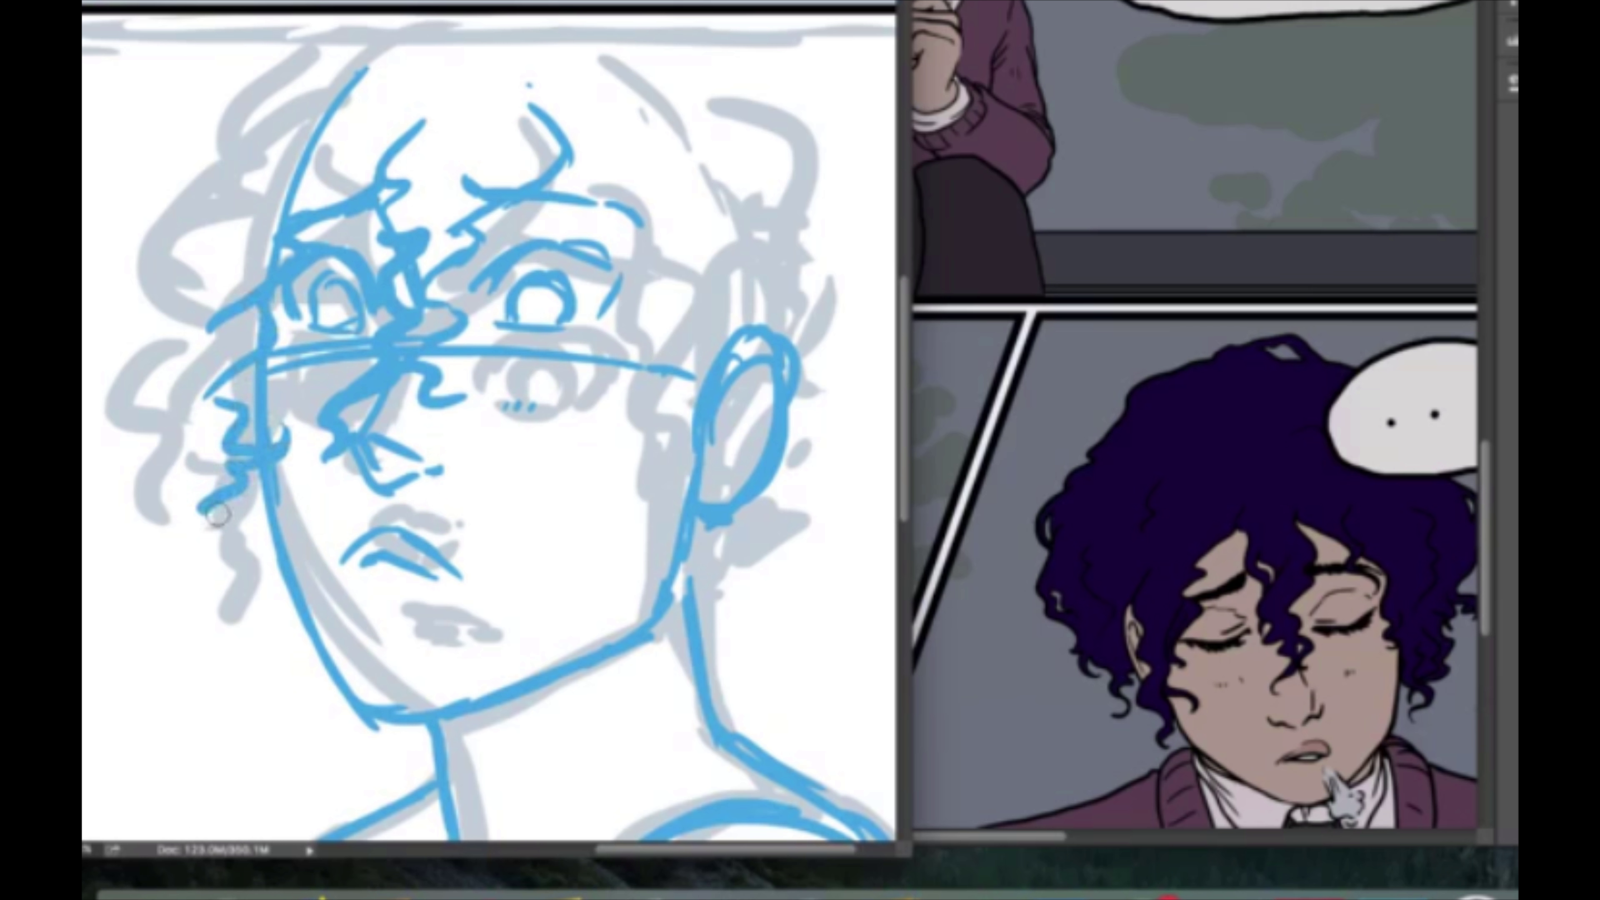
left_click_drag(189, 256, 208, 551)
mouse_move(570, 100)
left_mouse_down()
mouse_move(630, 284)
mouse_move(592, 538)
left_mouse_up()
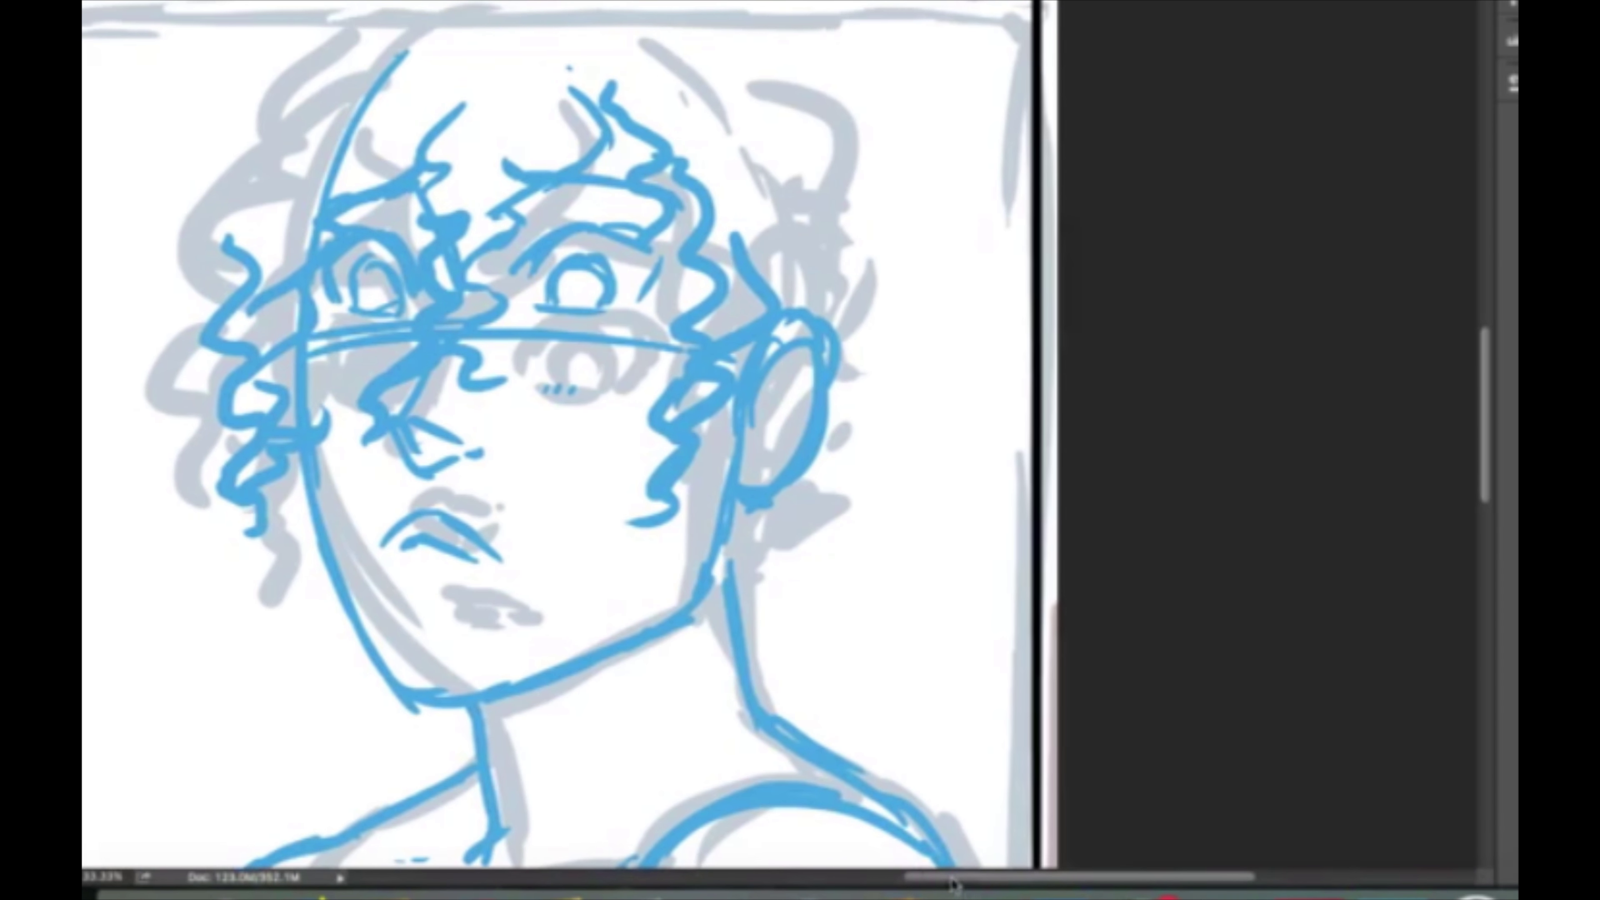
Zoom out to 25% and outline the curly hair on the left, top and right.
right_click(454, 624)
left_click(500, 754)
left_click_drag(565, 158, 474, 419)
mouse_move(834, 112)
left_mouse_down()
mouse_move(1005, 387)
mouse_move(913, 494)
left_mouse_up()
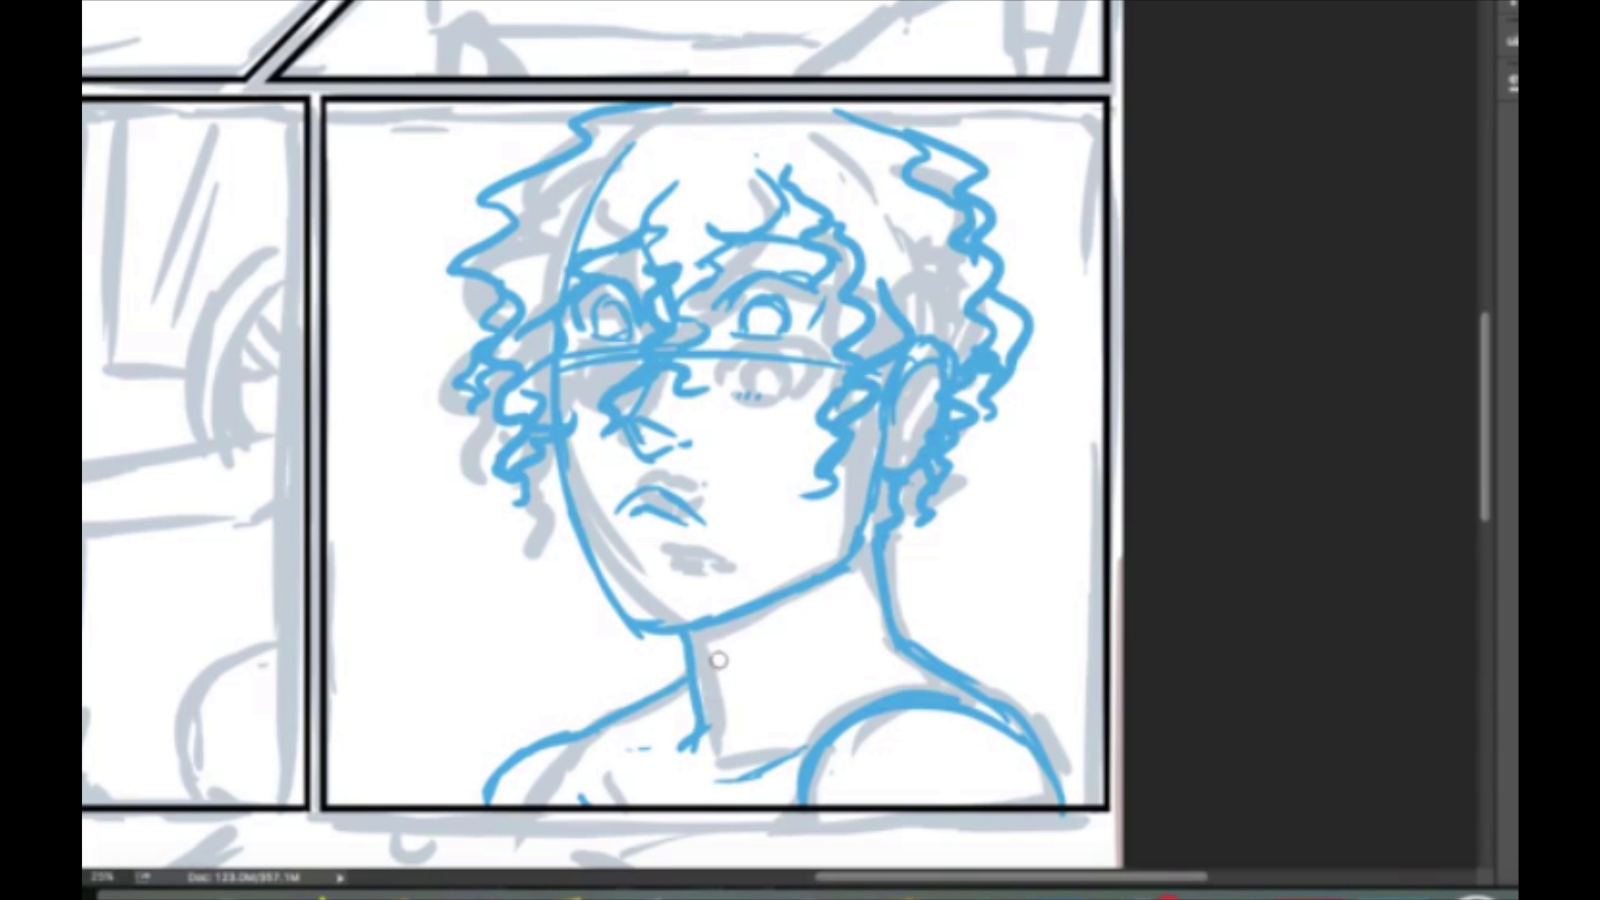
Draw the shirt collar and tie, thickening the right neck and shoulder line.
mouse_move(879, 592)
left_mouse_down()
mouse_move(734, 687)
mouse_move(699, 788)
left_mouse_up()
left_click_drag(648, 699, 718, 804)
left_click_drag(889, 586, 920, 659)
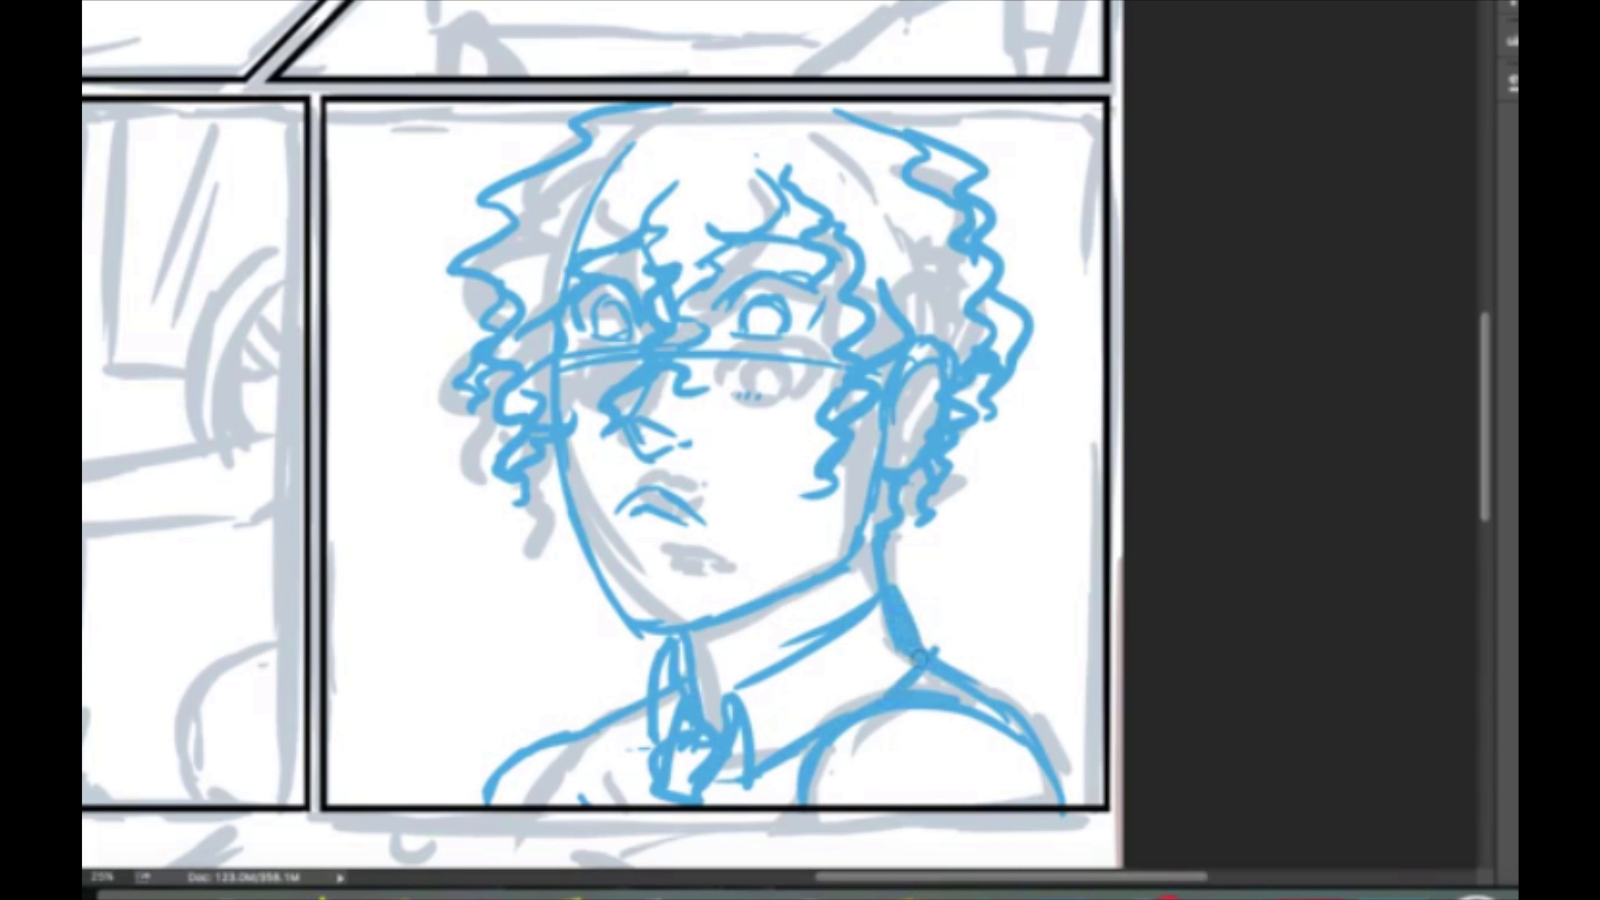
left_click_drag(655, 713, 630, 807)
mouse_move(718, 763)
left_mouse_down()
mouse_move(787, 807)
mouse_move(969, 753)
left_mouse_up()
scroll(753, 318, "left", 3)
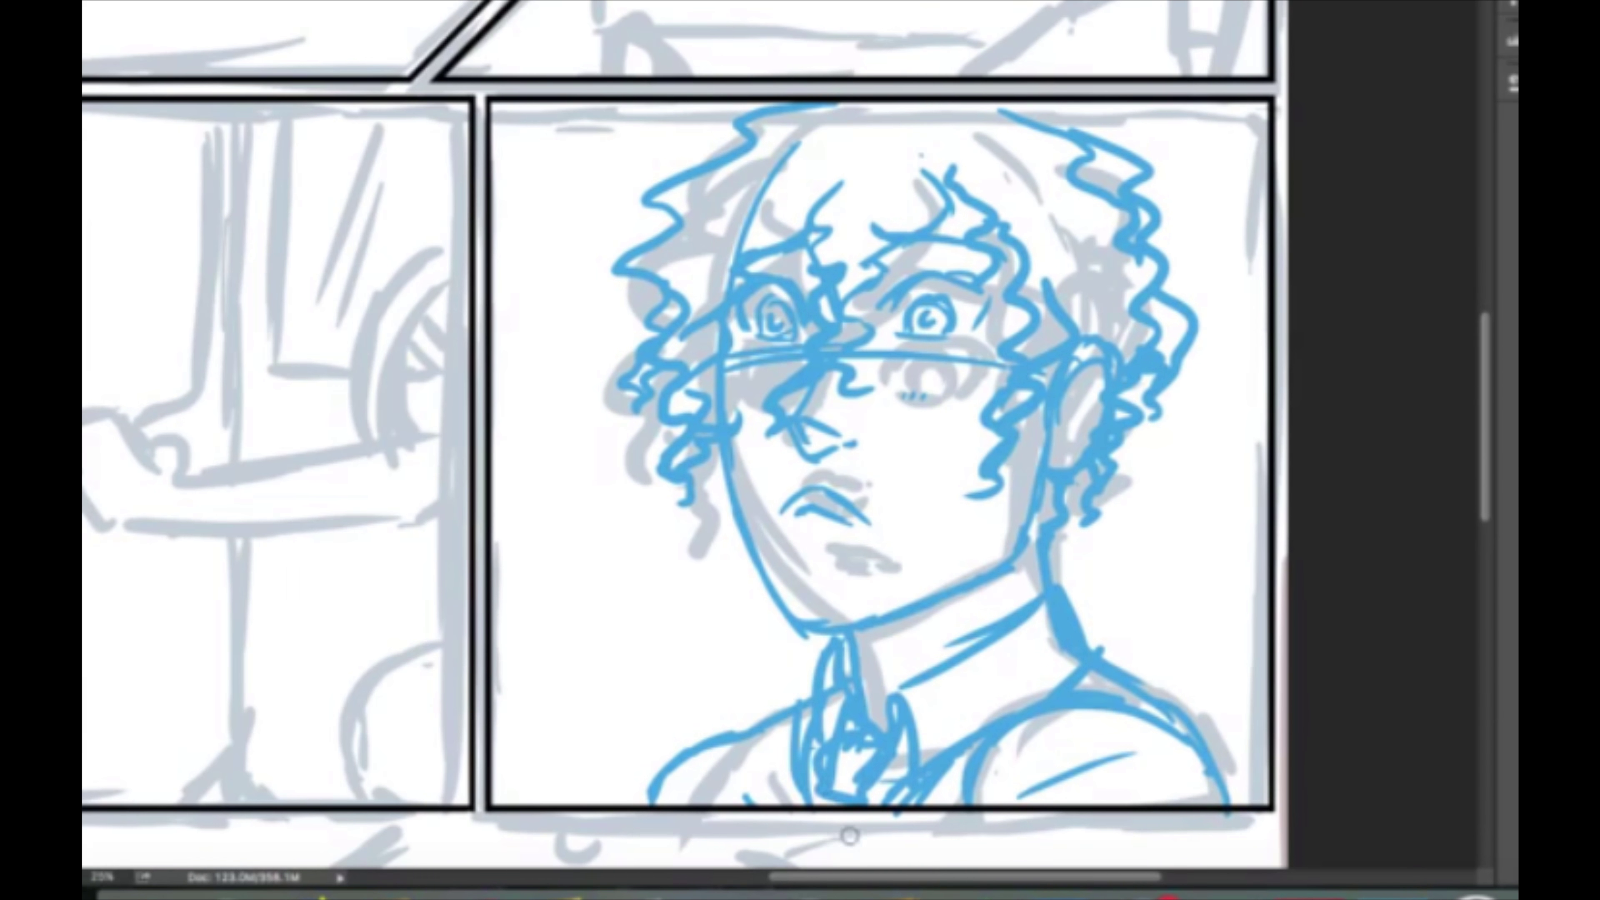
Draw the arm sleeve, its rounded end and vertical lines in the left panel.
scroll(850, 836, "left", 5)
left_click_drag(456, 498, 734, 431)
left_click_drag(486, 536, 696, 536)
left_click_drag(693, 442, 749, 523)
left_click_drag(705, 428, 791, 391)
left_click_drag(781, 107, 781, 807)
left_click_drag(771, 643, 680, 801)
left_click_drag(725, 532, 791, 564)
Add strokes beside the arm and draw the long vertical door lines.
left_click_drag(781, 238, 703, 410)
left_click_drag(756, 309, 724, 409)
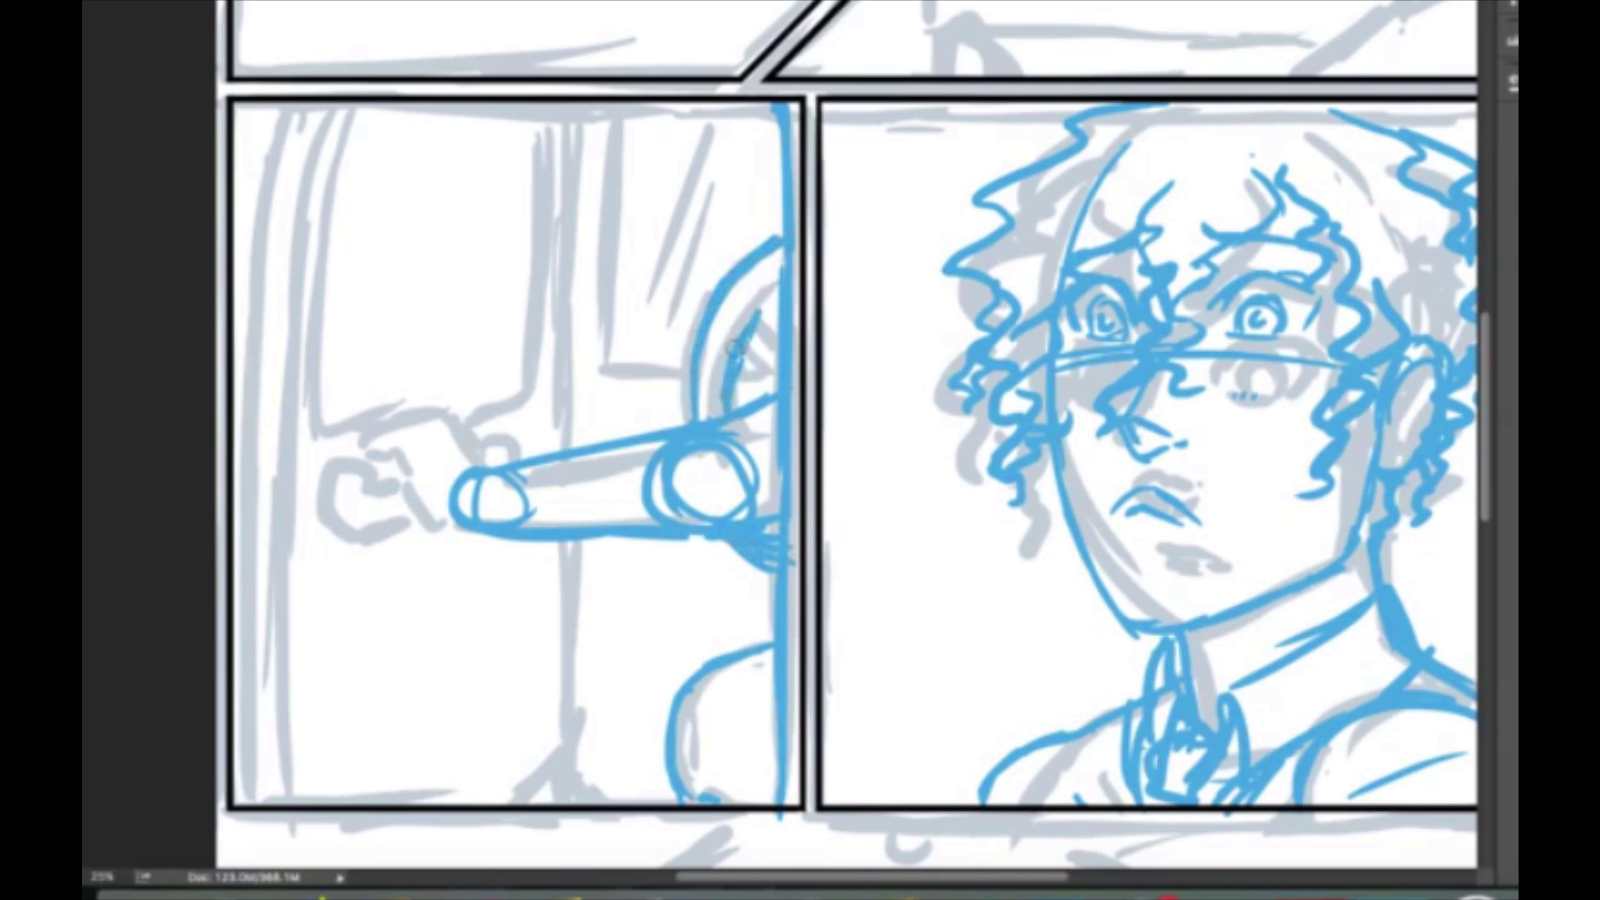
left_click_drag(596, 377, 677, 375)
left_click_drag(602, 385, 684, 419)
left_click_drag(580, 113, 574, 799)
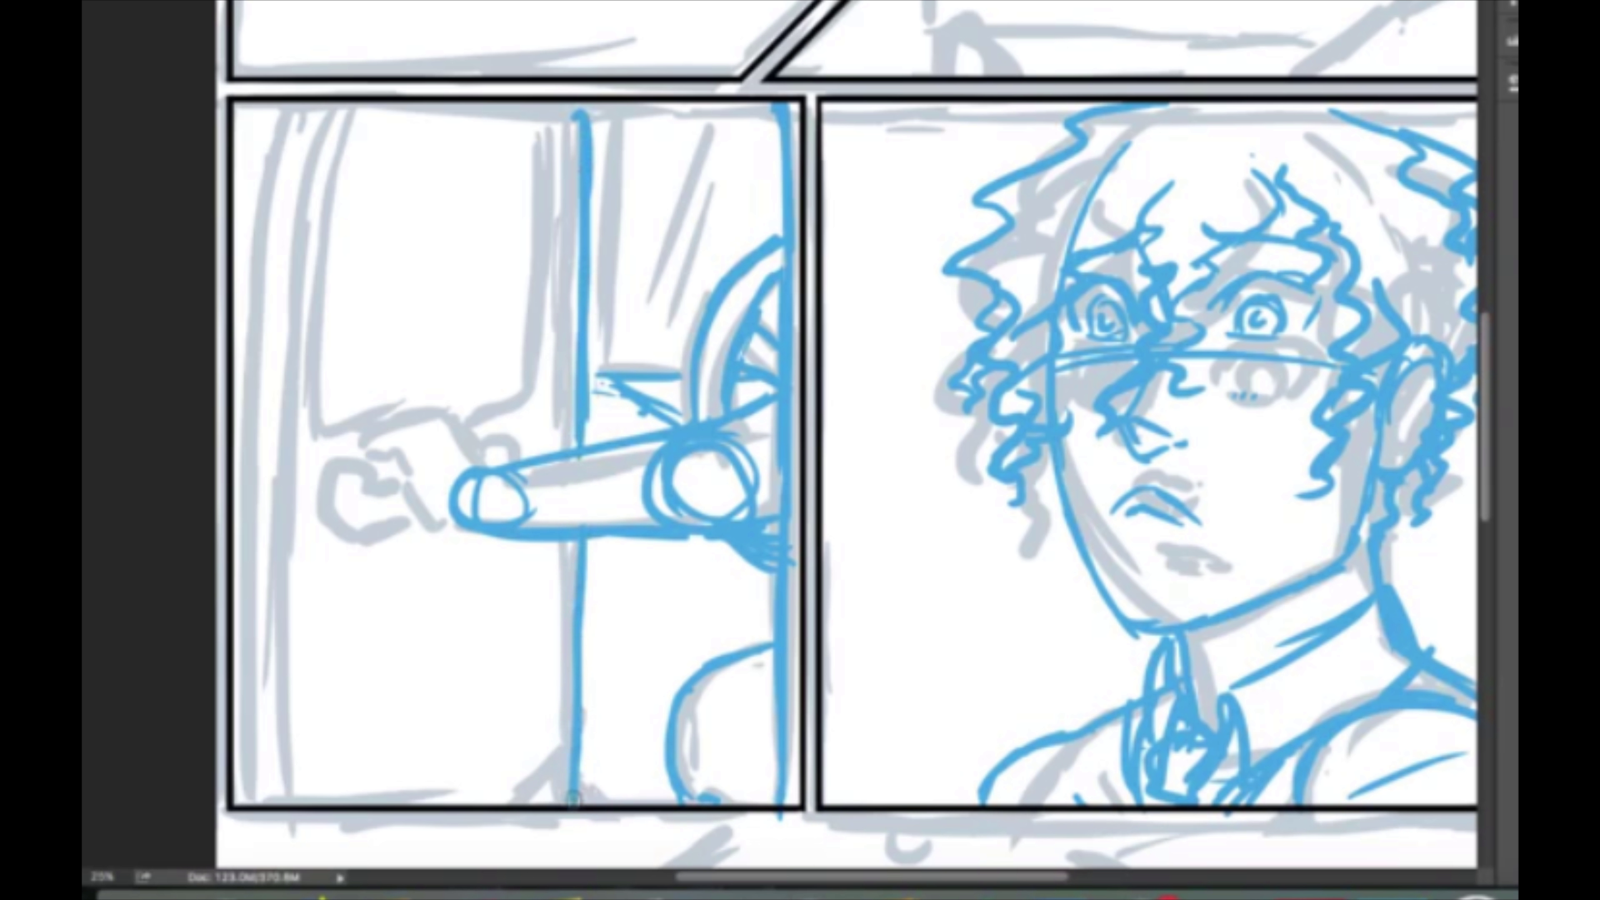
left_click_drag(573, 110, 553, 804)
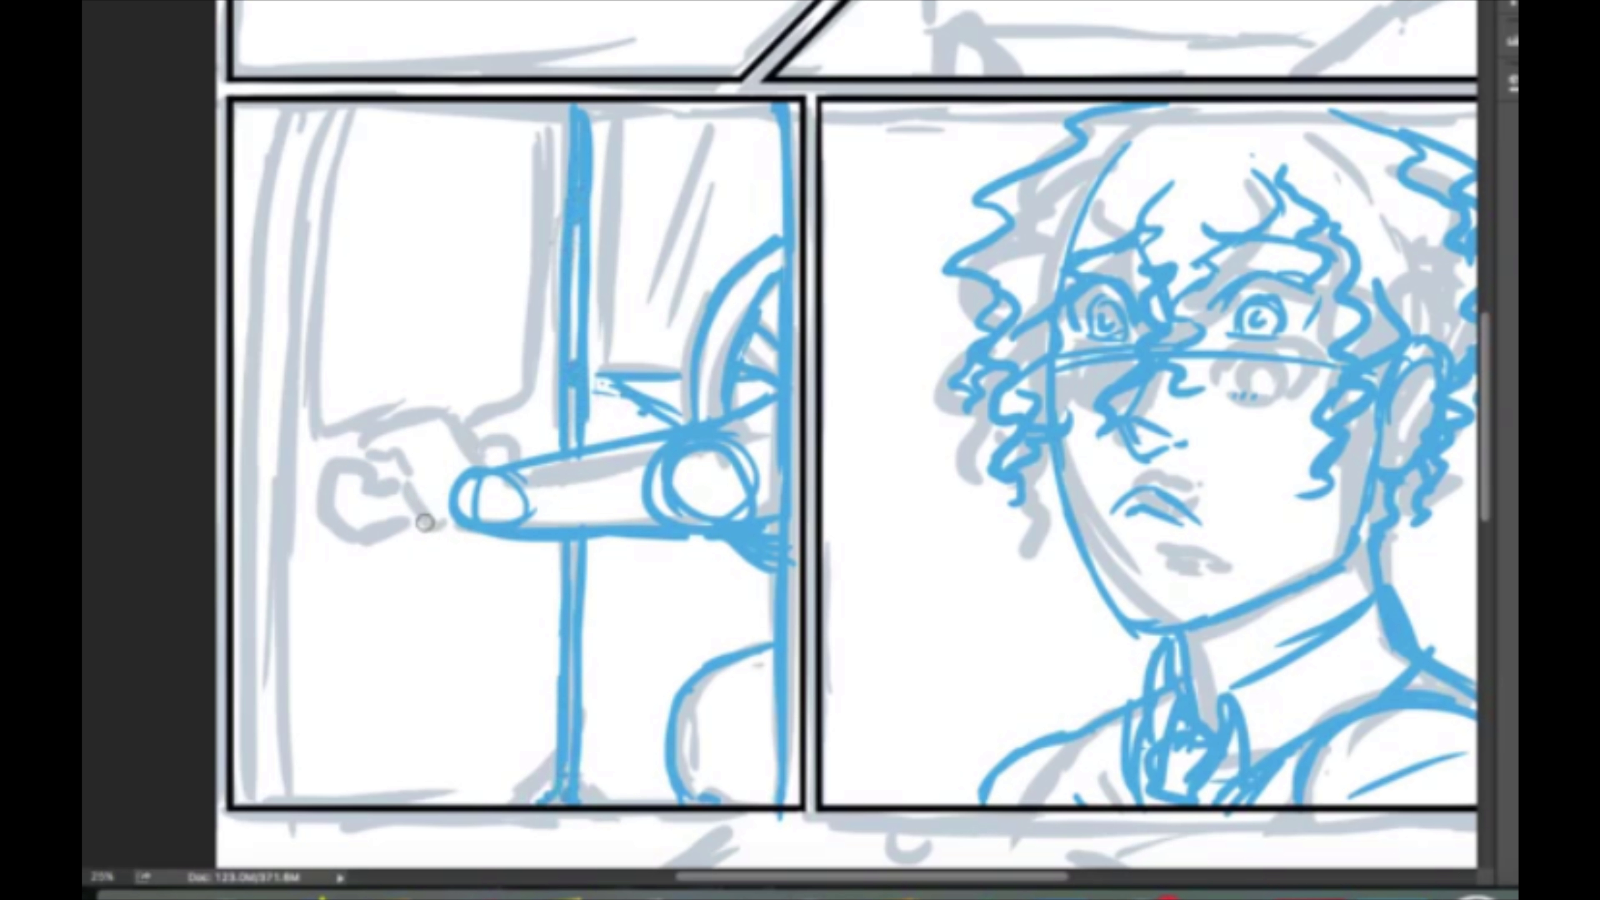
left_click_drag(604, 378, 610, 104)
left_click_drag(709, 119, 649, 271)
left_click_drag(712, 148, 668, 278)
mouse_move(658, 542)
left_mouse_down()
mouse_move(624, 804)
mouse_move(633, 681)
left_mouse_up()
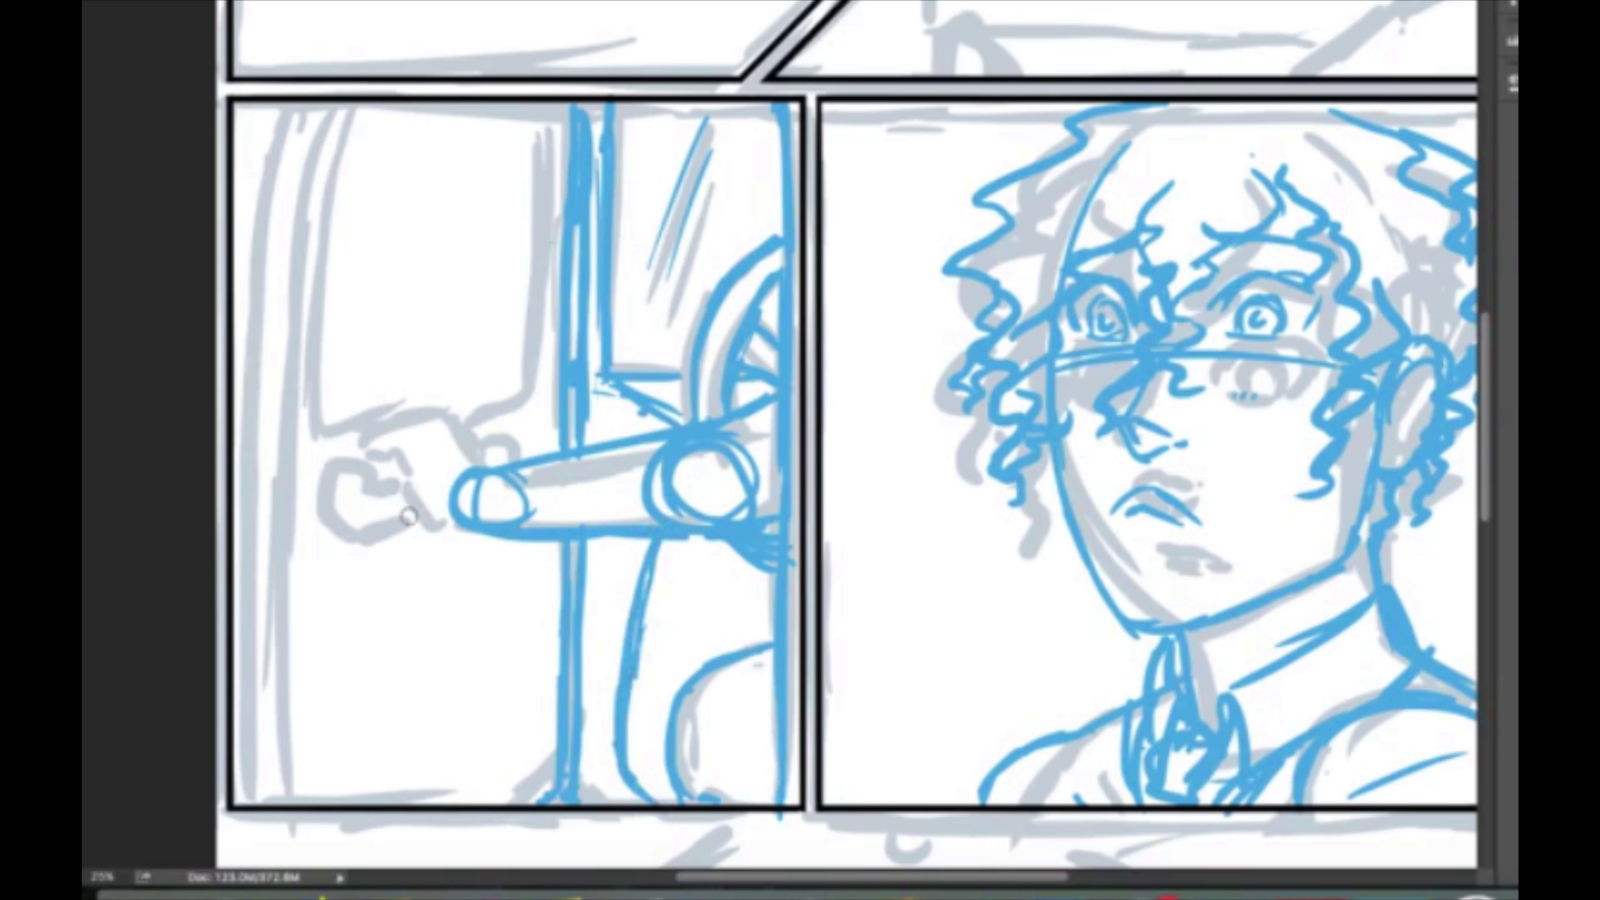
Outline the rounded fist and its knuckle details at the arm's end.
left_click_drag(455, 516, 380, 460)
left_click_drag(384, 456, 484, 461)
left_click_drag(335, 465, 428, 526)
left_click_drag(498, 438, 511, 470)
left_click_drag(372, 445, 353, 530)
left_click_drag(466, 429, 474, 434)
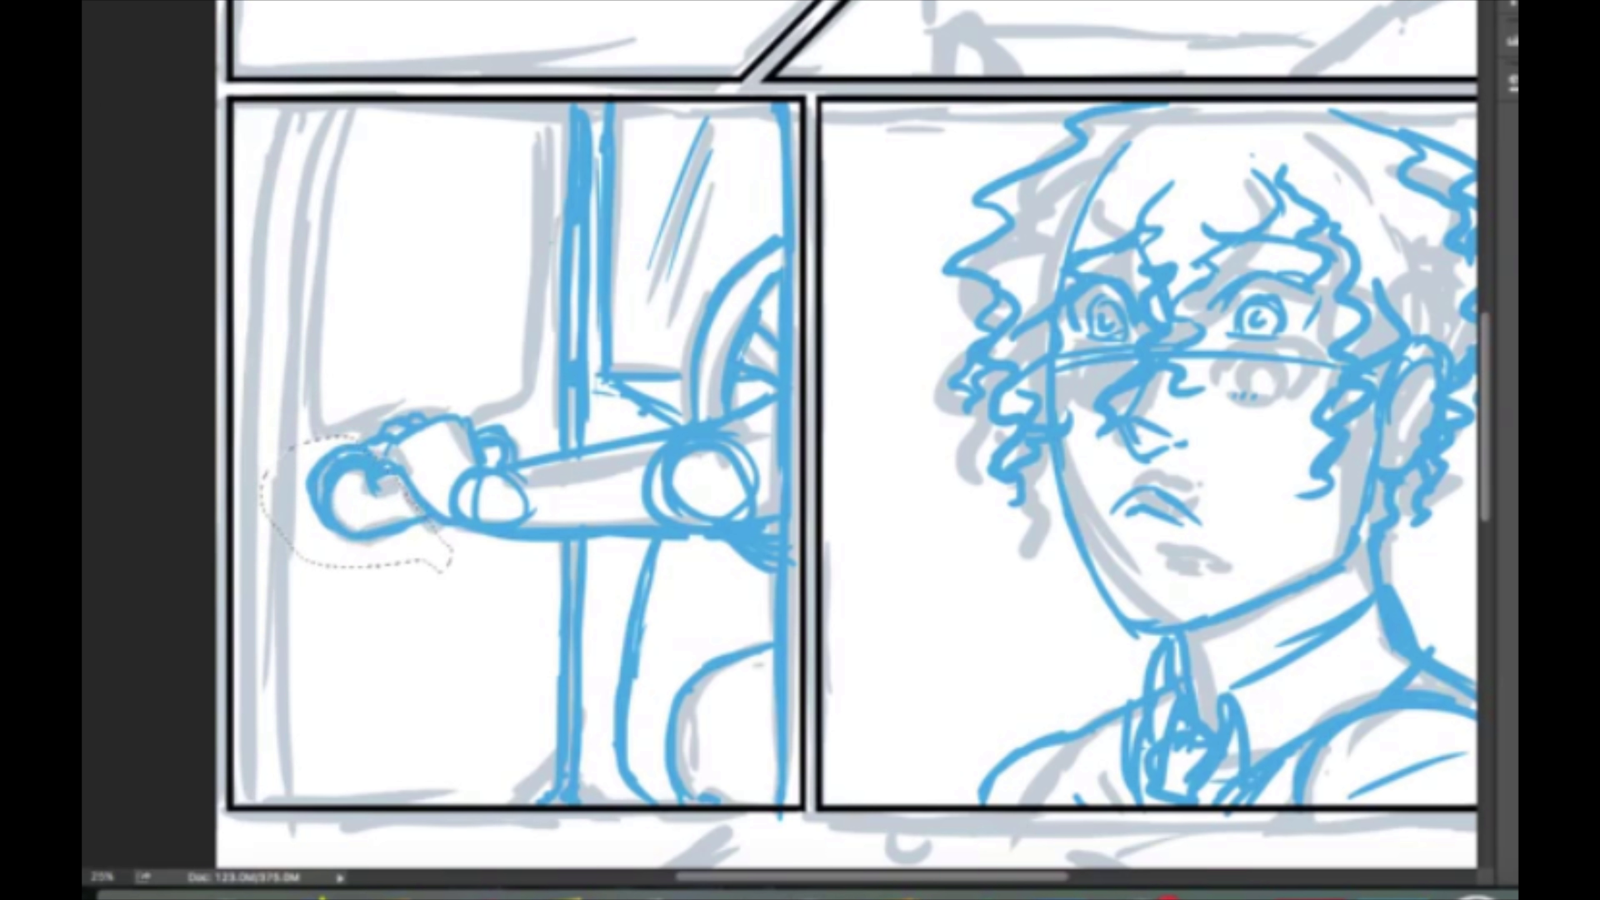
Try resizing the fist with Ctrl+T, then discard the transform.
key("ctrl+t")
left_click_drag(450, 555, 452, 554)
key("b")
left_click(840, 237)
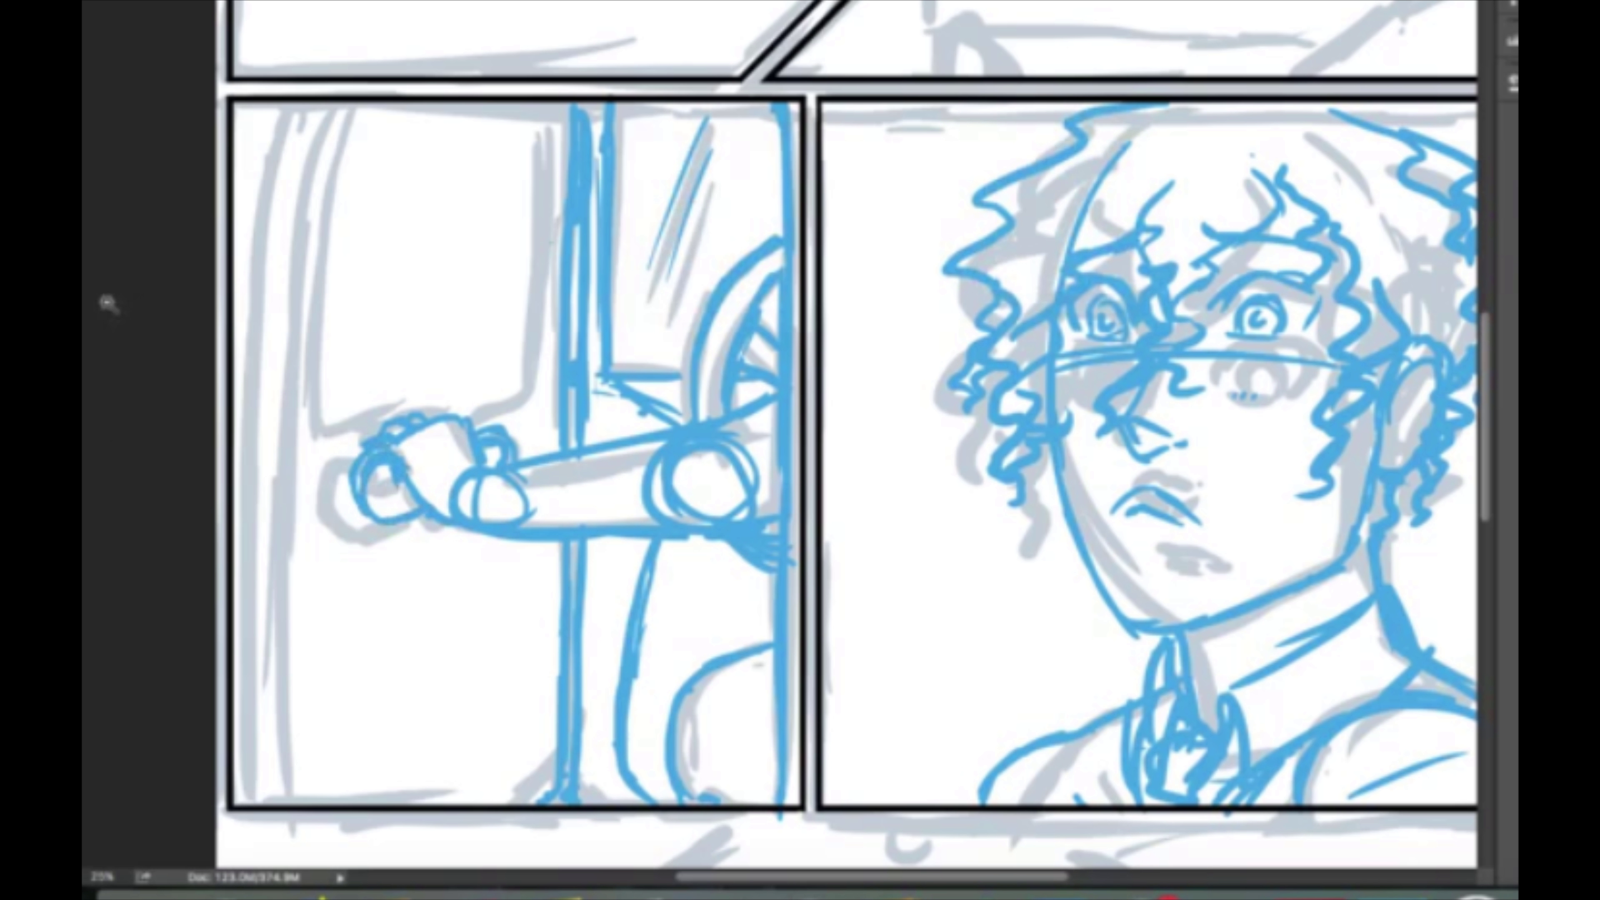
Draw the left door-edge lines and re-outline the arm's upper and lower sides.
mouse_move(315, 105)
left_mouse_down()
mouse_move(281, 807)
mouse_move(243, 196)
mouse_move(249, 514)
left_mouse_up()
left_click_drag(258, 423, 252, 517)
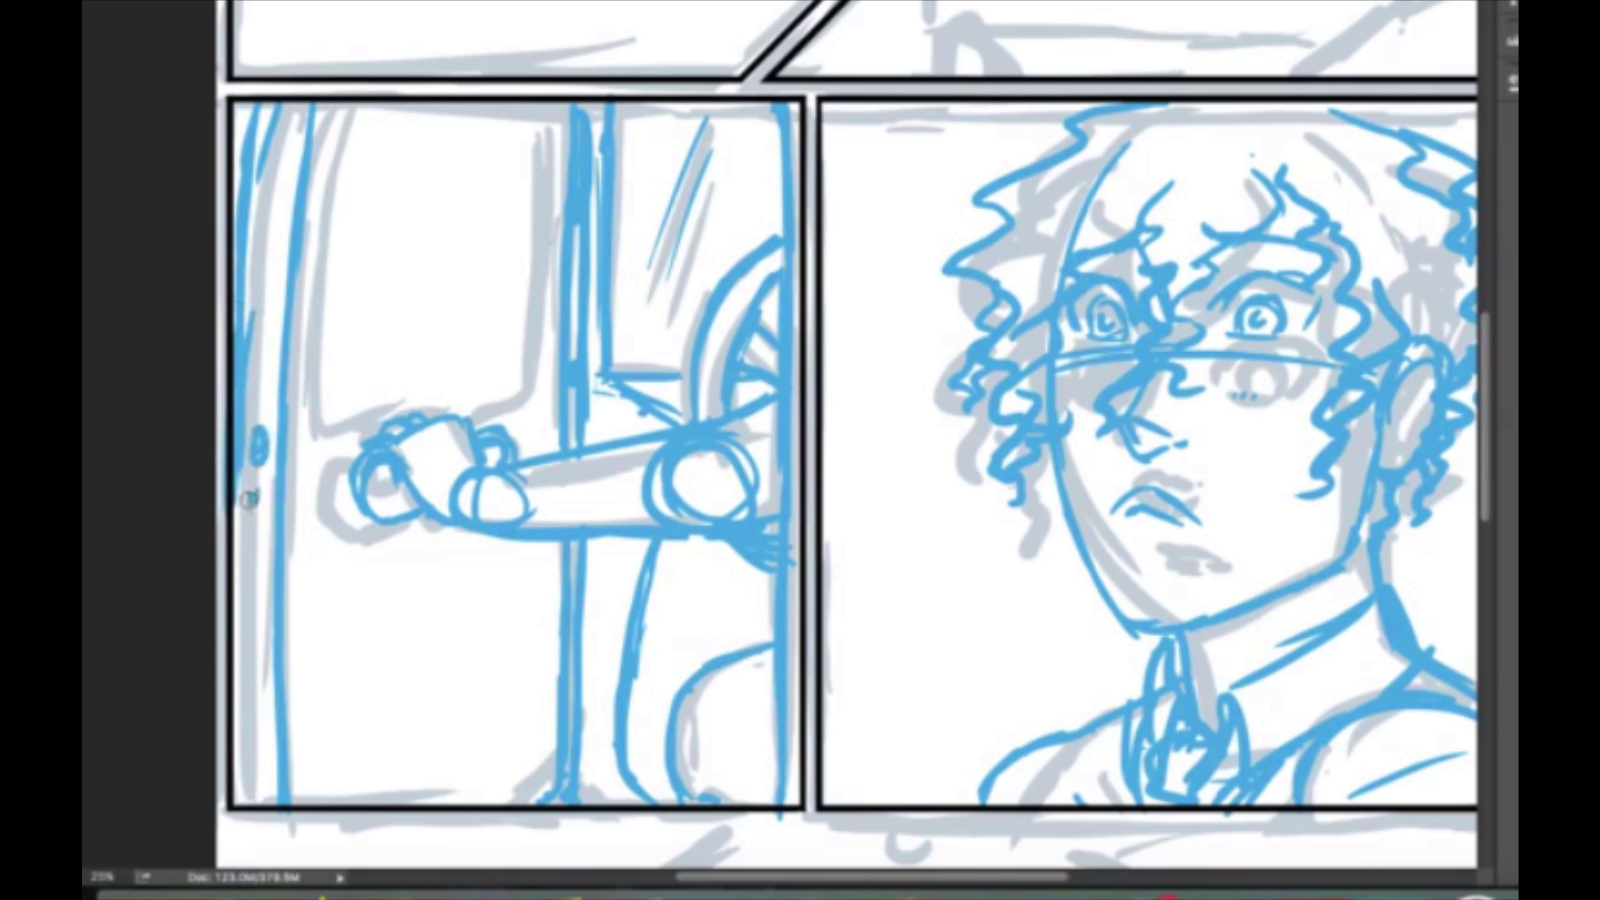
left_click_drag(259, 391, 259, 542)
left_click_drag(259, 227, 259, 410)
mouse_move(344, 104)
left_mouse_down()
mouse_move(309, 442)
mouse_move(535, 369)
left_mouse_up()
mouse_move(324, 467)
left_mouse_down()
mouse_move(368, 583)
mouse_move(513, 543)
left_mouse_up()
mouse_move(469, 458)
left_mouse_down()
mouse_move(558, 394)
mouse_move(548, 123)
mouse_move(526, 372)
left_mouse_up()
Draw the slanted box shape at lower left, then scroll up to the top panels.
left_click_drag(312, 728, 542, 659)
left_click_drag(309, 725, 309, 807)
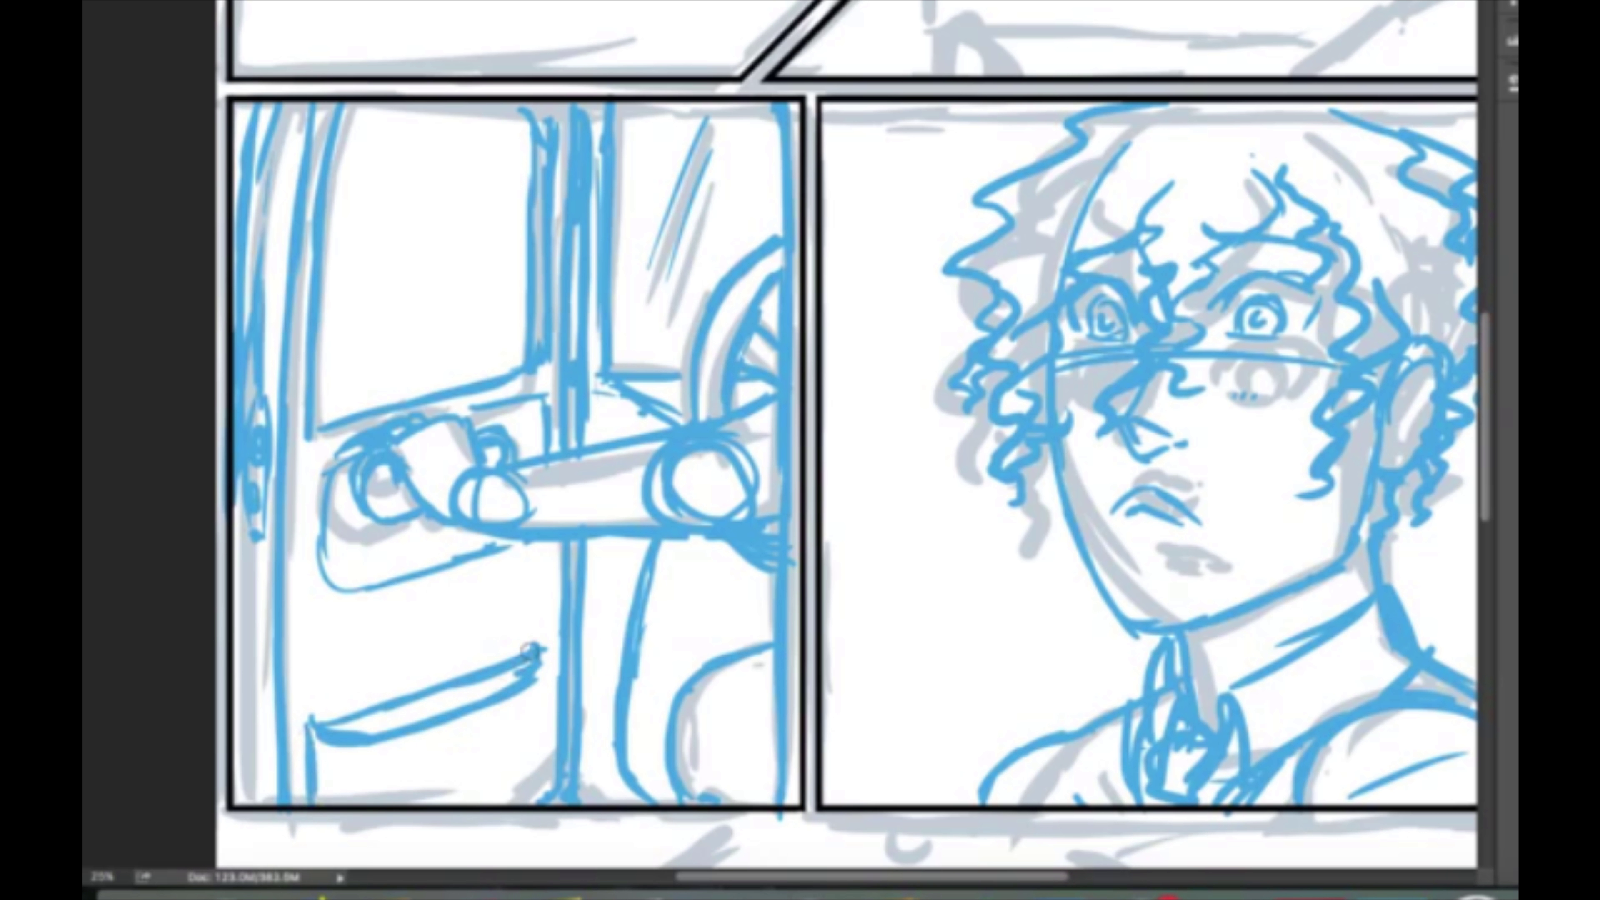
left_click_drag(538, 646, 535, 801)
scroll(309, 710, "up", 10)
Draw the profile's jaw line, curly hair, collar and shoulders in blue.
scroll(838, 431, "right", 6)
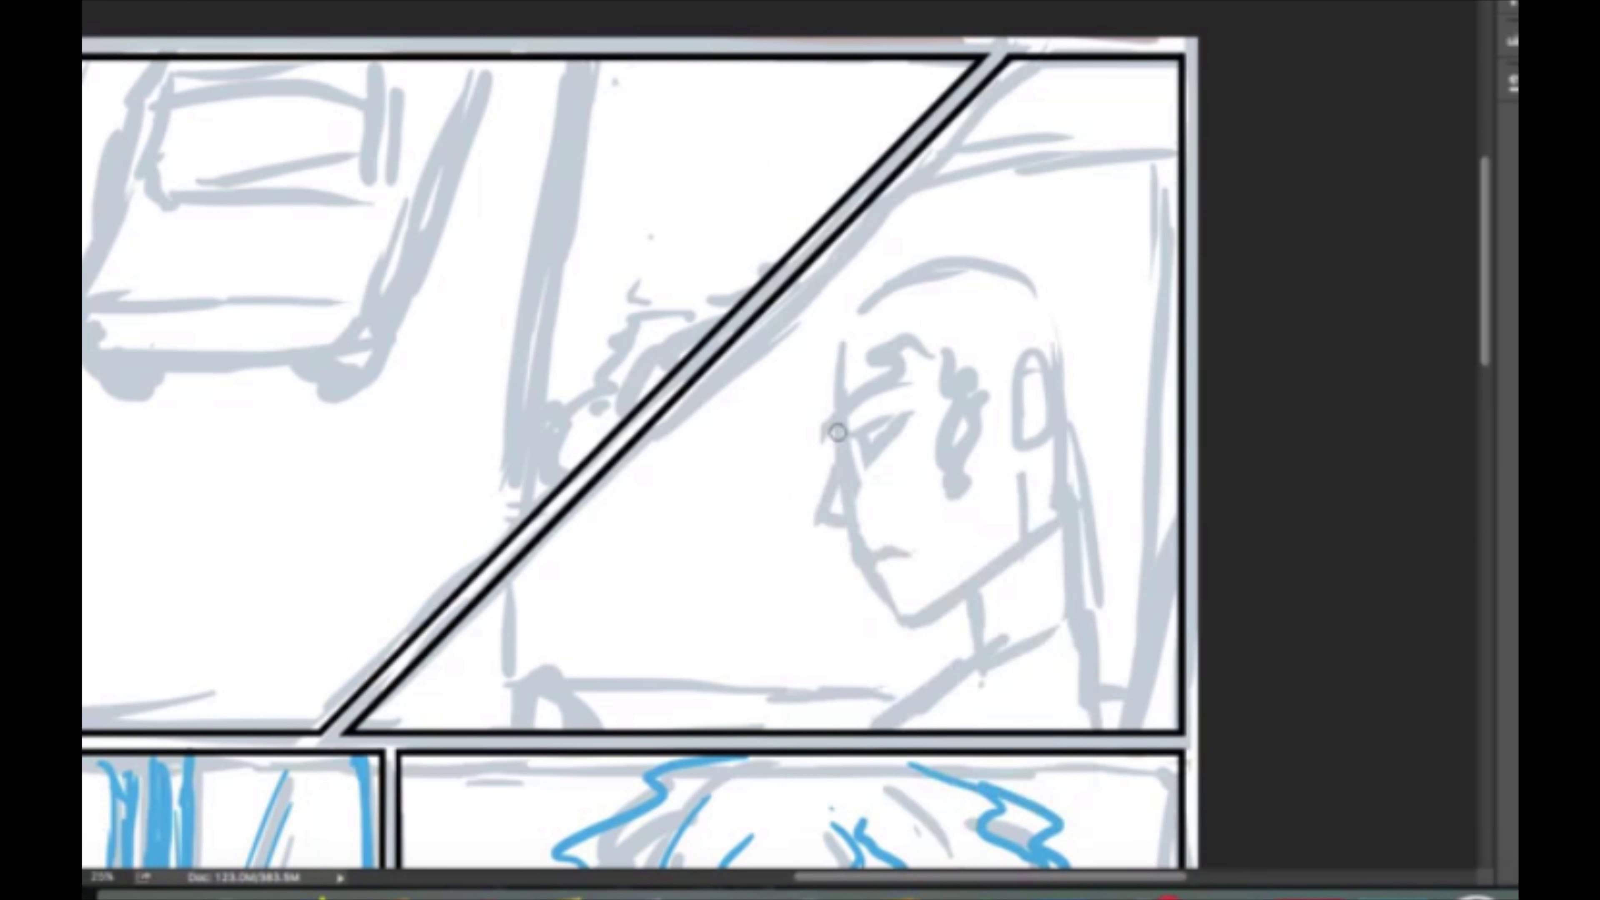
left_click_drag(899, 620, 1022, 465)
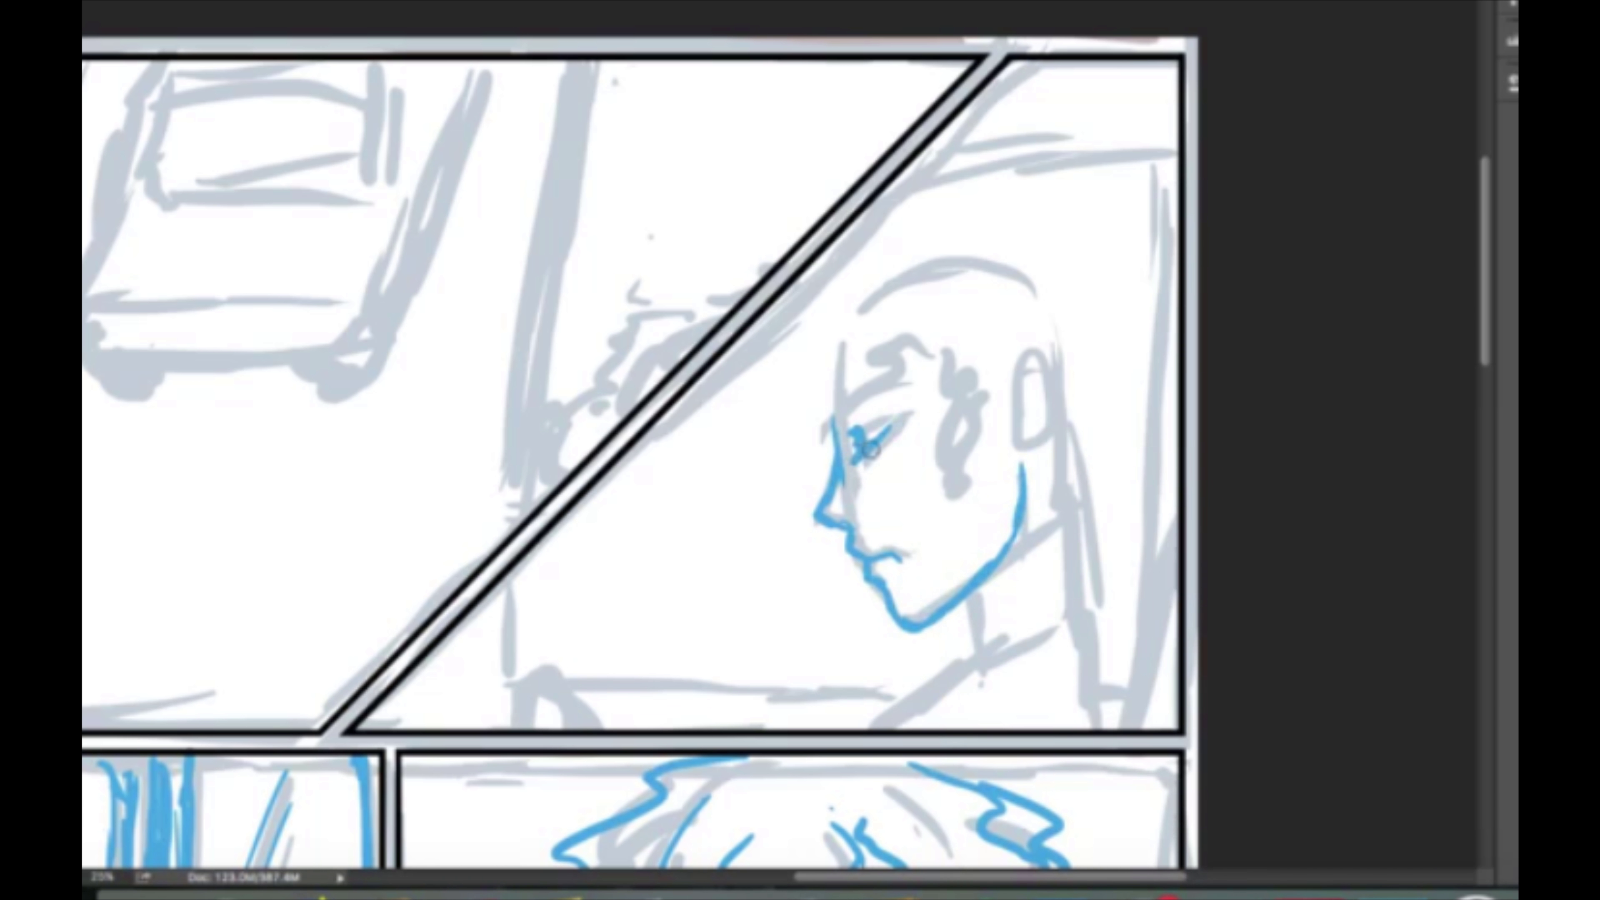
left_click_drag(819, 341, 794, 486)
left_click_drag(845, 315, 958, 485)
left_click_drag(932, 353, 996, 517)
left_click_drag(996, 328, 1046, 473)
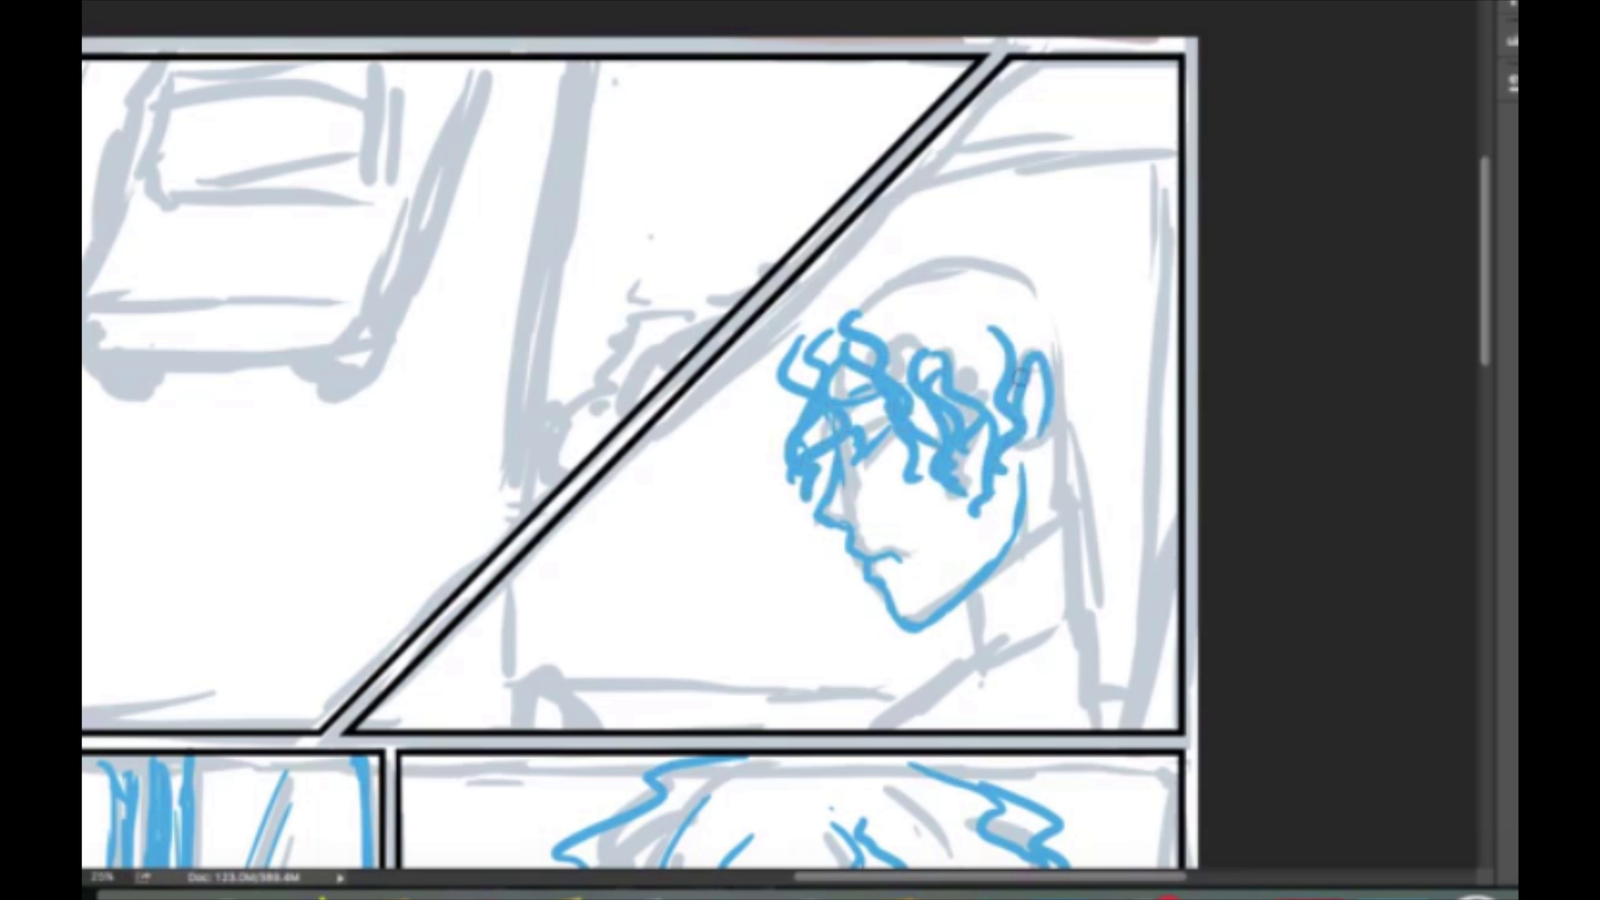
left_click_drag(1020, 372, 1096, 510)
mouse_move(794, 429)
left_mouse_down()
mouse_move(824, 301)
mouse_move(1108, 492)
mouse_move(964, 623)
left_mouse_up()
mouse_move(1132, 599)
left_mouse_down()
mouse_move(875, 731)
mouse_move(1148, 718)
left_mouse_up()
Draw the car interior's roof line, left and right pillars and sill.
left_click_drag(876, 202, 1187, 150)
left_click_drag(508, 577, 511, 678)
mouse_move(529, 724)
left_mouse_down()
mouse_move(604, 731)
mouse_move(911, 684)
left_mouse_up()
mouse_move(1156, 151)
left_mouse_down()
mouse_move(1145, 610)
mouse_move(1172, 466)
left_mouse_up()
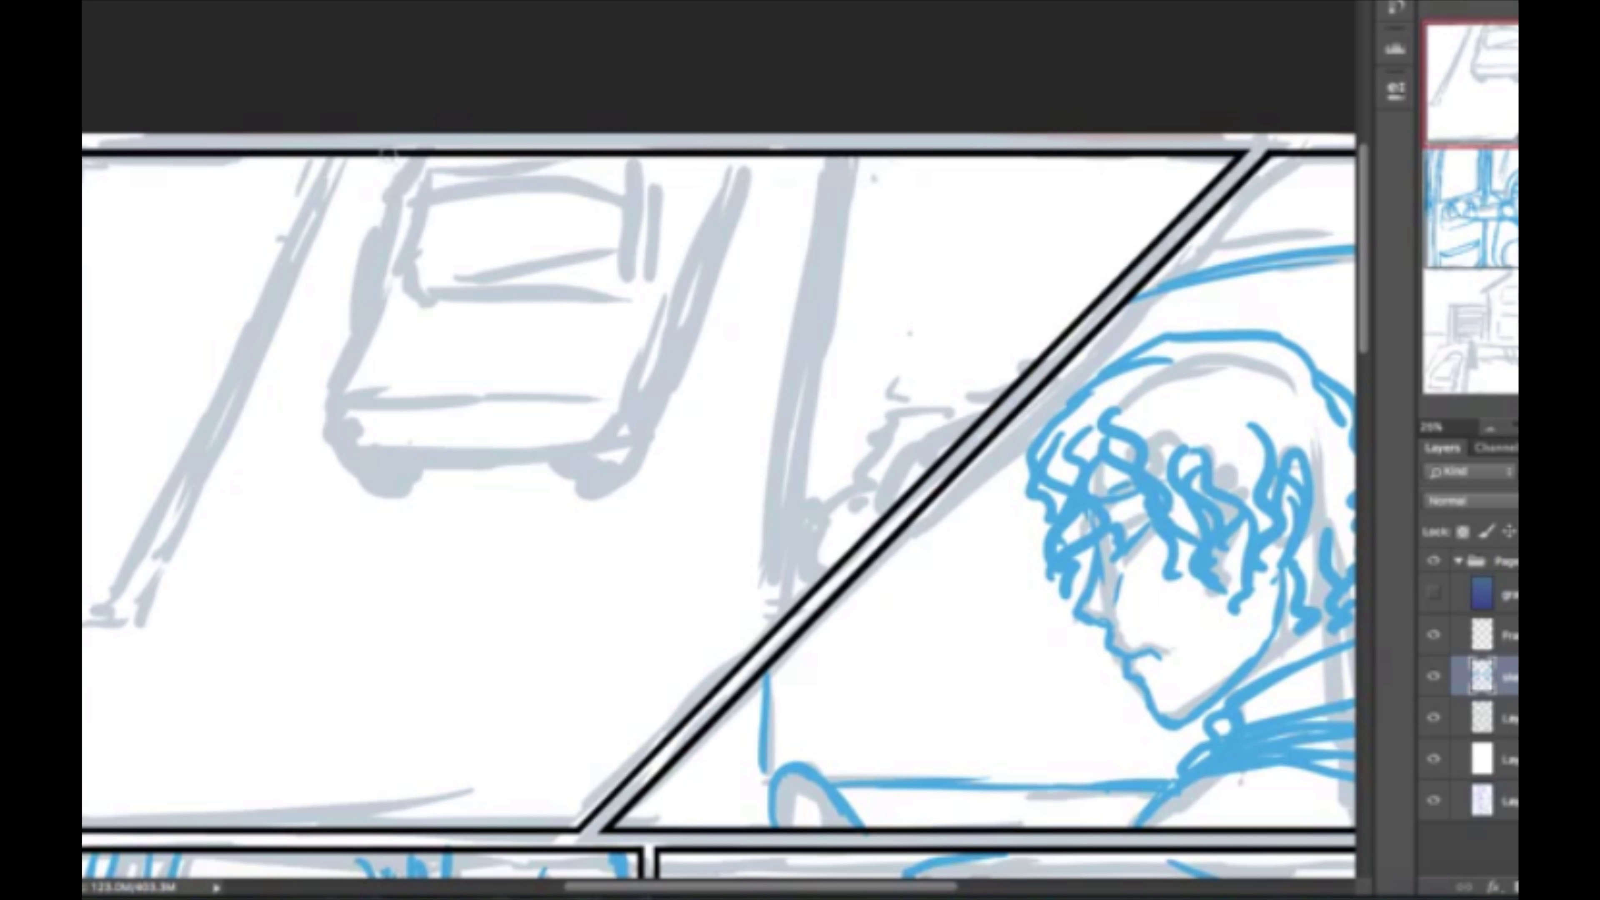
Trace the car's sides, bottom edges and wheel contour in the upper-left panel.
mouse_move(386, 158)
left_mouse_down()
mouse_move(335, 435)
mouse_move(658, 489)
left_mouse_up()
left_click_drag(682, 161, 658, 441)
left_click_drag(753, 233, 697, 410)
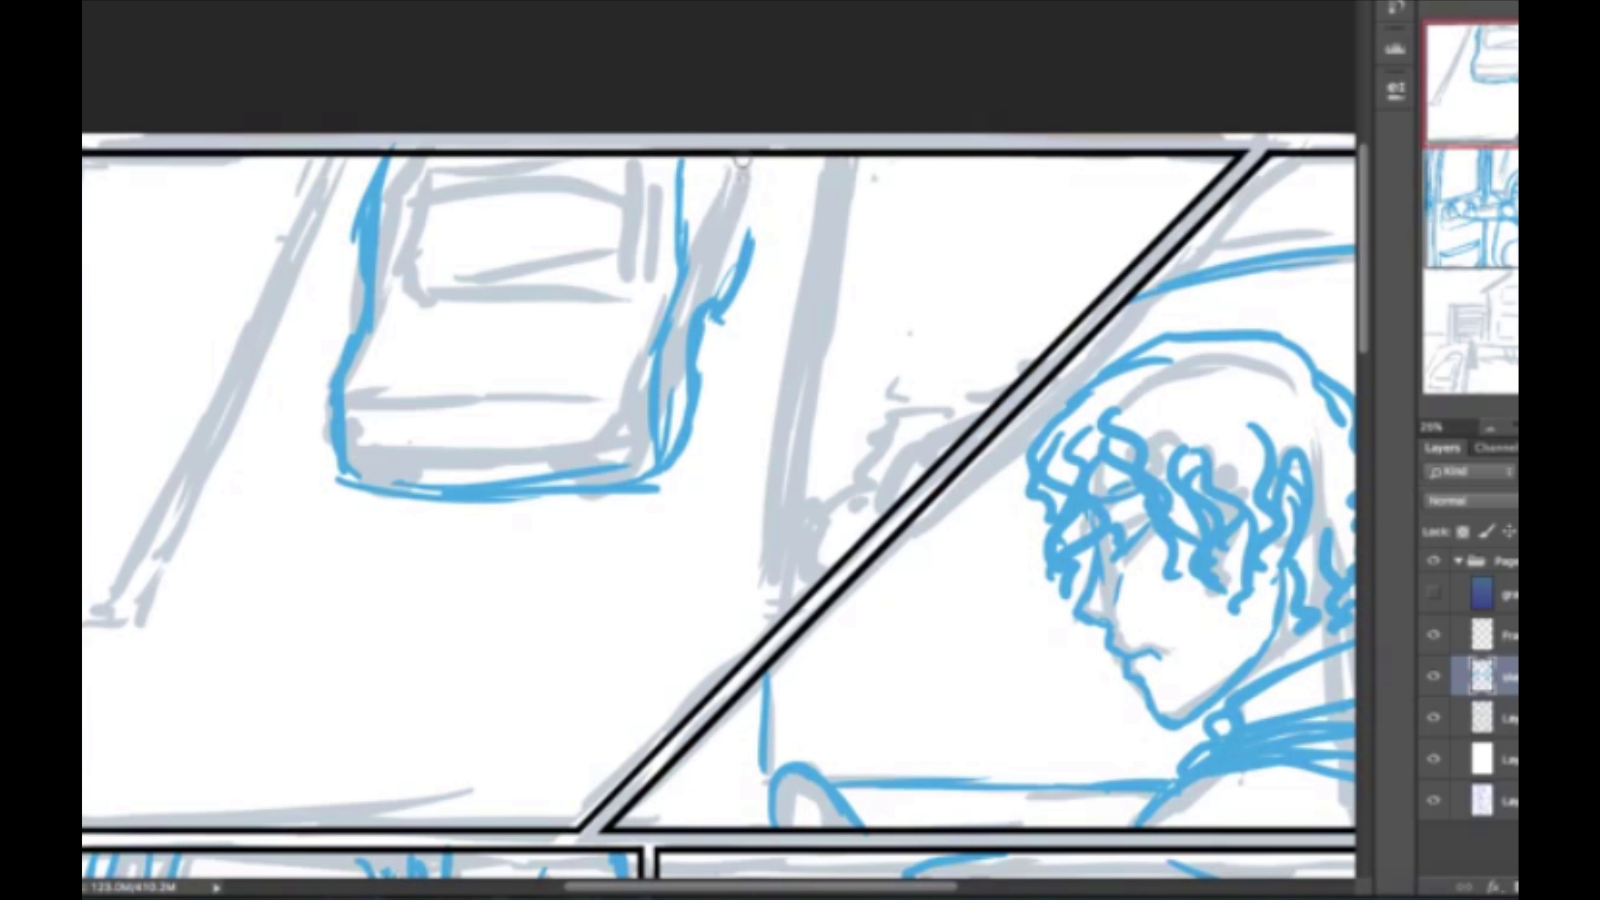
left_click_drag(742, 163, 693, 441)
left_click_drag(711, 321, 684, 441)
mouse_move(345, 353)
left_mouse_down()
mouse_move(447, 486)
mouse_move(630, 479)
left_mouse_up()
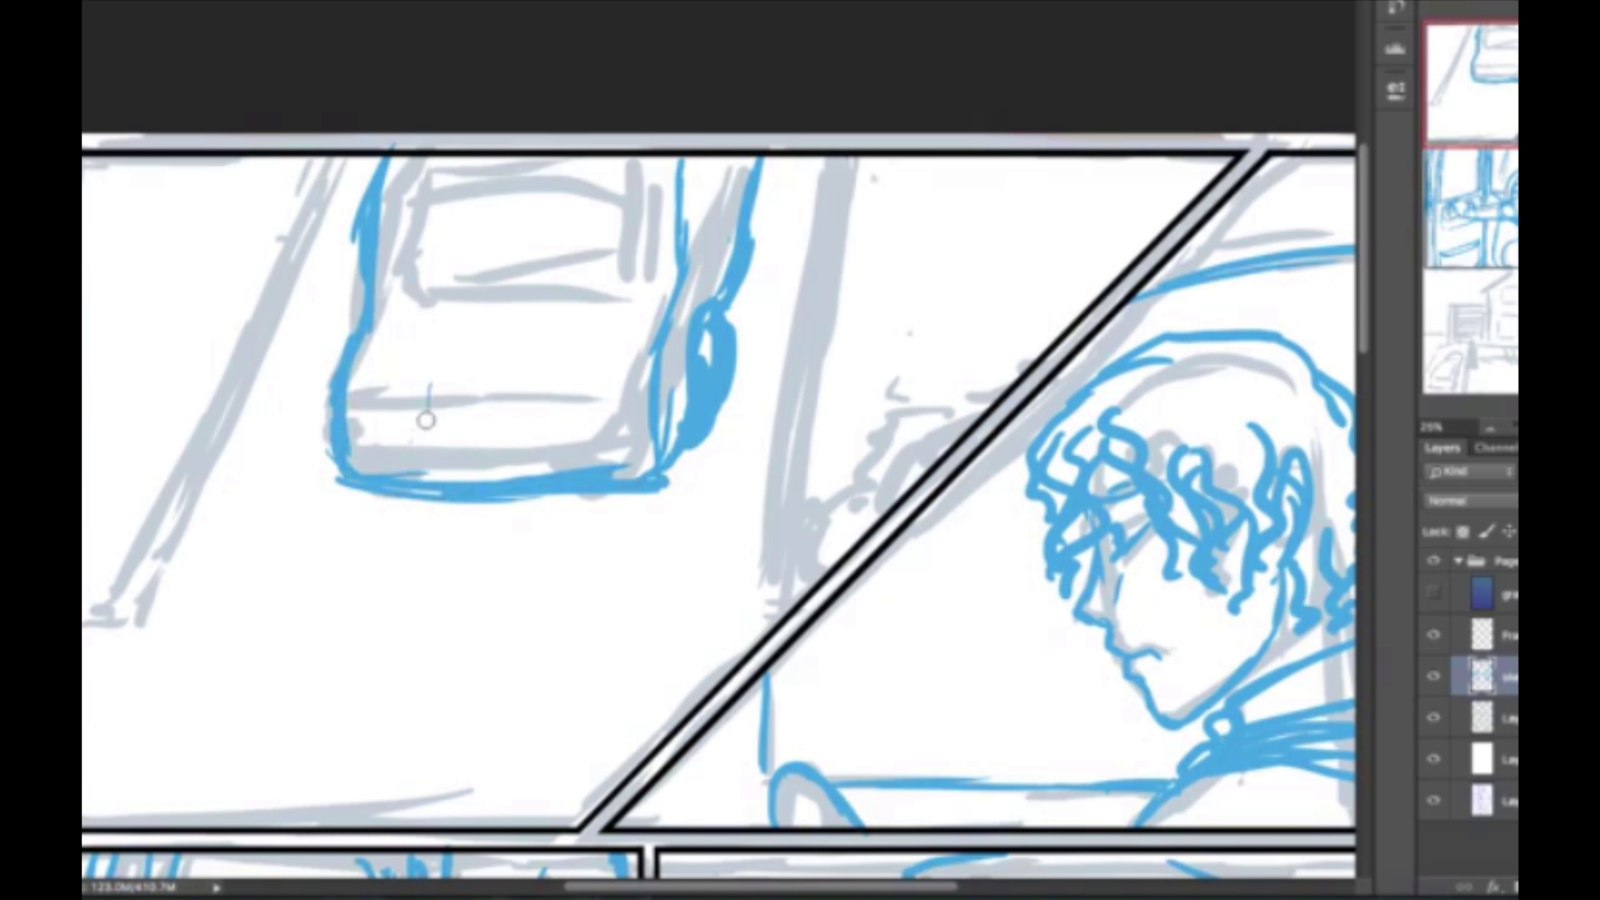
mouse_move(347, 441)
left_mouse_down()
mouse_move(649, 423)
mouse_move(658, 457)
left_mouse_up()
left_click_drag(658, 479, 428, 489)
left_click_drag(328, 416, 441, 480)
Add the left and right headlights and reinforce the car's bottom edge.
left_click_drag(368, 384, 372, 438)
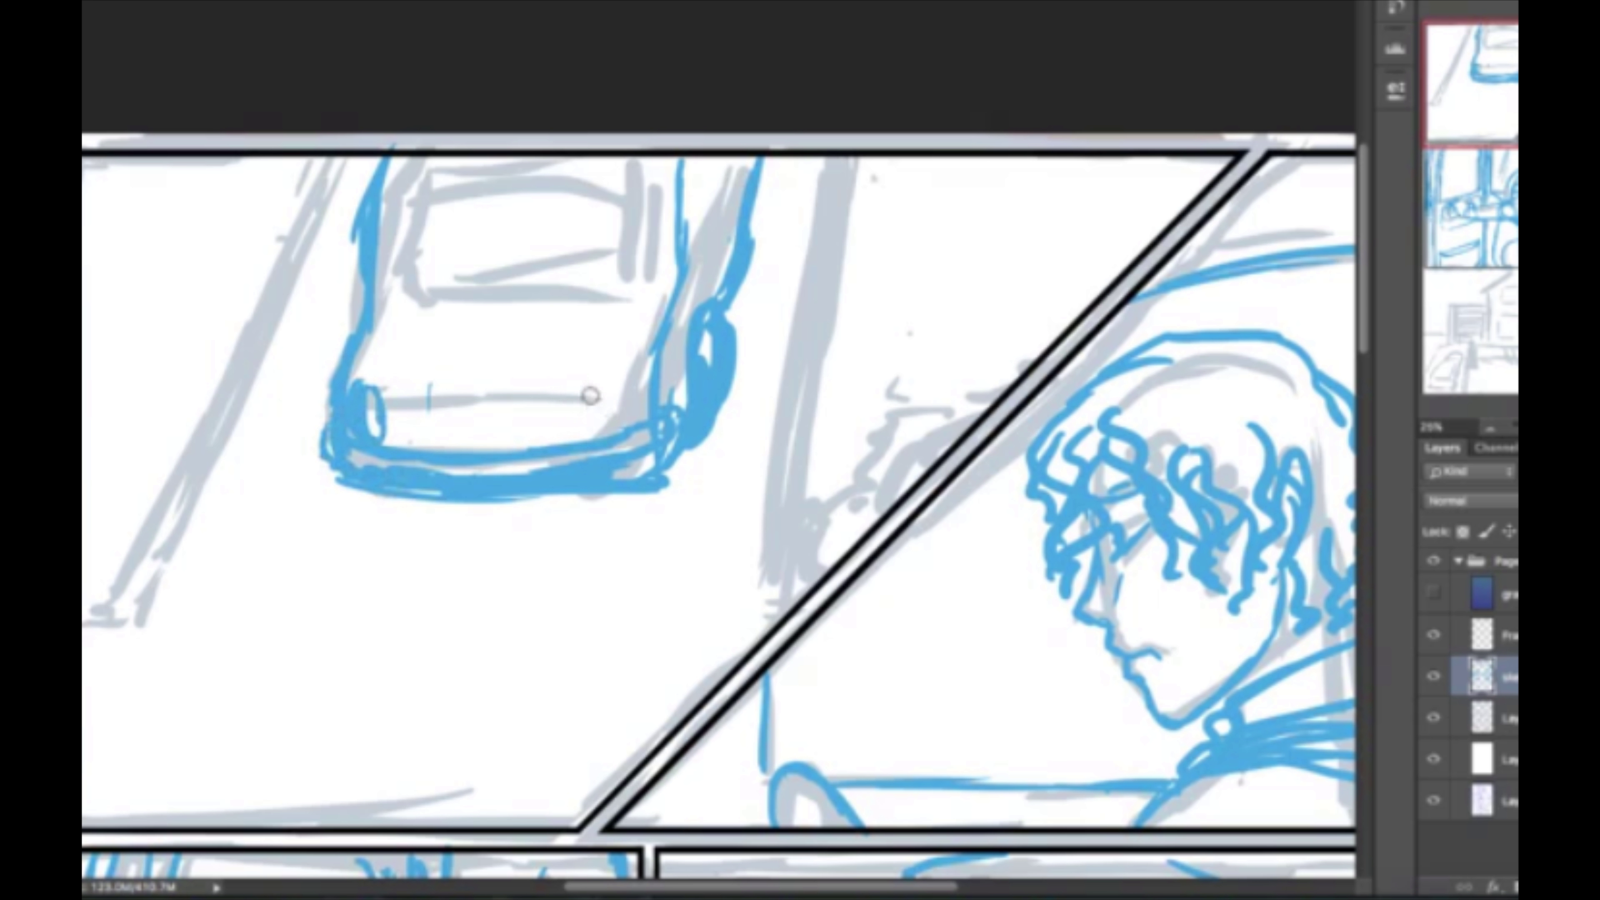
left_click_drag(591, 396, 596, 420)
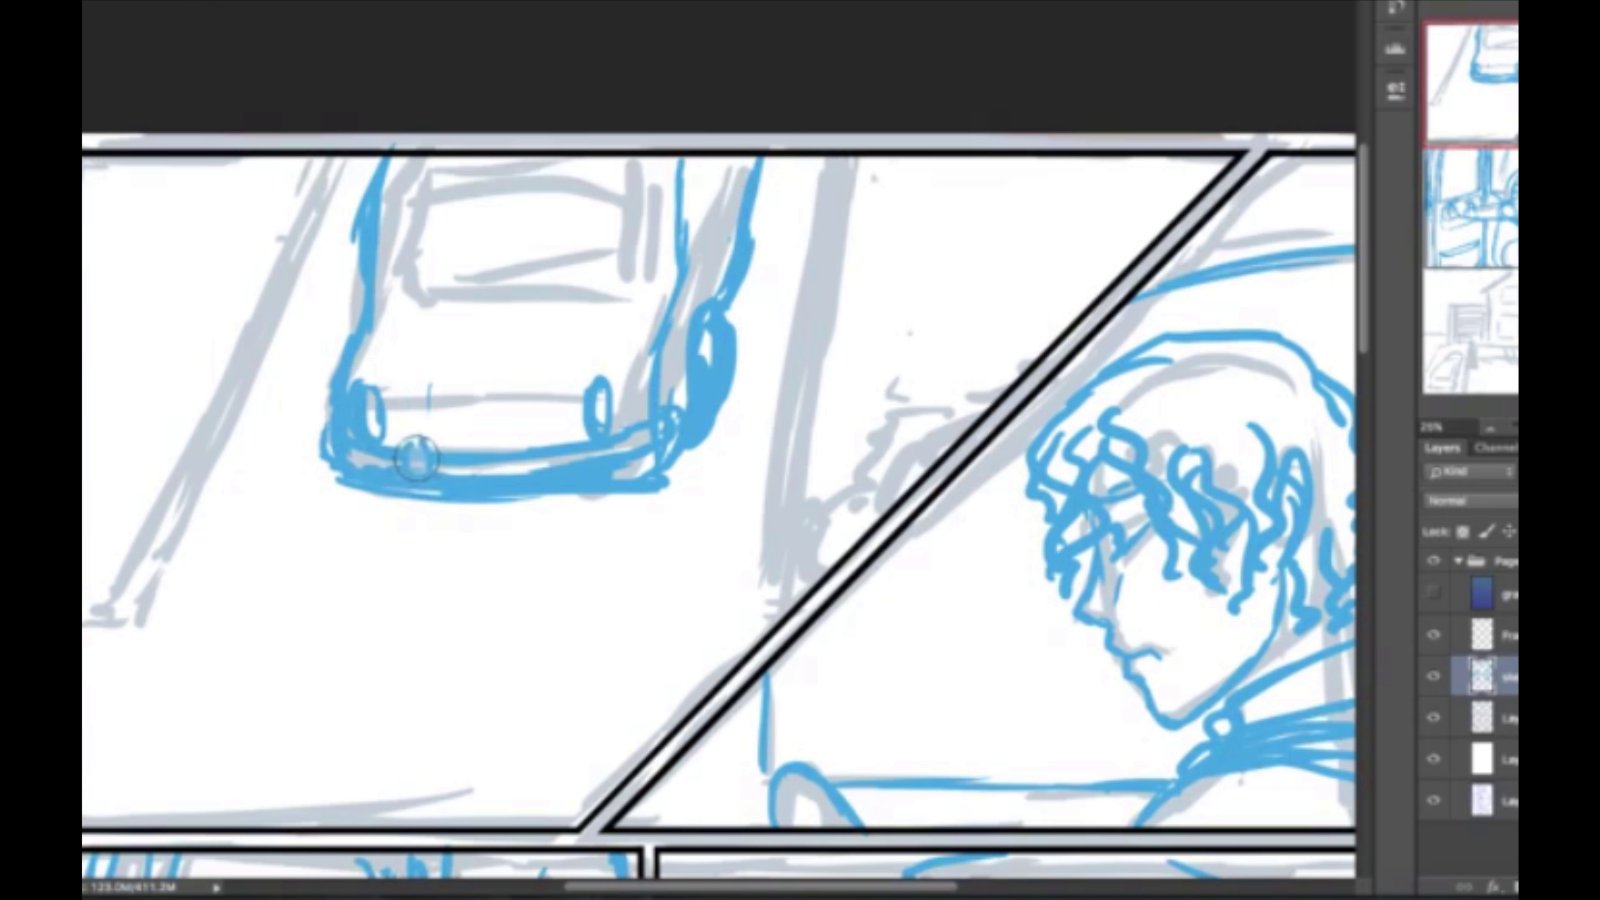
mouse_move(409, 449)
left_mouse_down()
mouse_move(419, 466)
mouse_move(502, 476)
left_mouse_up()
left_click_drag(353, 486, 648, 466)
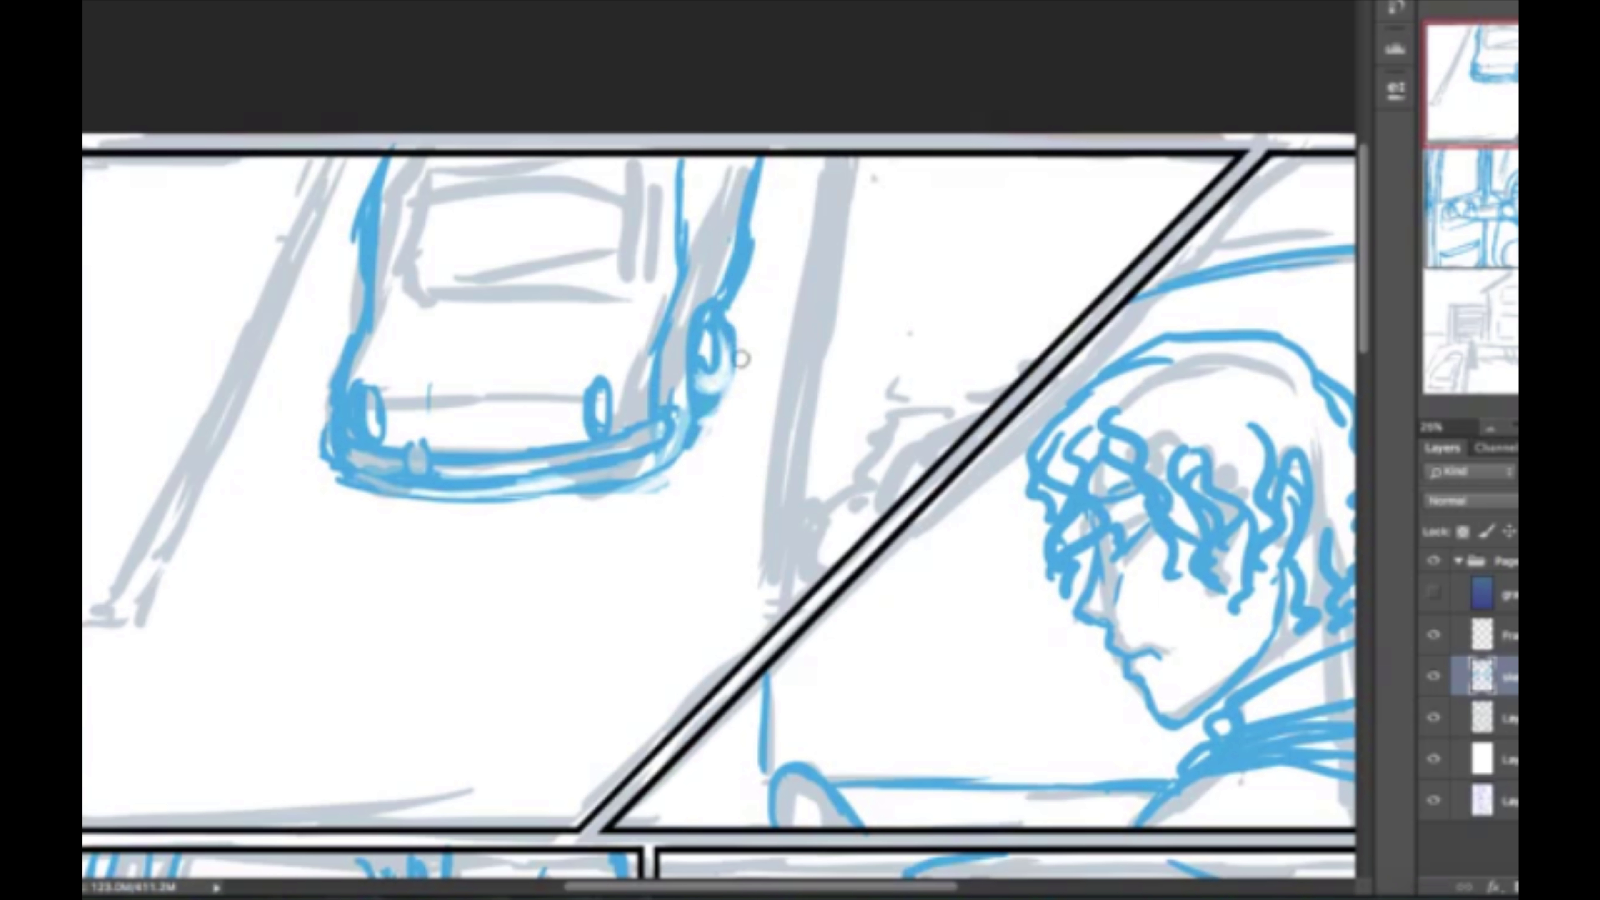
Erase the doubled side lines and redraw the car's right side smoother.
left_click_drag(378, 170, 334, 378)
left_click_drag(681, 139, 658, 330)
left_click_drag(686, 221, 661, 350)
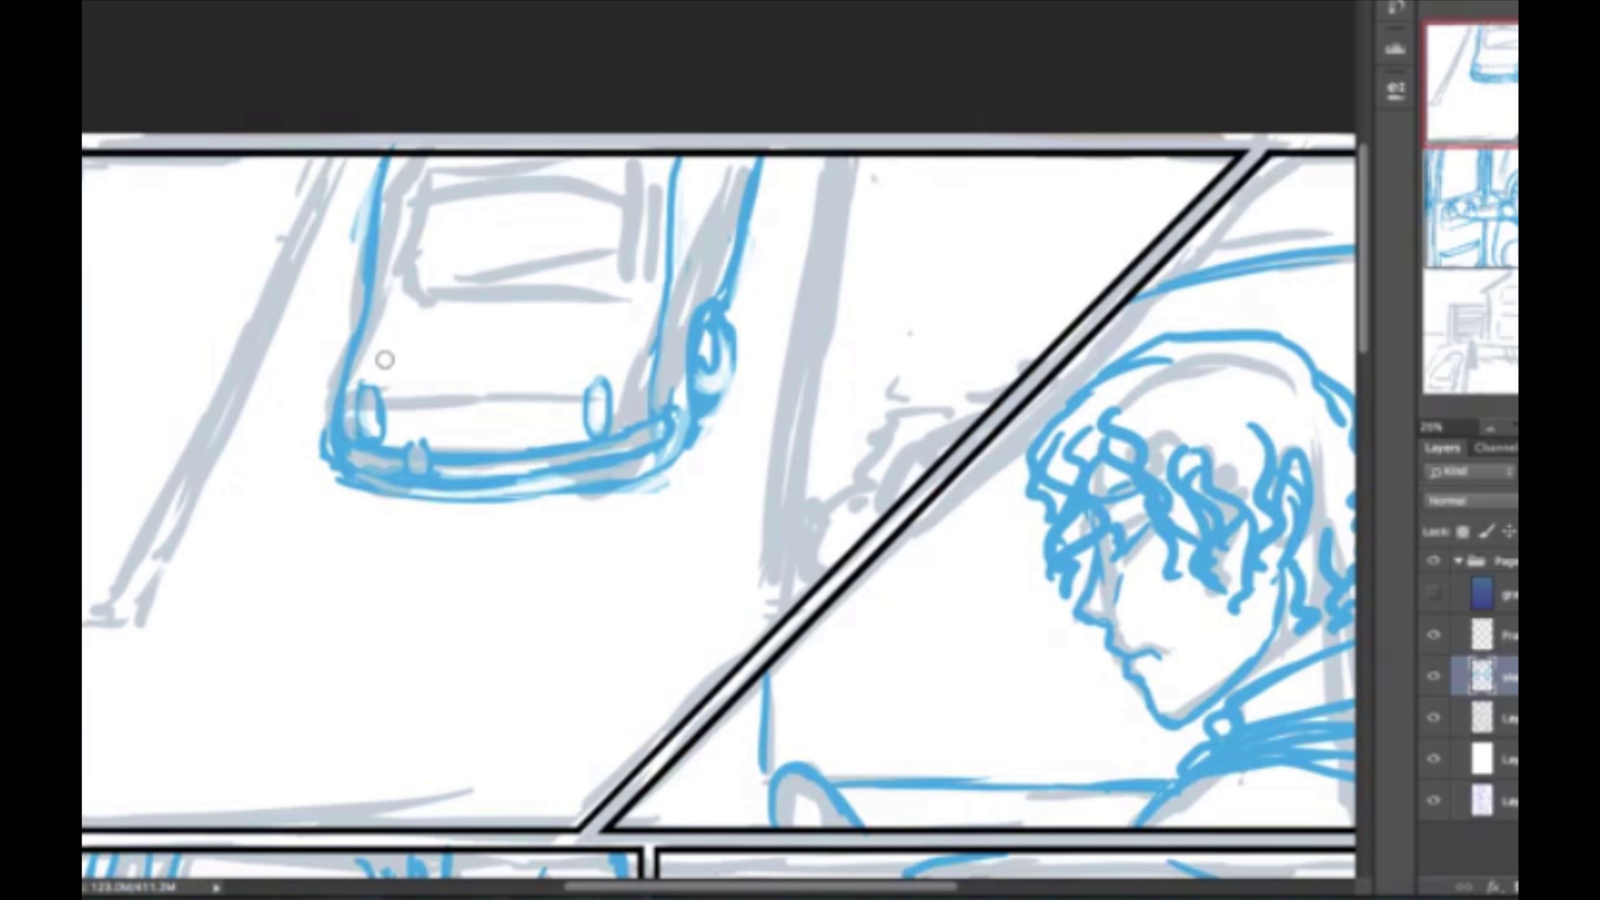
Draw the licence plate rectangle with scribbled placeholder text.
left_click_drag(430, 373, 430, 441)
left_click_drag(429, 441, 516, 440)
left_click_drag(525, 369, 528, 441)
mouse_move(432, 371)
left_mouse_down()
mouse_move(536, 367)
mouse_move(513, 378)
left_mouse_up()
left_click_drag(432, 413, 512, 421)
Hatch the car's hood and outline the windshield rectangle.
left_click_drag(390, 341, 624, 335)
left_click_drag(410, 313, 471, 301)
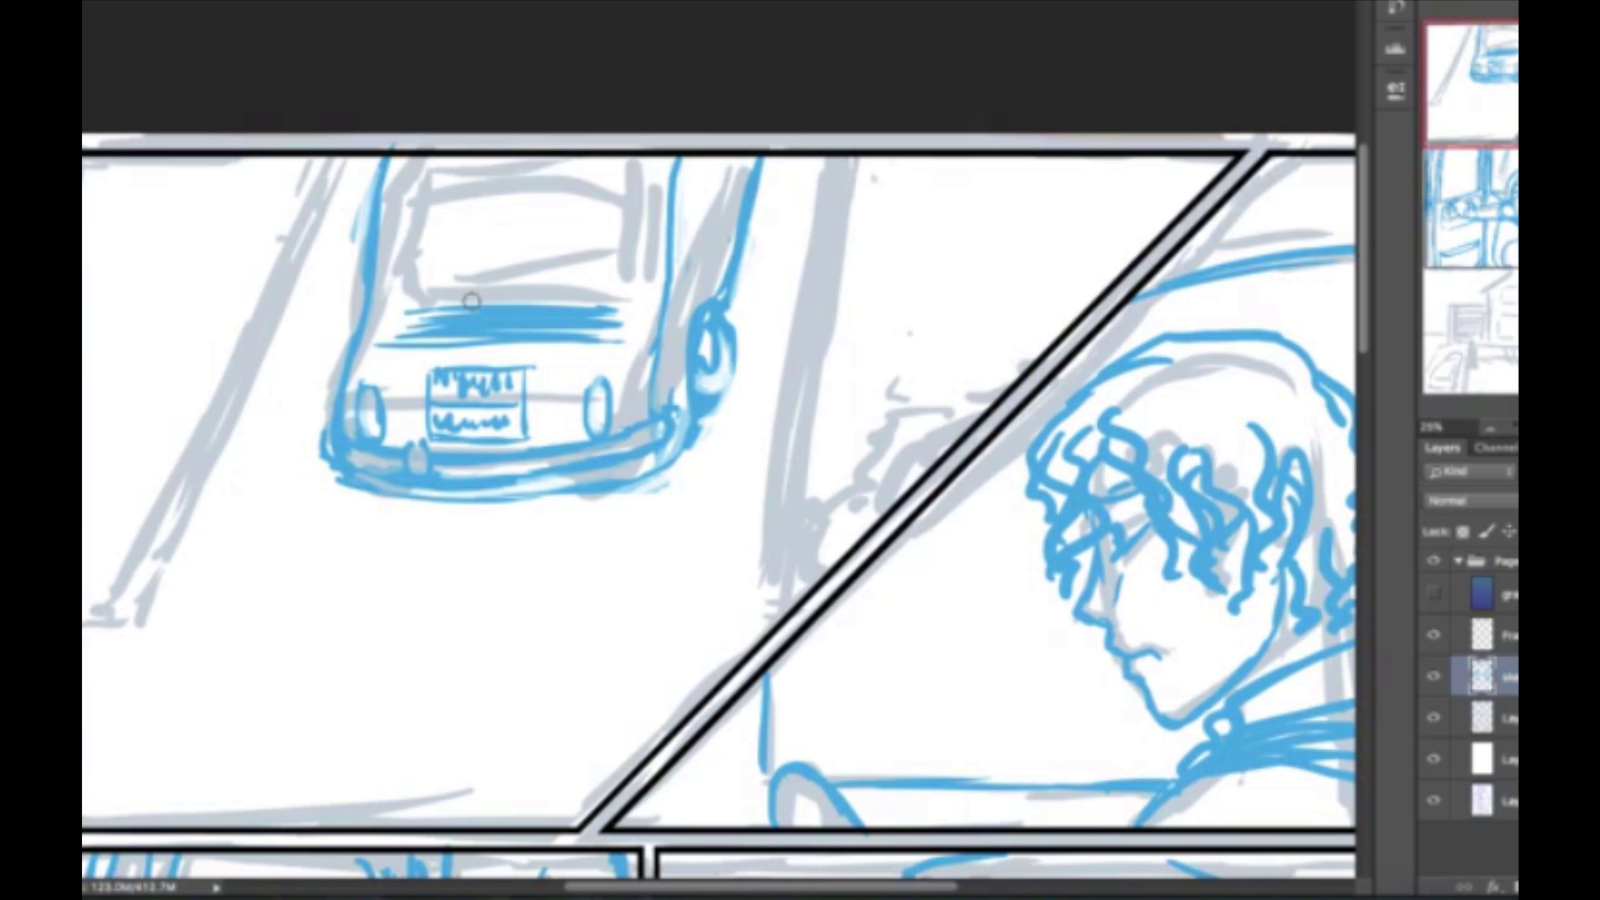
left_click_drag(403, 171, 395, 290)
left_click_drag(394, 291, 632, 281)
left_click_drag(654, 159, 640, 280)
left_click_drag(401, 191, 635, 183)
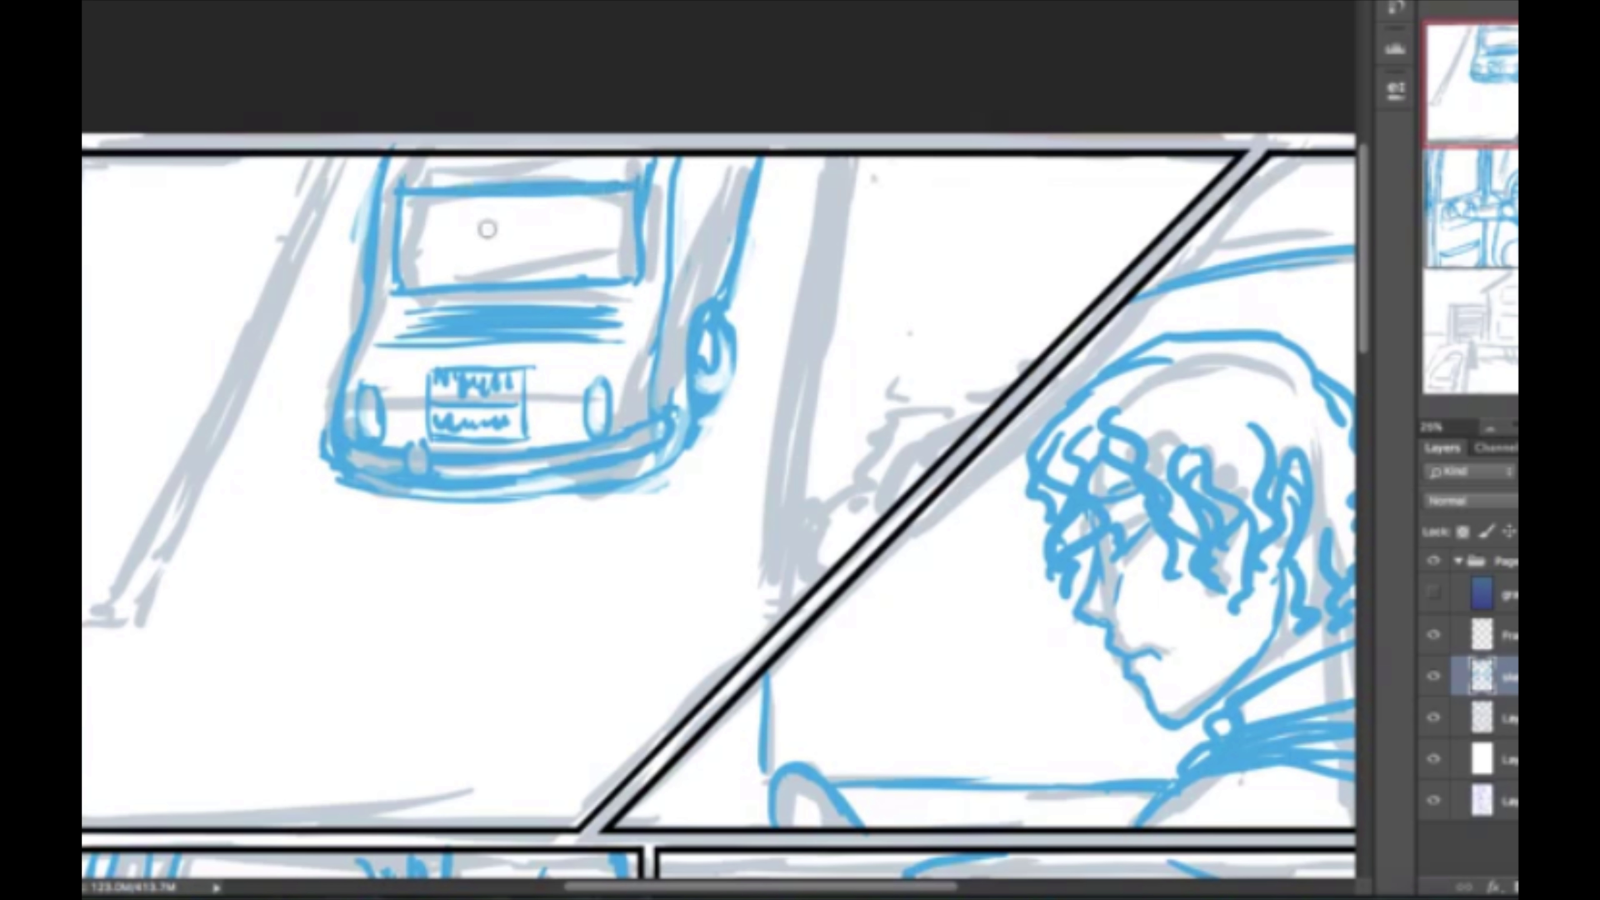
Add windshield and pillar strokes, then partly erase the windshield's top and left lines.
left_click_drag(467, 211, 470, 265)
left_click_drag(497, 265, 523, 259)
left_click_drag(557, 215, 561, 252)
mouse_move(605, 215)
left_mouse_down()
mouse_move(610, 243)
mouse_move(693, 157)
left_mouse_up()
left_click_drag(686, 252, 707, 163)
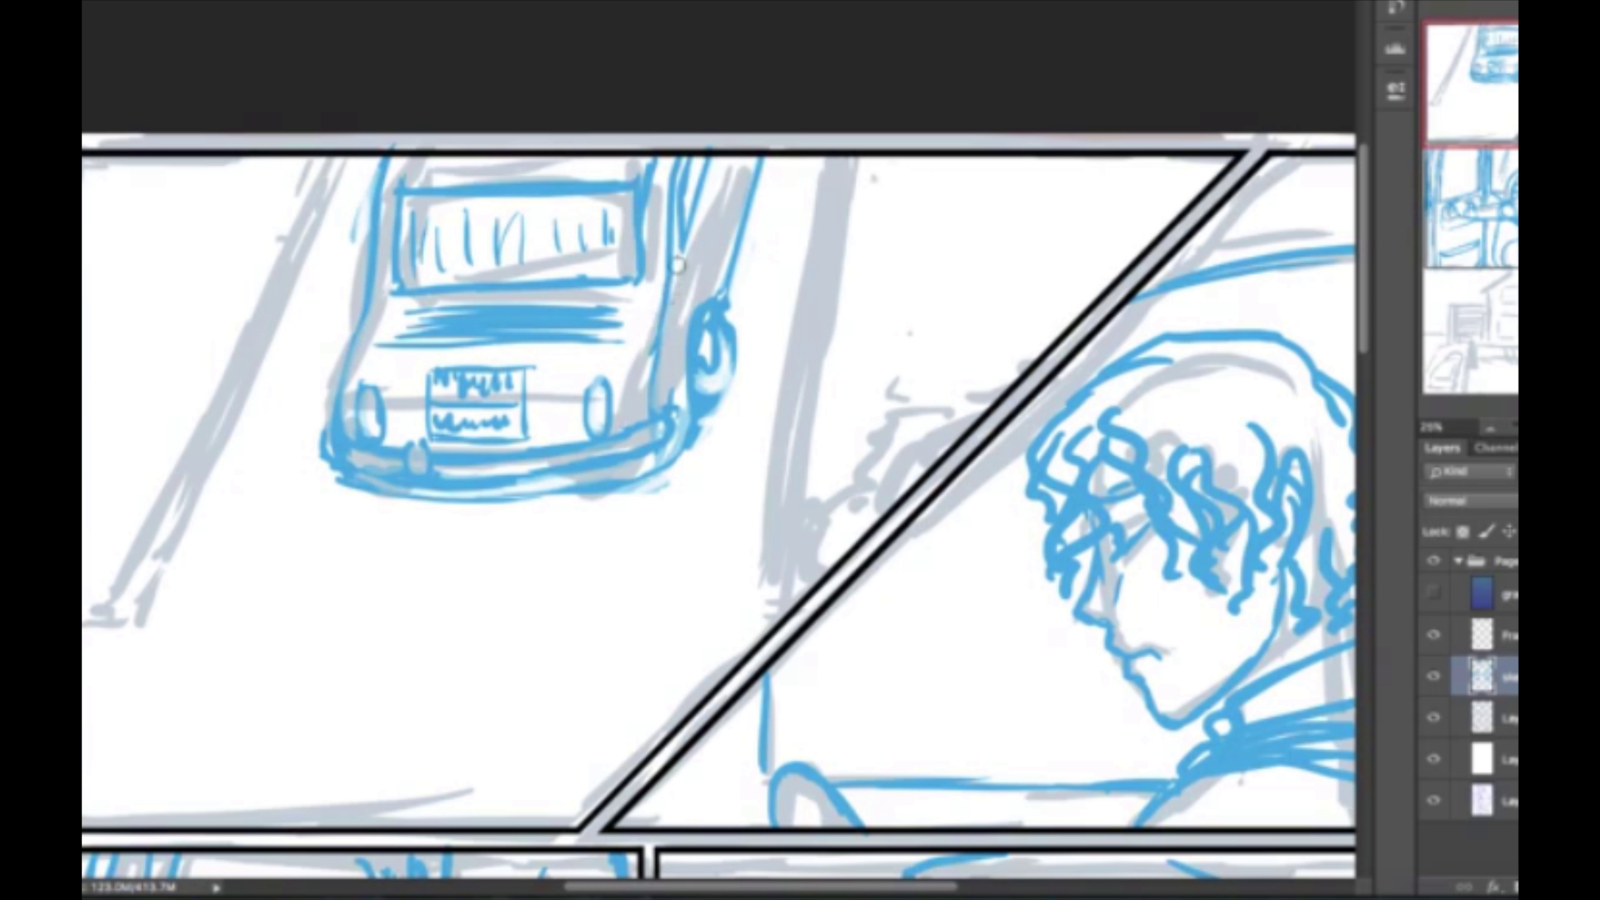
left_click_drag(458, 191, 641, 200)
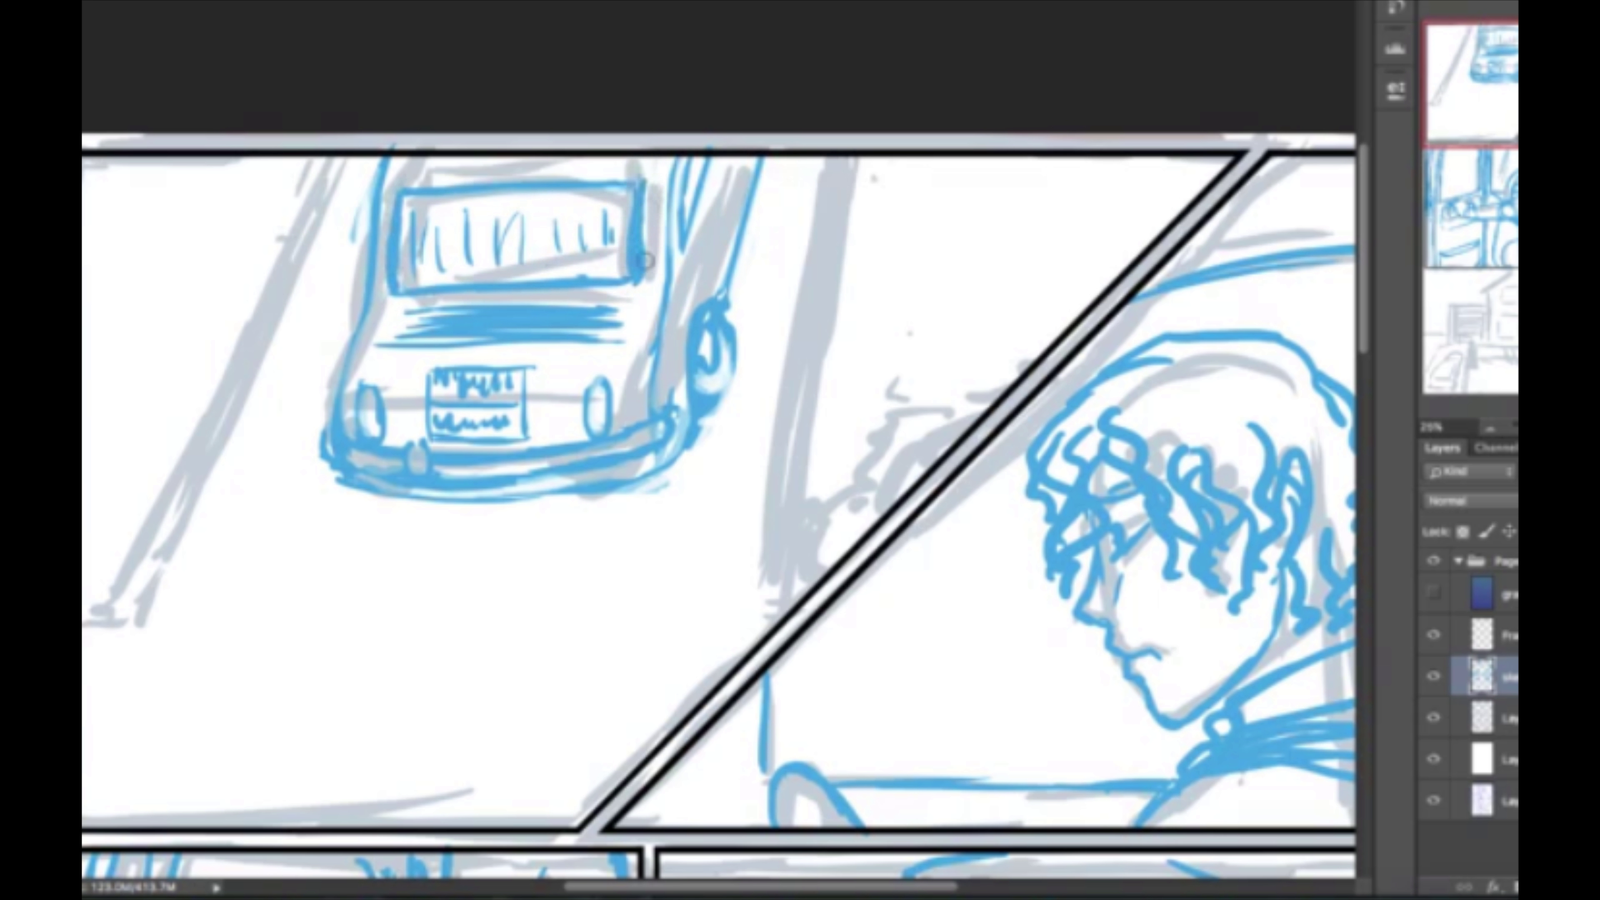
mouse_move(401, 243)
left_mouse_down()
mouse_move(390, 194)
mouse_move(215, 602)
mouse_move(83, 610)
left_mouse_up()
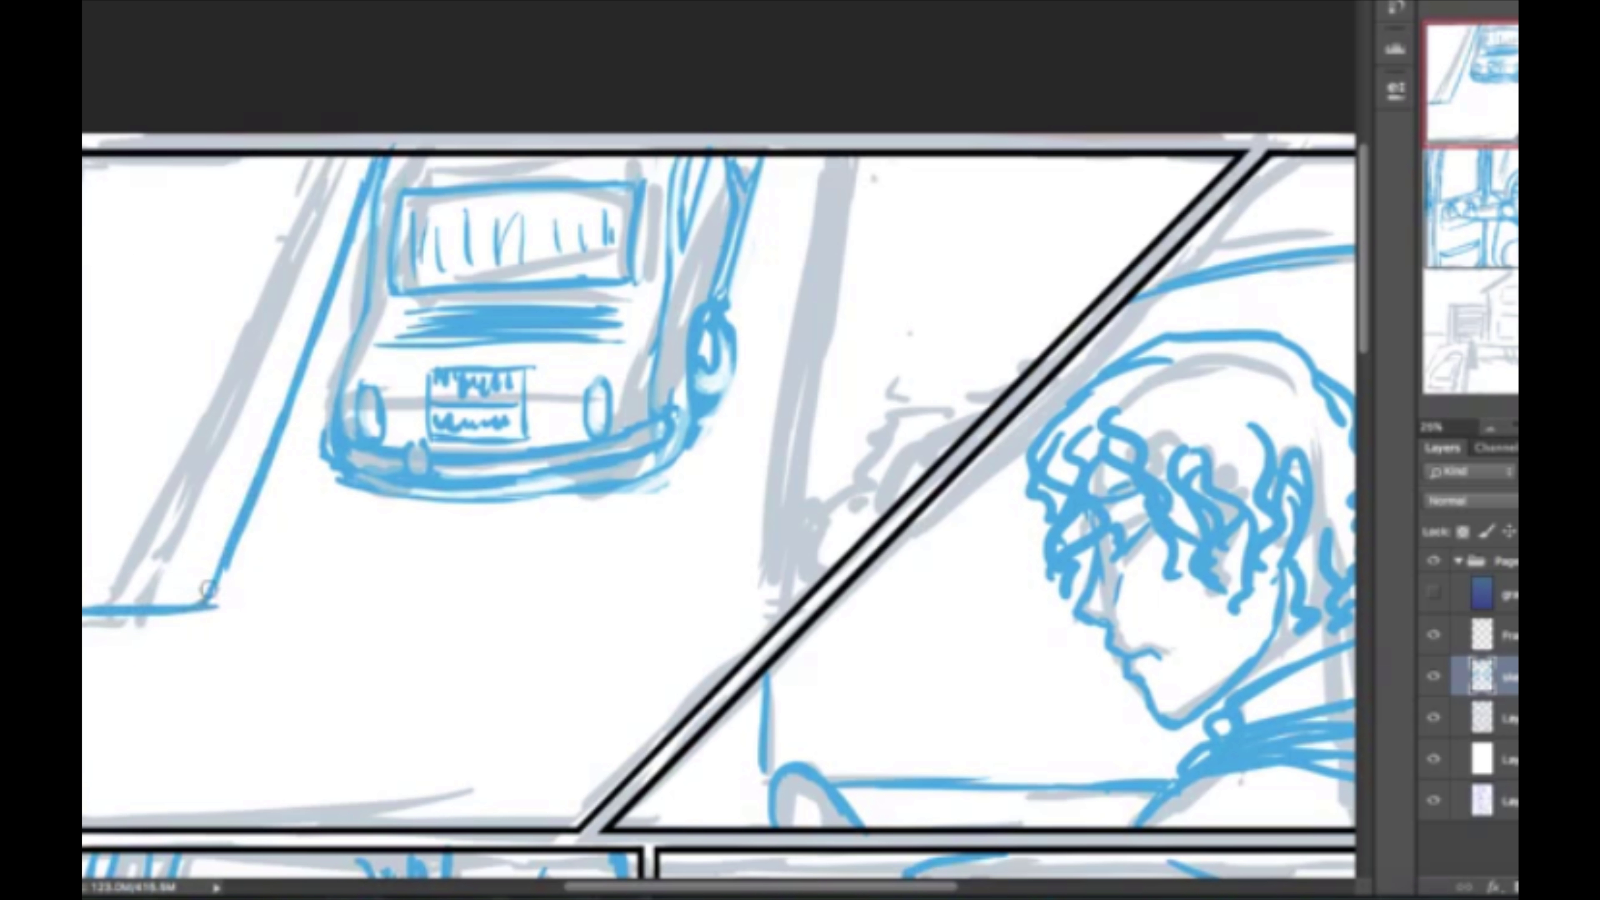
Trace the left road edge, the pole and the figure behind it in blue.
left_click_drag(838, 157, 783, 604)
mouse_move(827, 517)
left_mouse_down()
mouse_move(1025, 365)
mouse_move(832, 561)
left_mouse_up()
left_click_drag(862, 157, 795, 568)
mouse_move(123, 583)
left_mouse_down()
mouse_move(83, 591)
mouse_move(261, 429)
mouse_move(375, 137)
left_mouse_up()
mouse_move(811, 504)
left_mouse_down()
mouse_move(888, 282)
mouse_move(996, 353)
left_mouse_up()
Scribble blue foliage at upper right and left of the road, then scroll down to the house panel.
left_click_drag(930, 218, 958, 284)
left_click_drag(1040, 208, 1096, 167)
left_click_drag(907, 183, 982, 189)
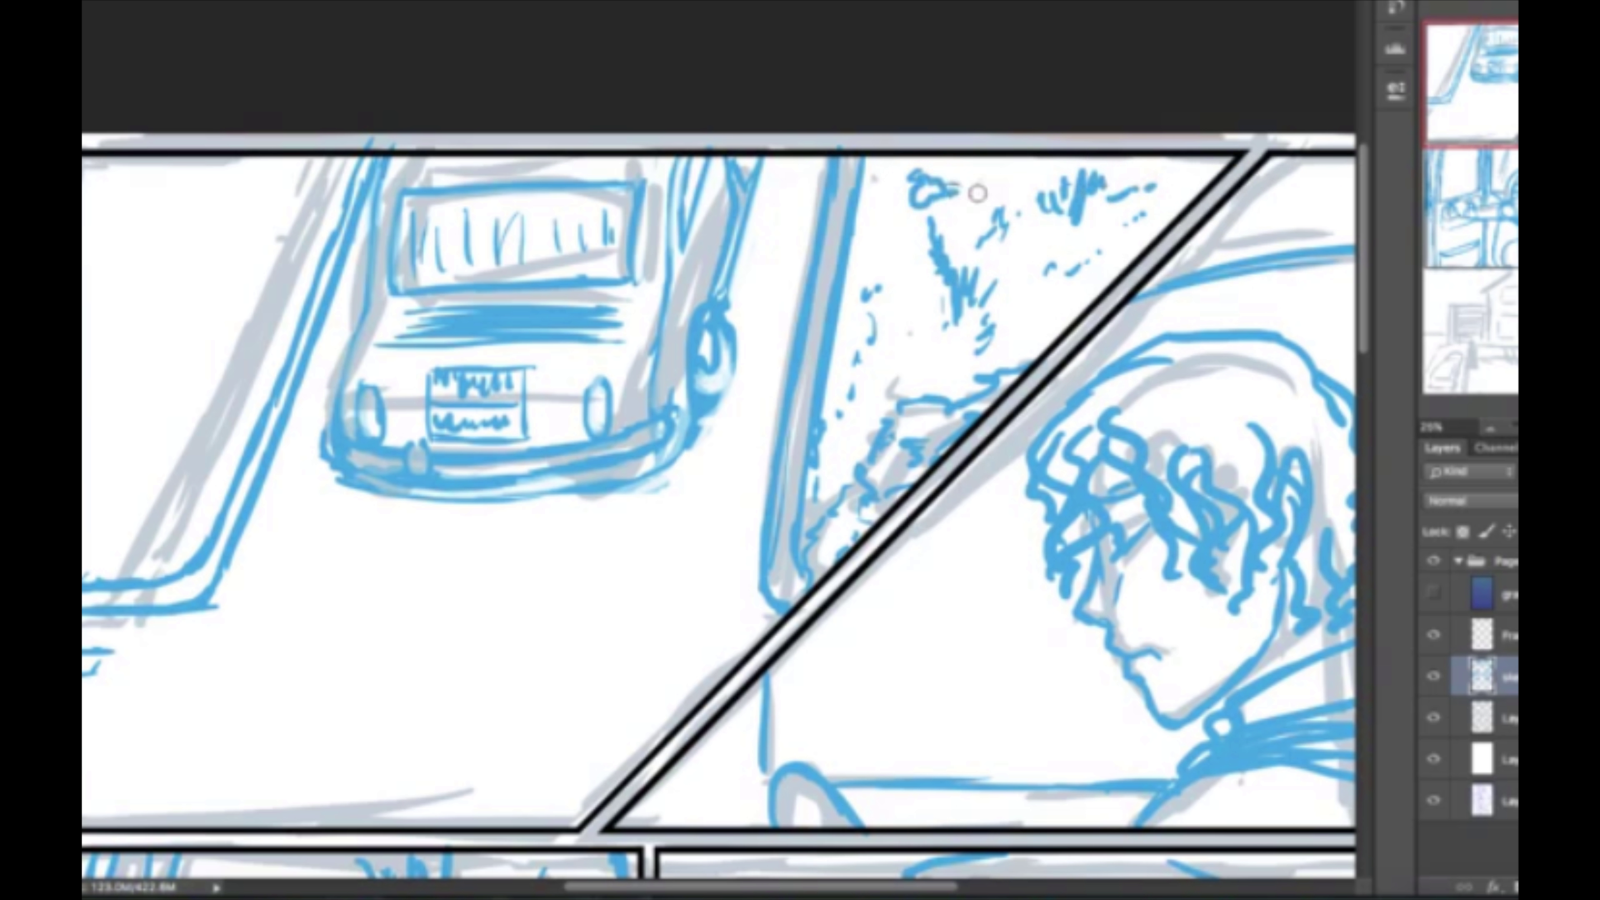
left_click_drag(114, 517, 152, 548)
left_click_drag(195, 416, 214, 385)
left_click_drag(179, 265, 214, 321)
left_click_drag(151, 375, 154, 404)
left_click_drag(116, 441, 151, 463)
left_click_drag(233, 192, 265, 207)
left_click_drag(239, 221, 268, 248)
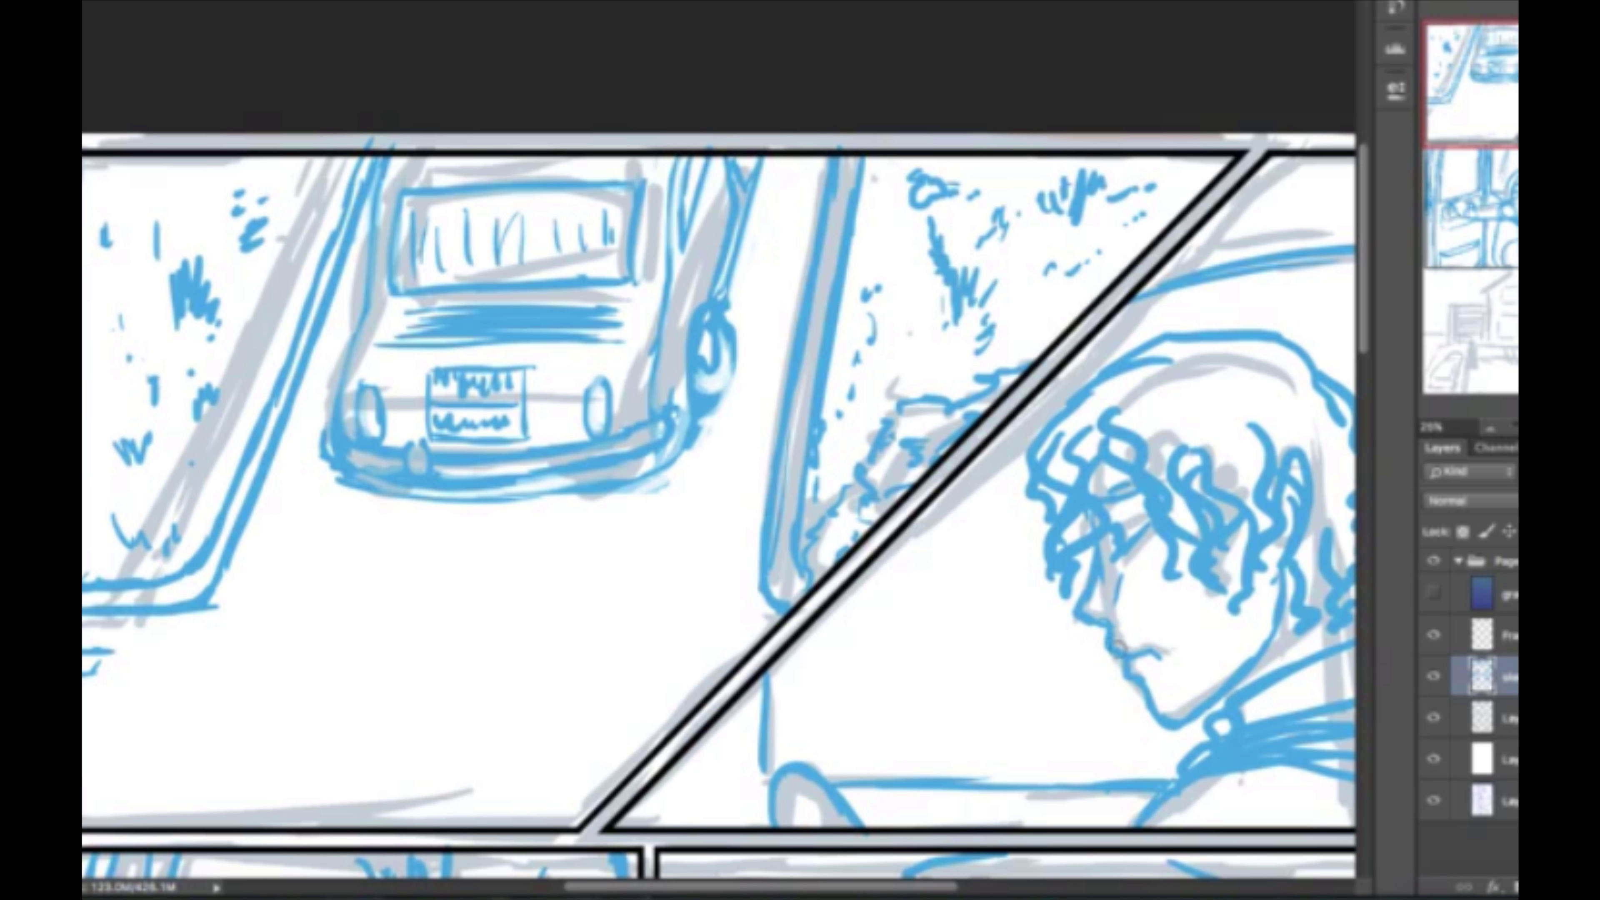
scroll(1260, 646, "down", 10)
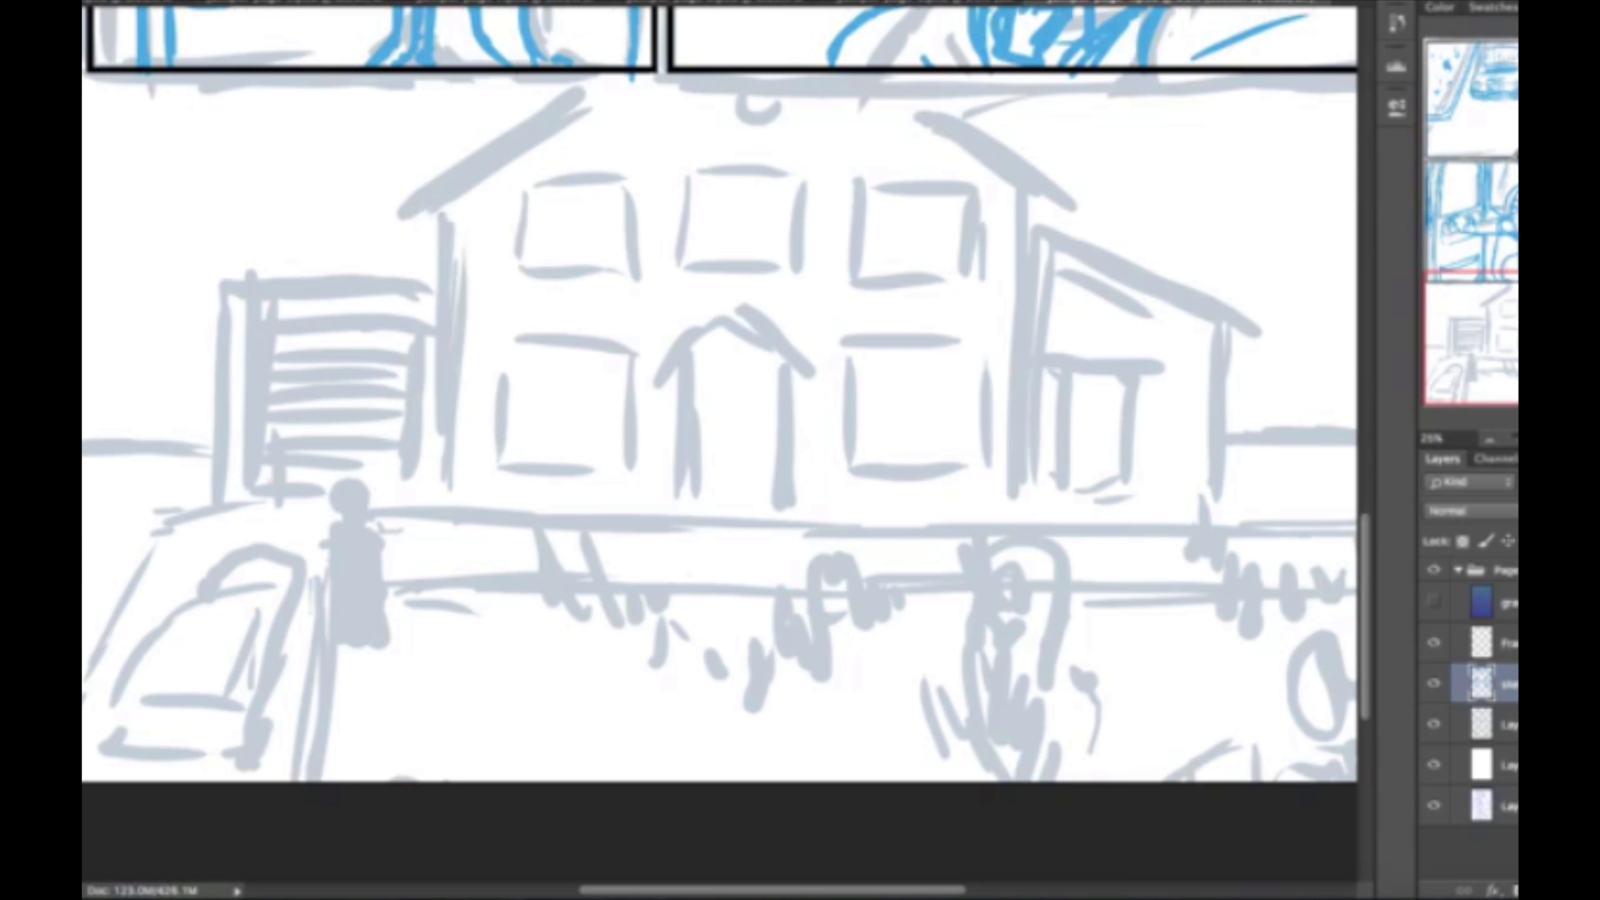
Outline the house roof in blue, hatch it, and line under the roof edge.
left_click_drag(407, 205, 1144, 206)
mouse_move(350, 202)
left_mouse_down()
mouse_move(428, 170)
mouse_move(795, 130)
mouse_move(1184, 183)
mouse_move(1238, 211)
left_mouse_up()
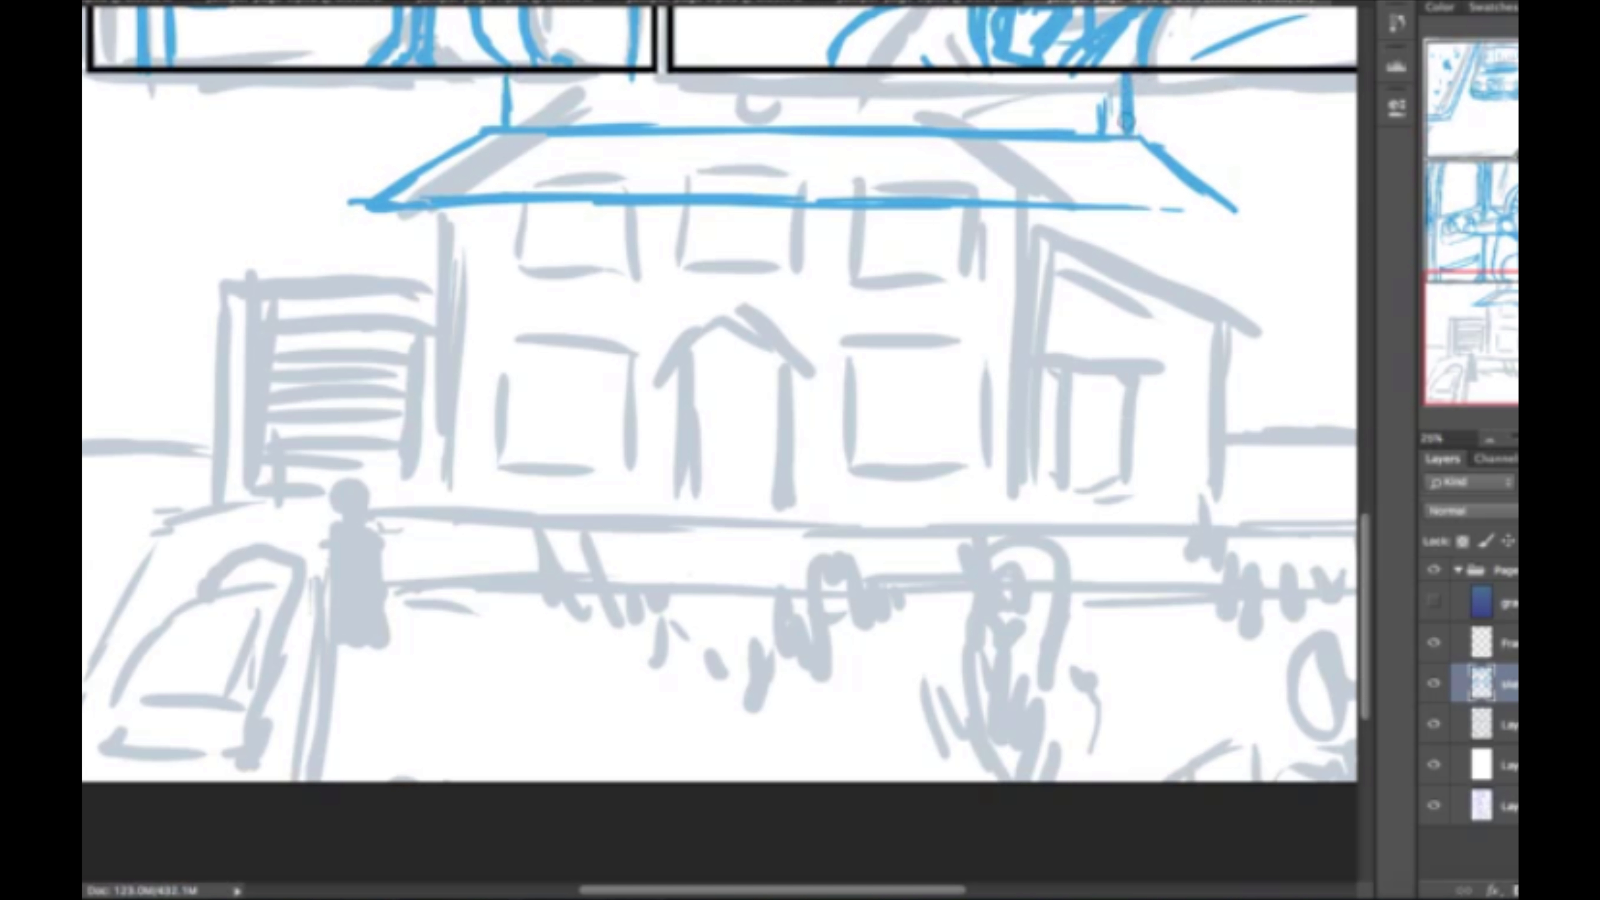
left_click_drag(504, 135, 440, 199)
left_click_drag(712, 133, 712, 195)
left_click_drag(957, 139, 1020, 202)
left_click_drag(1109, 140, 1171, 208)
left_click_drag(539, 76, 542, 129)
mouse_move(838, 82)
left_mouse_down()
mouse_move(841, 126)
mouse_move(911, 133)
left_mouse_up()
left_click_drag(1099, 70, 1103, 127)
left_click_drag(381, 211, 1222, 219)
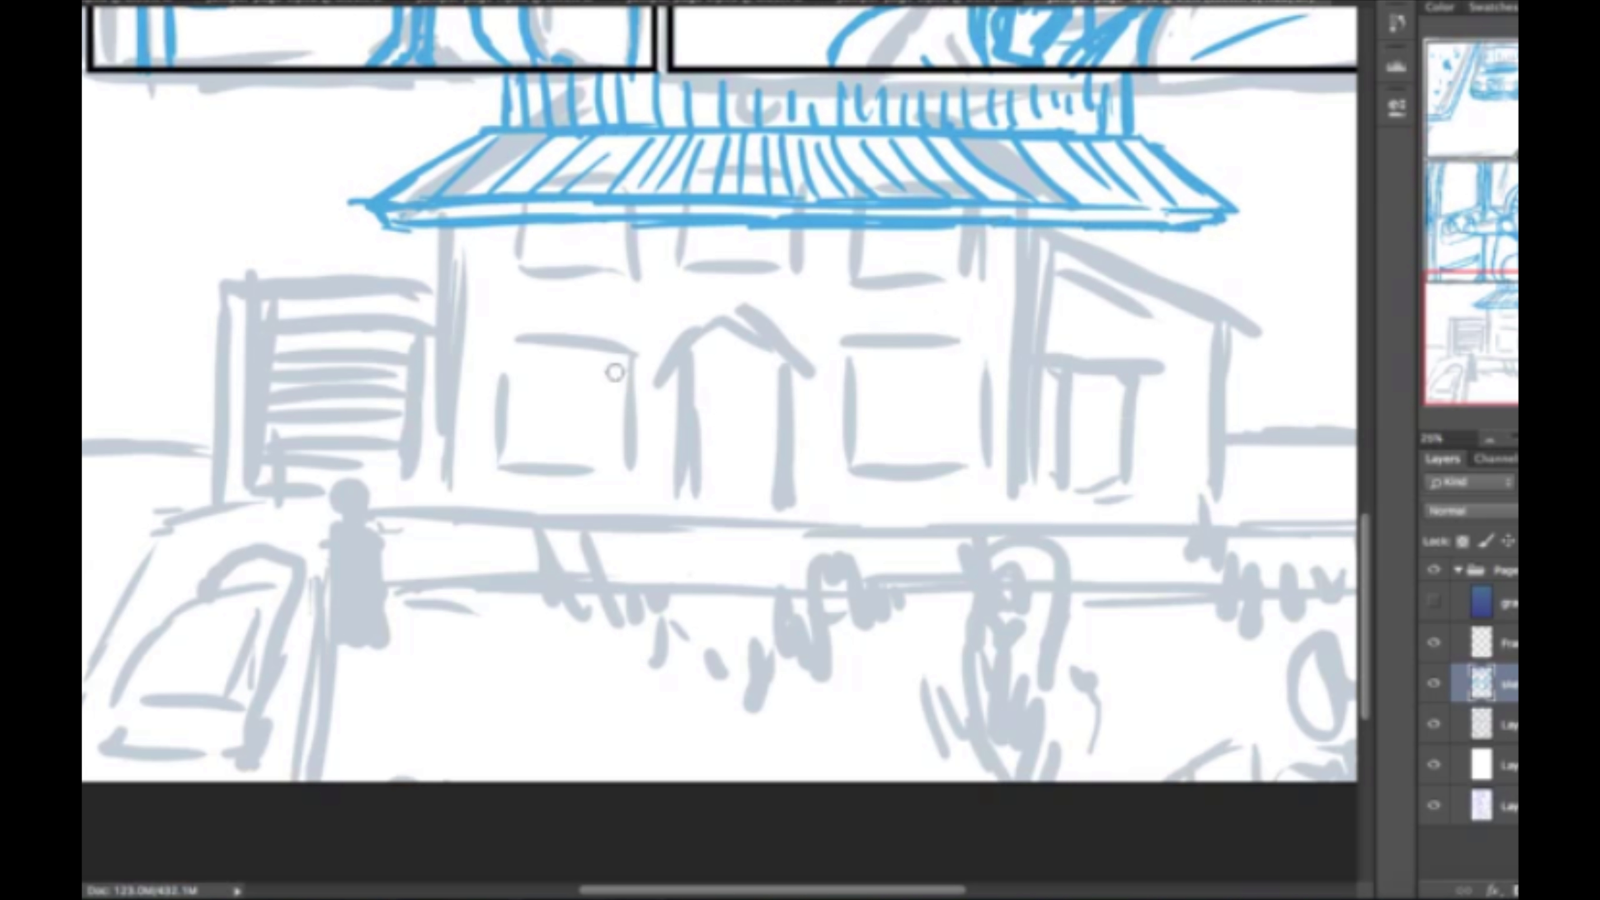
Draw the house walls and base, extend the hatched roof, and outline the right wing.
left_click_drag(413, 227, 397, 465)
left_click_drag(1207, 208, 1194, 495)
left_click_drag(400, 468, 1216, 481)
left_click_drag(1203, 119, 983, 119)
mouse_move(1100, 116)
left_mouse_down()
mouse_move(1235, 233)
mouse_move(989, 249)
left_mouse_up()
mouse_move(945, 126)
left_mouse_down()
mouse_move(996, 183)
mouse_move(1096, 214)
left_mouse_up()
left_click_drag(986, 252, 1229, 242)
left_click_drag(1223, 246, 1216, 467)
left_click_drag(976, 476, 1206, 473)
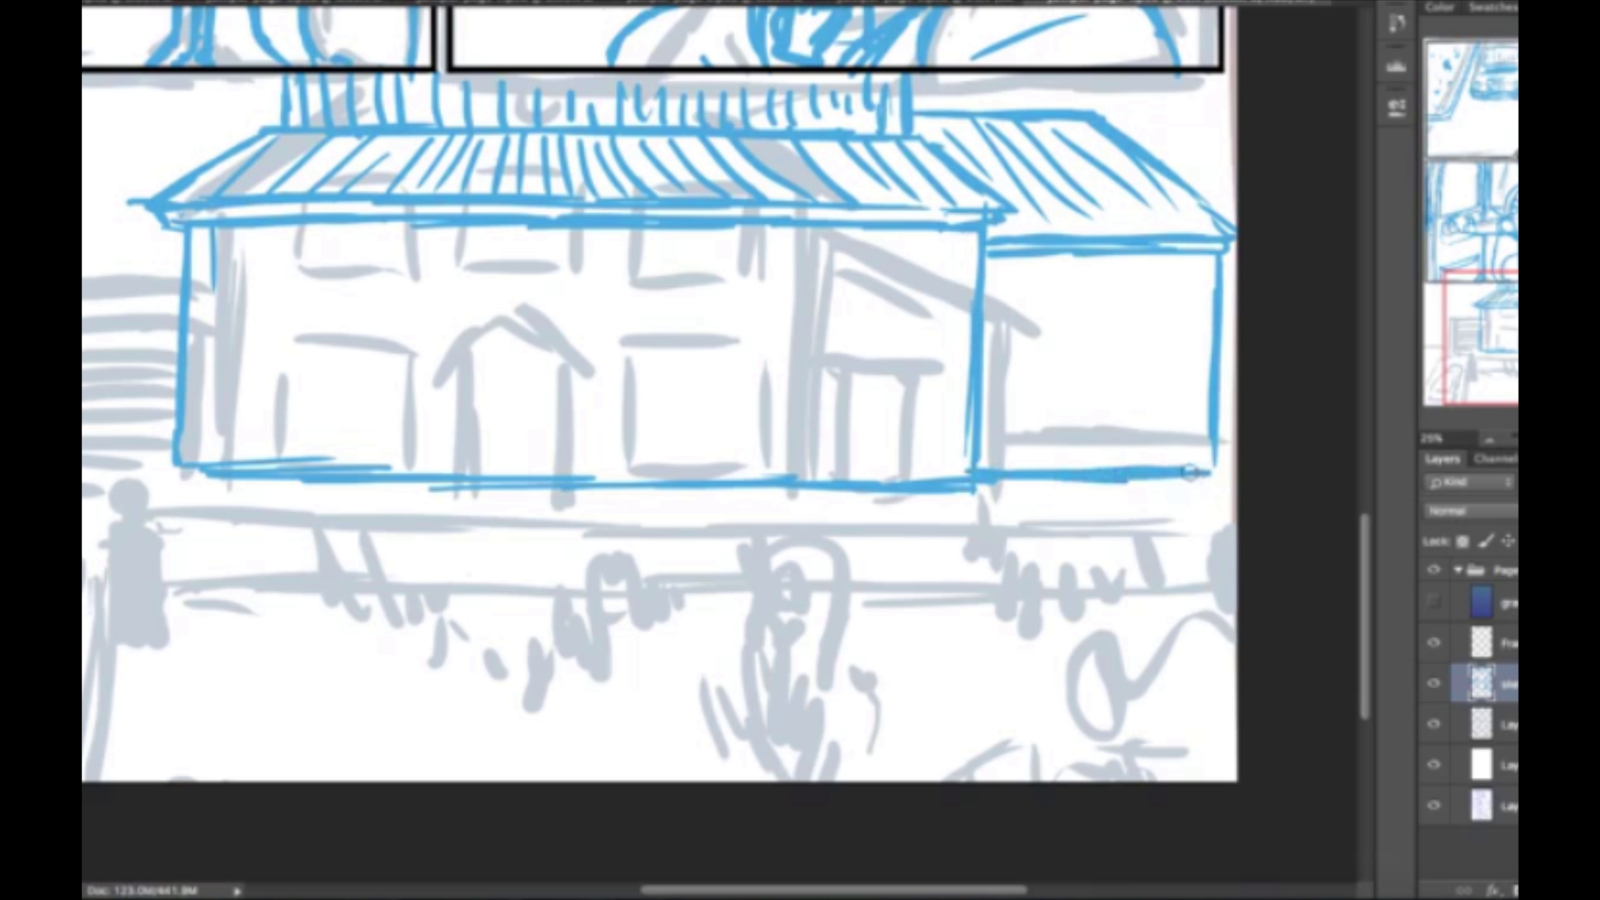
Thicken the left wall into a post, add the base line, and undo a stray porch post.
left_click_drag(201, 227, 203, 480)
left_click_drag(221, 227, 219, 462)
left_click_drag(218, 346, 211, 501)
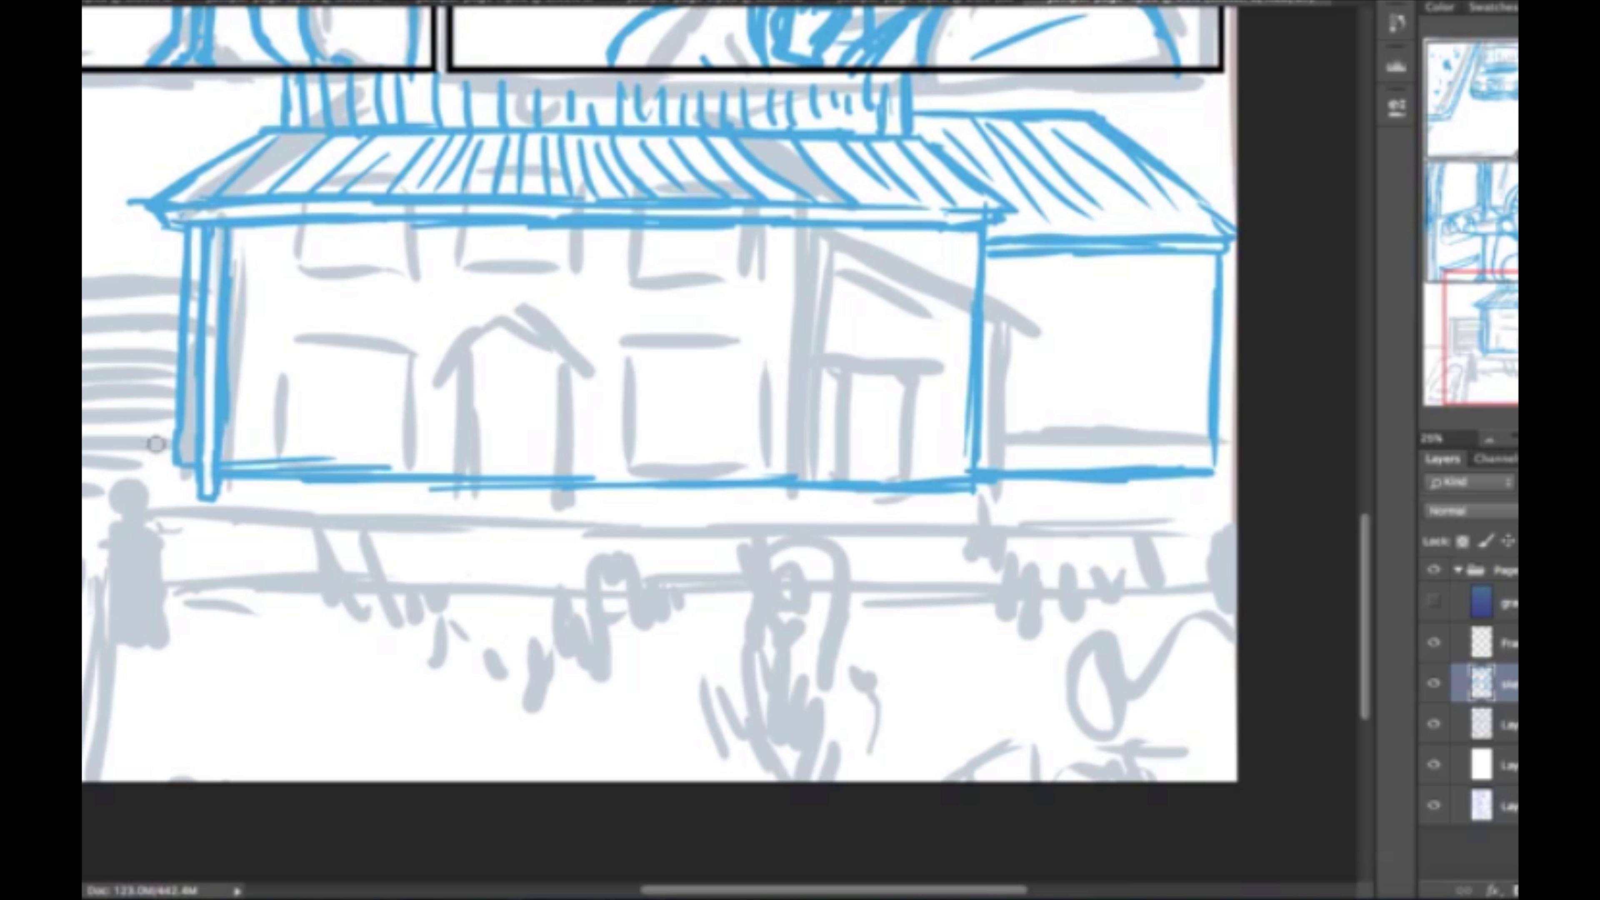
mouse_move(170, 429)
left_mouse_down()
mouse_move(413, 493)
mouse_move(1210, 501)
mouse_move(1206, 452)
left_mouse_up()
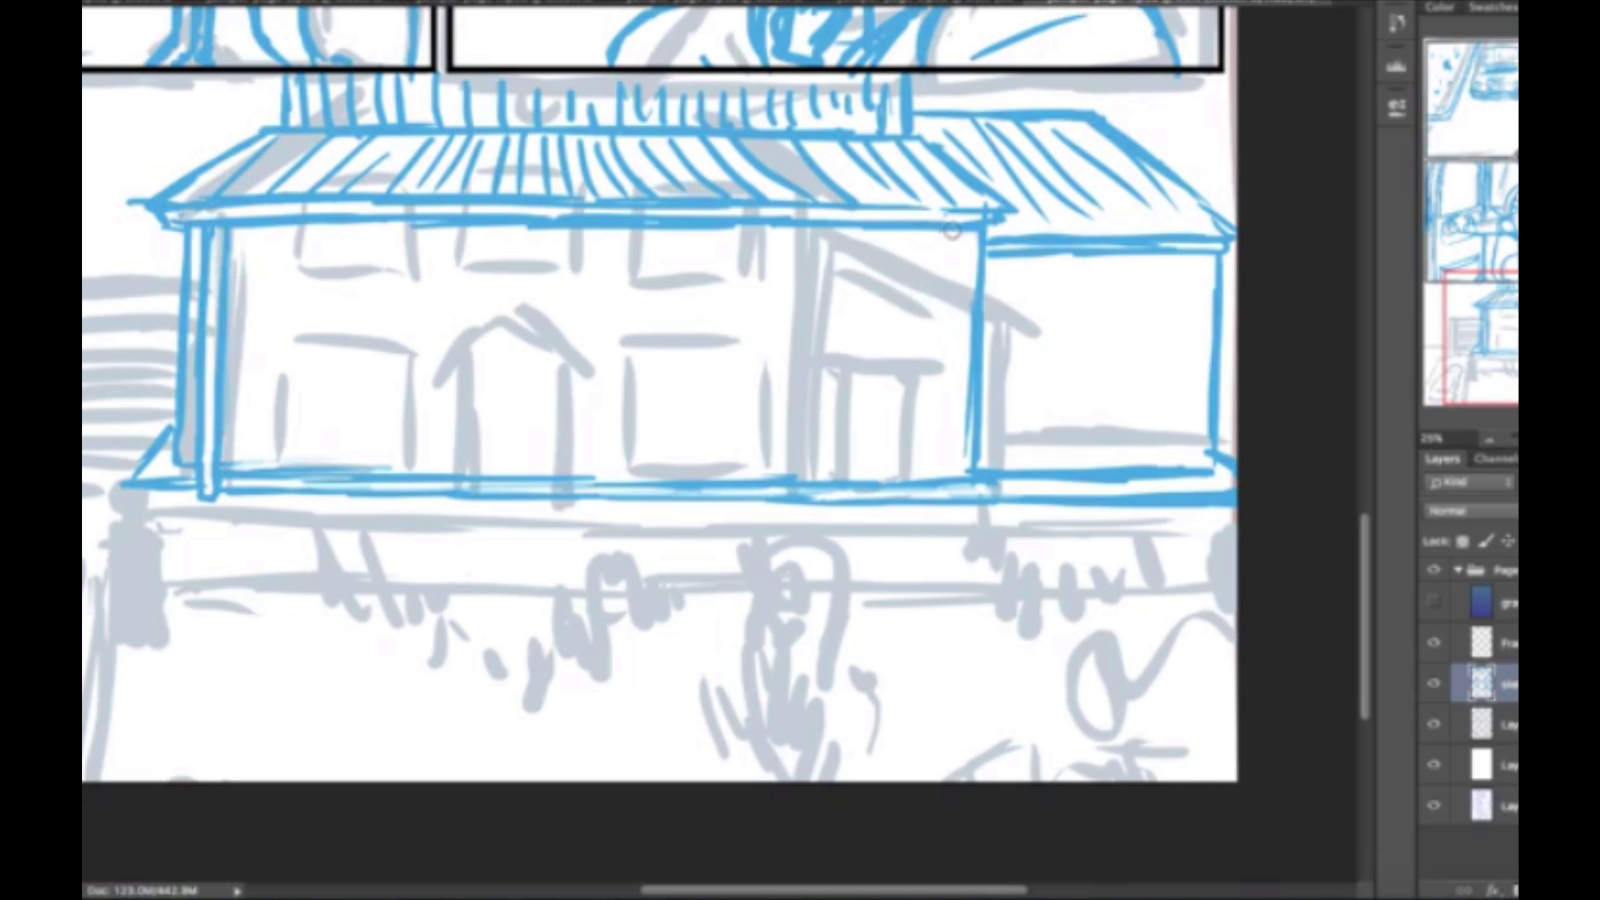
left_click_drag(952, 227, 931, 509)
key("ctrl+z")
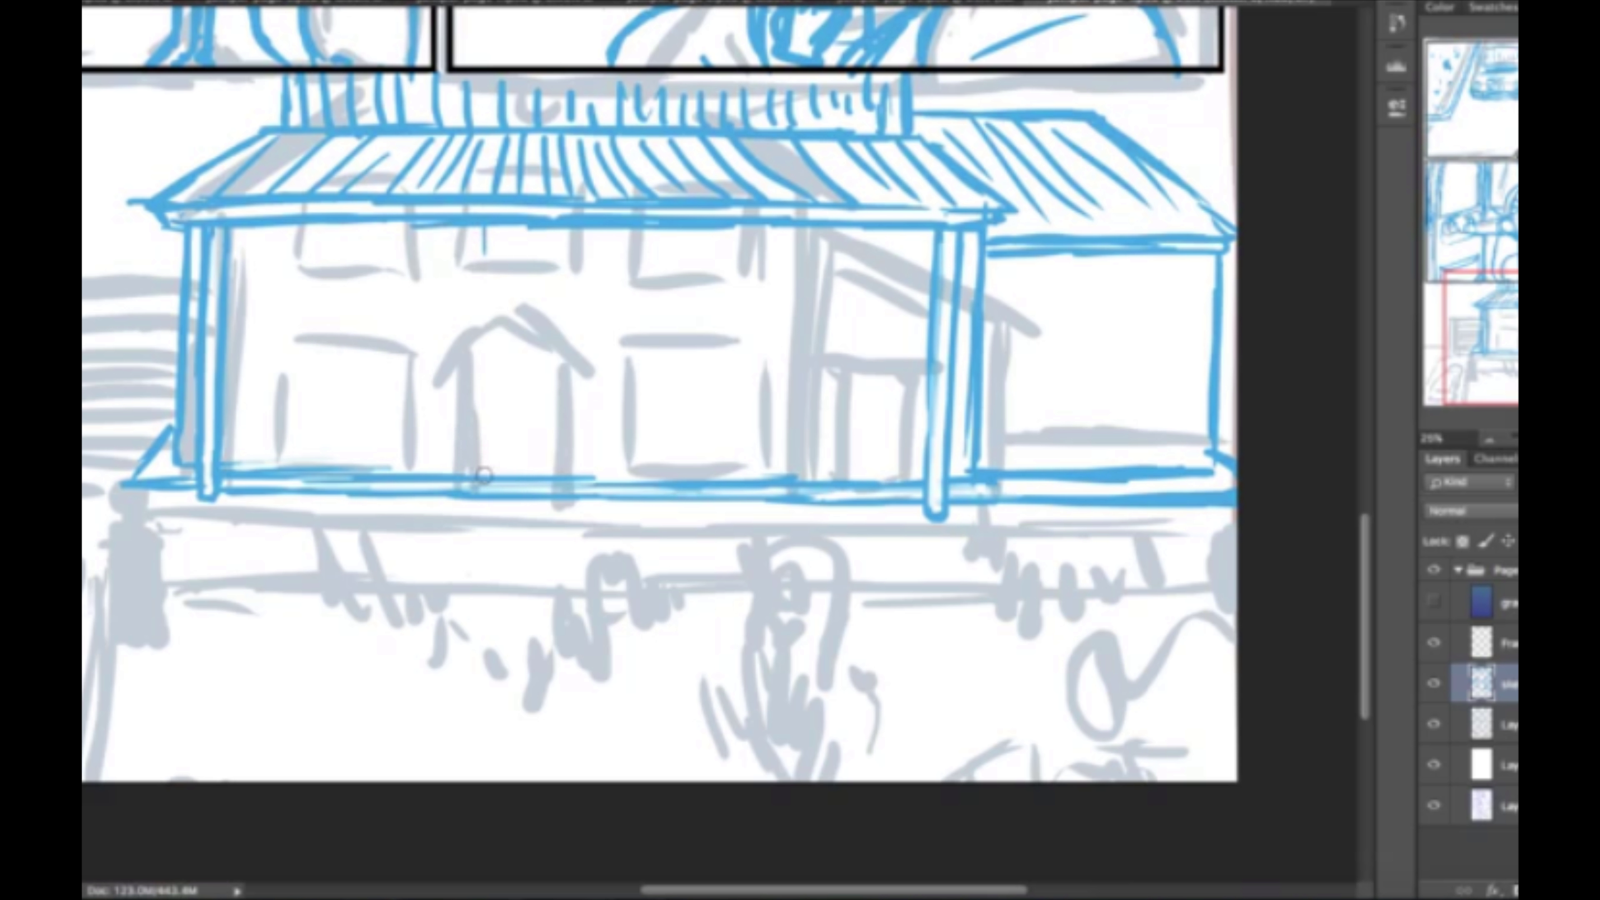
Draw the central door with a double outline frame, a crossbar and hatched panels.
mouse_move(482, 287)
left_mouse_down()
mouse_move(644, 287)
mouse_move(639, 486)
mouse_move(508, 478)
left_mouse_up()
left_click_drag(596, 290, 594, 483)
left_click_drag(519, 291, 513, 482)
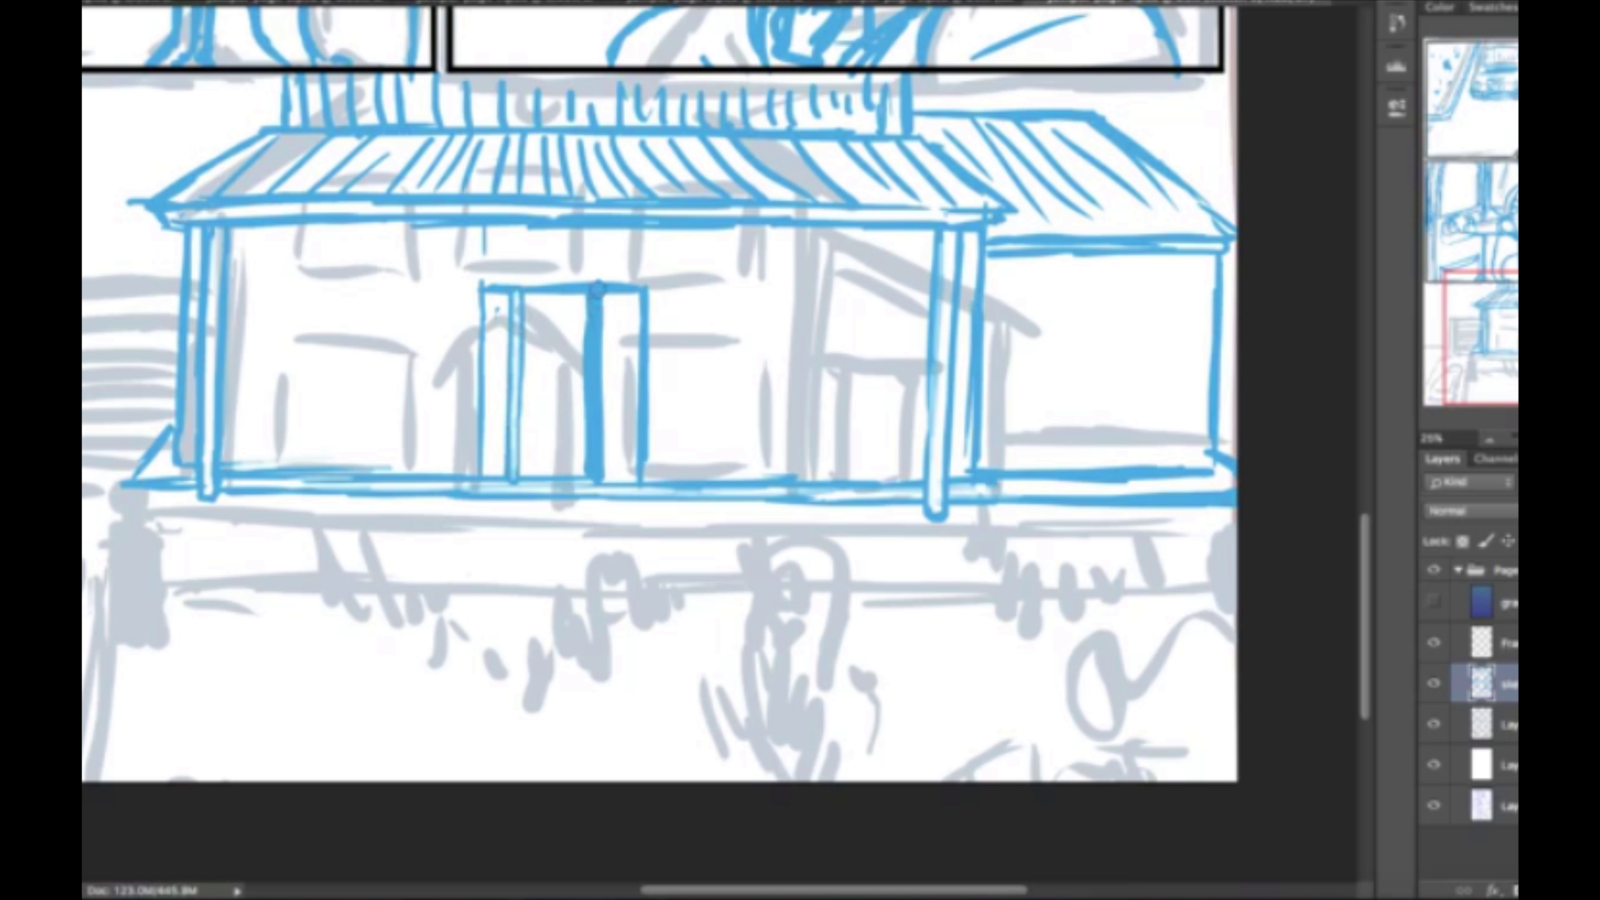
left_click_drag(597, 287, 595, 480)
mouse_move(479, 287)
left_mouse_down()
mouse_move(646, 285)
mouse_move(474, 478)
left_mouse_up()
left_click_drag(639, 287, 637, 489)
mouse_move(475, 478)
left_mouse_down()
mouse_move(554, 288)
mouse_move(637, 480)
left_mouse_up()
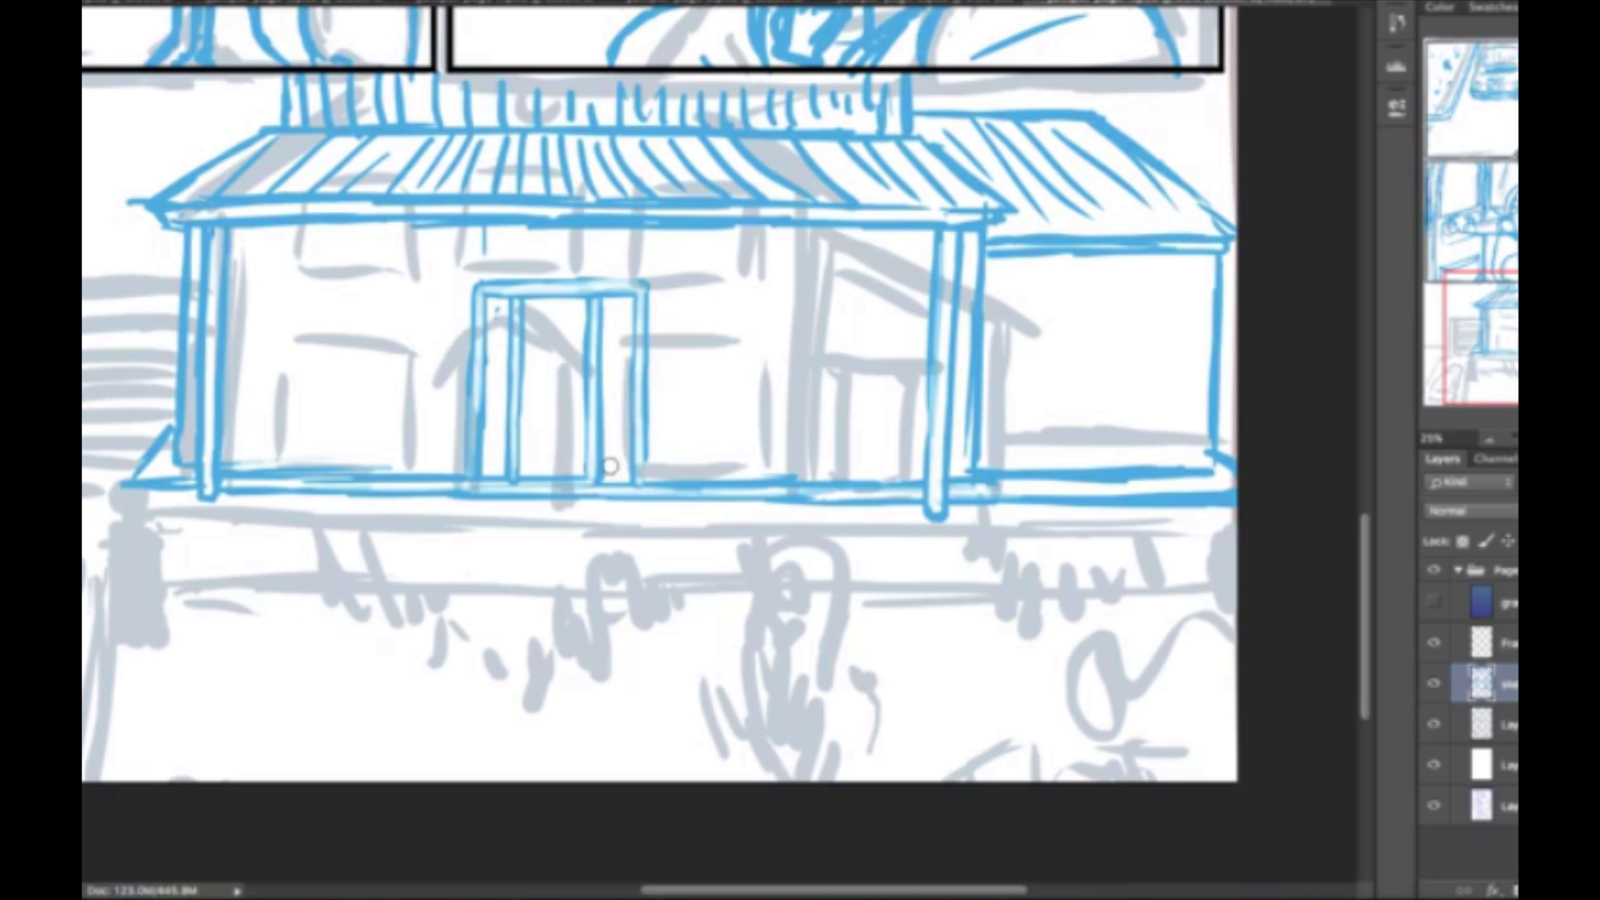
left_click_drag(552, 333, 489, 333)
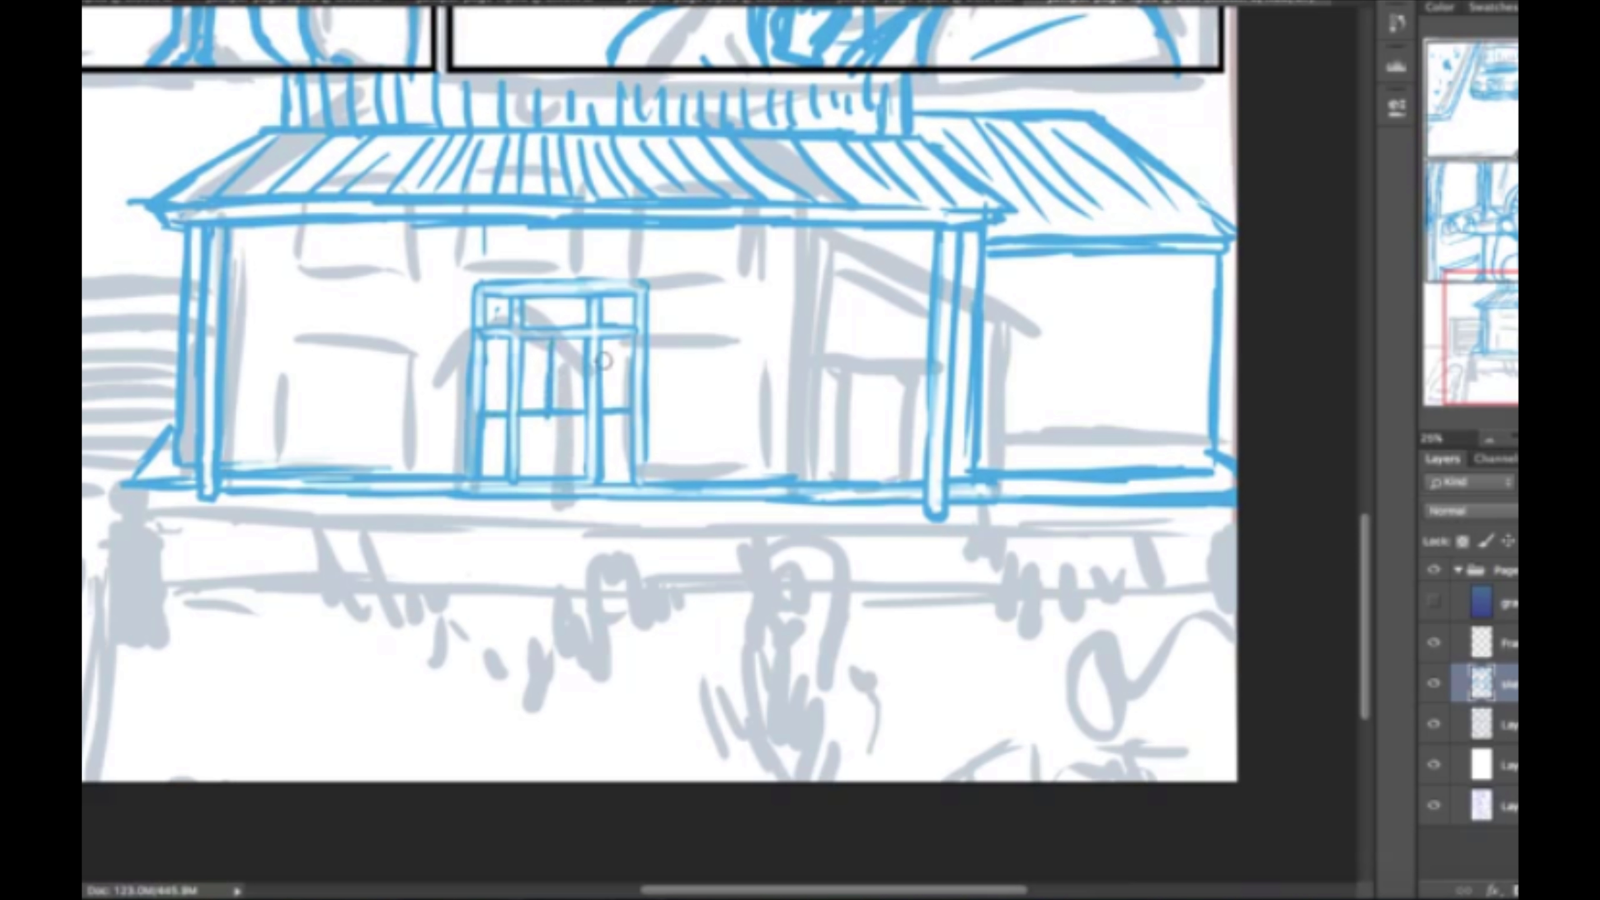
mouse_move(523, 361)
left_mouse_down()
mouse_move(584, 342)
mouse_move(627, 413)
left_mouse_up()
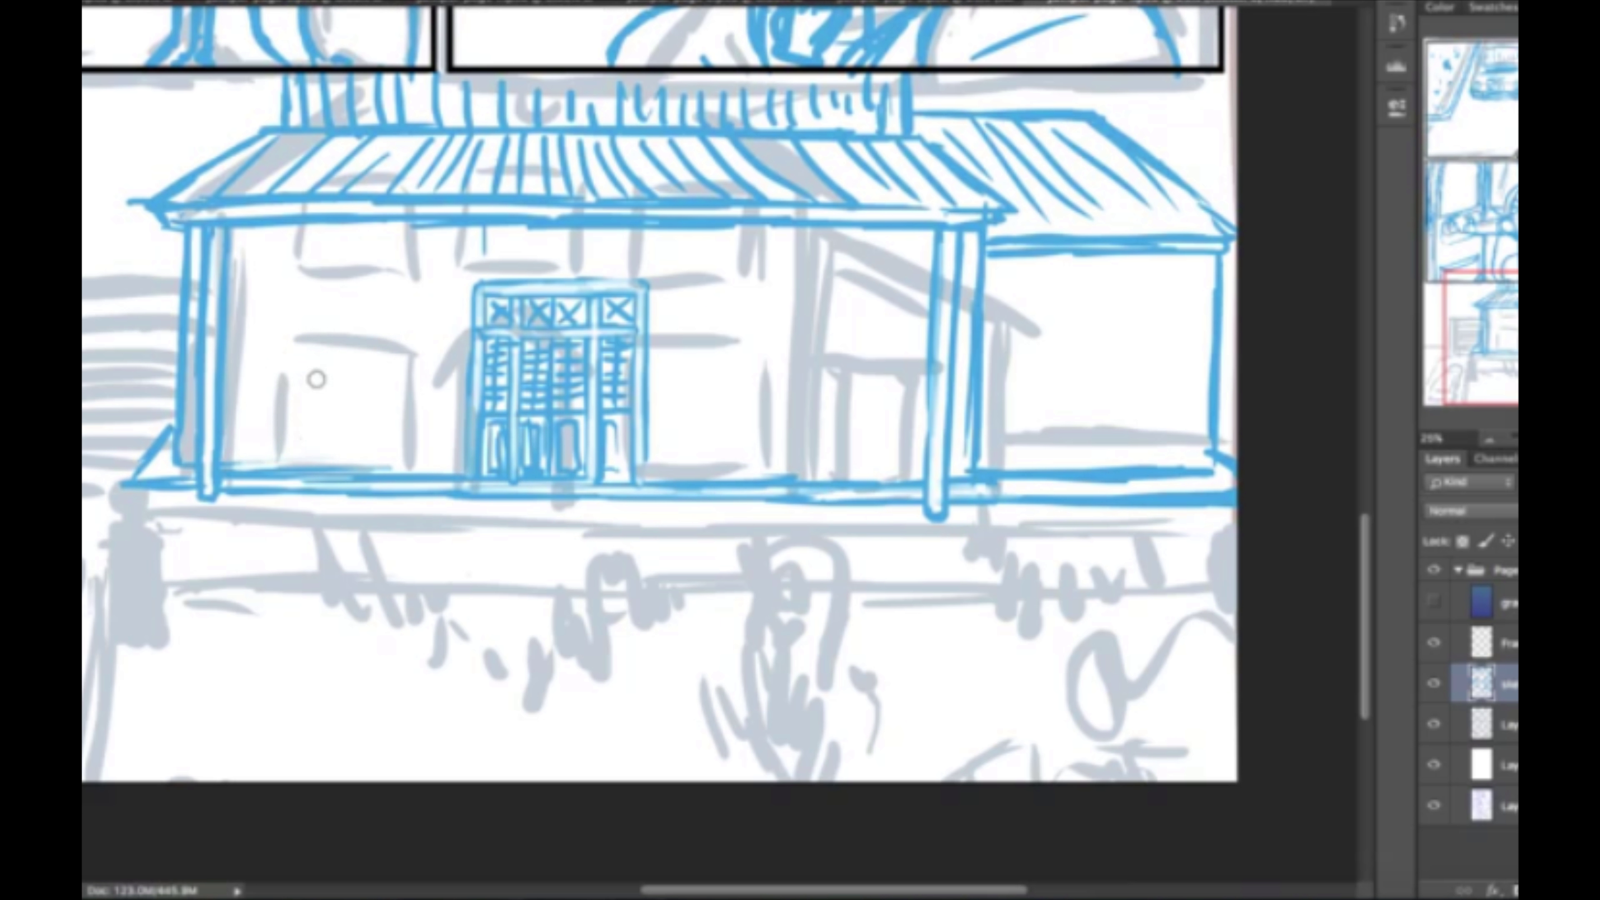
Outline a door left of the central door with dividers and window panes.
mouse_move(306, 472)
left_mouse_down()
mouse_move(307, 315)
mouse_move(378, 308)
mouse_move(356, 391)
left_mouse_up()
left_click_drag(378, 309, 378, 467)
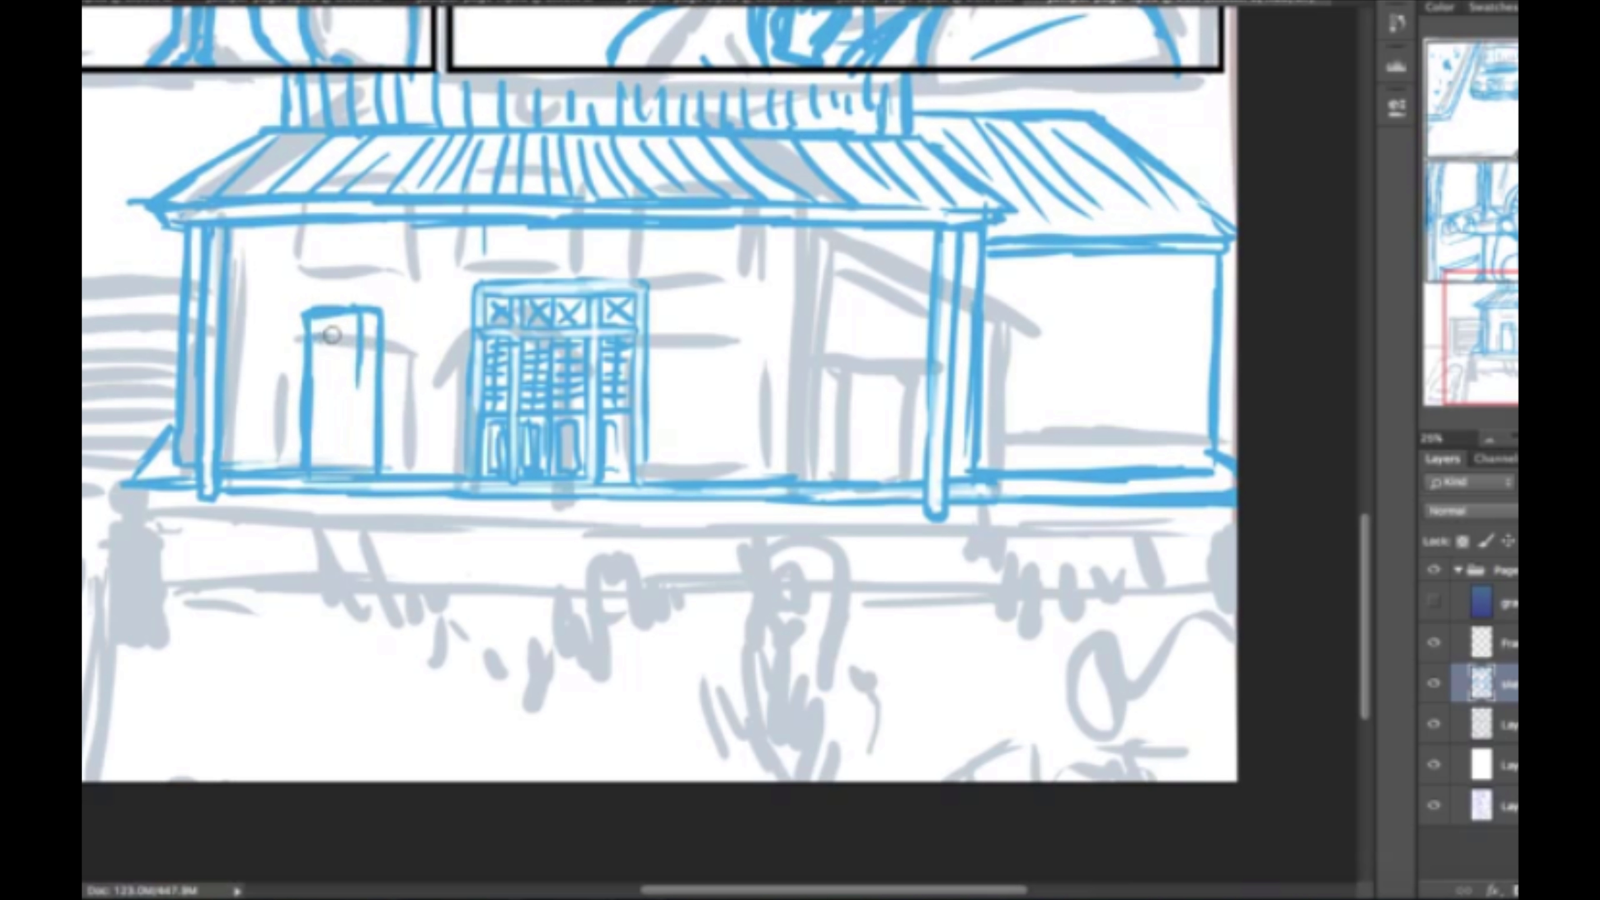
left_click_drag(337, 309, 338, 470)
left_click_drag(314, 398, 378, 397)
mouse_move(359, 323)
left_mouse_down()
mouse_move(359, 386)
mouse_move(325, 384)
left_mouse_up()
left_click_drag(496, 345, 500, 384)
Fill the central door panes solid blue, add shutter wings to the left door, and select it.
mouse_move(526, 307)
left_mouse_down()
mouse_move(630, 312)
mouse_move(617, 406)
left_mouse_up()
left_click_drag(548, 340, 552, 386)
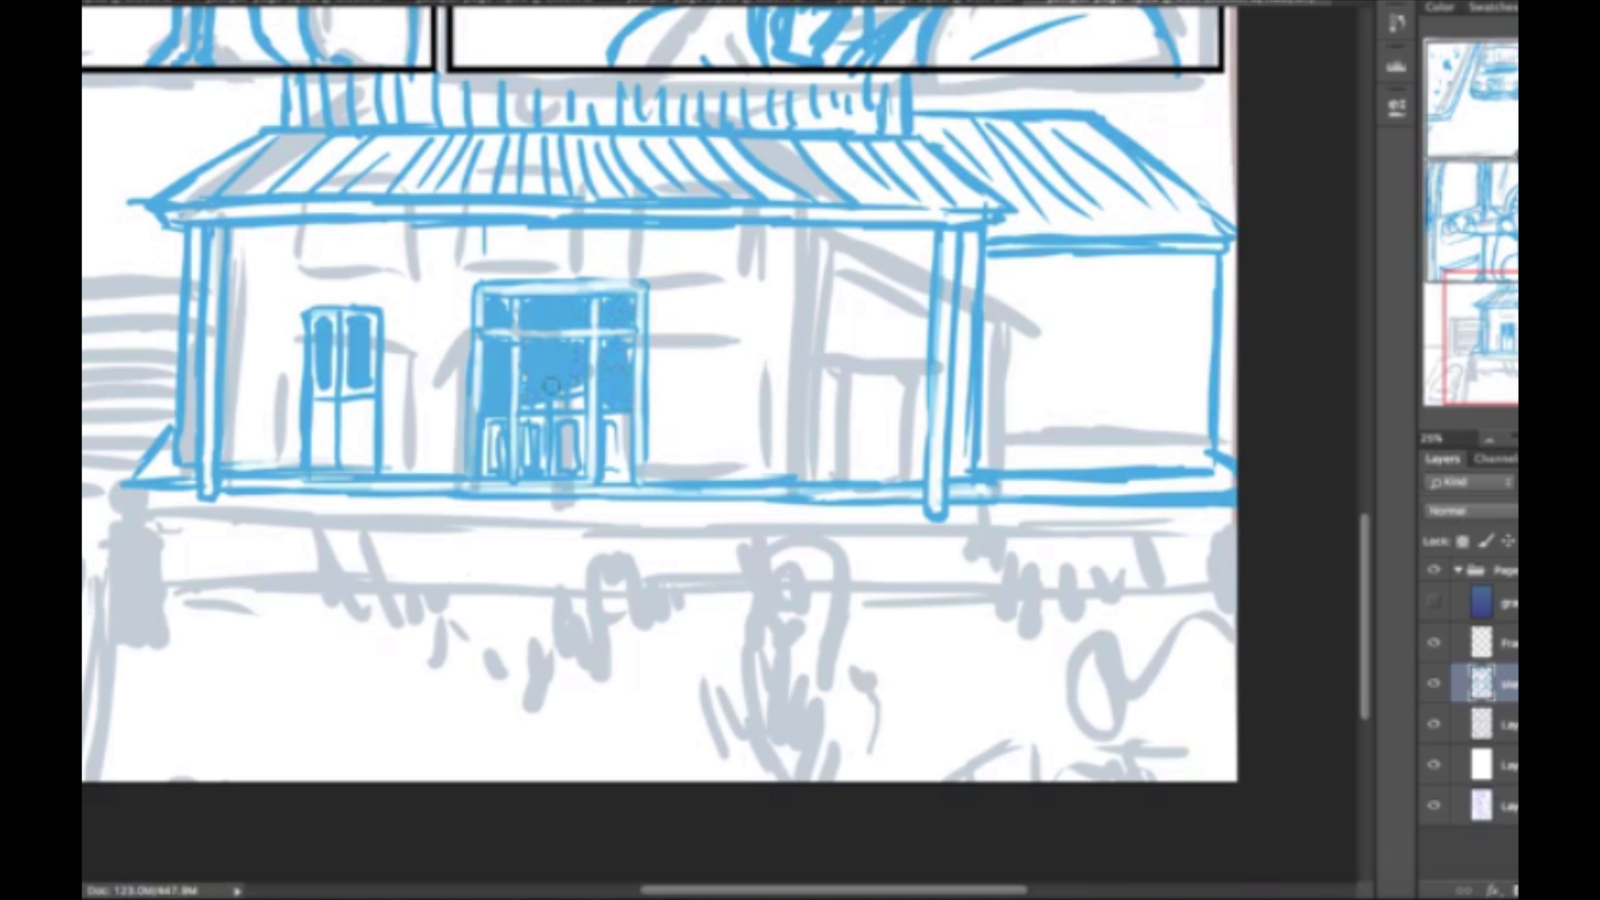
left_click_drag(294, 311, 278, 470)
left_click_drag(382, 309, 404, 473)
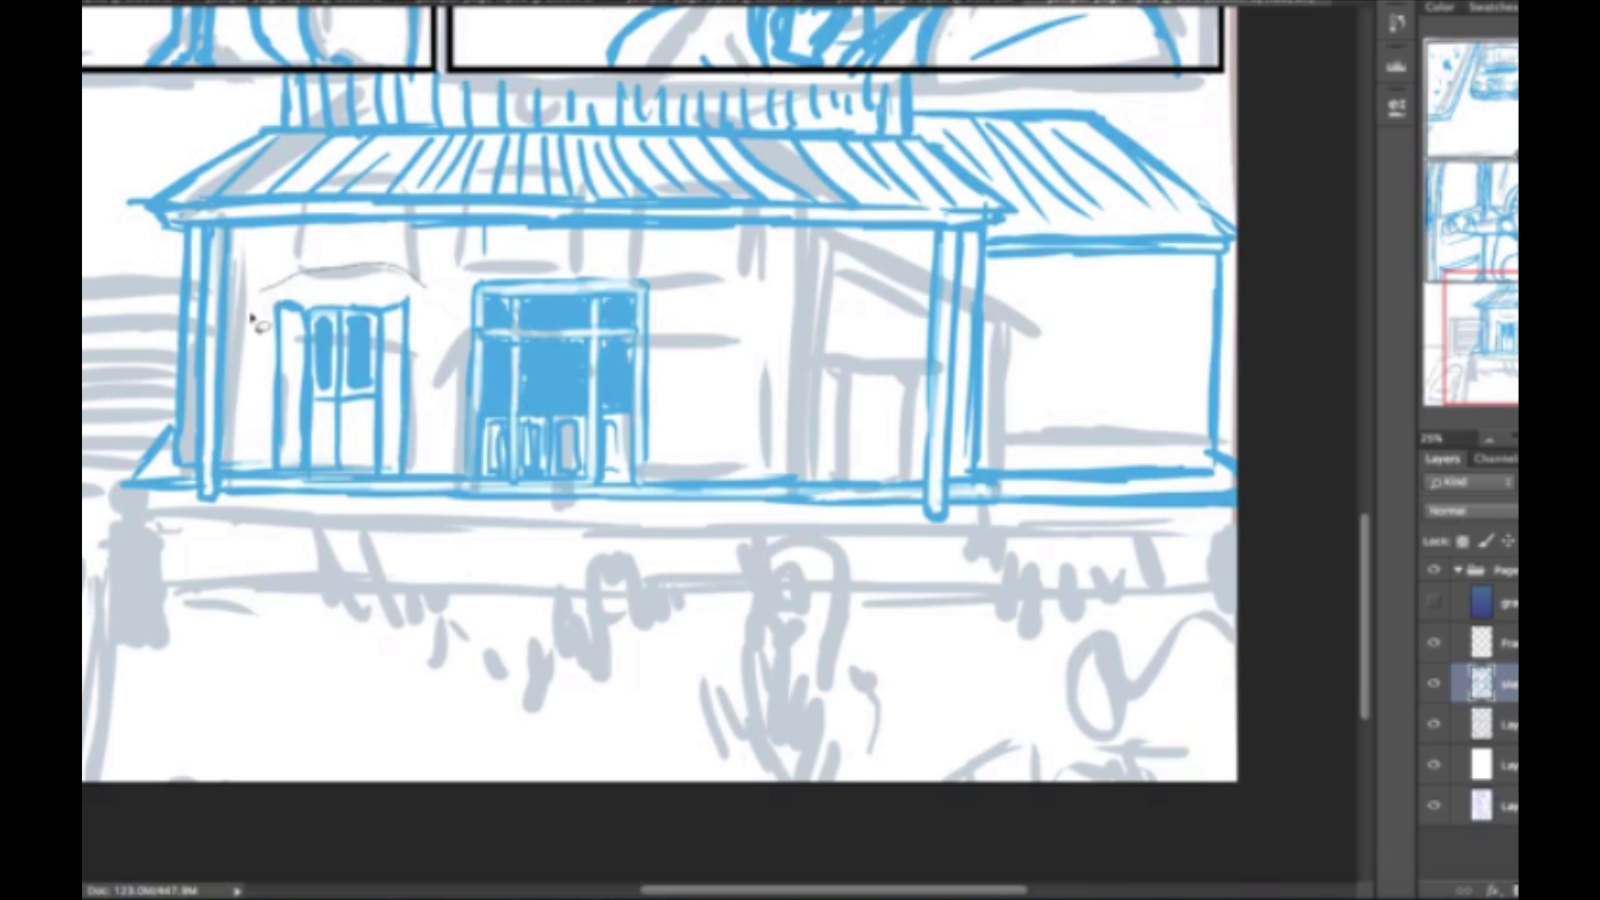
left_click_drag(252, 318, 422, 287)
Copy the left door, place it right of the central door, and merge it down.
left_click(161, 61)
key("ctrl+v")
left_click_drag(348, 364, 783, 364)
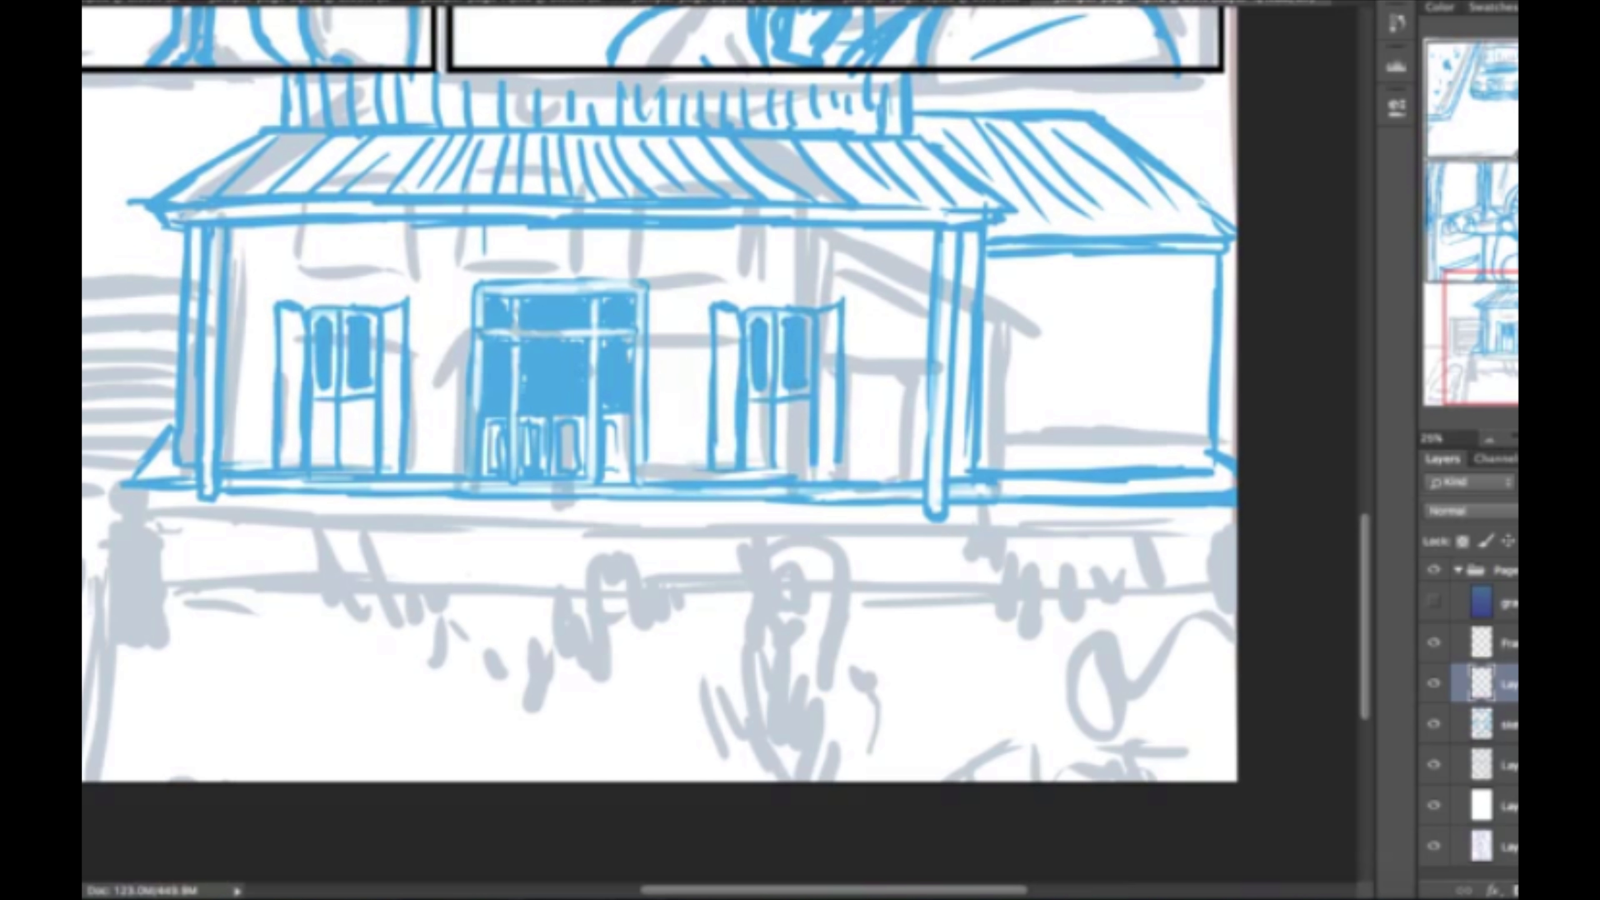
left_click(347, 610)
Draw diagonal braces, vertical strokes above both side doors, and porch posts across the front.
left_click_drag(230, 229, 290, 301)
left_click_drag(917, 235, 833, 312)
left_click_drag(301, 306, 306, 218)
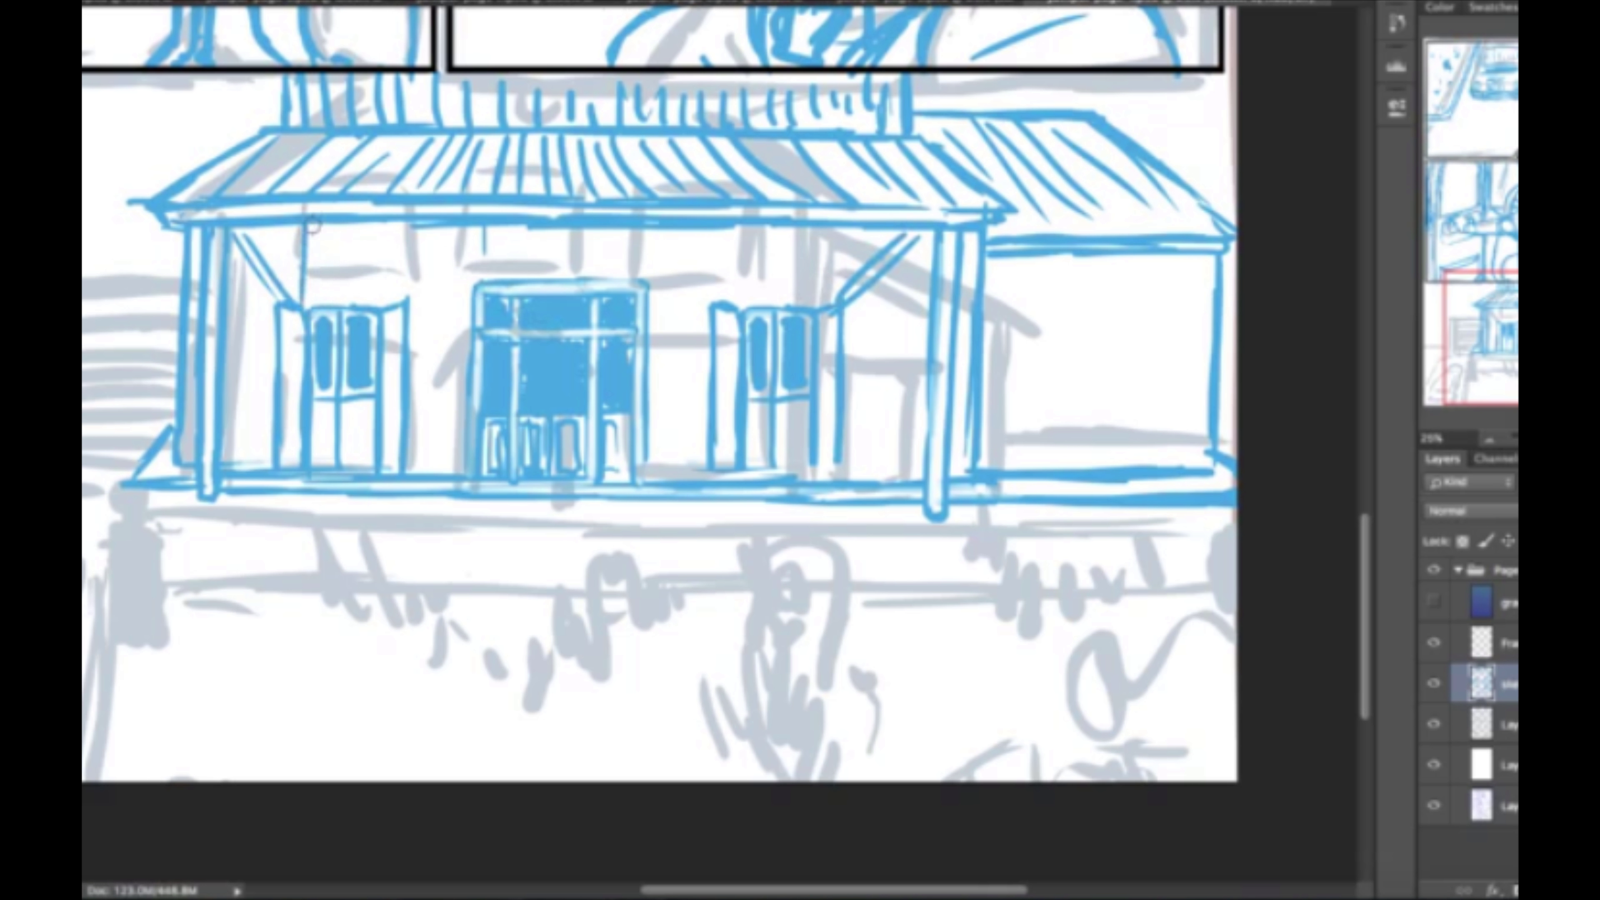
left_click_drag(379, 309, 380, 221)
left_click_drag(745, 313, 748, 225)
left_click_drag(461, 237, 453, 473)
left_click_drag(438, 472, 441, 220)
left_click_drag(673, 479, 671, 229)
left_click_drag(514, 281, 515, 224)
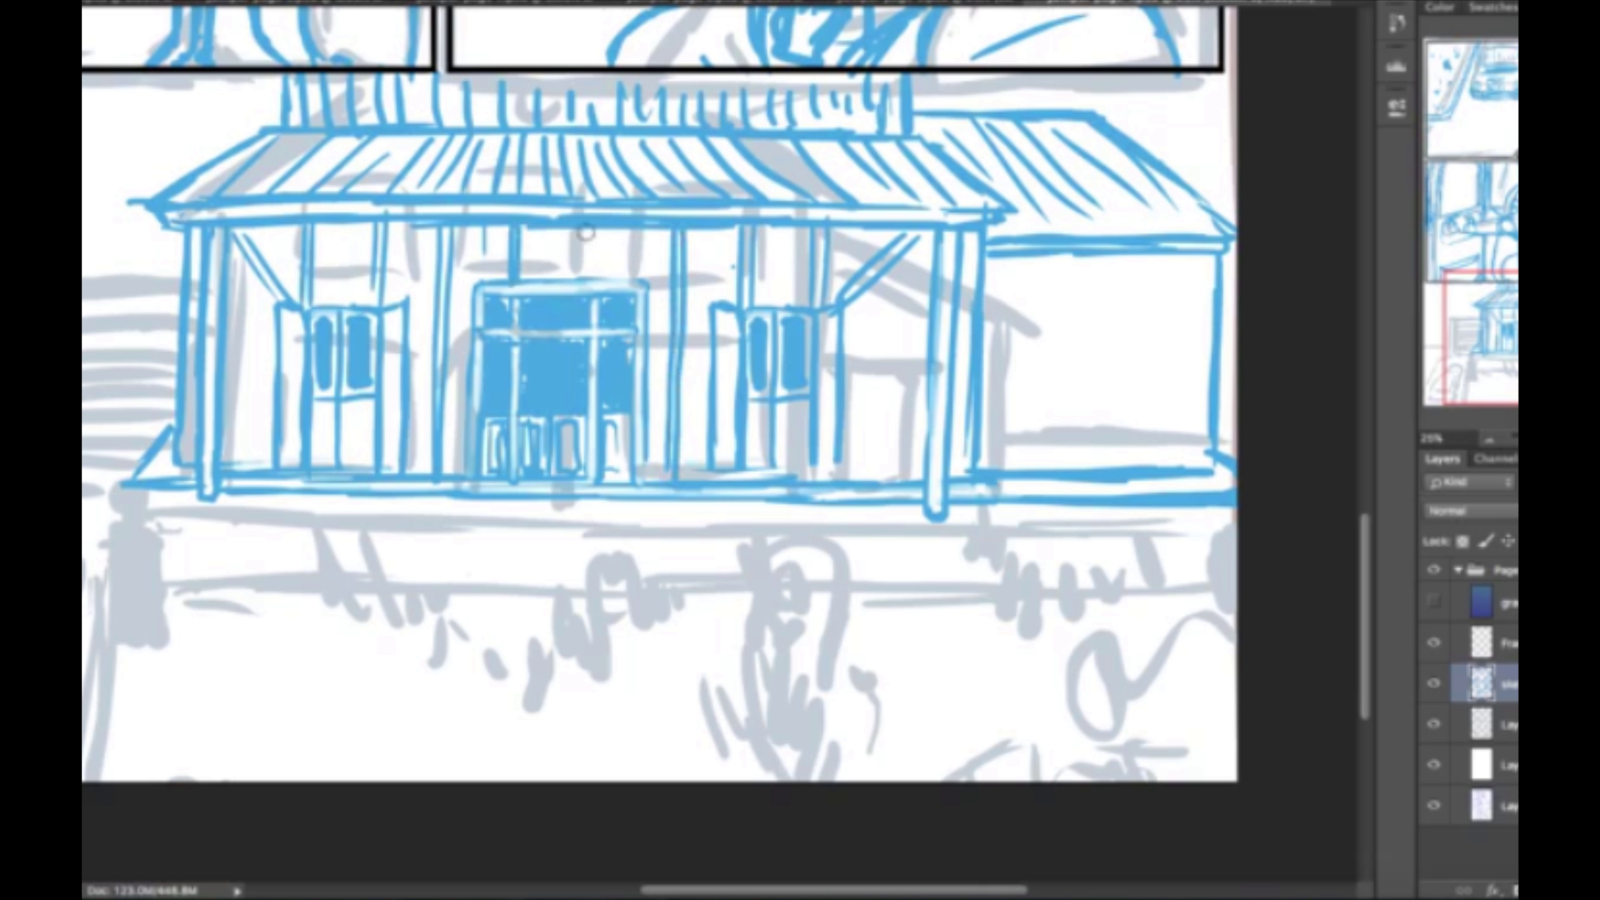
left_click_drag(590, 293, 590, 224)
Add the right wing's blue-filled window, post and braces, plus porch base lines and posts.
mouse_move(1005, 295)
left_mouse_down()
mouse_move(1075, 396)
mouse_move(1200, 398)
mouse_move(1046, 314)
mouse_move(1134, 378)
mouse_move(1165, 309)
left_mouse_up()
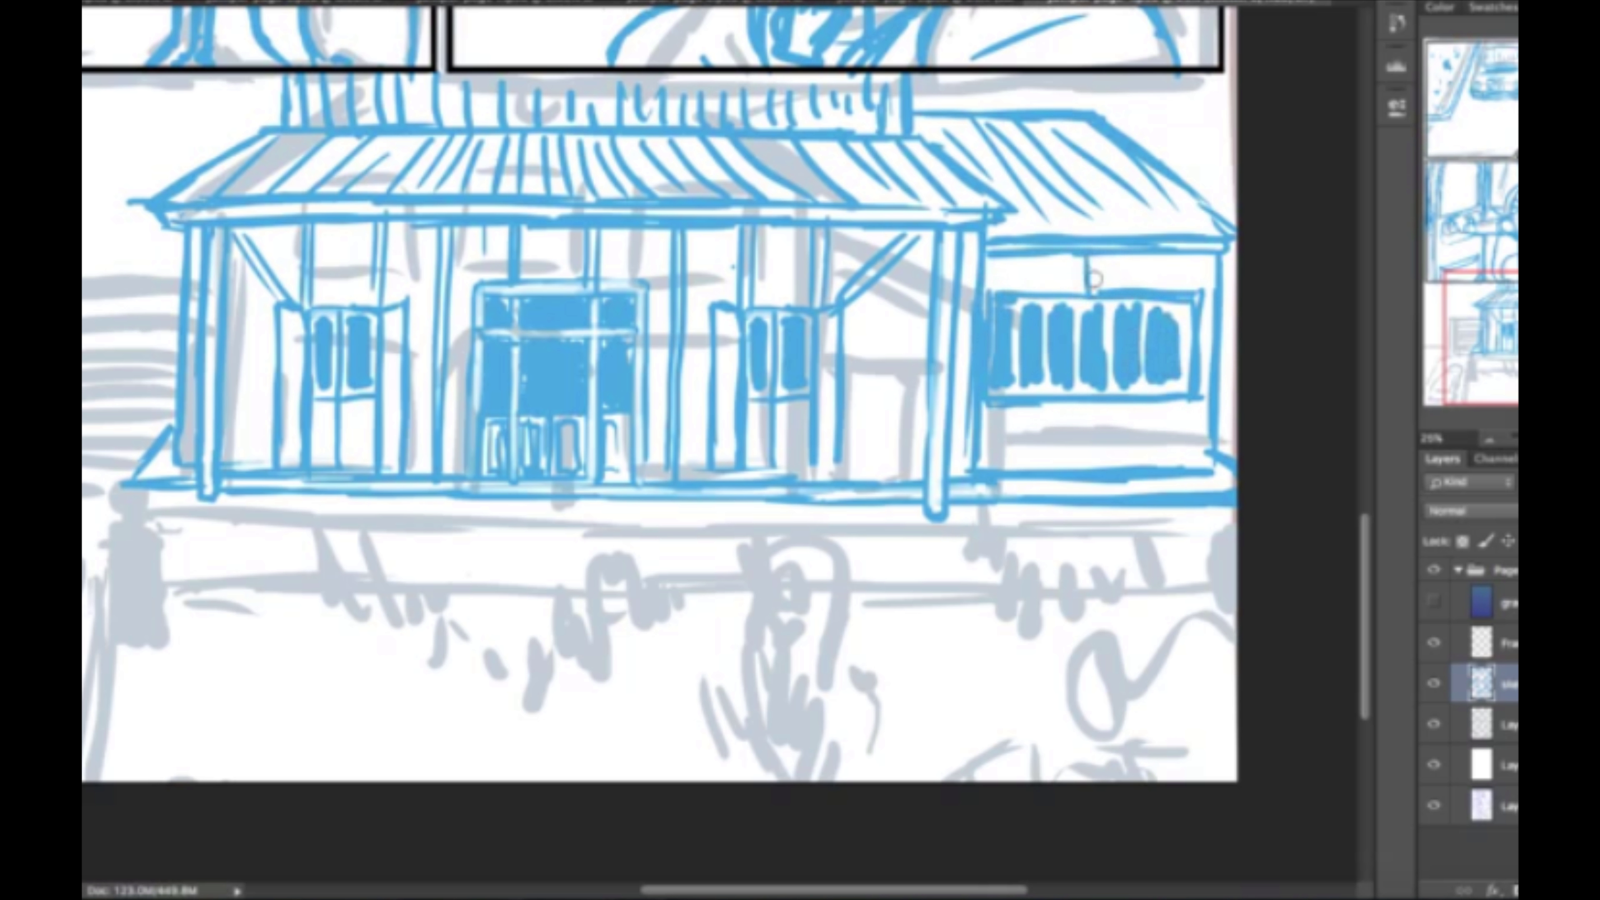
left_click_drag(1093, 256, 1094, 469)
left_click_drag(986, 262, 1011, 302)
left_click_drag(1207, 256, 1177, 300)
left_click_drag(119, 494, 1235, 520)
left_click_drag(428, 221, 422, 505)
mouse_move(441, 479)
left_mouse_down()
mouse_move(441, 228)
mouse_move(432, 498)
left_mouse_up()
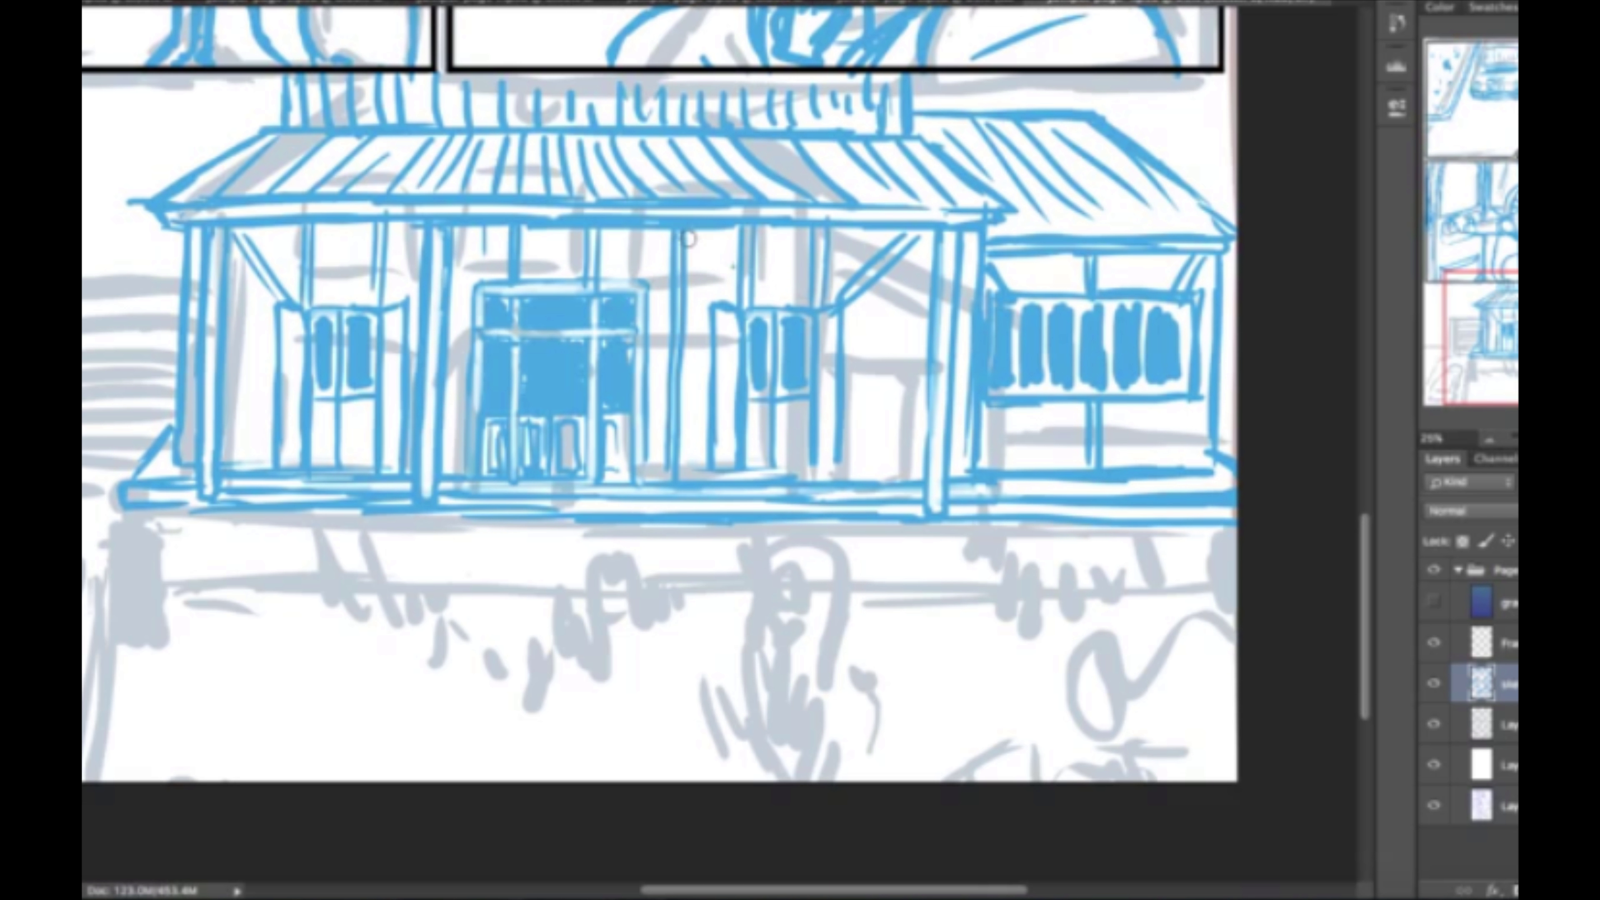
left_click_drag(688, 230, 681, 508)
mouse_move(444, 501)
left_mouse_down()
mouse_move(433, 585)
mouse_move(652, 576)
left_mouse_up()
Draw and hatch the front steps below the porch.
left_click_drag(668, 484, 683, 576)
left_click_drag(444, 500, 658, 498)
mouse_move(447, 510)
left_mouse_down()
mouse_move(649, 514)
mouse_move(671, 555)
left_mouse_up()
left_click_drag(445, 501, 625, 504)
Draw the ground line across the bottom with grass tufts.
left_click_drag(216, 593, 744, 599)
left_click_drag(725, 681, 857, 750)
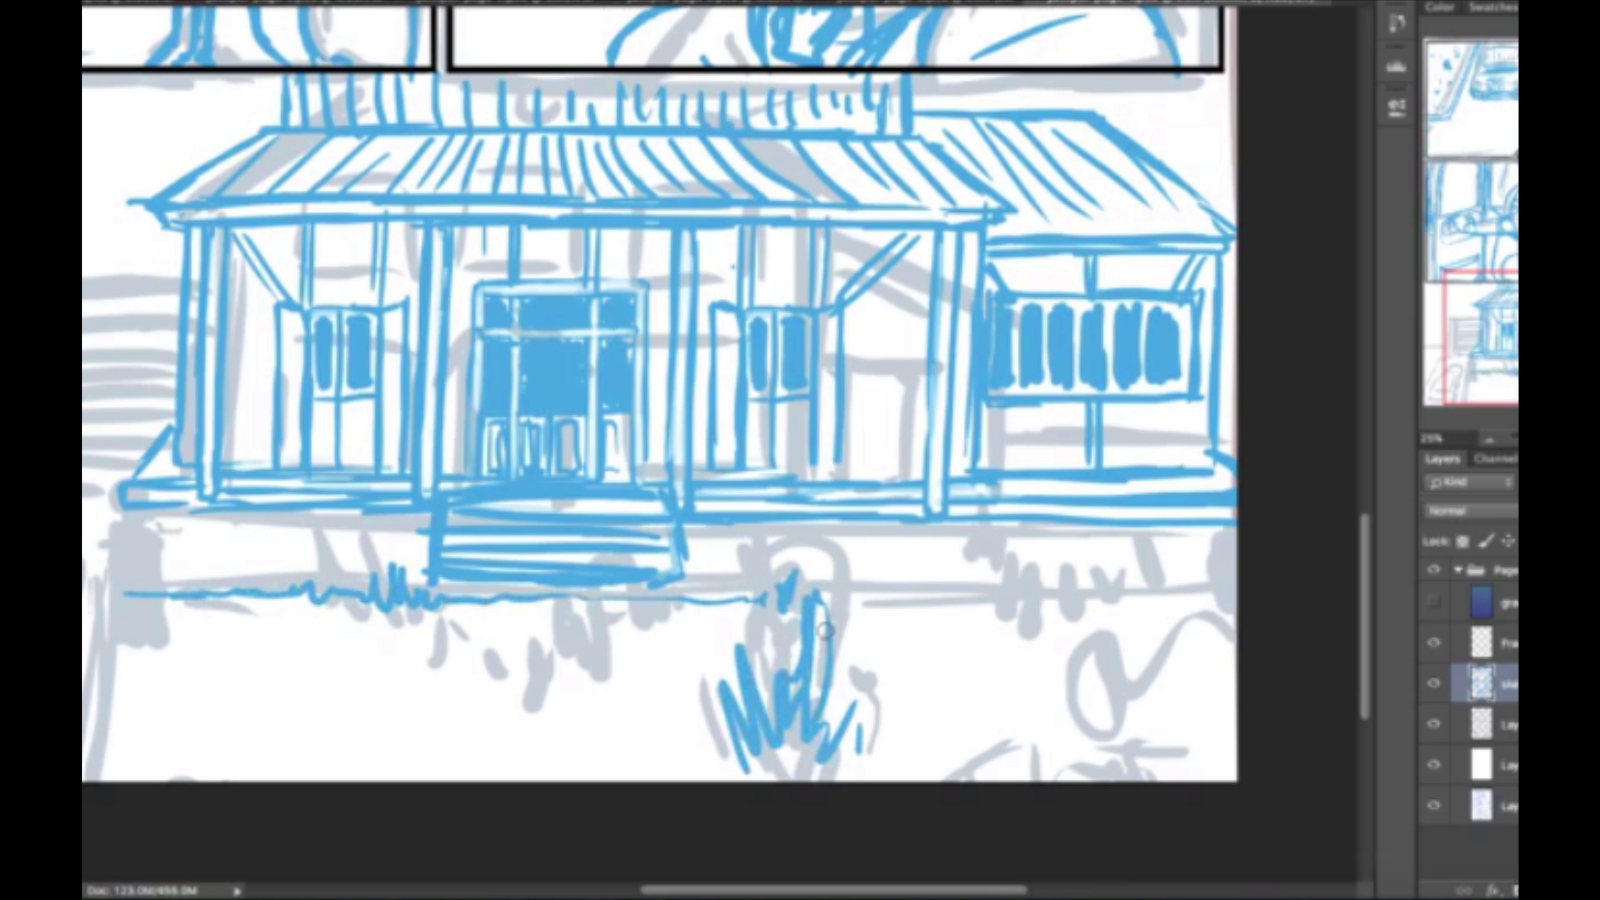
left_click_drag(838, 605, 1083, 567)
left_click_drag(1071, 693, 1225, 718)
left_click_drag(970, 781, 1053, 725)
left_click_drag(510, 700, 580, 731)
left_click_drag(362, 738, 291, 709)
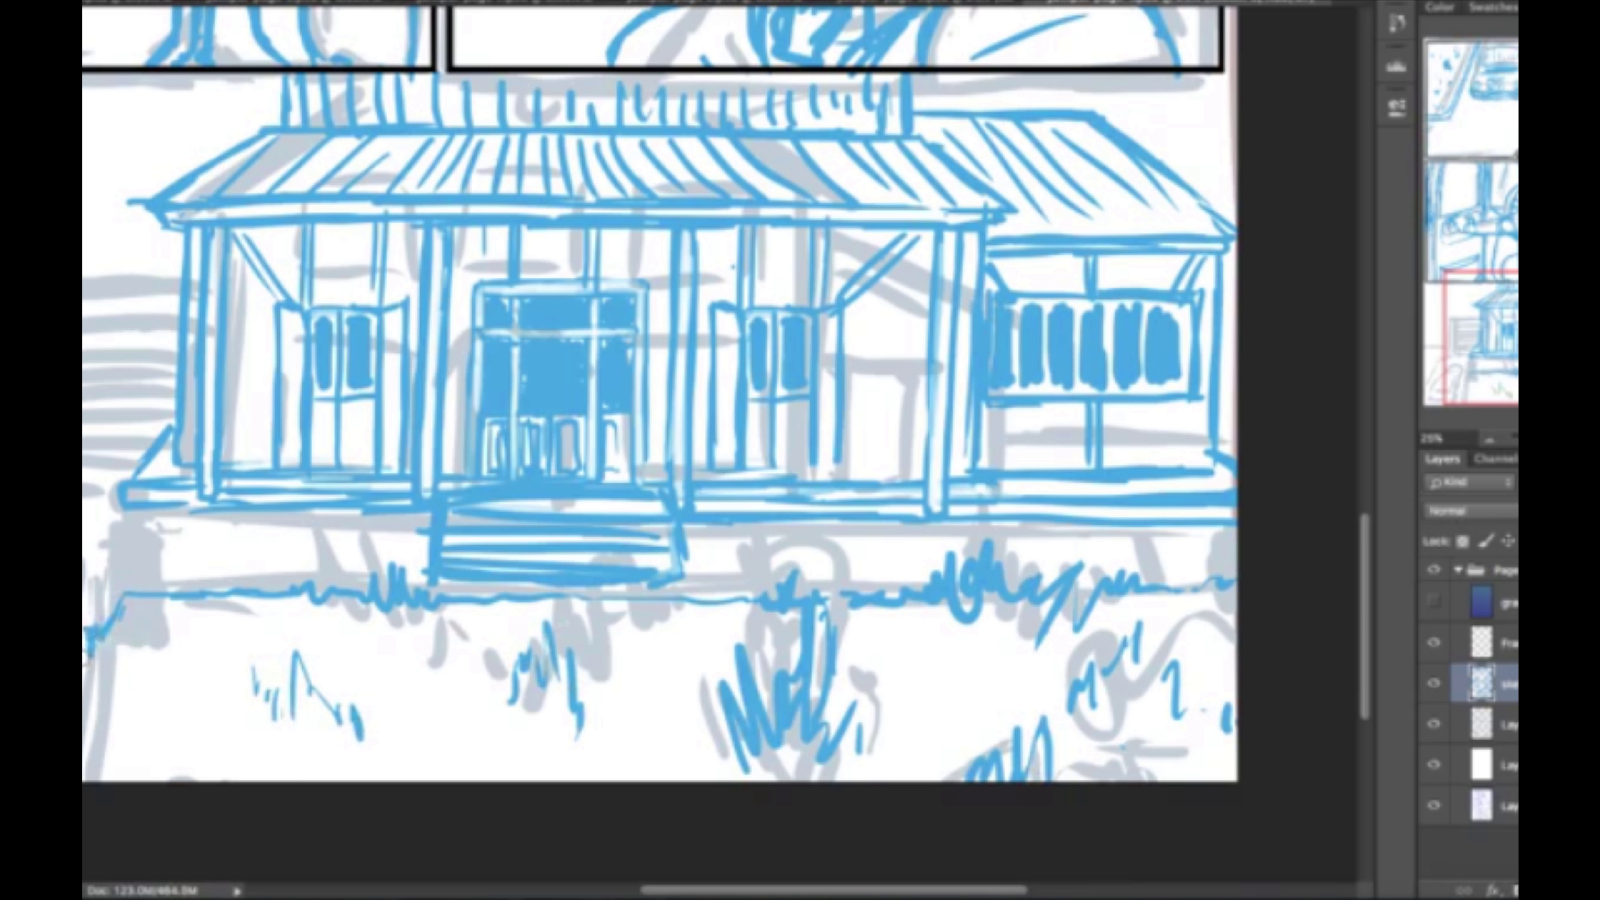
left_click_drag(88, 633, 494, 583)
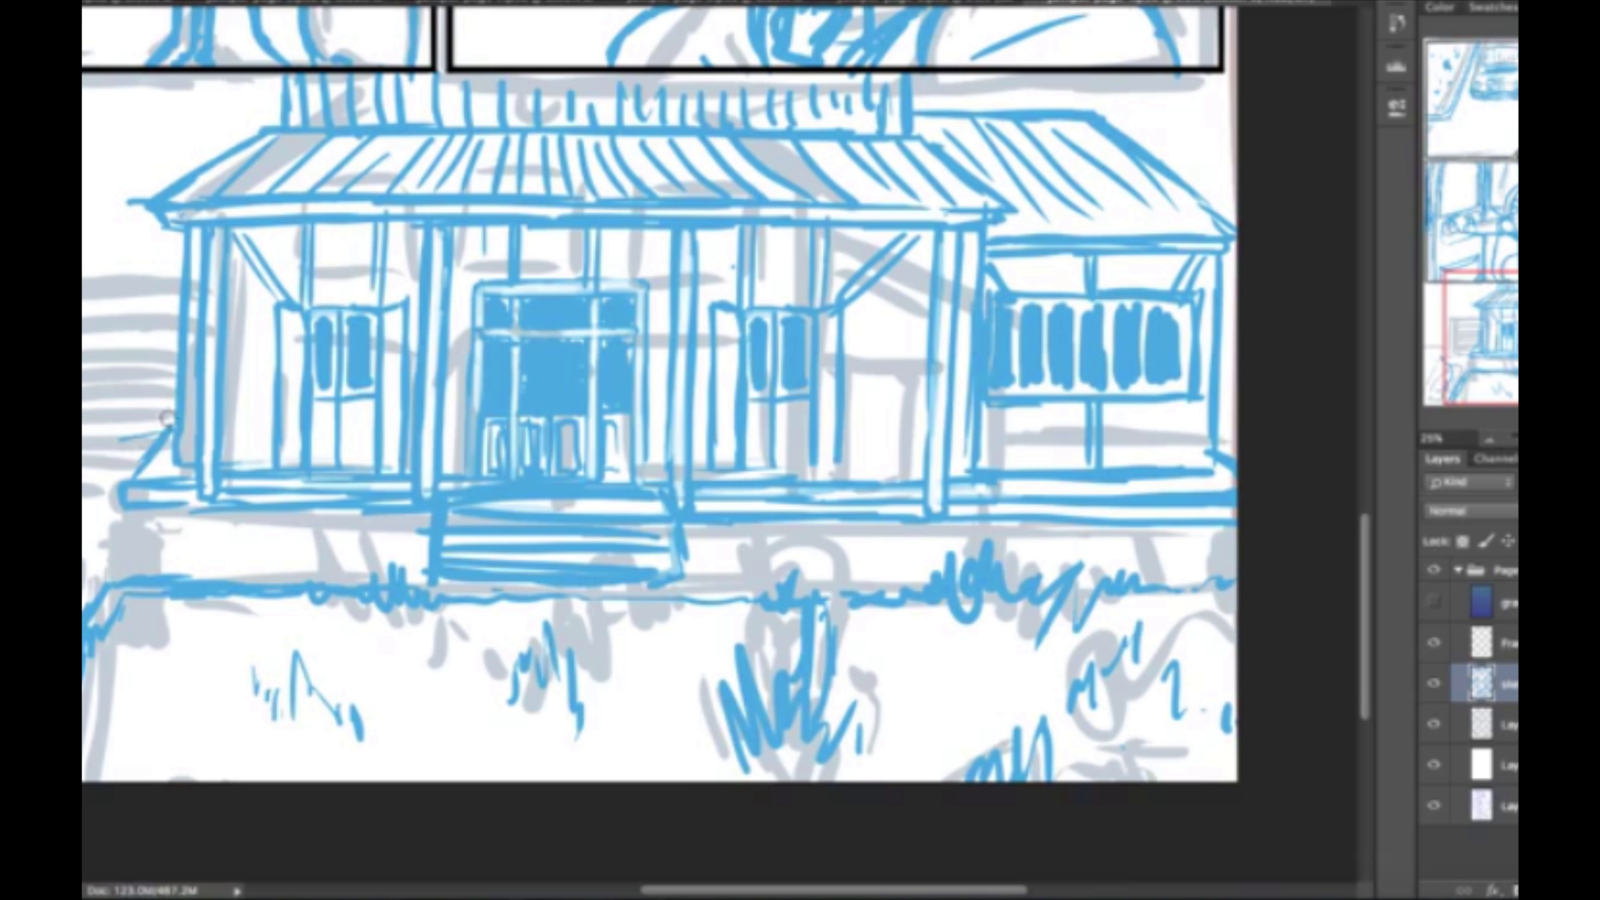
Add blue tree foliage, the lower-left car wheel, two ground lines and the top-left tree.
mouse_move(189, 278)
left_mouse_down()
mouse_move(85, 215)
mouse_move(239, 139)
left_mouse_up()
left_click_drag(441, 379, 709, 378)
left_click_drag(226, 738, 126, 463)
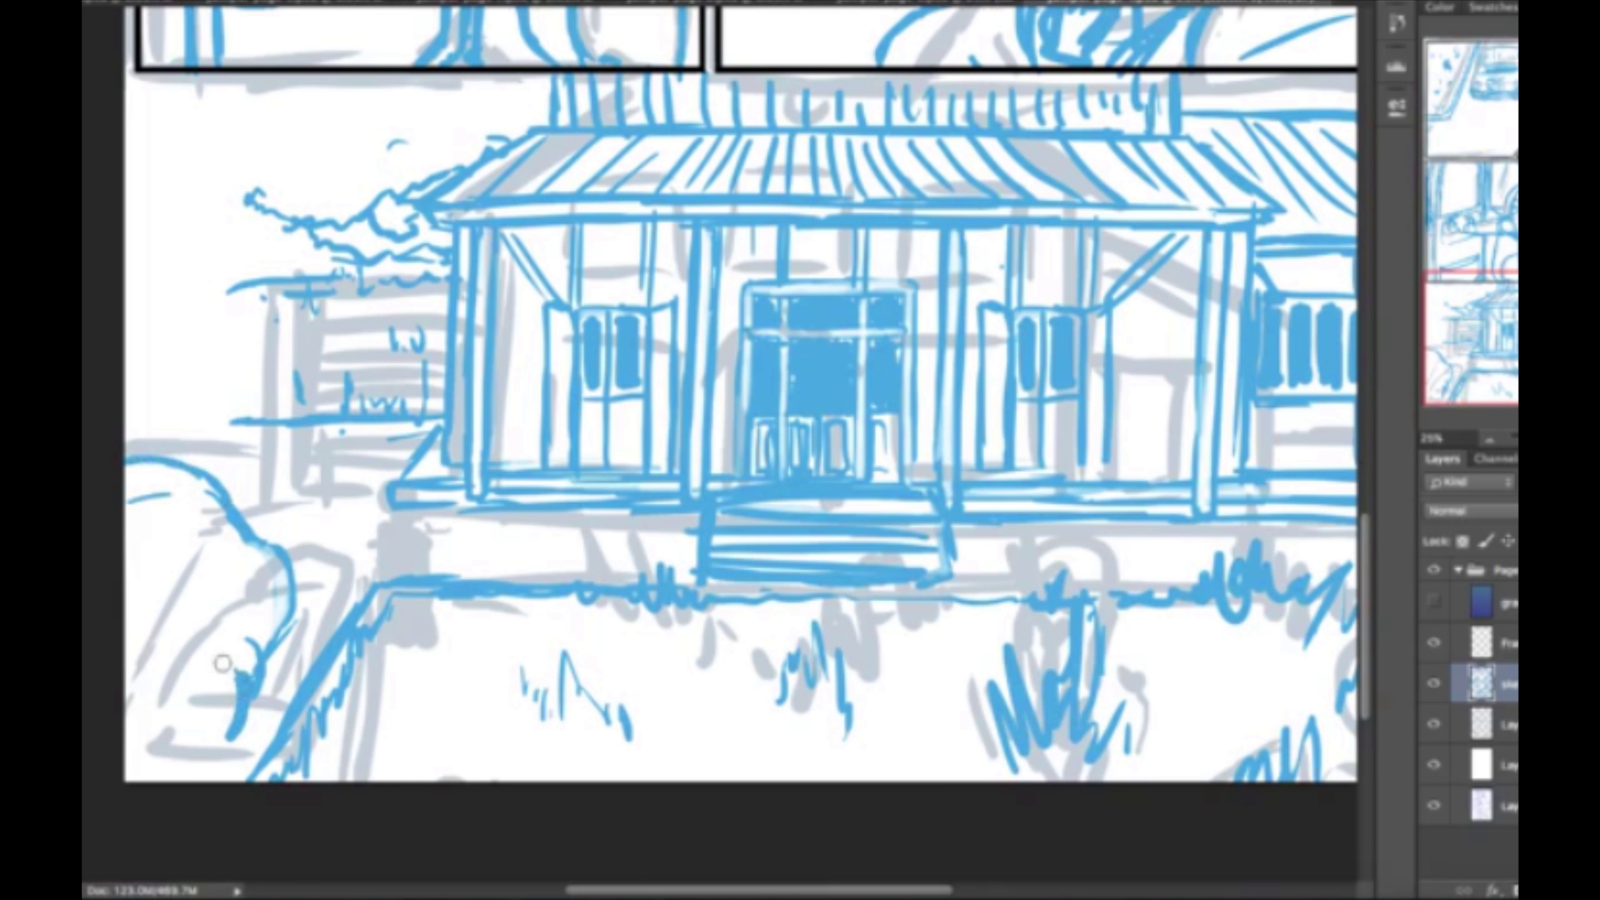
mouse_move(223, 663)
left_mouse_down()
mouse_move(189, 757)
mouse_move(214, 674)
mouse_move(227, 693)
mouse_move(158, 776)
left_mouse_up()
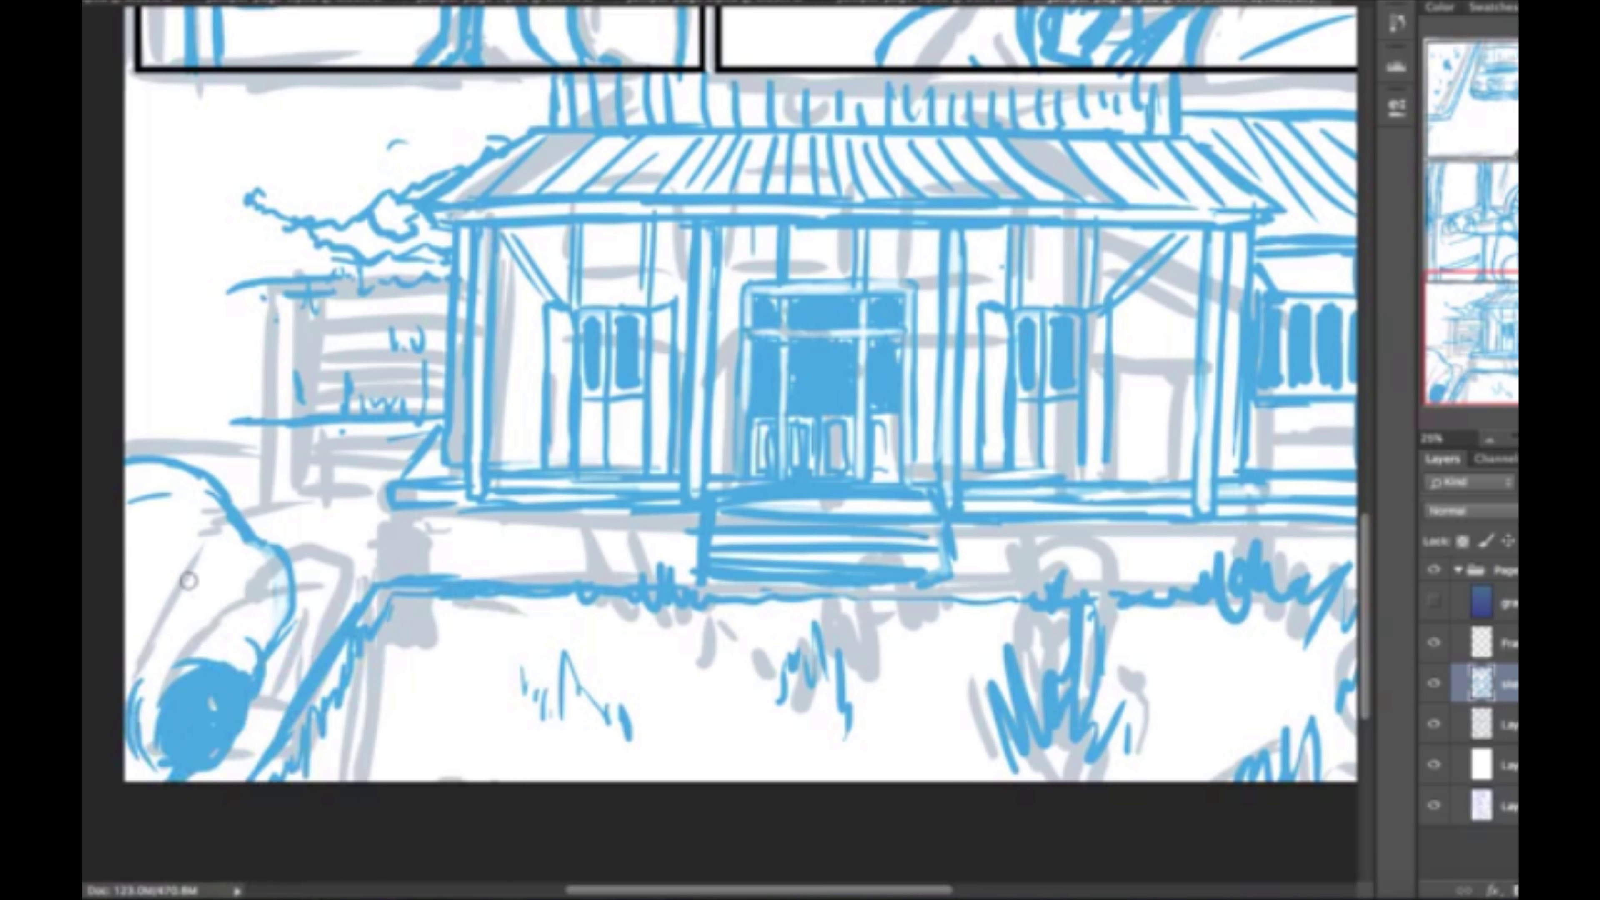
left_click_drag(188, 582, 130, 533)
left_click_drag(130, 631, 227, 567)
left_click_drag(230, 498, 286, 589)
mouse_move(208, 511)
left_mouse_down()
mouse_move(126, 555)
mouse_move(132, 624)
mouse_move(189, 510)
mouse_move(230, 561)
left_mouse_up()
left_click_drag(226, 678, 201, 756)
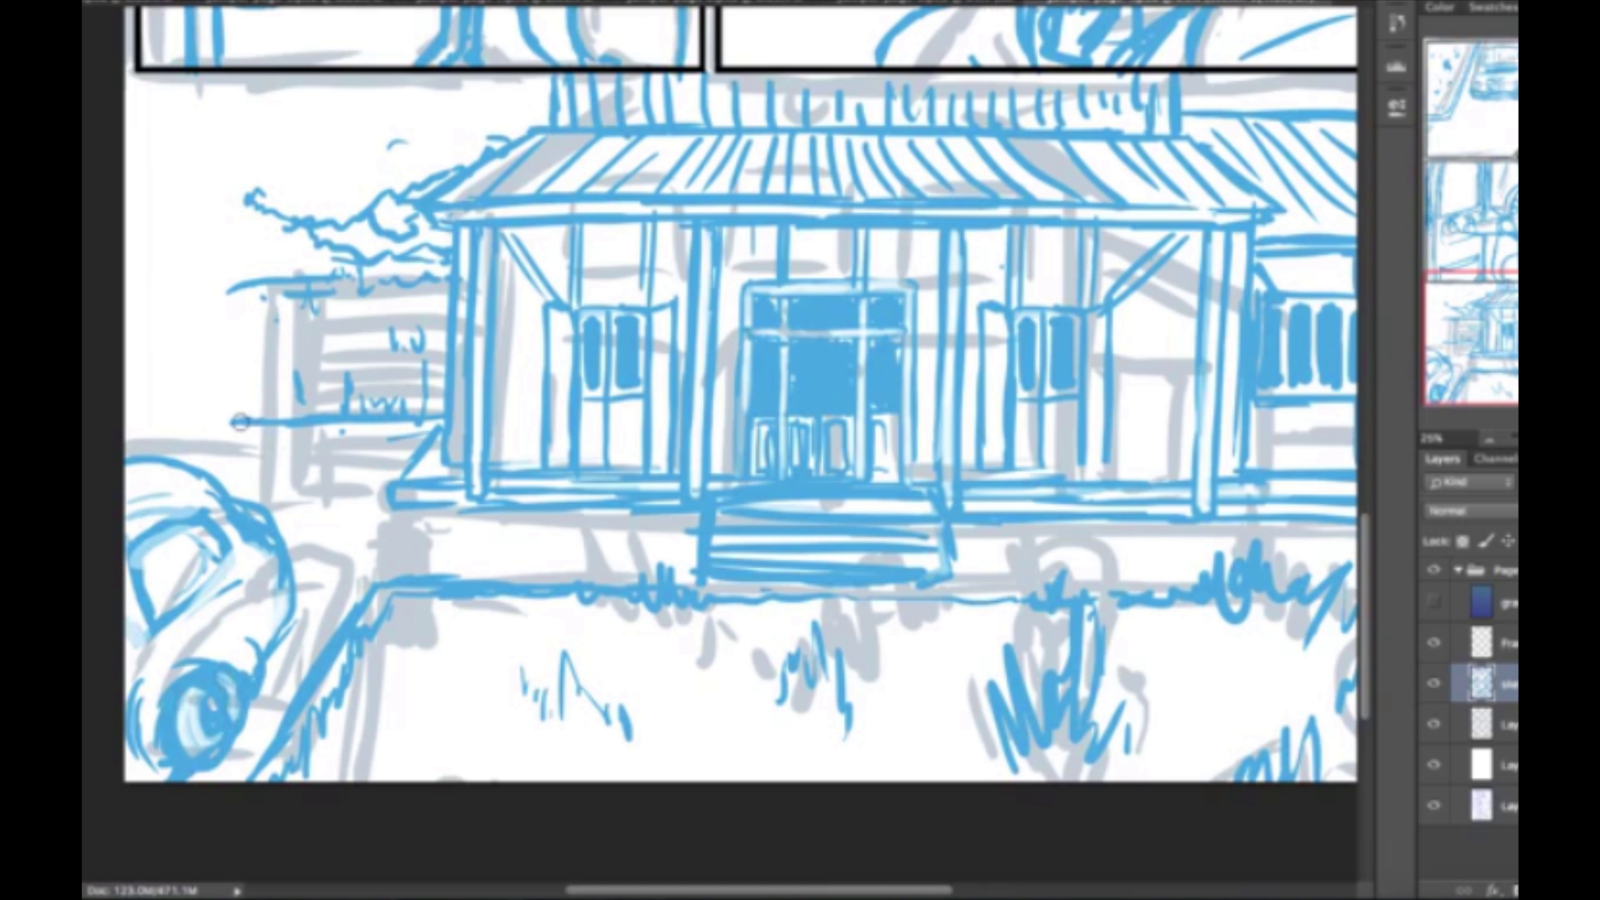
left_click_drag(249, 416, 125, 415)
left_click_drag(233, 285, 126, 291)
left_click_drag(132, 151, 284, 192)
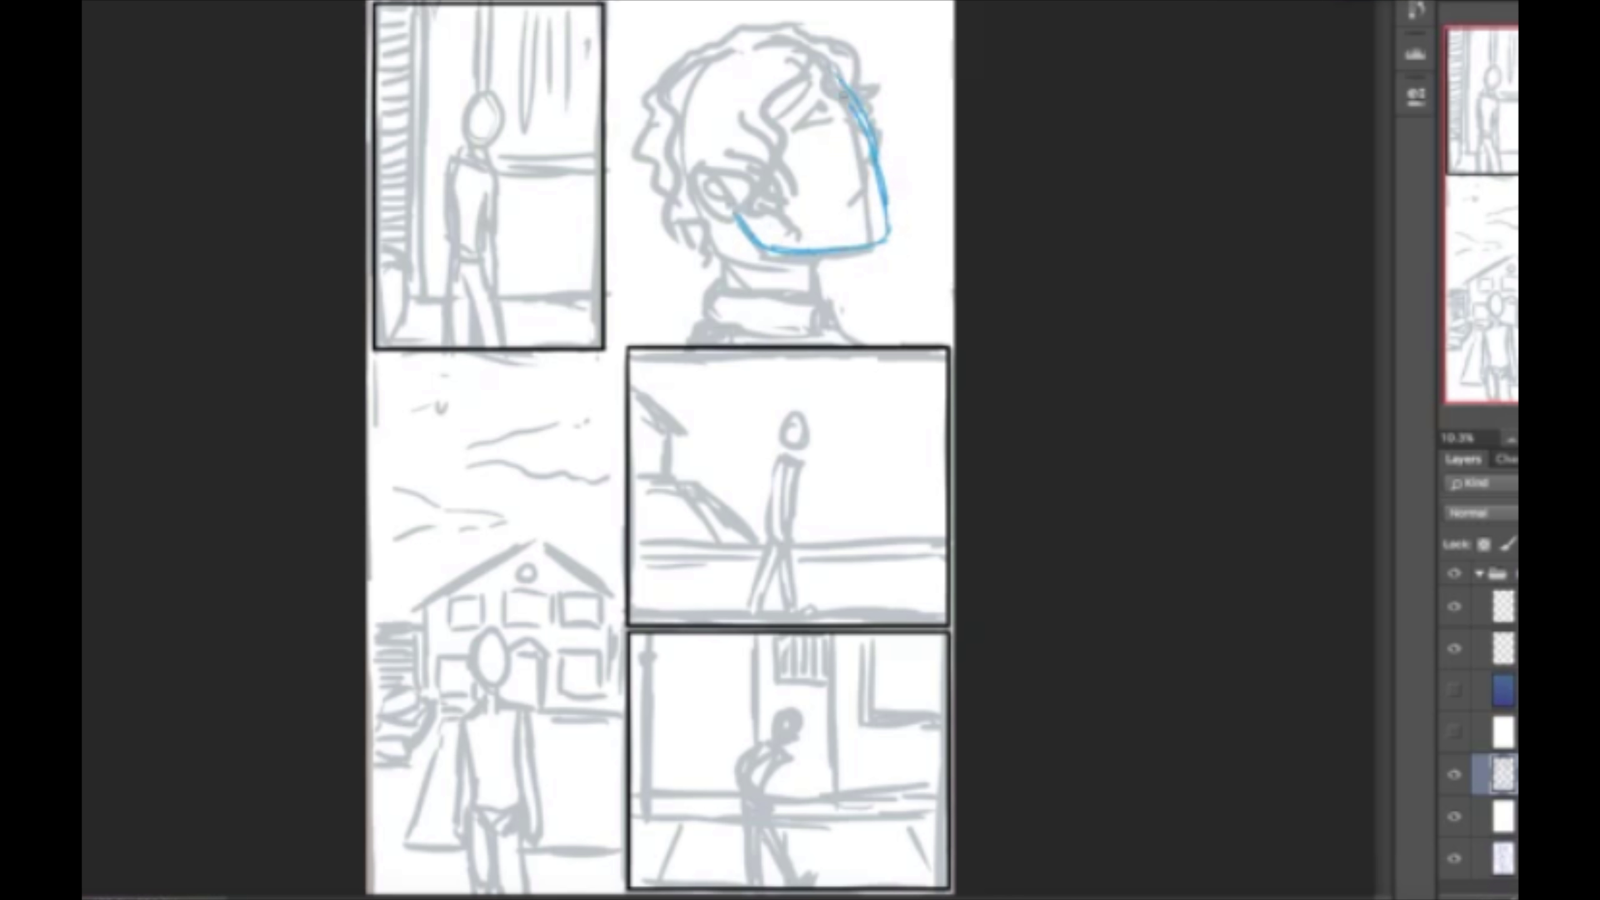
On the next page, trace the head, neck, collar, shoulders and face profile in blue.
mouse_move(844, 79)
left_mouse_down()
mouse_move(680, 164)
mouse_move(740, 248)
left_mouse_up()
left_click_drag(832, 249, 838, 297)
mouse_move(737, 234)
left_mouse_down()
mouse_move(731, 302)
mouse_move(866, 343)
left_mouse_up()
left_click_drag(724, 301, 696, 331)
mouse_move(813, 60)
left_mouse_down()
mouse_move(885, 164)
mouse_move(895, 240)
left_mouse_up()
left_click_drag(776, 246, 737, 224)
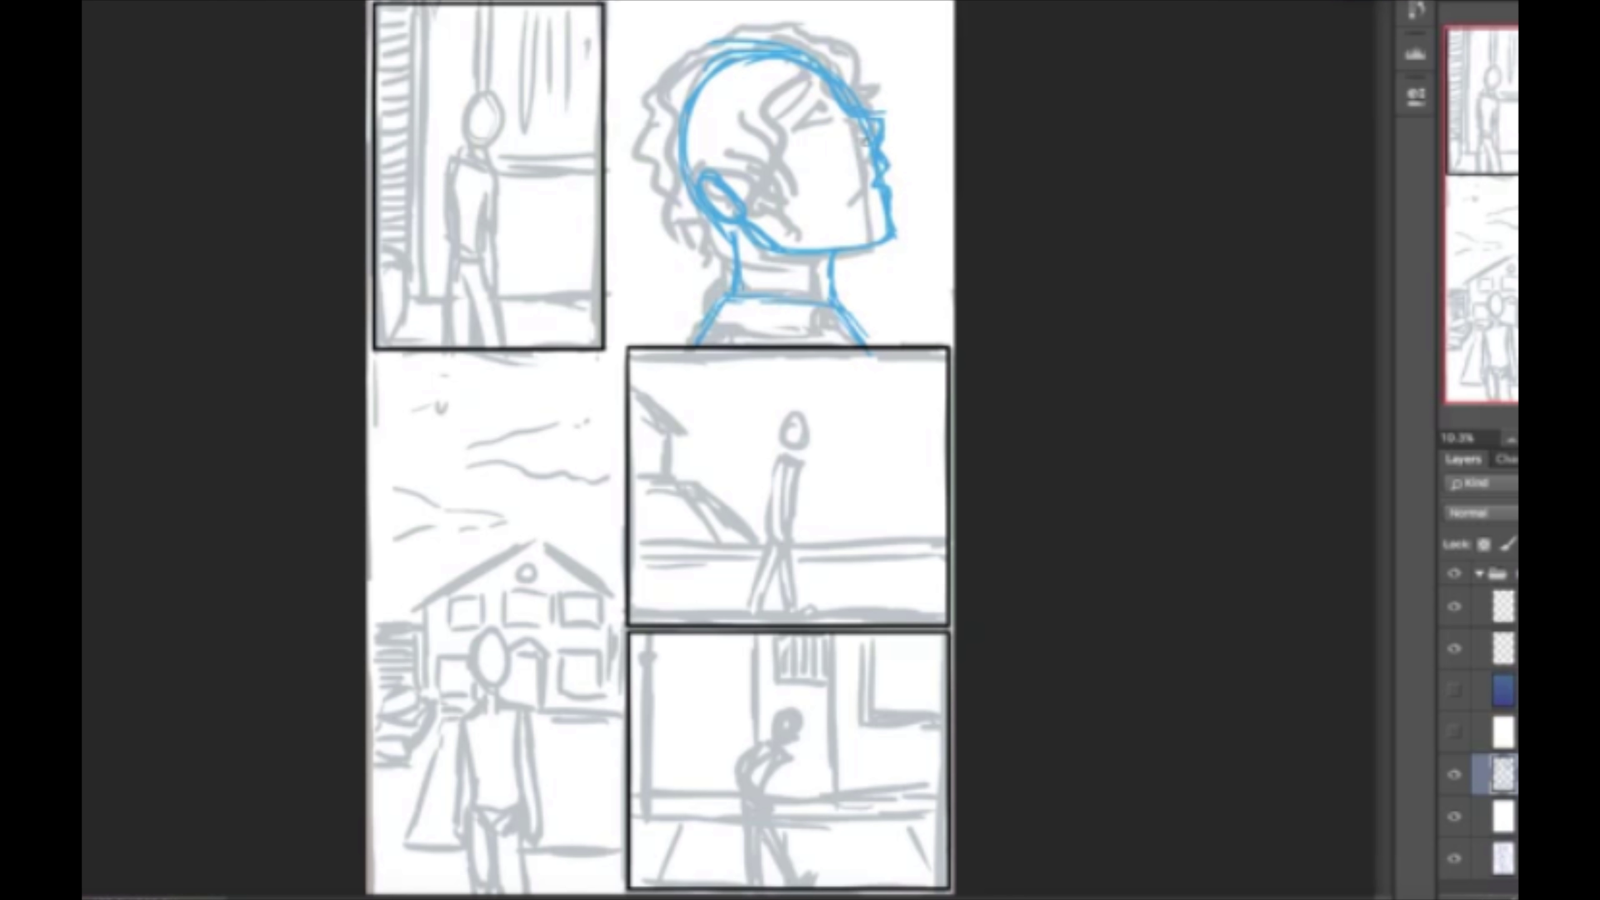
Undo the ear and eye strokes, then redraw the nose profile, jaw and eye.
left_click_drag(837, 96, 792, 115)
key("ctrl+z")
key("ctrl+z")
key("ctrl+z")
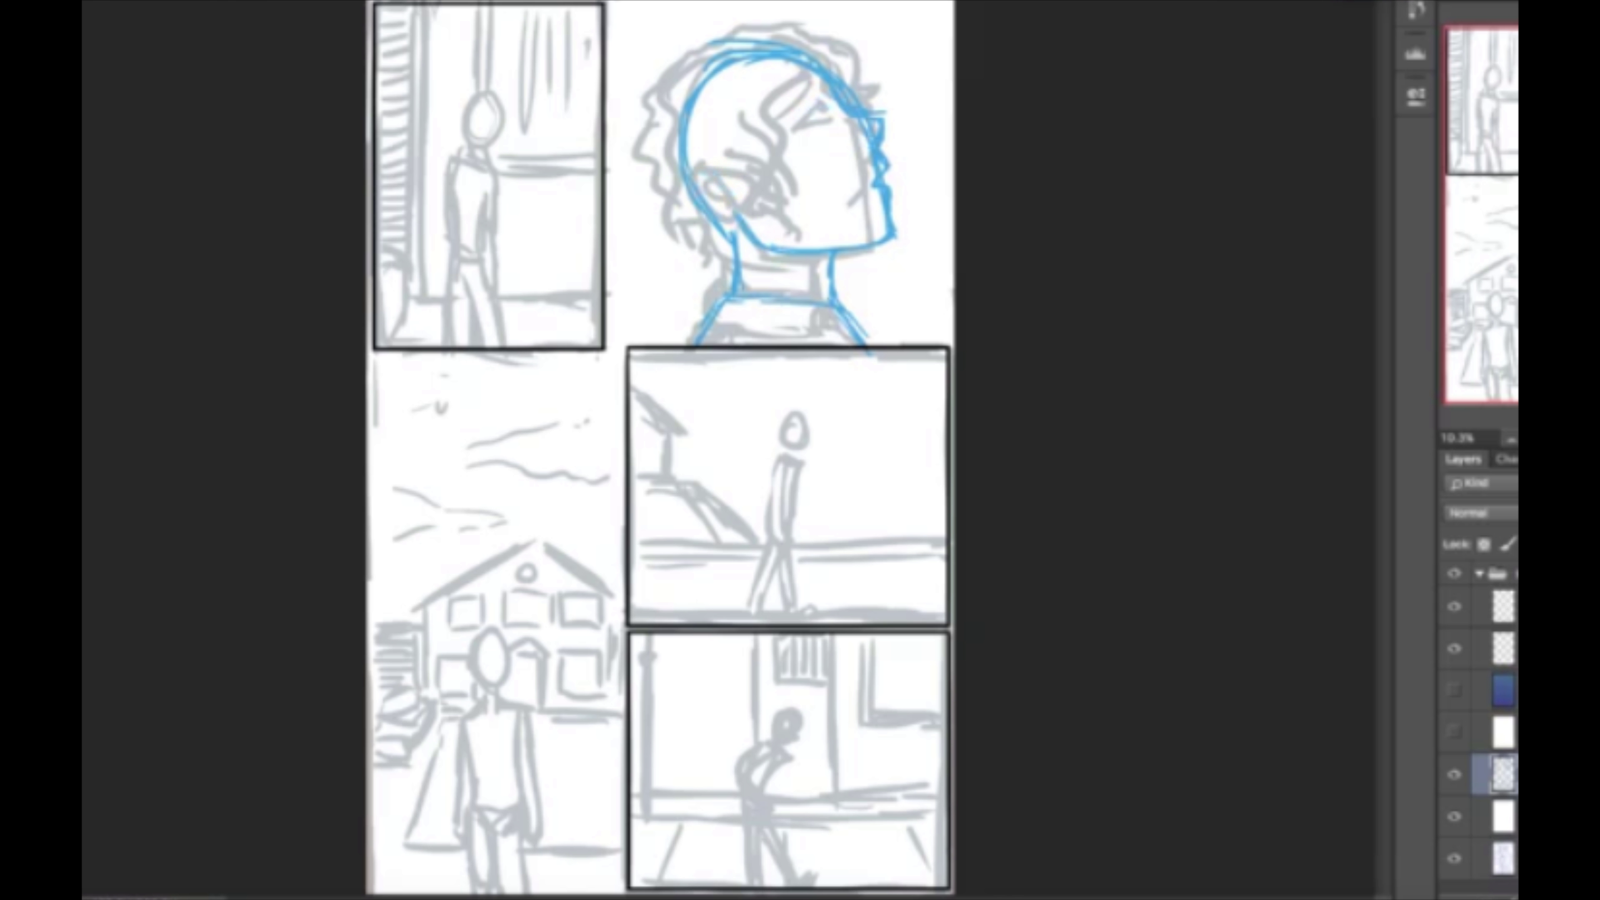
key("ctrl+z")
Undo the eye, nose and lip strokes, zoom in, and draw a diagonal face guide.
key("ctrl+z")
key("ctrl+z")
key("ctrl+z")
mouse_move(860, 134)
left_mouse_down()
mouse_move(889, 189)
mouse_move(890, 243)
left_mouse_up()
left_click_drag(787, 242, 743, 211)
mouse_move(838, 94)
left_mouse_down()
mouse_move(819, 123)
mouse_move(800, 129)
mouse_move(787, 108)
mouse_move(776, 122)
left_mouse_up()
key("F5")
key("F5")
key("ctrl+z")
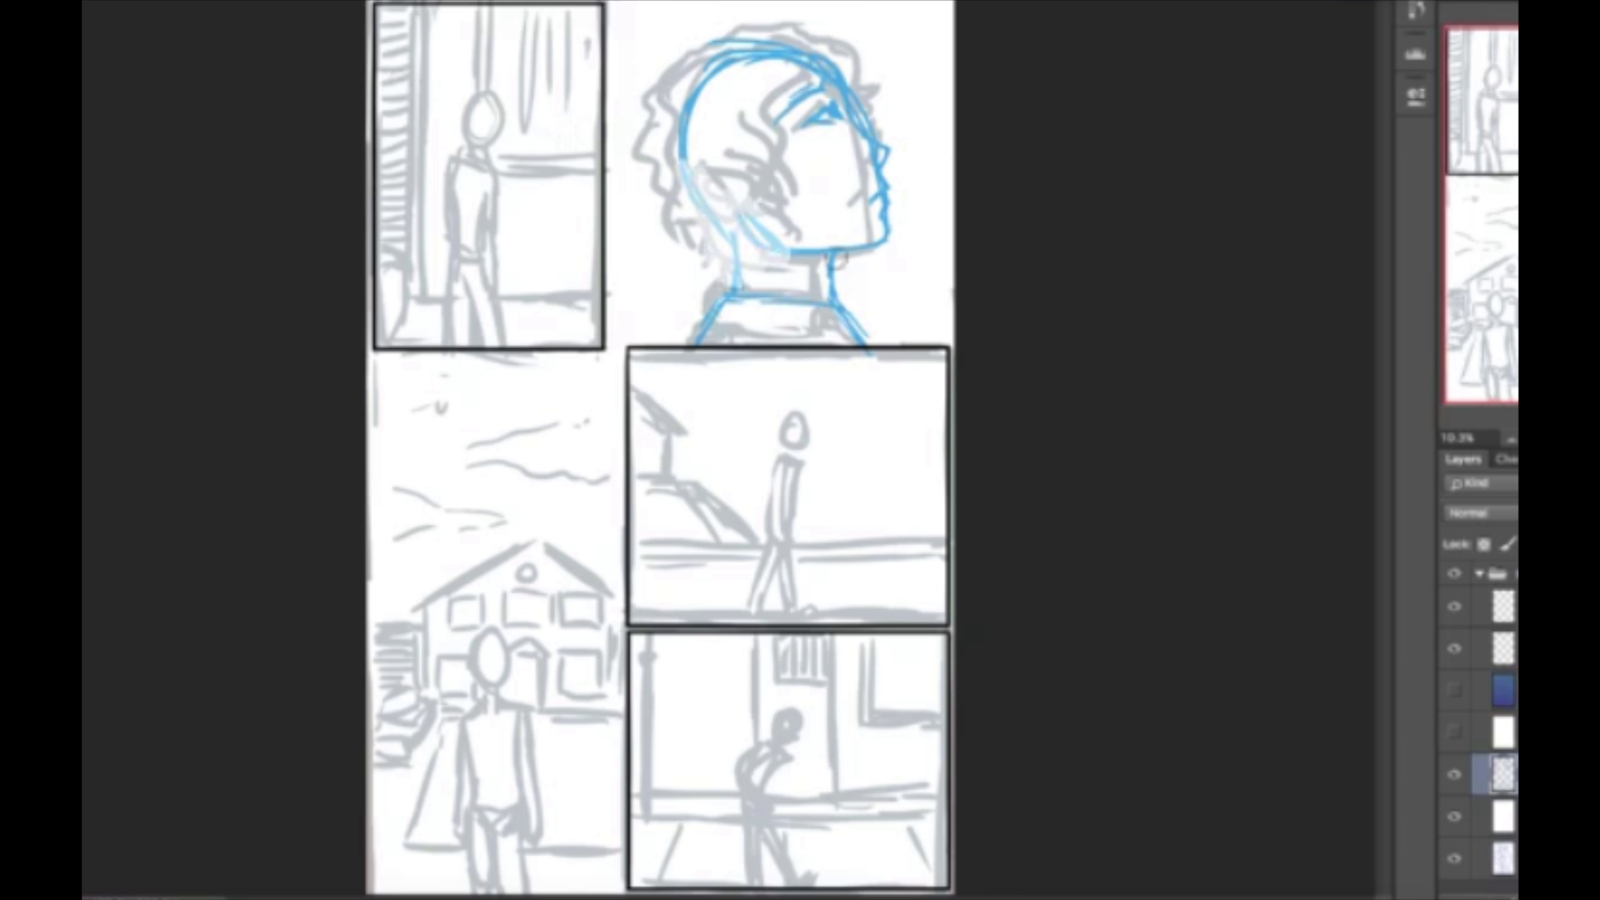
key("ctrl+z")
key("ctrl+z")
key("ctrl+z")
key("ctrl+z")
key("ctrl+z")
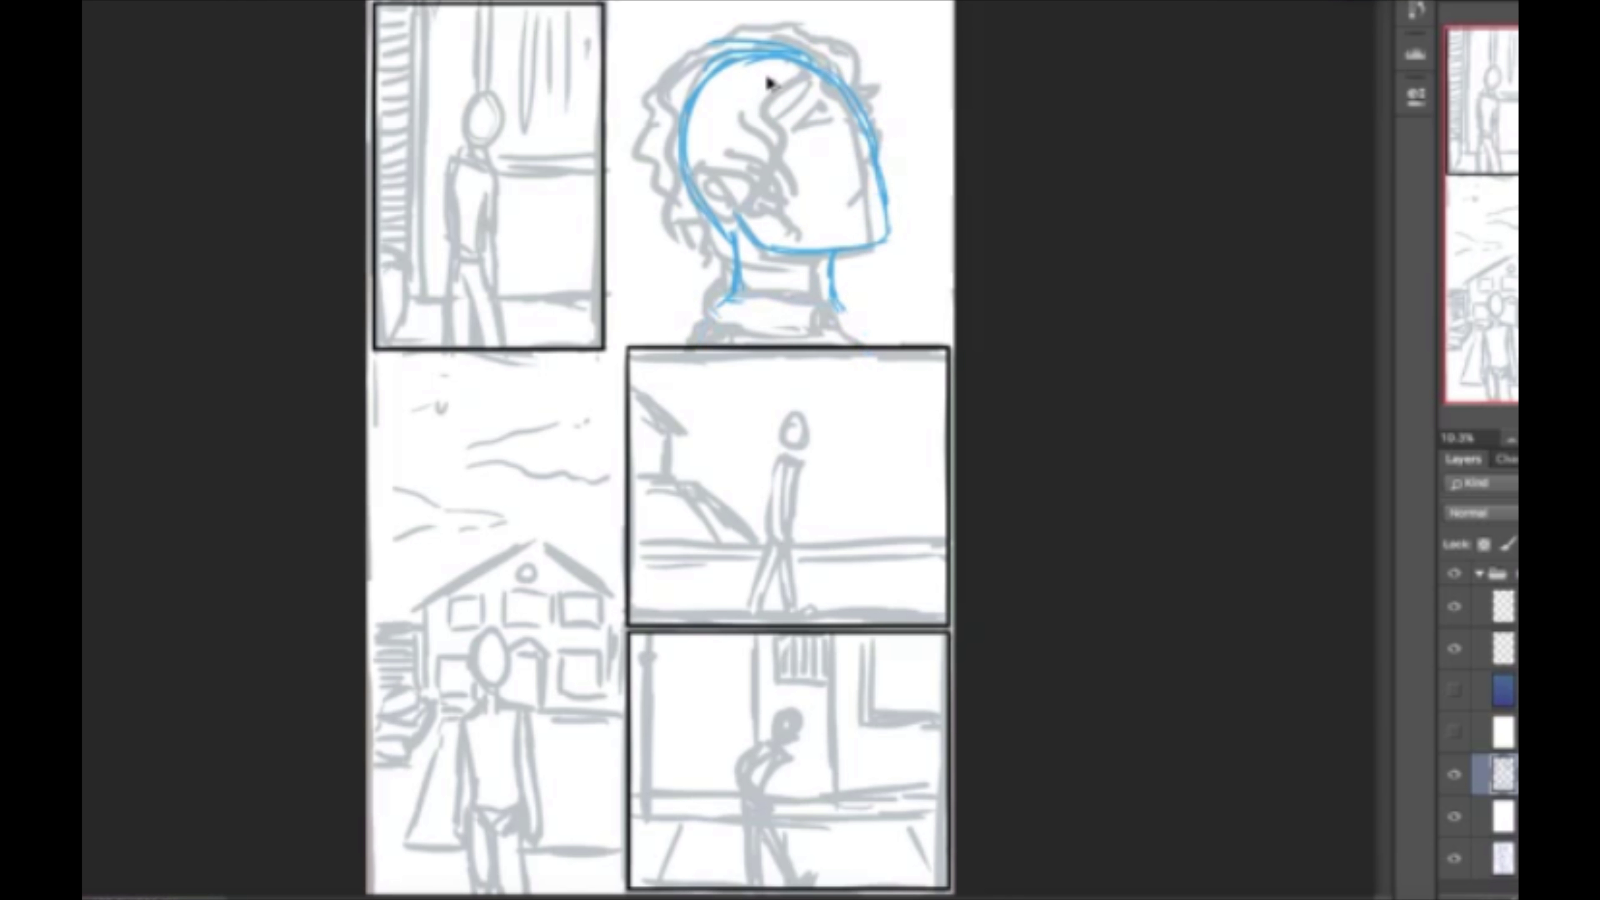
key("ctrl+plus")
key("ctrl+plus")
key("ctrl+plus")
mouse_move(573, 434)
left_mouse_down()
mouse_move(908, 202)
mouse_move(986, 283)
left_mouse_up()
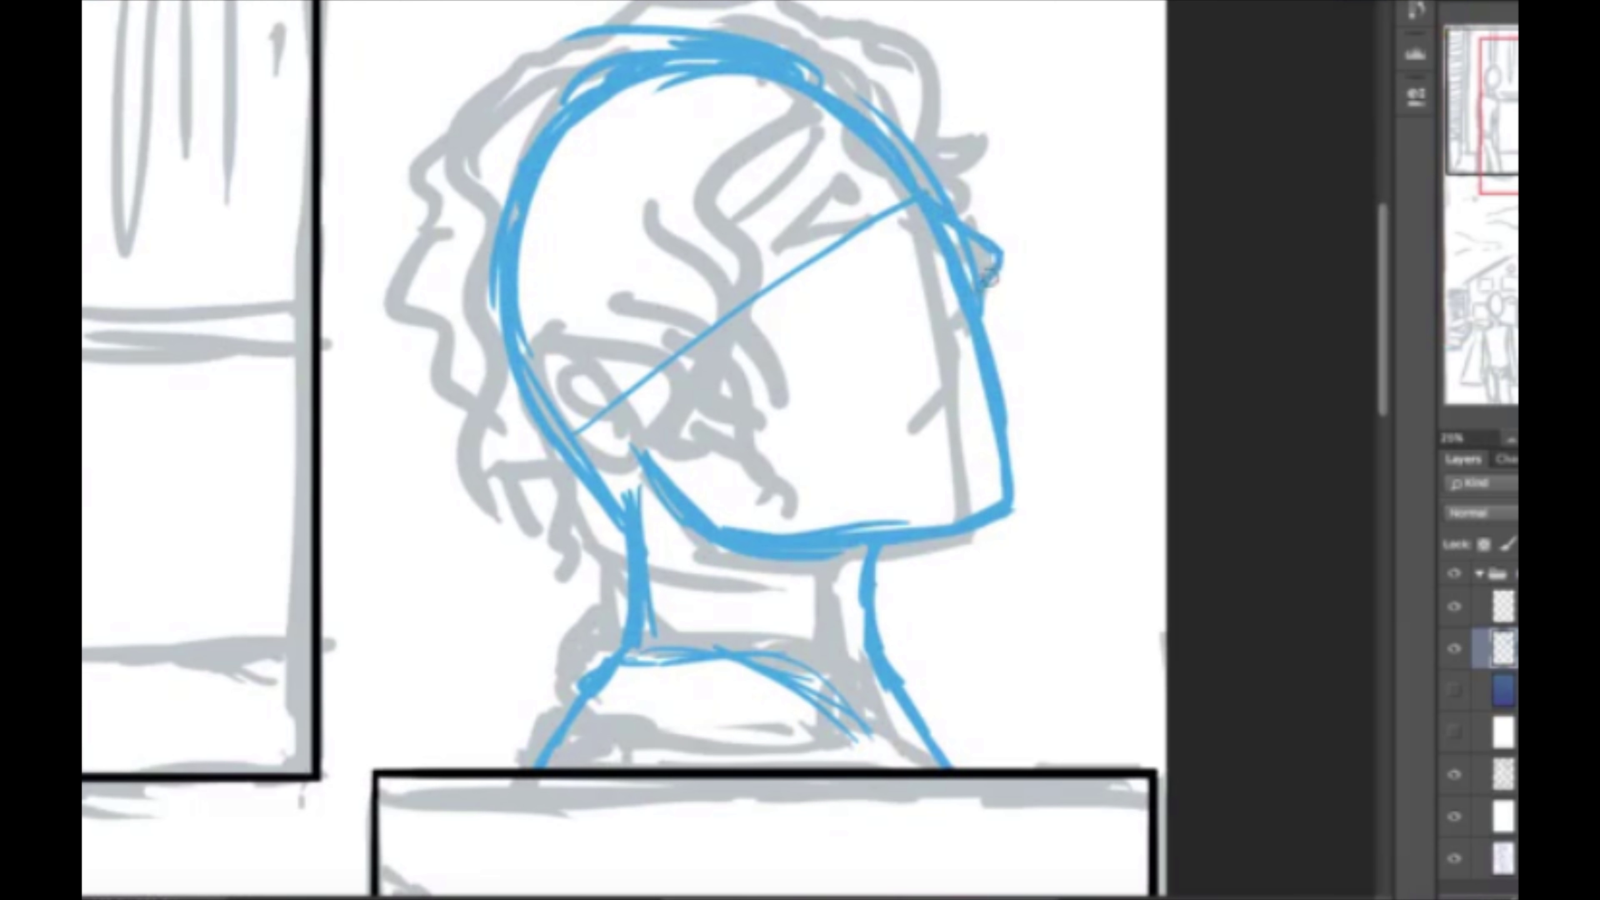
Draw the eye, brow, nose detail and mouth, and retrace the chin and jaw.
mouse_move(881, 174)
left_mouse_down()
mouse_move(816, 219)
mouse_move(901, 205)
left_mouse_up()
left_click_drag(753, 207, 841, 132)
left_click_drag(992, 322, 1002, 356)
mouse_move(923, 413)
left_mouse_down()
mouse_move(980, 378)
mouse_move(1005, 498)
left_mouse_up()
mouse_move(895, 549)
left_mouse_down()
mouse_move(1006, 497)
mouse_move(892, 511)
left_mouse_up()
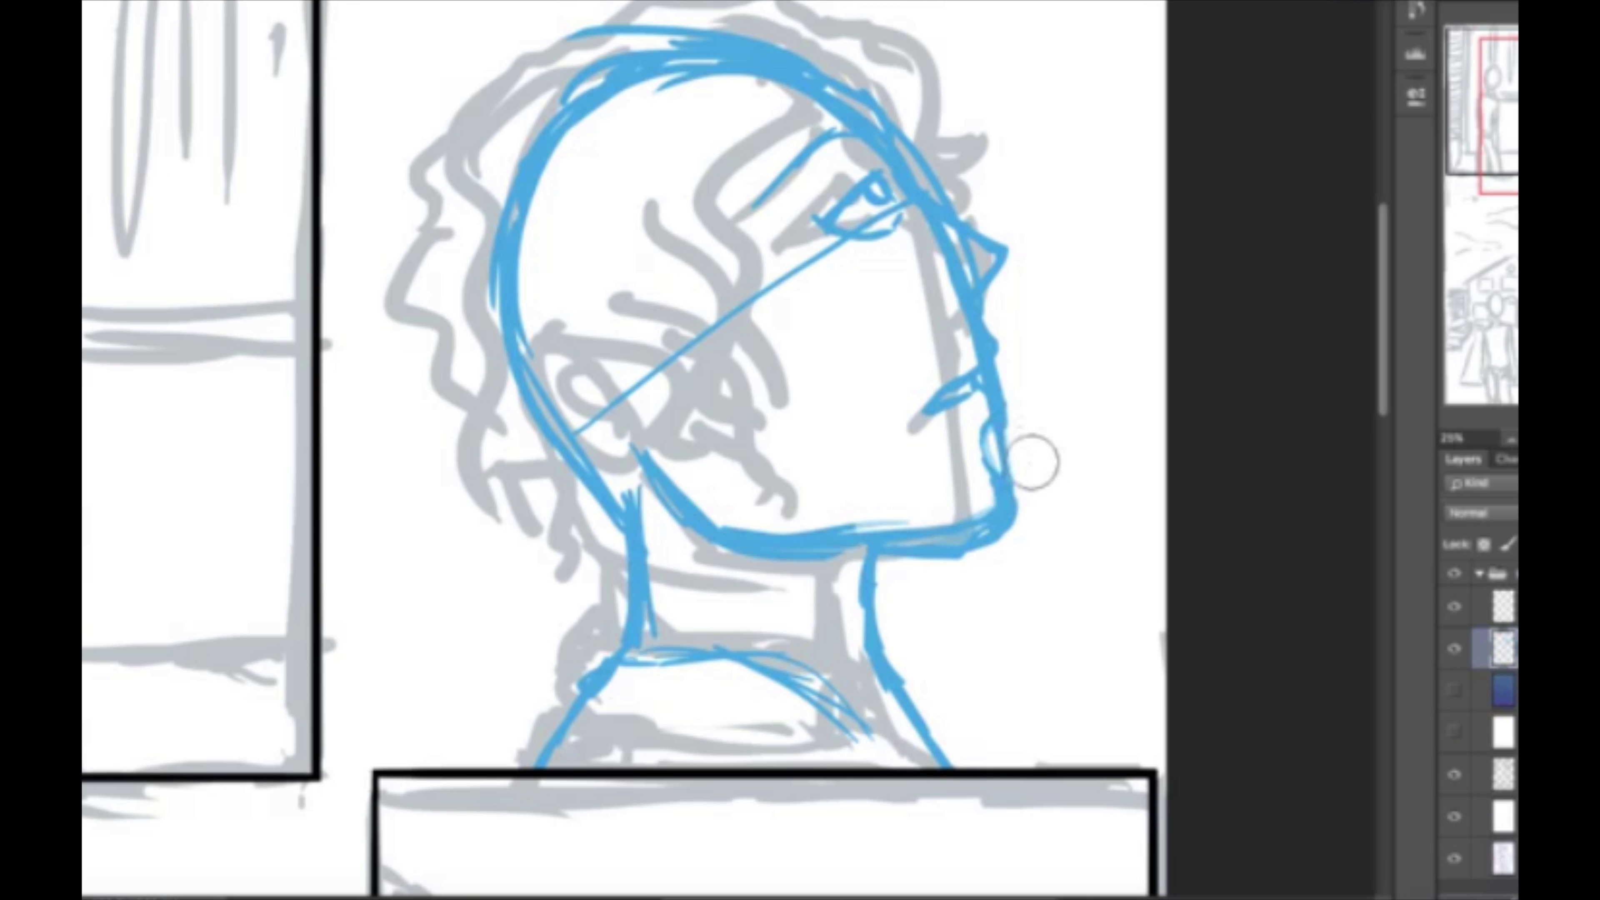
Shrink the brush, repaint the jaw lighter, undo the thick nose stroke, and start the hair.
key("alt+bracketleft")
left_click_drag(636, 454, 997, 329)
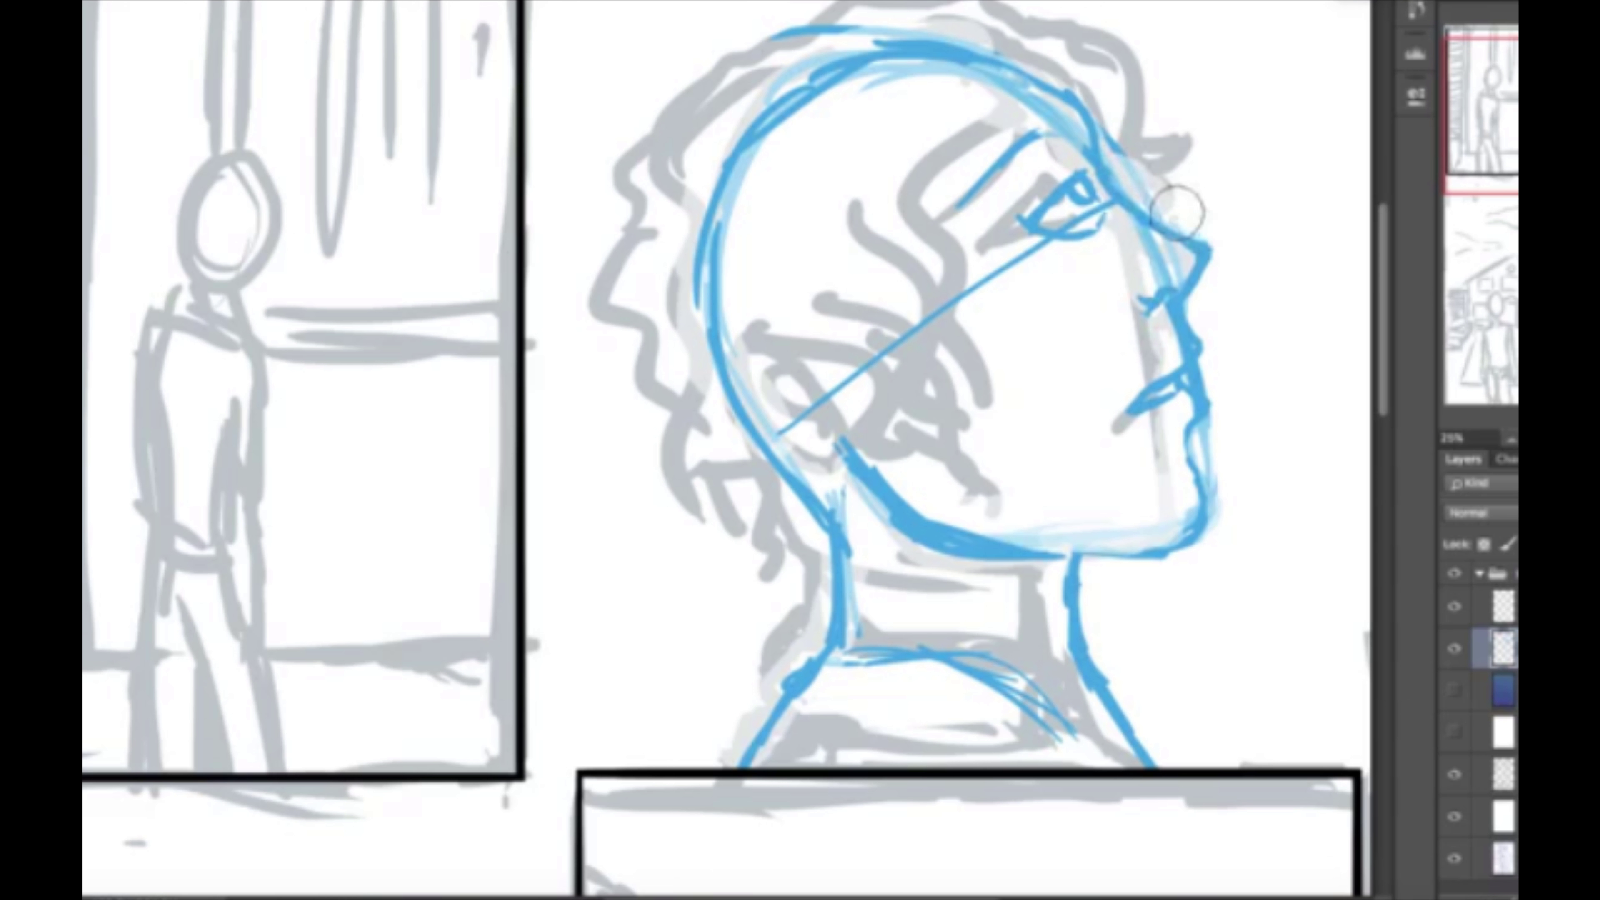
key("ctrl+z")
left_click_drag(642, 183, 711, 542)
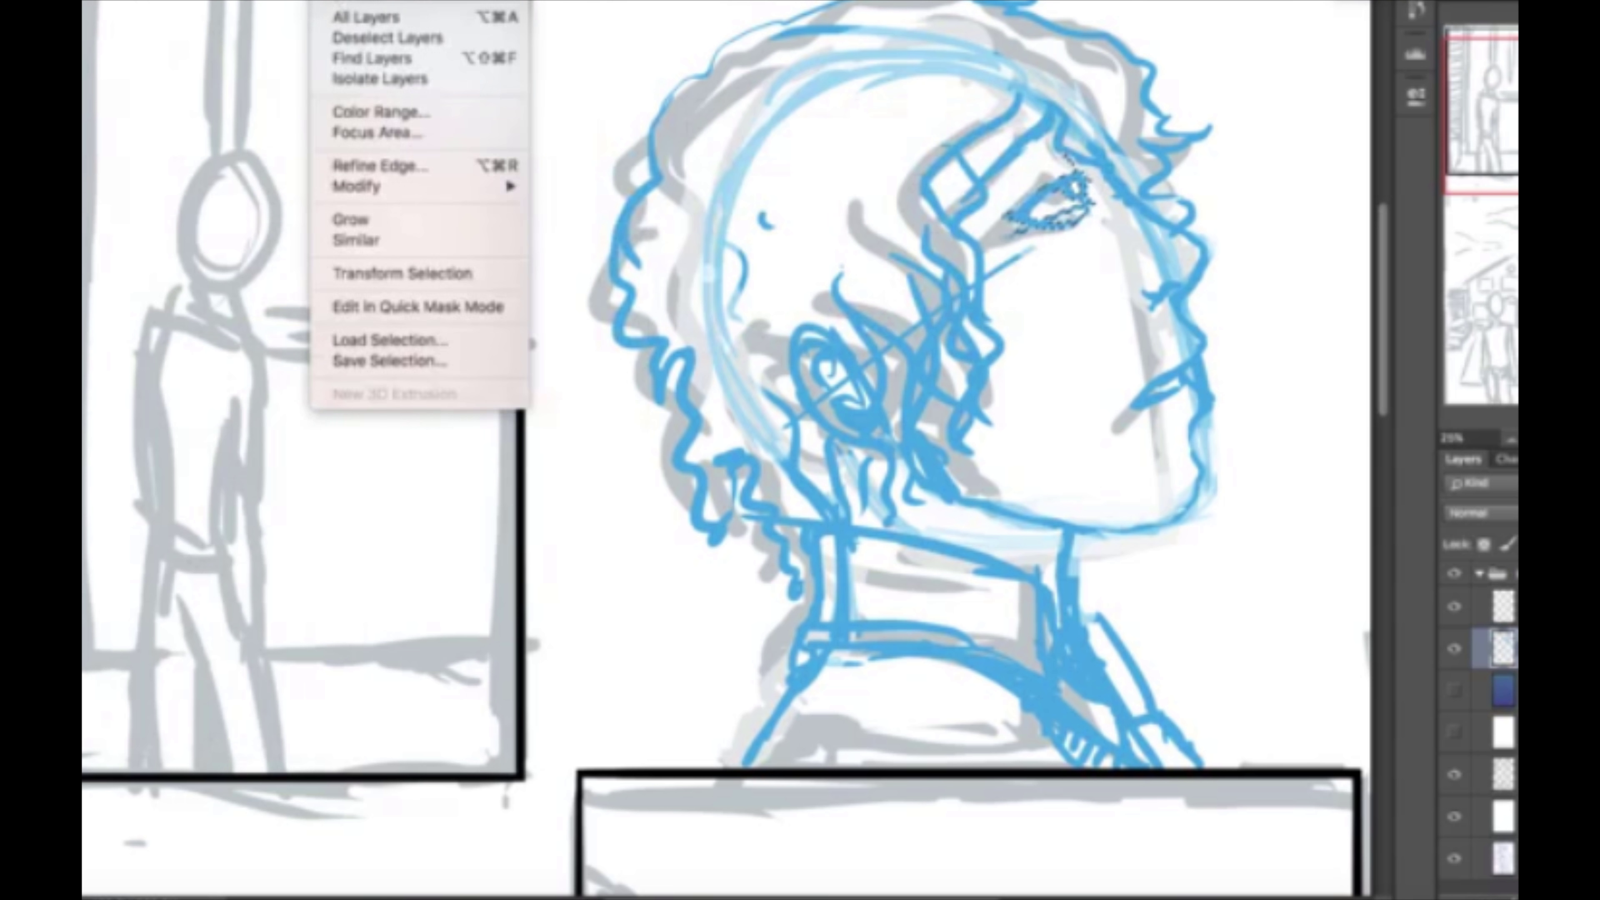
Replace the nose stroke, zoom out, and redraw the face edge from nose to chin.
key("ctrl+z")
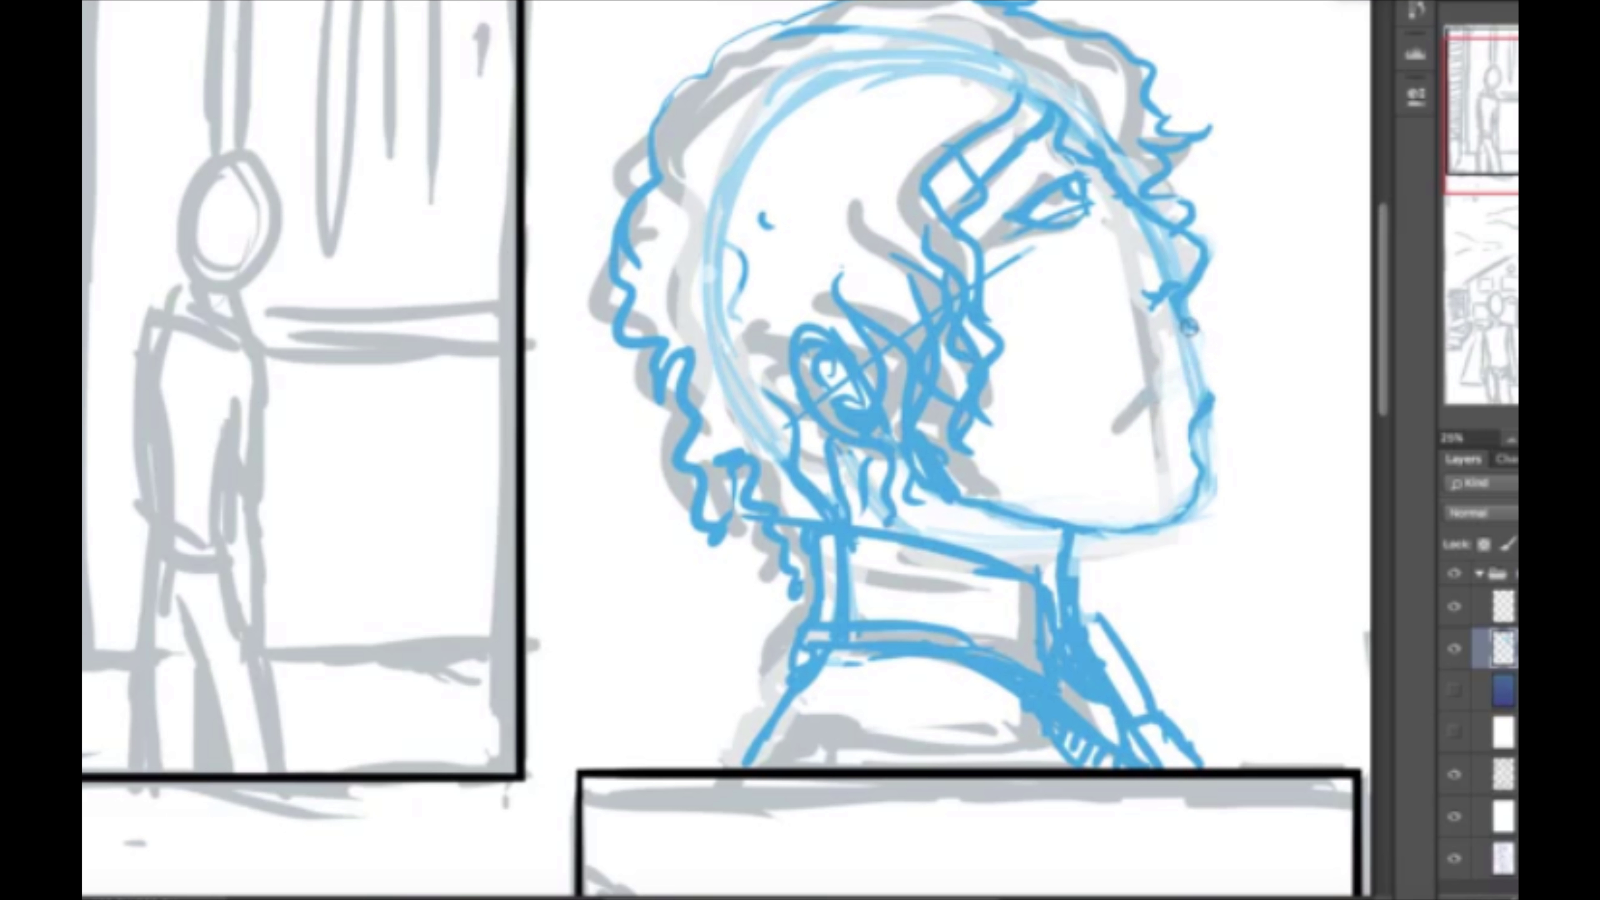
mouse_move(1201, 321)
left_mouse_down()
mouse_move(1126, 386)
mouse_move(1168, 518)
left_mouse_up()
key("ctrl+z")
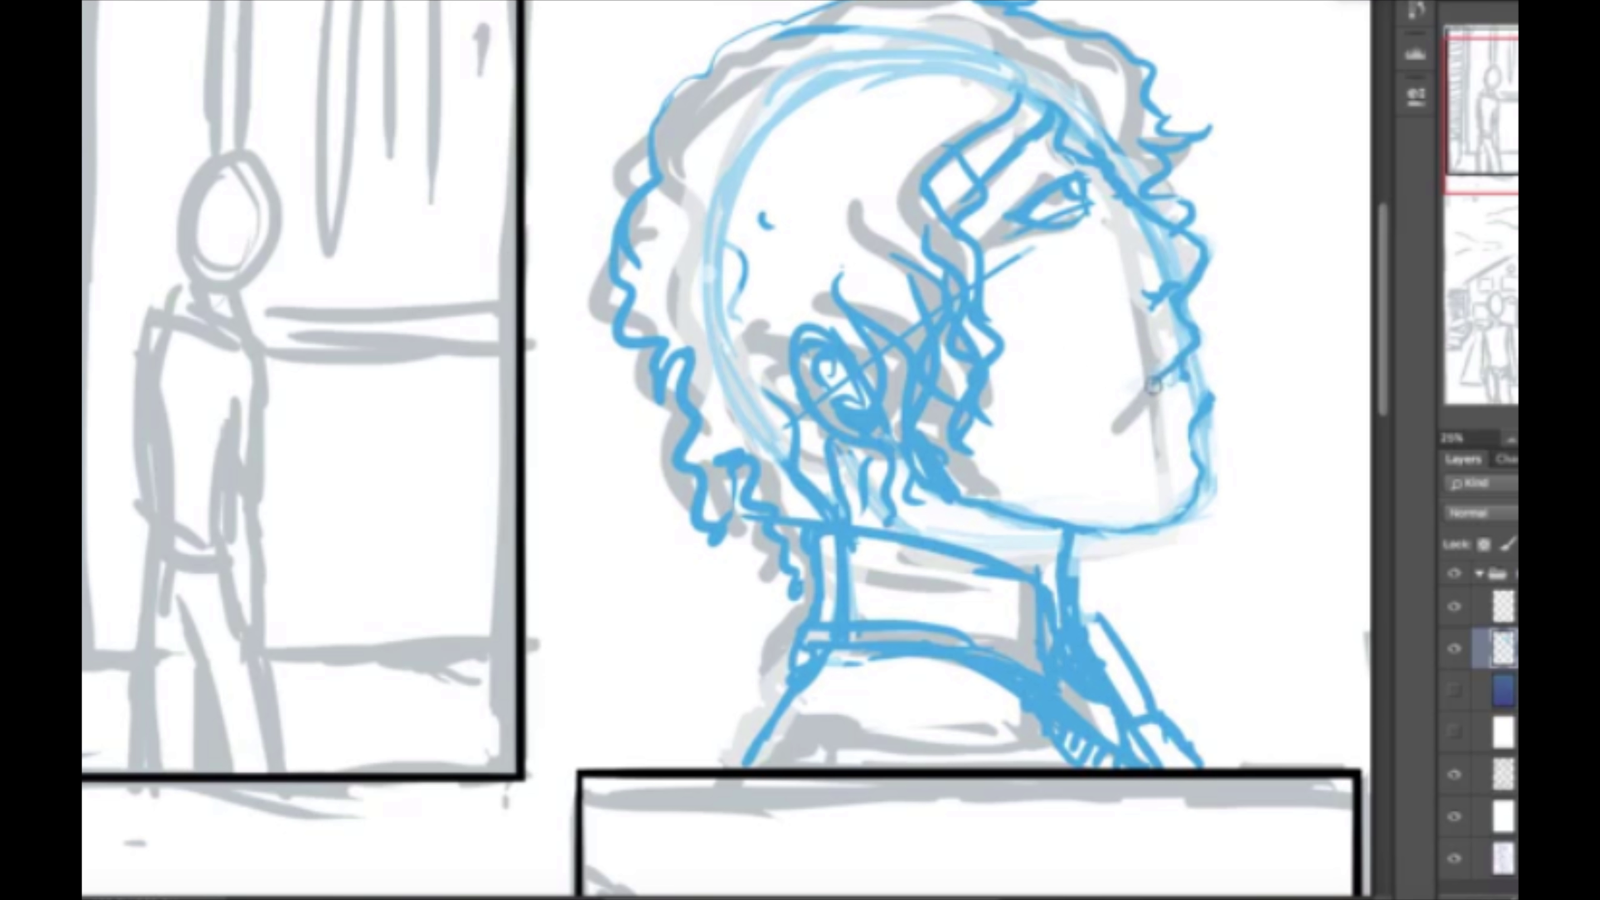
key("ctrl+minus")
left_click_drag(328, 18, 321, 485)
Add window crossbars, switch brushes, and sketch the figure's oval head and torso.
mouse_move(410, 254)
left_mouse_down()
mouse_move(539, 252)
mouse_move(546, 269)
mouse_move(315, 254)
left_mouse_up()
mouse_move(365, 268)
left_mouse_down()
mouse_move(315, 269)
mouse_move(335, 484)
mouse_move(335, 9)
mouse_move(329, 443)
left_mouse_up()
right_click(378, 26)
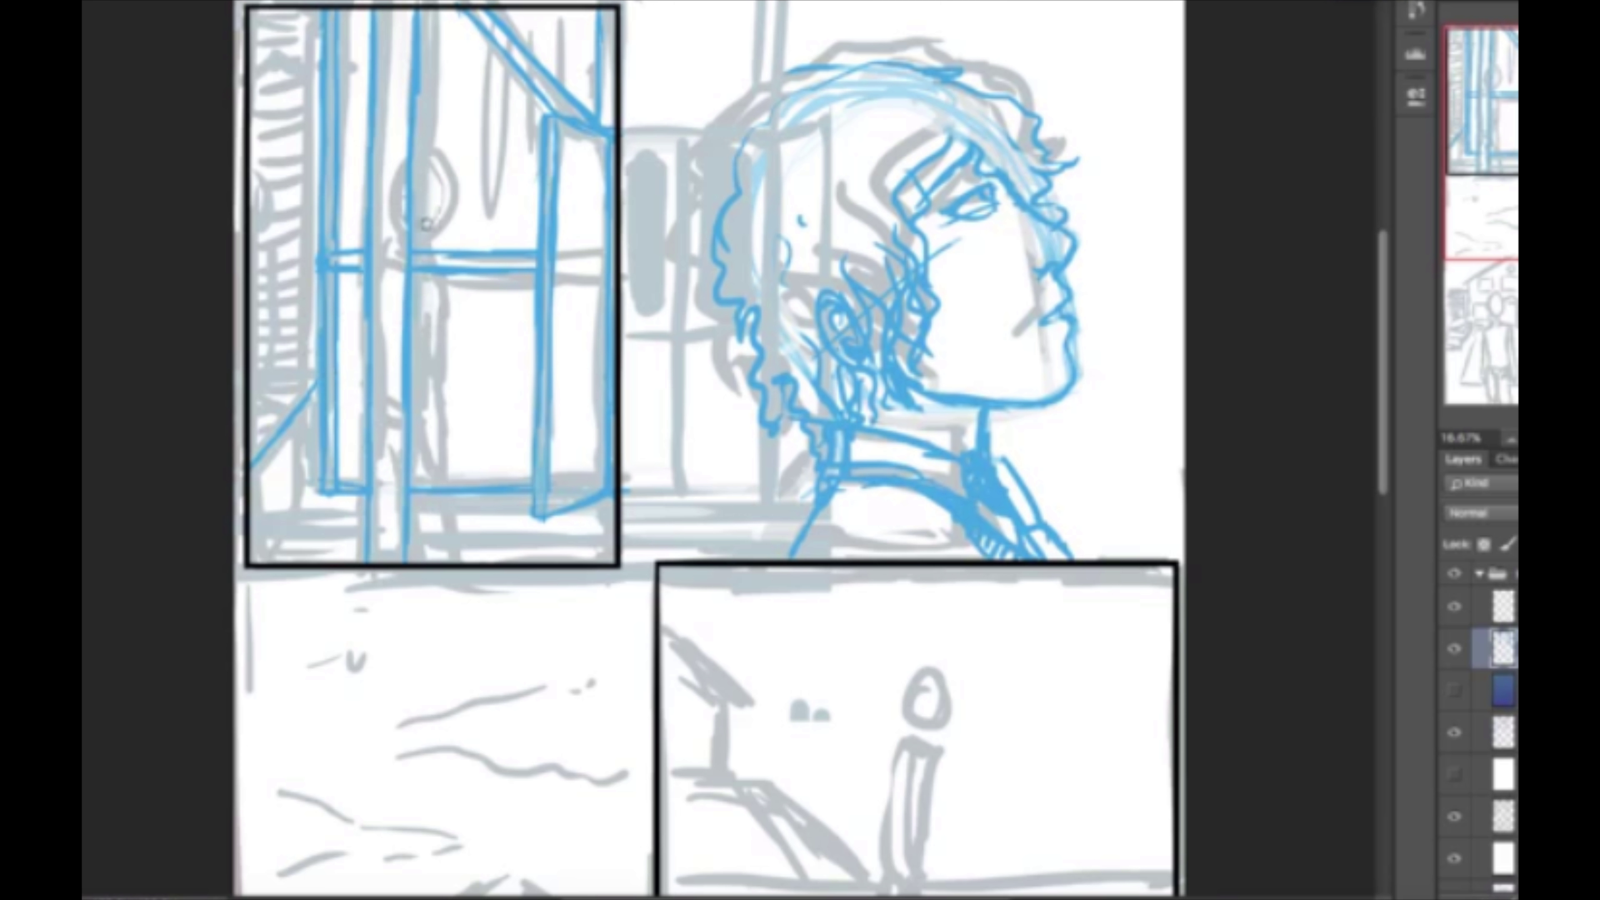
mouse_move(409, 249)
left_mouse_down()
mouse_move(356, 309)
mouse_move(434, 403)
left_mouse_up()
mouse_move(441, 284)
left_mouse_down()
mouse_move(433, 394)
mouse_move(353, 467)
left_mouse_up()
left_click_drag(428, 401, 454, 561)
Sketch the figure's legs to the panel border, then erase stray hip, torso and leg lines.
left_click_drag(403, 466, 381, 565)
left_click_drag(346, 449, 327, 561)
left_click_drag(378, 486, 343, 560)
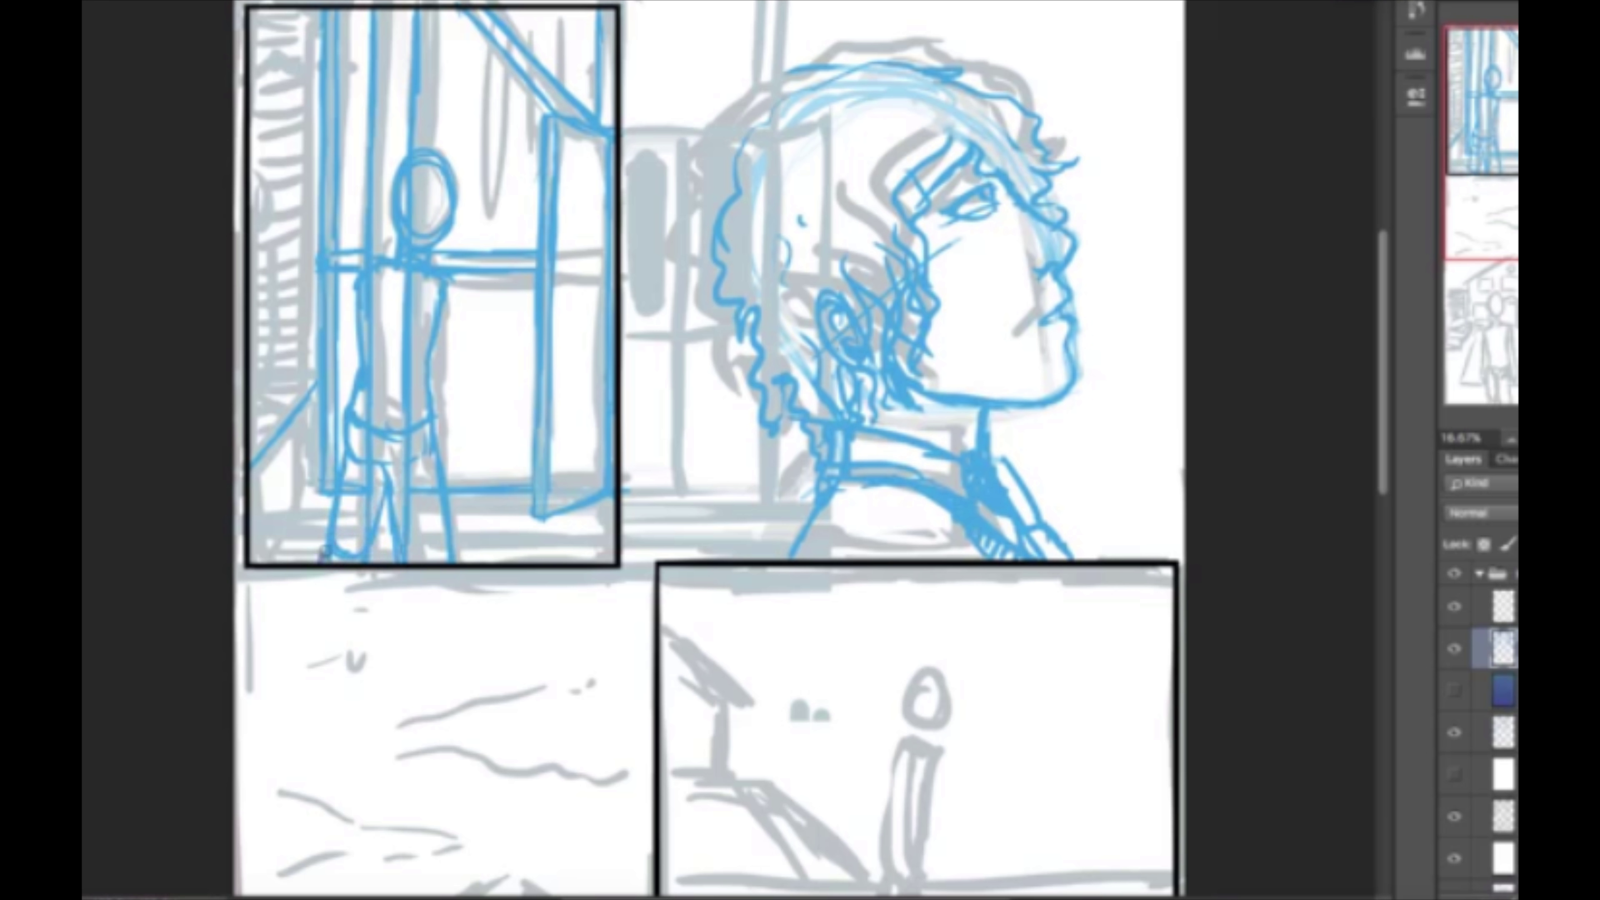
mouse_move(340, 416)
left_mouse_down()
mouse_move(345, 460)
mouse_move(401, 442)
mouse_move(435, 466)
left_mouse_up()
left_click_drag(364, 353, 365, 420)
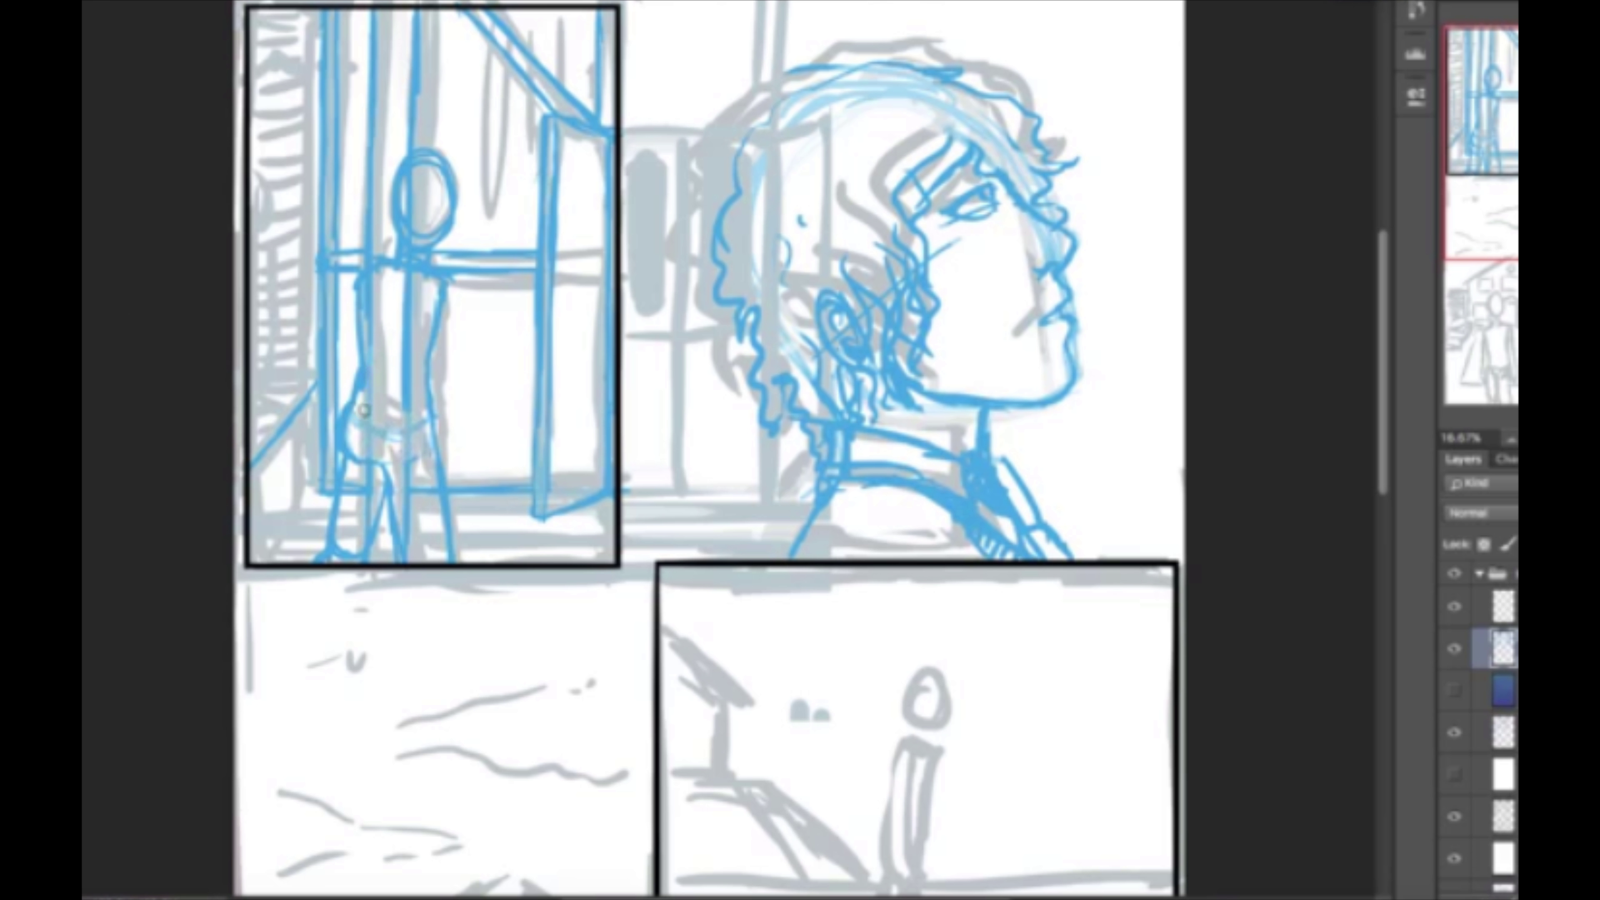
mouse_move(368, 315)
left_mouse_down()
mouse_move(427, 282)
mouse_move(409, 552)
left_mouse_up()
mouse_move(345, 485)
left_mouse_down()
mouse_move(340, 561)
mouse_move(377, 538)
mouse_move(315, 567)
mouse_move(378, 563)
mouse_move(323, 540)
mouse_move(350, 520)
mouse_move(359, 561)
mouse_move(345, 493)
mouse_move(316, 565)
mouse_move(337, 504)
mouse_move(341, 563)
mouse_move(371, 523)
left_mouse_up()
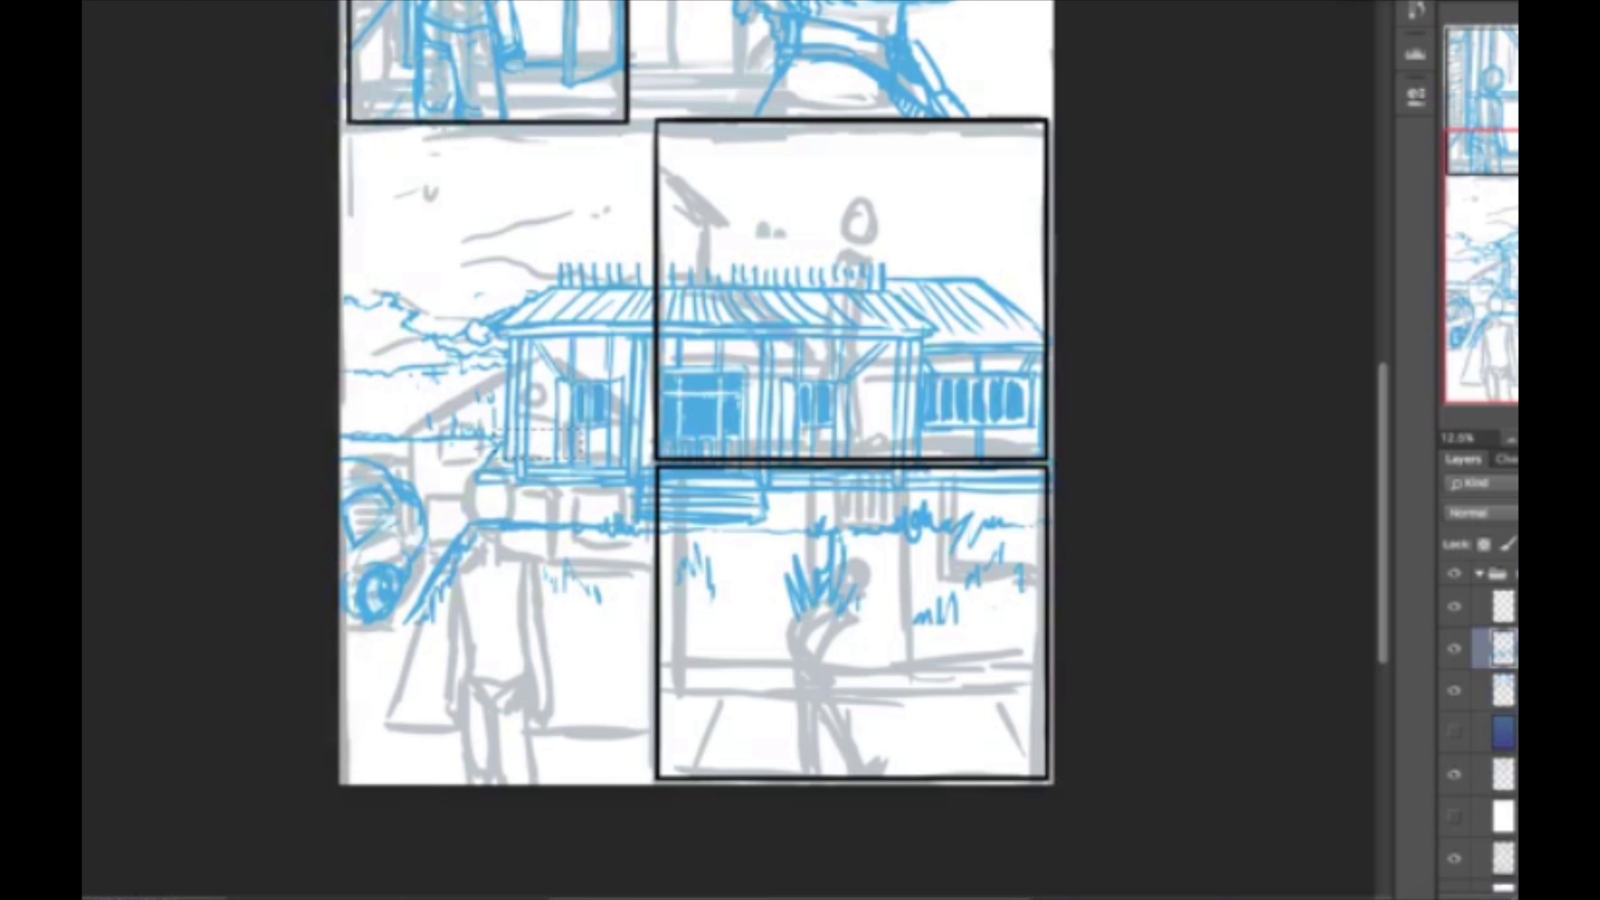
Shrink the blue house drawing and fit it into the tall left panel.
left_click_drag(632, 437, 580, 427)
key("ctrl+t")
mouse_move(285, 258)
left_mouse_down()
mouse_move(268, 388)
mouse_move(327, 411)
left_mouse_up()
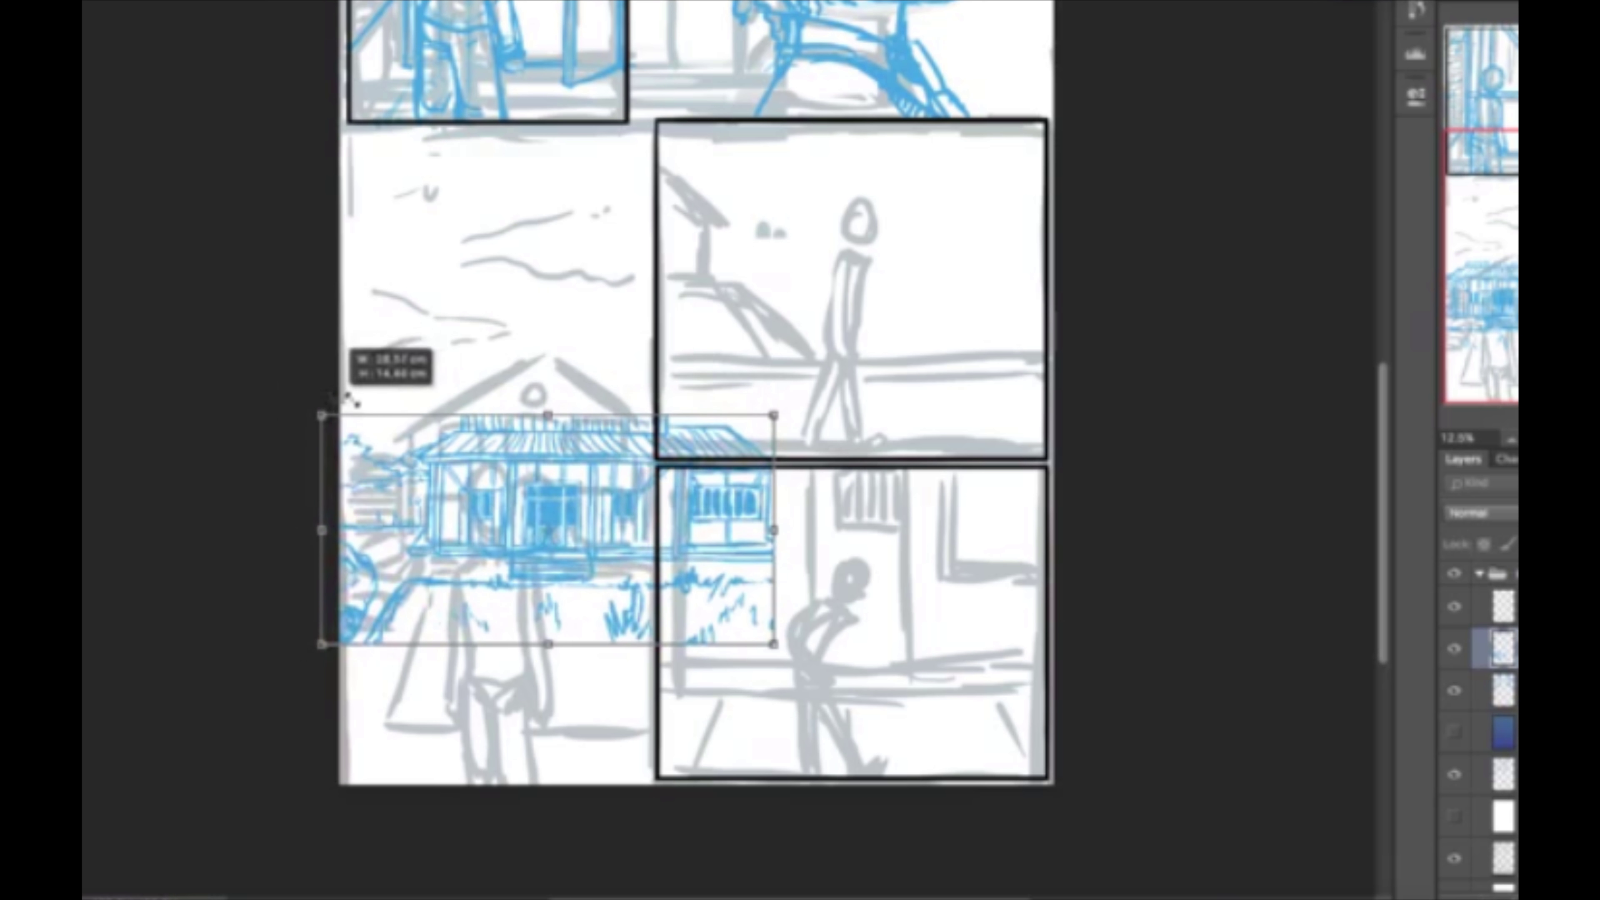
mouse_move(477, 504)
left_mouse_down()
mouse_move(489, 482)
mouse_move(495, 501)
left_mouse_up()
key("Return")
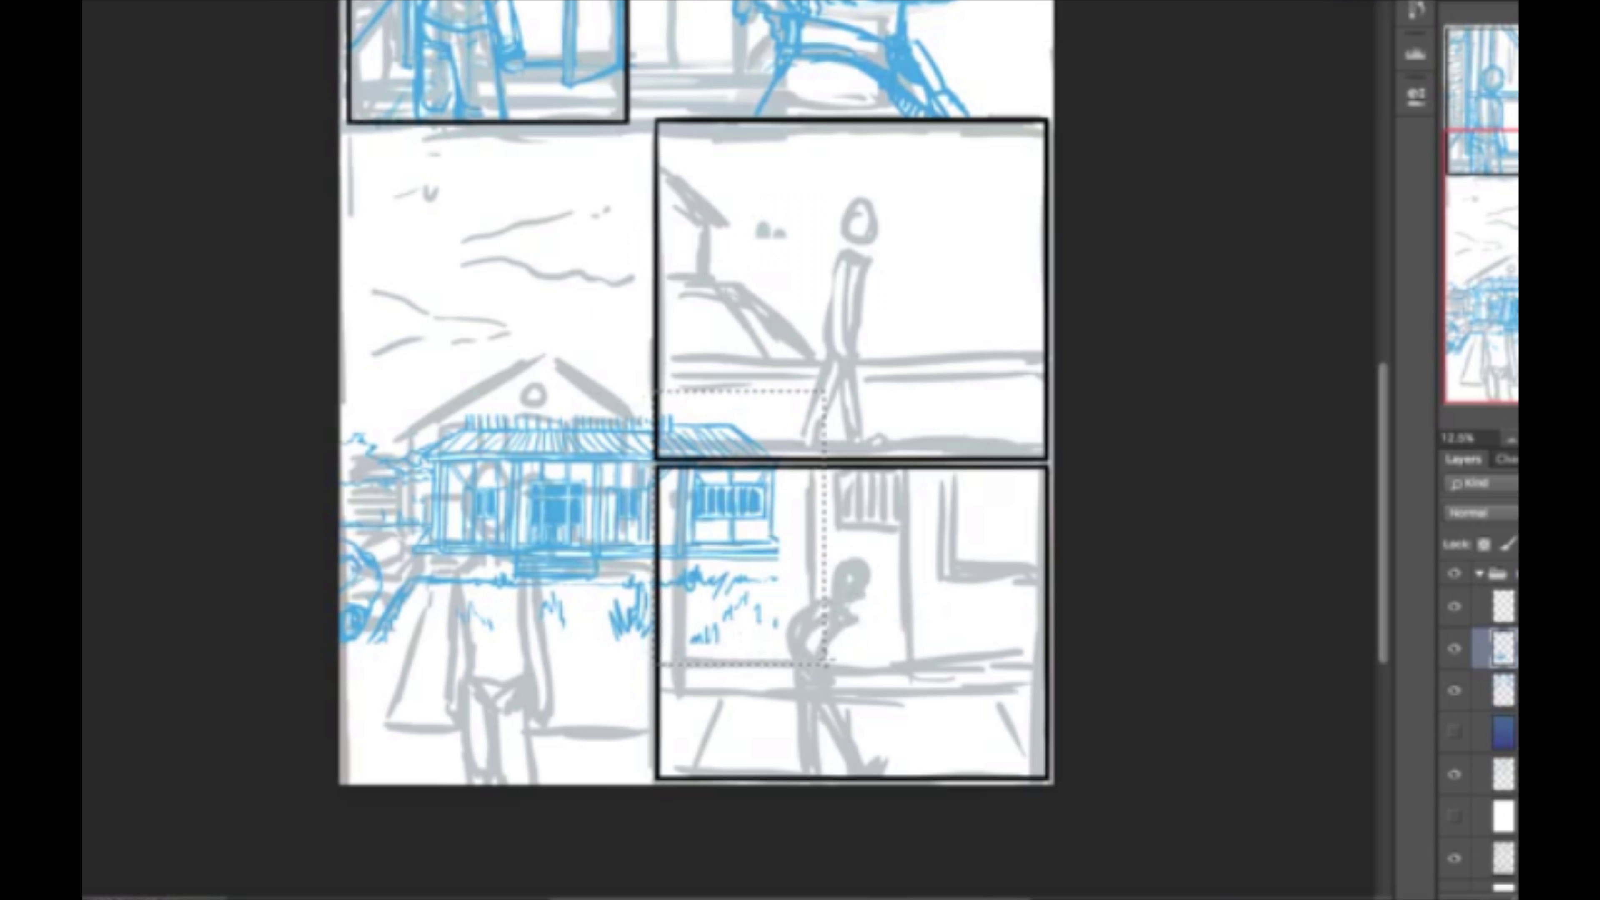
Try a thick blue roof band across the house, then erase it.
scroll(403, 413, "up", 2)
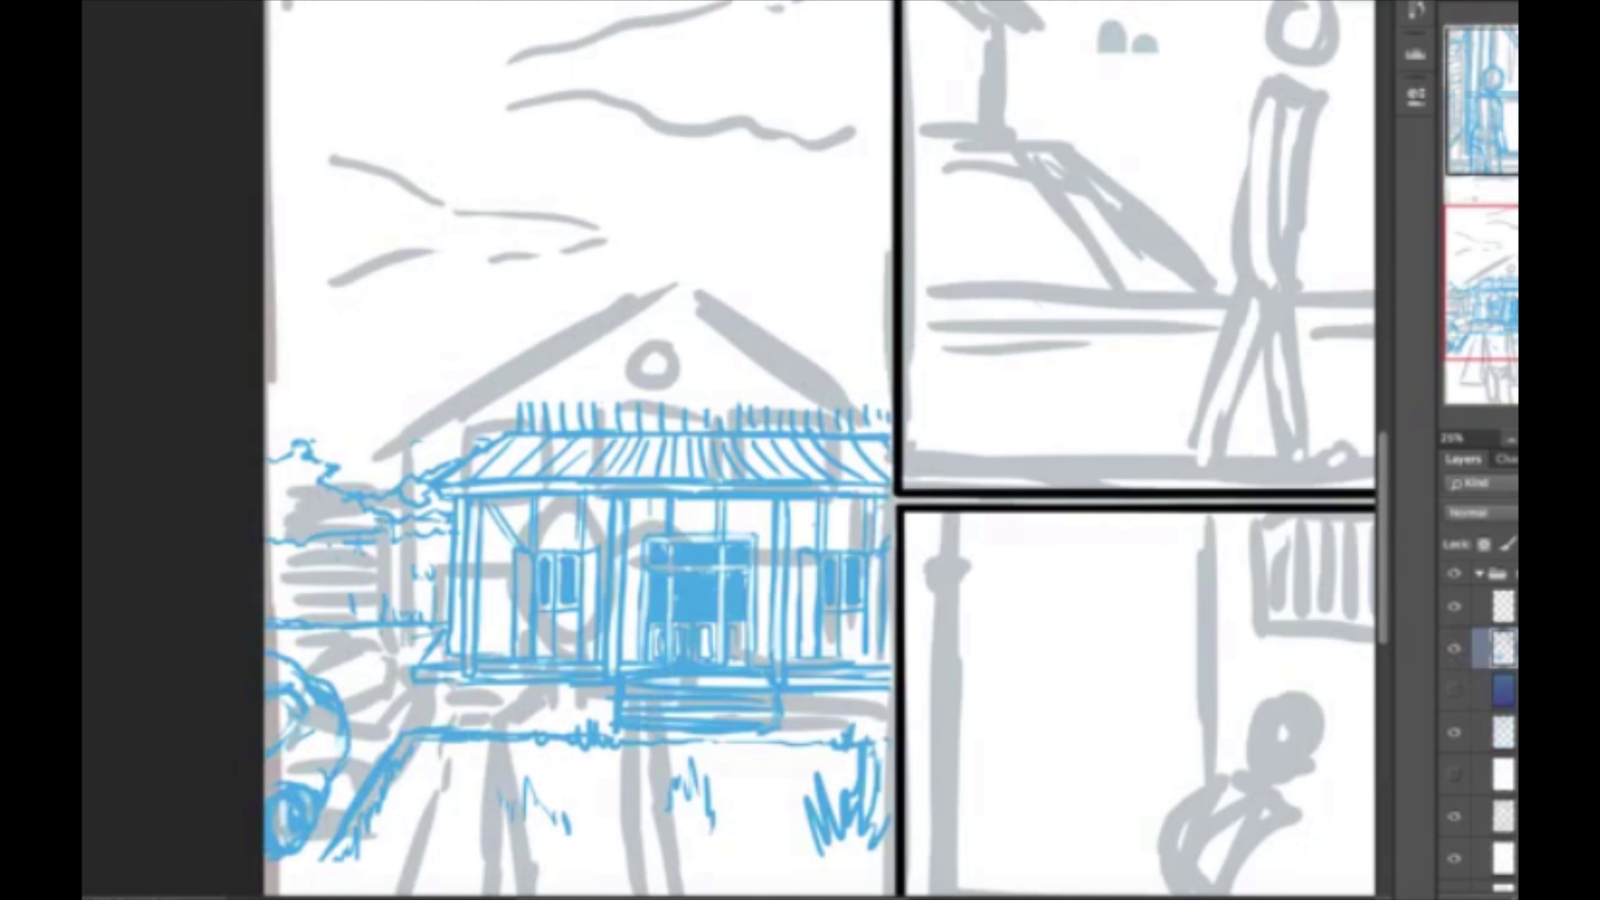
mouse_move(566, 400)
left_mouse_down()
mouse_move(892, 413)
mouse_move(885, 382)
left_mouse_up()
left_click_drag(630, 379, 561, 404)
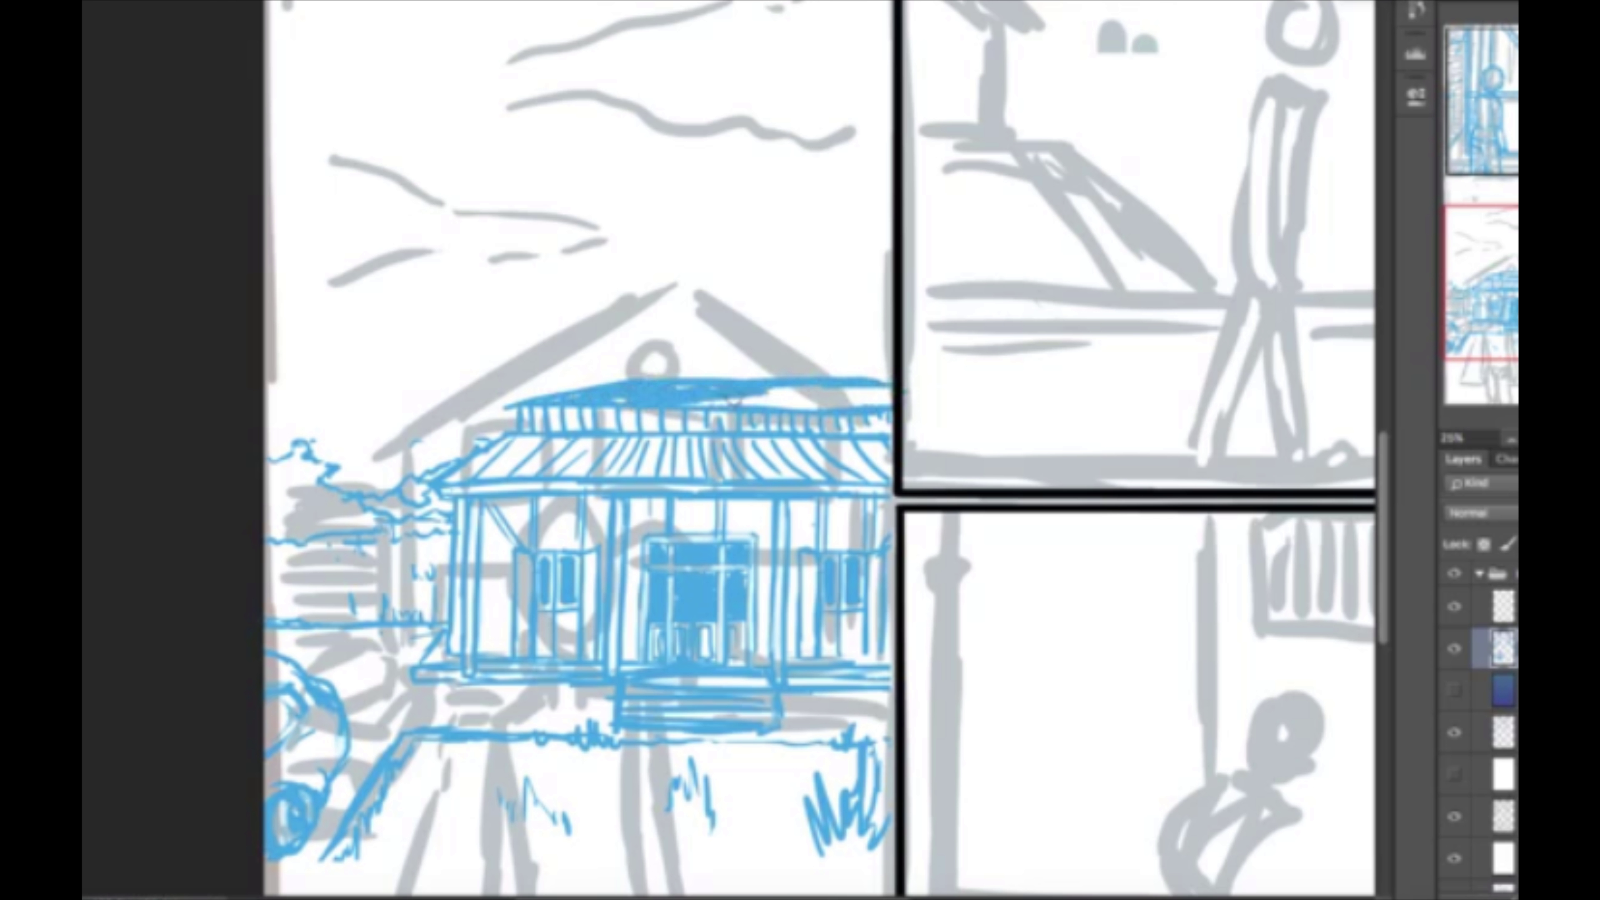
left_click_drag(700, 390, 901, 401)
left_click_drag(499, 413, 844, 385)
mouse_move(693, 391)
left_mouse_down()
mouse_move(504, 407)
mouse_move(895, 397)
mouse_move(883, 410)
left_mouse_up()
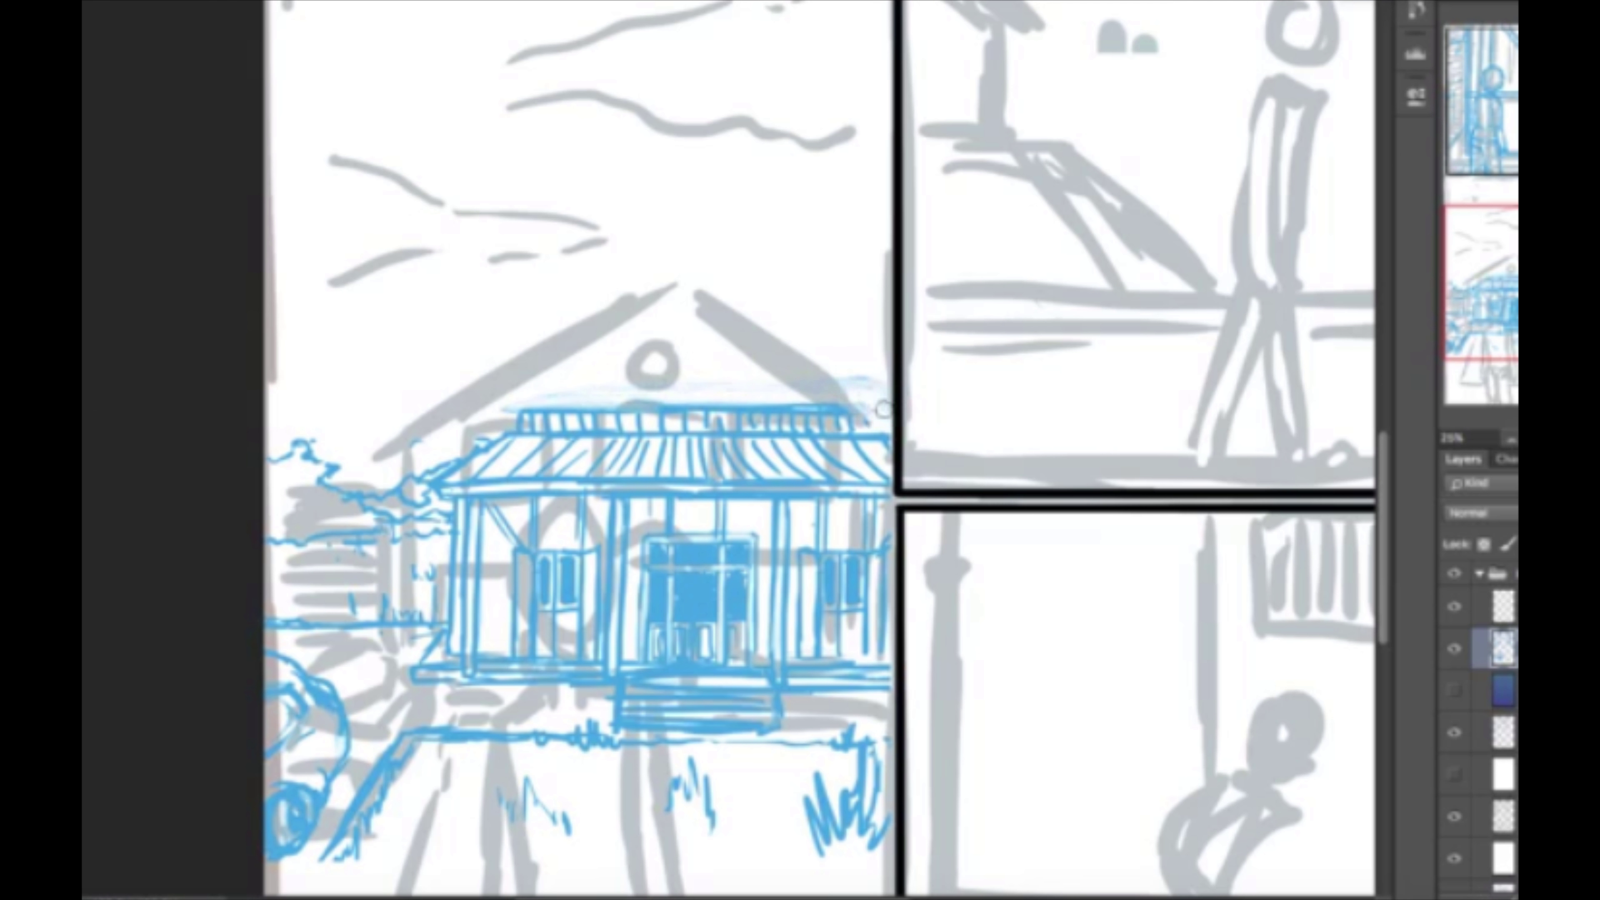
Sketch blue cloud lines in the sky and the road edge at lower left.
left_click_drag(378, 284, 681, 151)
scroll(819, 441, "up", 5)
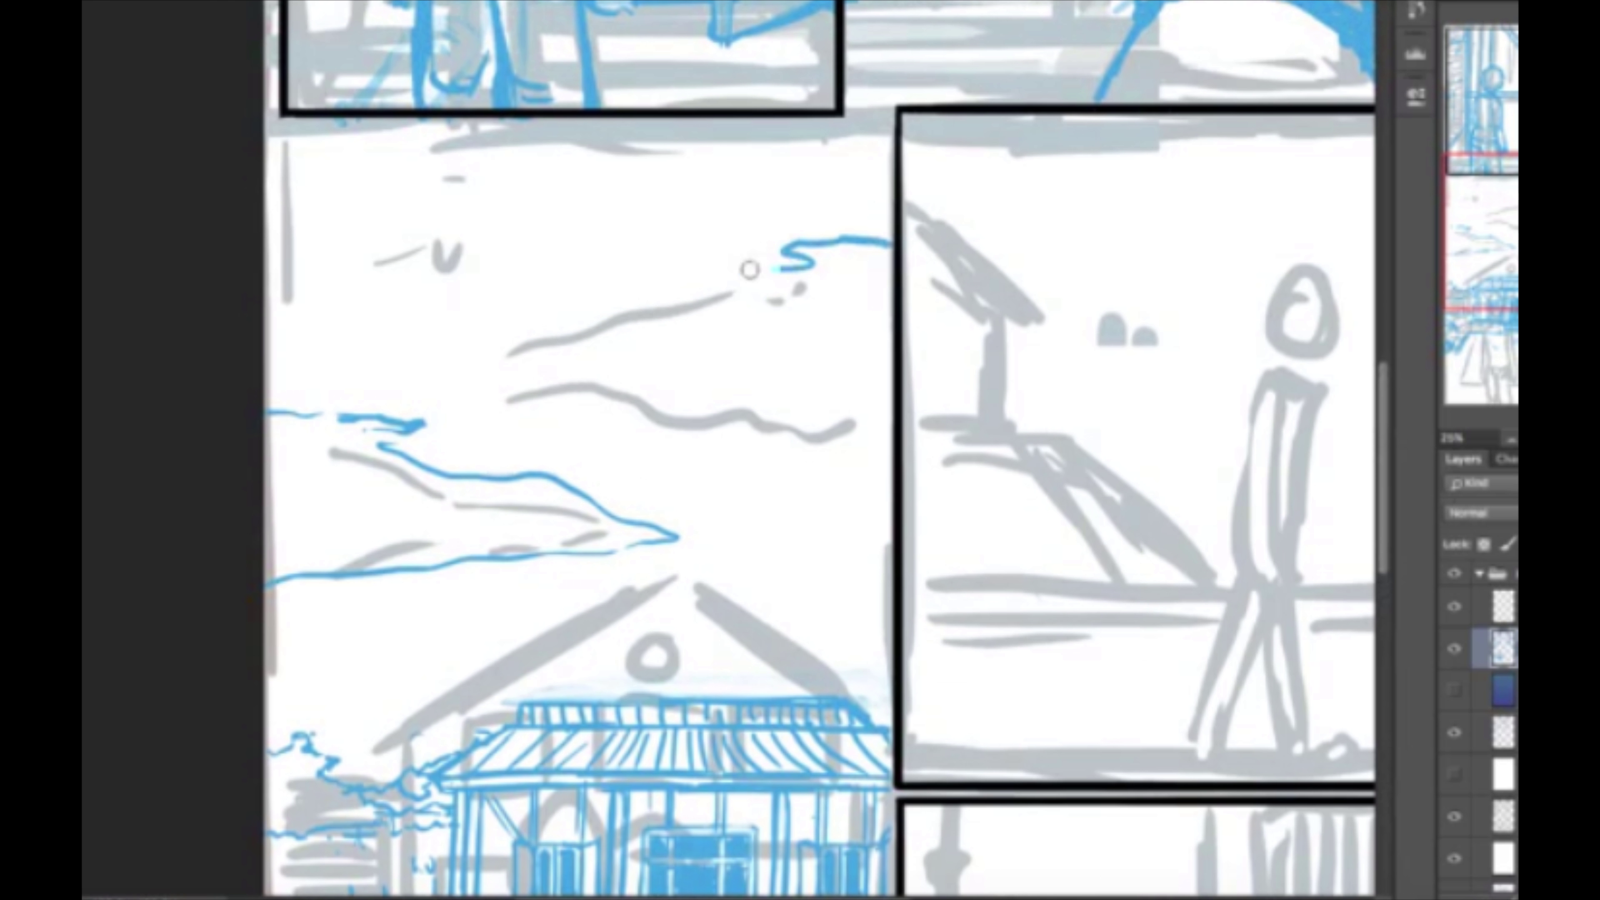
left_click_drag(378, 353, 781, 265)
scroll(819, 442, "down", 10)
mouse_move(353, 571)
left_mouse_down()
mouse_move(268, 661)
mouse_move(338, 706)
left_mouse_up()
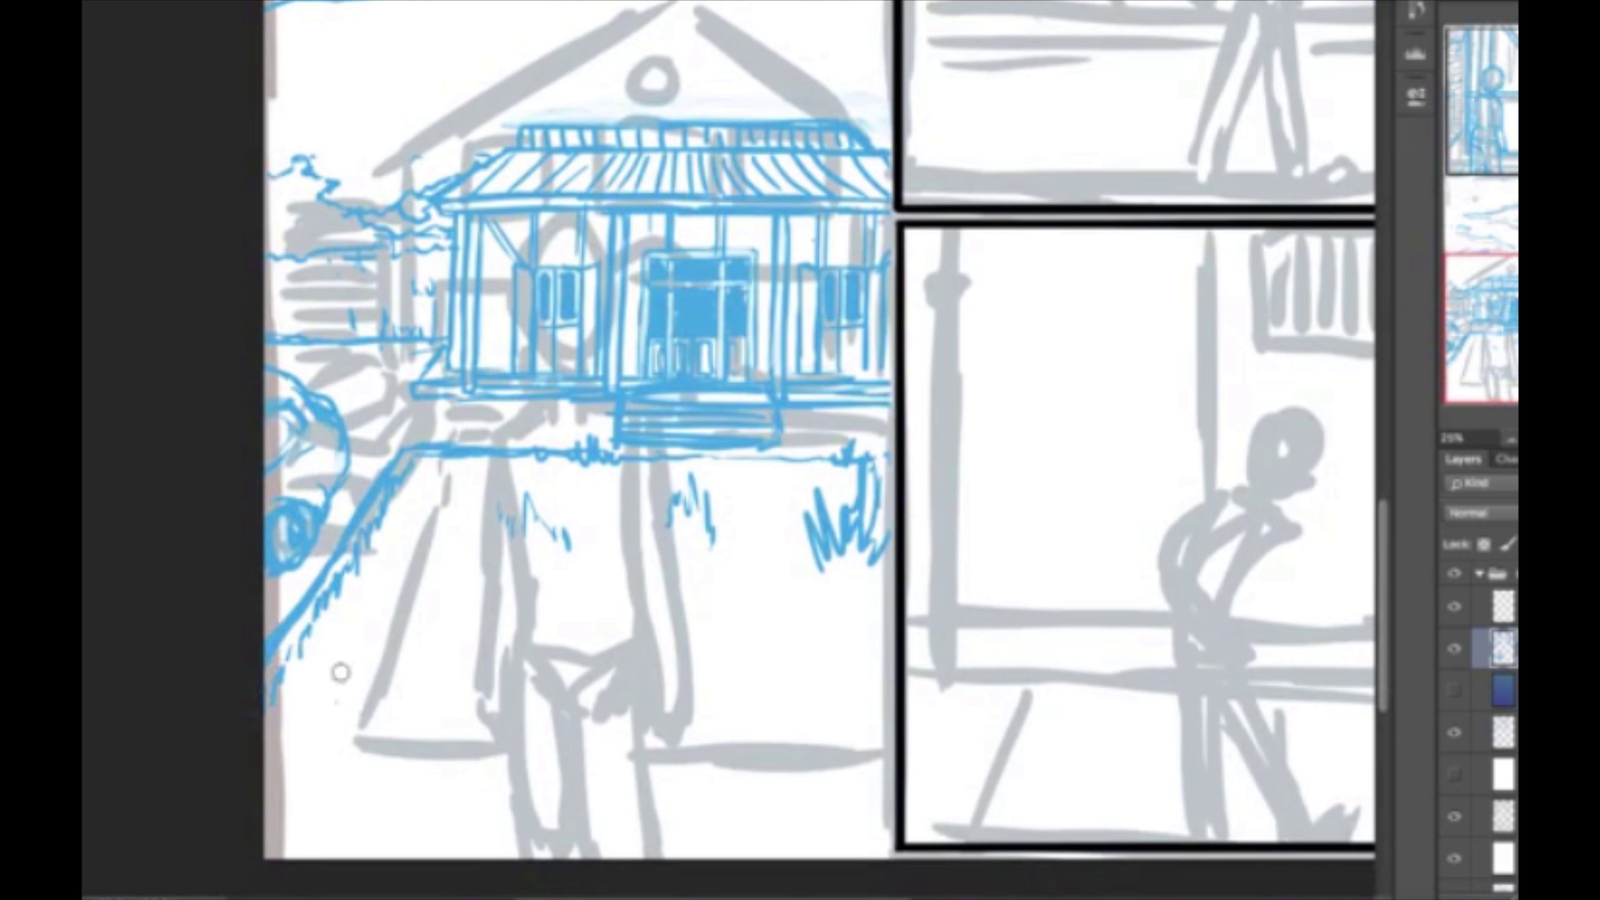
Add blue grass strokes at bottom-left, in the yard and beside the path.
left_click_drag(393, 662, 388, 722)
left_click_drag(327, 766, 309, 813)
left_click_drag(725, 687, 703, 794)
mouse_move(819, 684)
left_mouse_down()
mouse_move(817, 734)
mouse_move(882, 772)
left_mouse_up()
left_click_drag(769, 586, 819, 681)
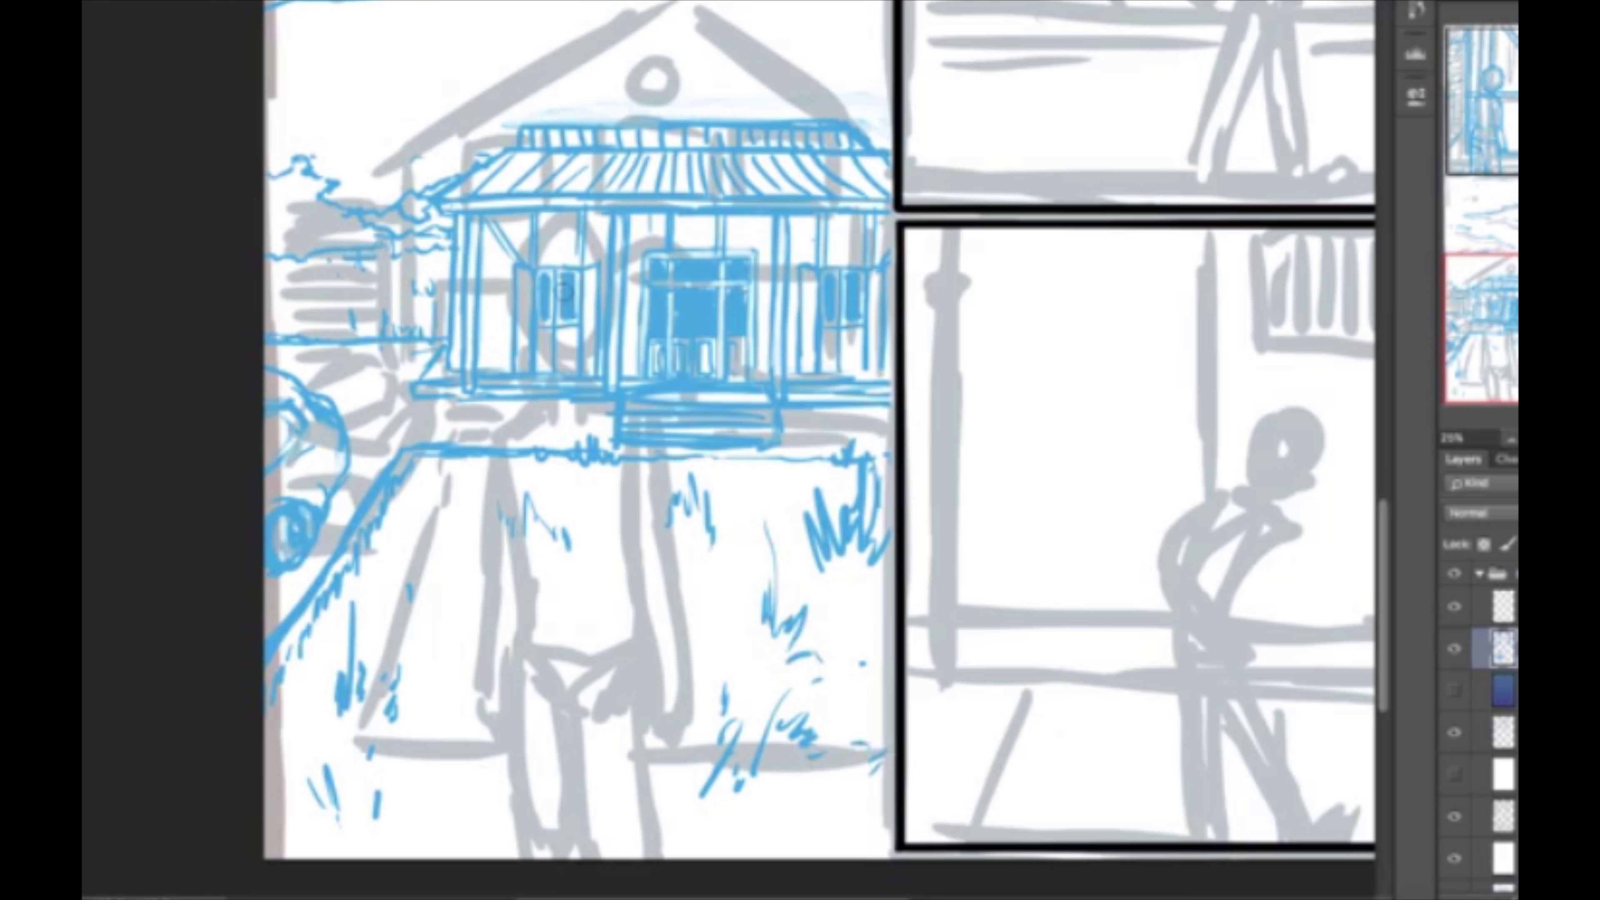
Draw the figure's head oval, neck, shoulders and torso outline, cleaning up inner lines.
mouse_move(561, 230)
left_mouse_down()
mouse_move(567, 363)
mouse_move(548, 410)
left_mouse_up()
mouse_move(555, 271)
left_mouse_down()
mouse_move(567, 347)
mouse_move(580, 341)
mouse_move(574, 416)
mouse_move(504, 504)
left_mouse_up()
mouse_move(504, 505)
left_mouse_down()
mouse_move(572, 509)
mouse_move(624, 381)
left_mouse_up()
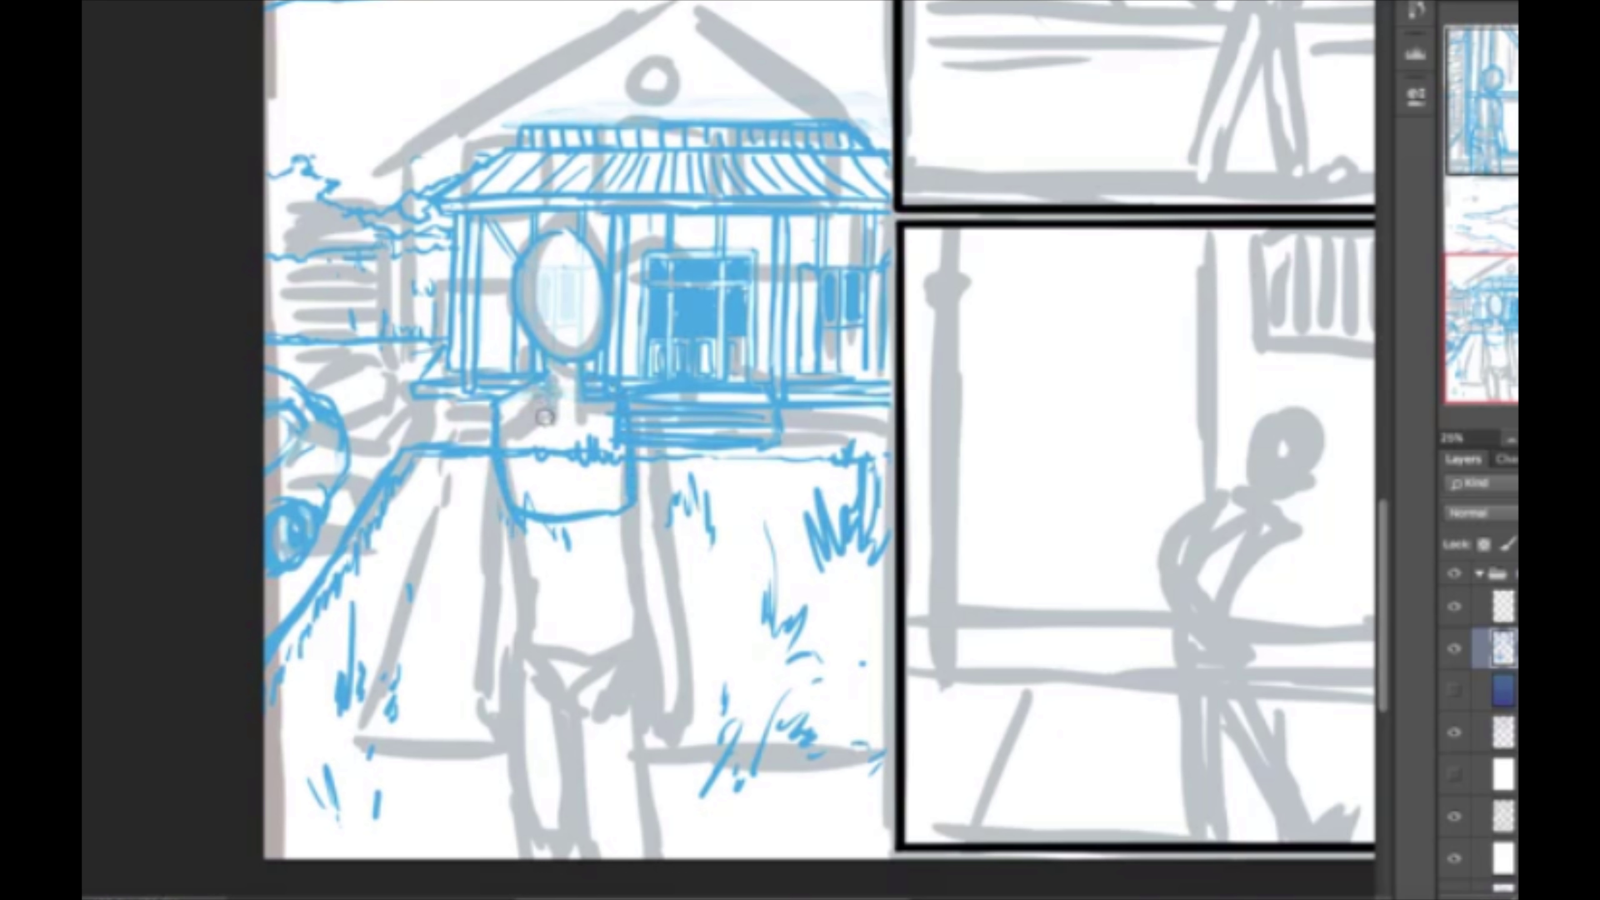
left_click_drag(545, 416, 630, 480)
left_click_drag(507, 454, 617, 451)
mouse_move(513, 516)
left_mouse_down()
mouse_move(526, 571)
mouse_move(621, 571)
left_mouse_up()
left_click_drag(624, 570, 626, 520)
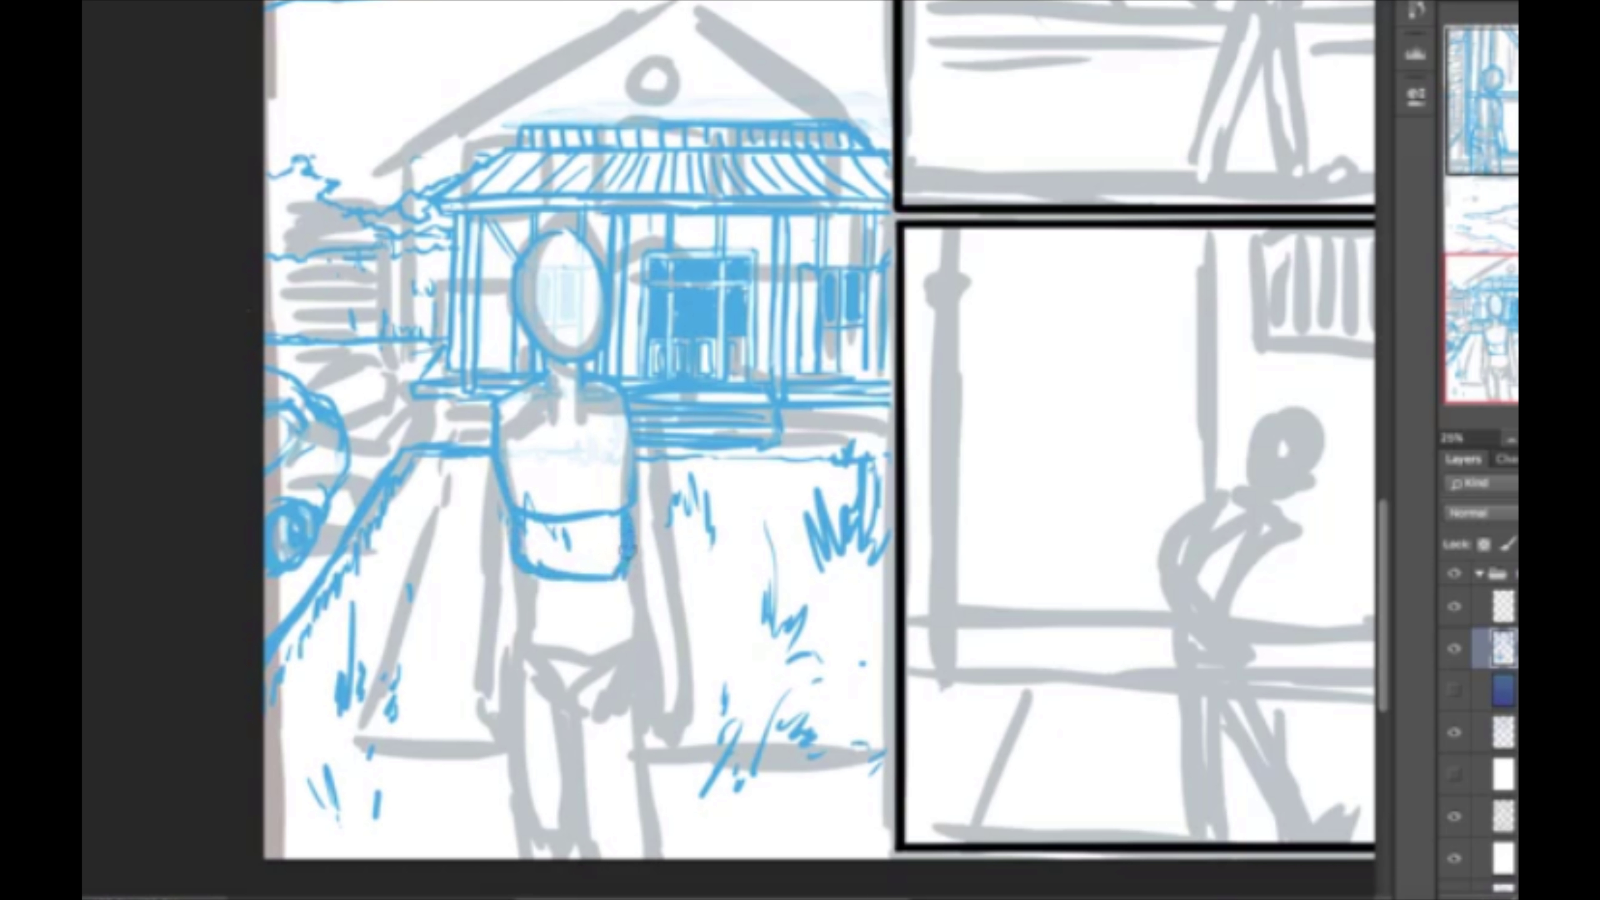
left_click_drag(514, 561, 585, 615)
left_click_drag(615, 548, 630, 614)
mouse_move(638, 512)
left_mouse_down()
mouse_move(554, 571)
mouse_move(612, 571)
left_mouse_up()
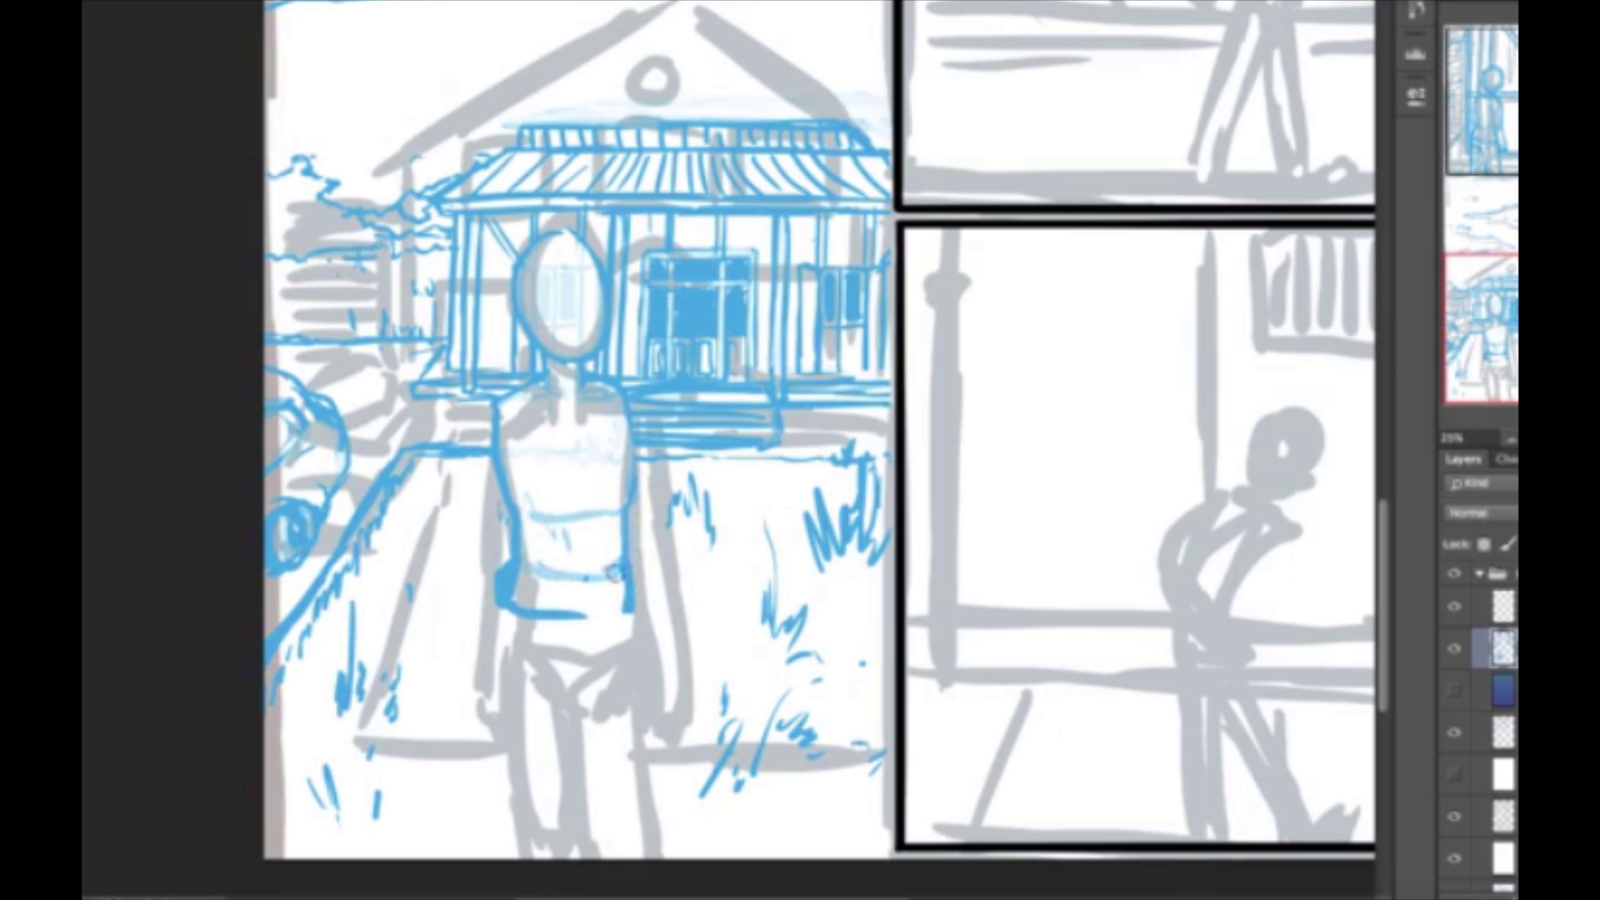
Draw the shorts and legs down to the panel bottom, erasing the knee circle and stray strokes.
left_click_drag(507, 611, 500, 782)
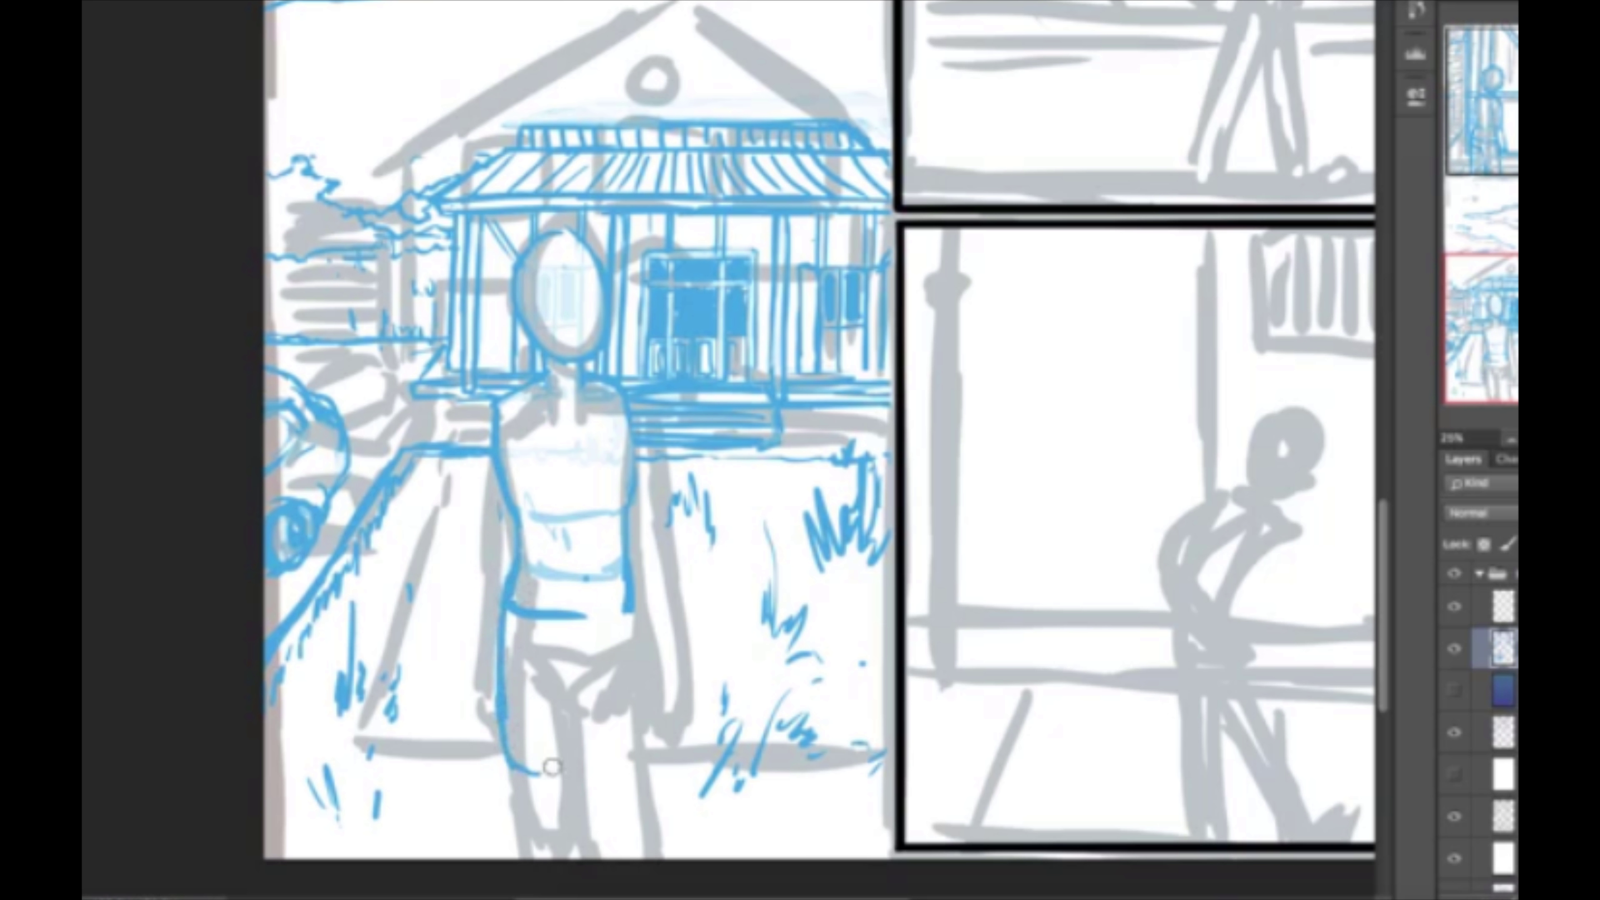
left_click_drag(586, 616, 589, 706)
mouse_move(630, 615)
left_mouse_down()
mouse_move(633, 751)
mouse_move(570, 706)
mouse_move(551, 861)
left_mouse_up()
left_click_drag(503, 746, 495, 854)
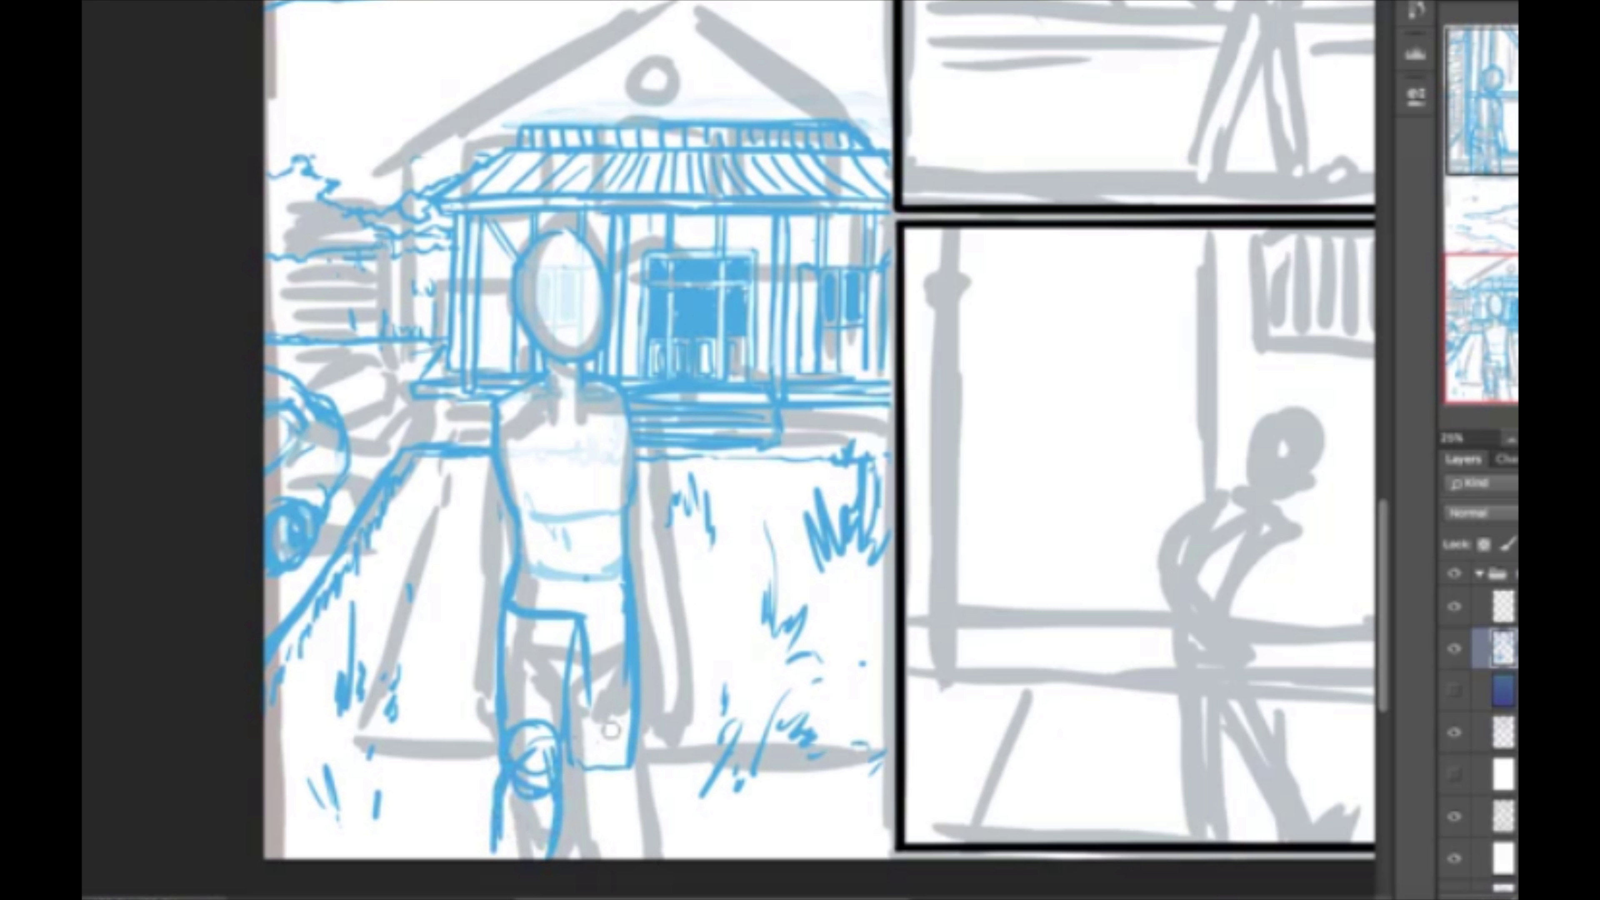
left_click_drag(639, 700, 598, 782)
left_click_drag(585, 693, 571, 861)
left_click_drag(602, 740, 576, 776)
left_click_drag(627, 746, 637, 860)
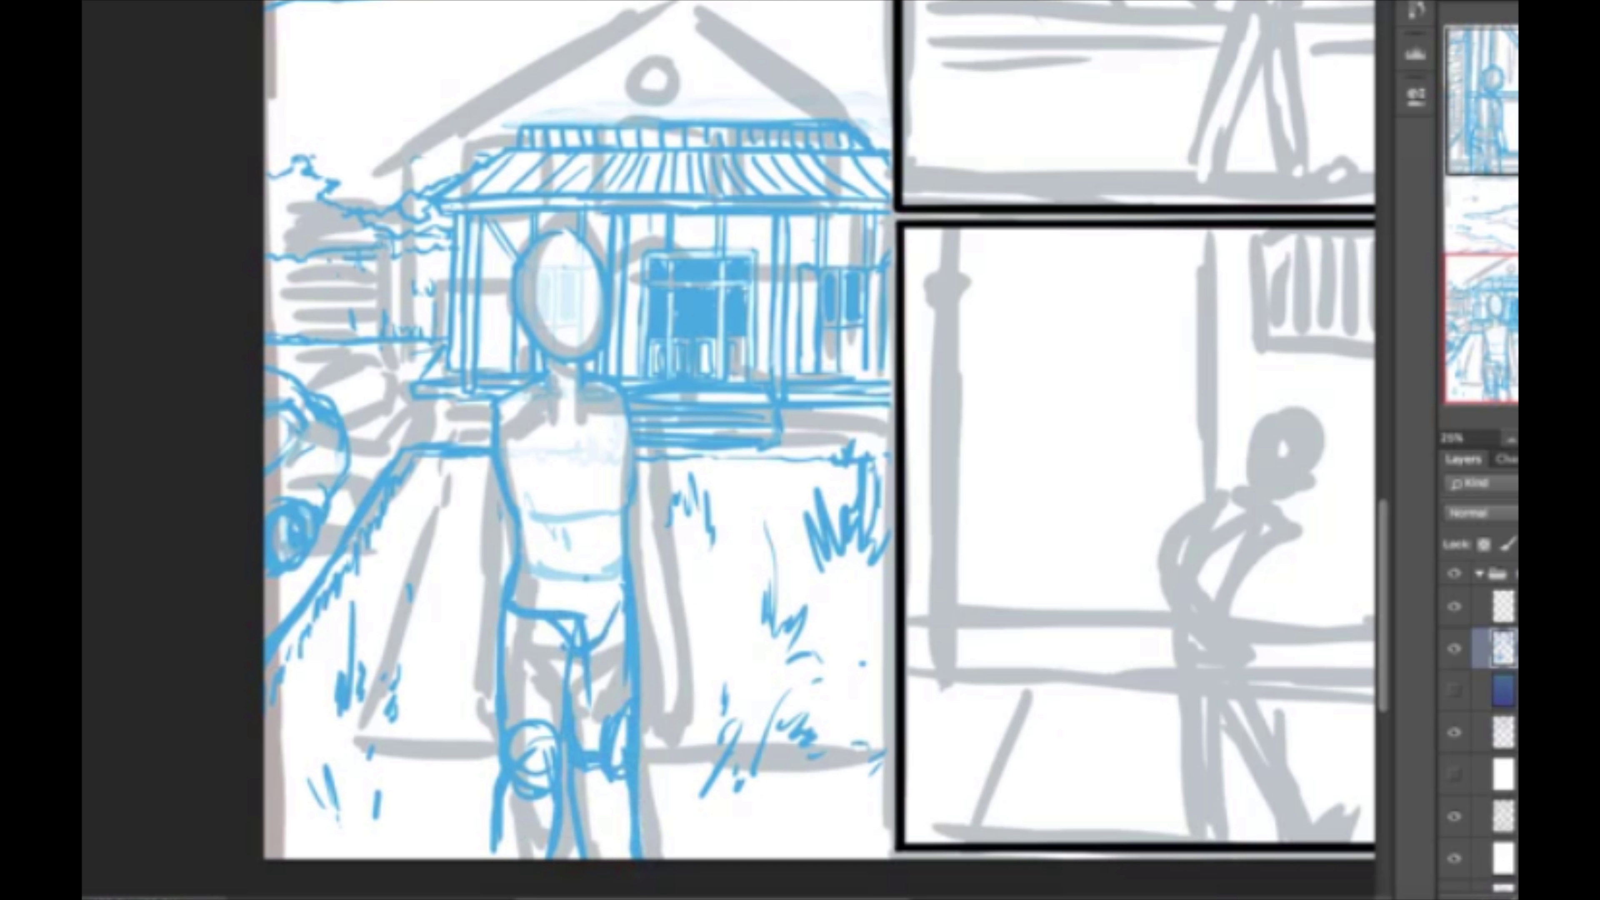
left_click_drag(582, 652, 621, 785)
left_click_drag(627, 571, 548, 820)
left_click_drag(523, 580, 498, 700)
Redraw and rework the leg lines, outlining both legs and adding a foot.
mouse_move(491, 404)
left_mouse_down()
mouse_move(479, 492)
mouse_move(507, 592)
mouse_move(470, 703)
left_mouse_up()
left_click_drag(630, 576, 635, 690)
left_click_drag(640, 621, 649, 757)
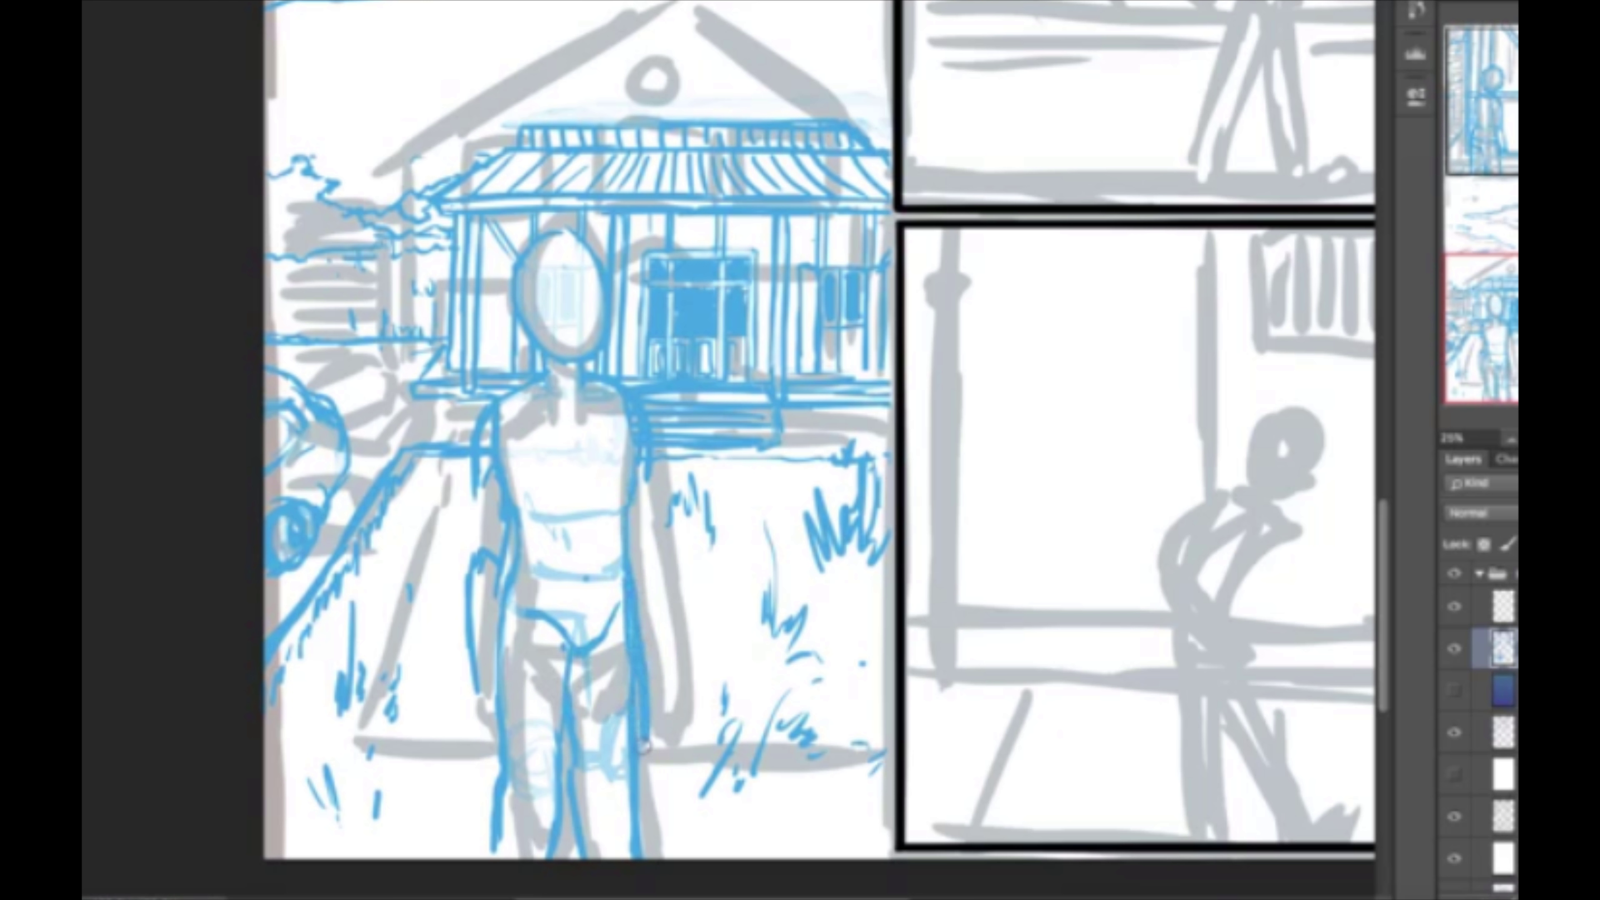
left_click_drag(576, 665, 582, 742)
left_click_drag(582, 719, 609, 776)
left_click_drag(580, 703, 586, 851)
left_click_drag(636, 779, 642, 864)
mouse_move(631, 595)
left_mouse_down()
mouse_move(655, 752)
mouse_move(608, 839)
left_mouse_up()
left_click_drag(656, 728, 637, 851)
mouse_move(504, 861)
left_mouse_down()
mouse_move(495, 715)
mouse_move(564, 782)
mouse_move(554, 861)
left_mouse_up()
Trace the torso's sides, erase excess outline and leg strokes, and draw the left arm.
left_click_drag(630, 498, 655, 583)
left_click_drag(649, 703, 646, 467)
left_click_drag(486, 577, 484, 706)
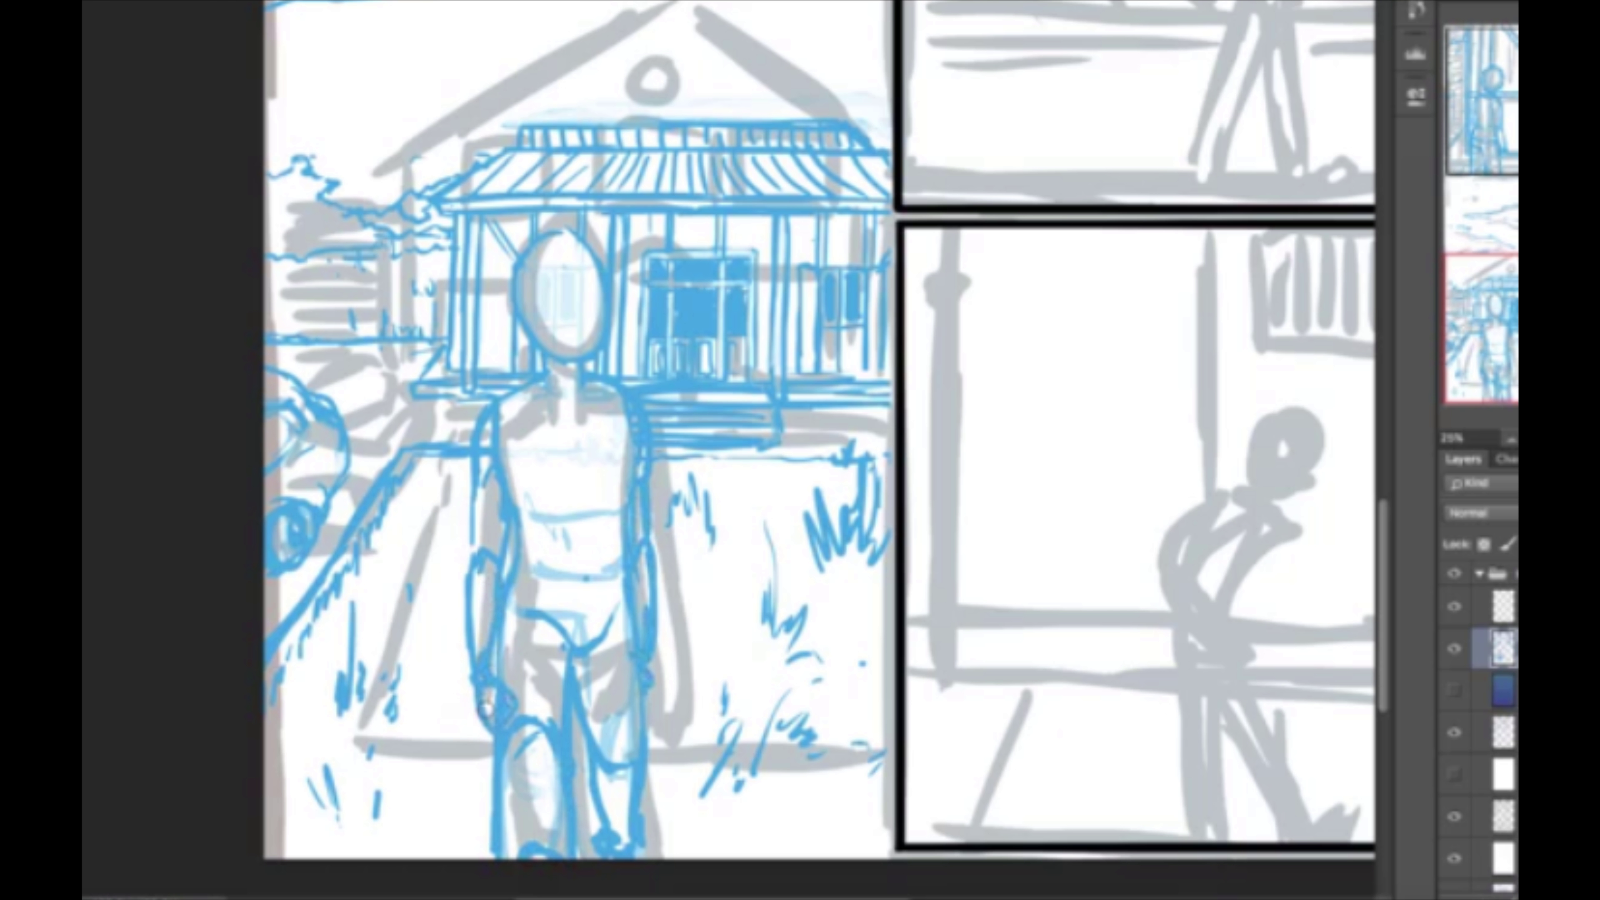
mouse_move(480, 571)
left_mouse_down()
mouse_move(488, 724)
mouse_move(504, 415)
left_mouse_up()
left_click_drag(627, 416, 639, 589)
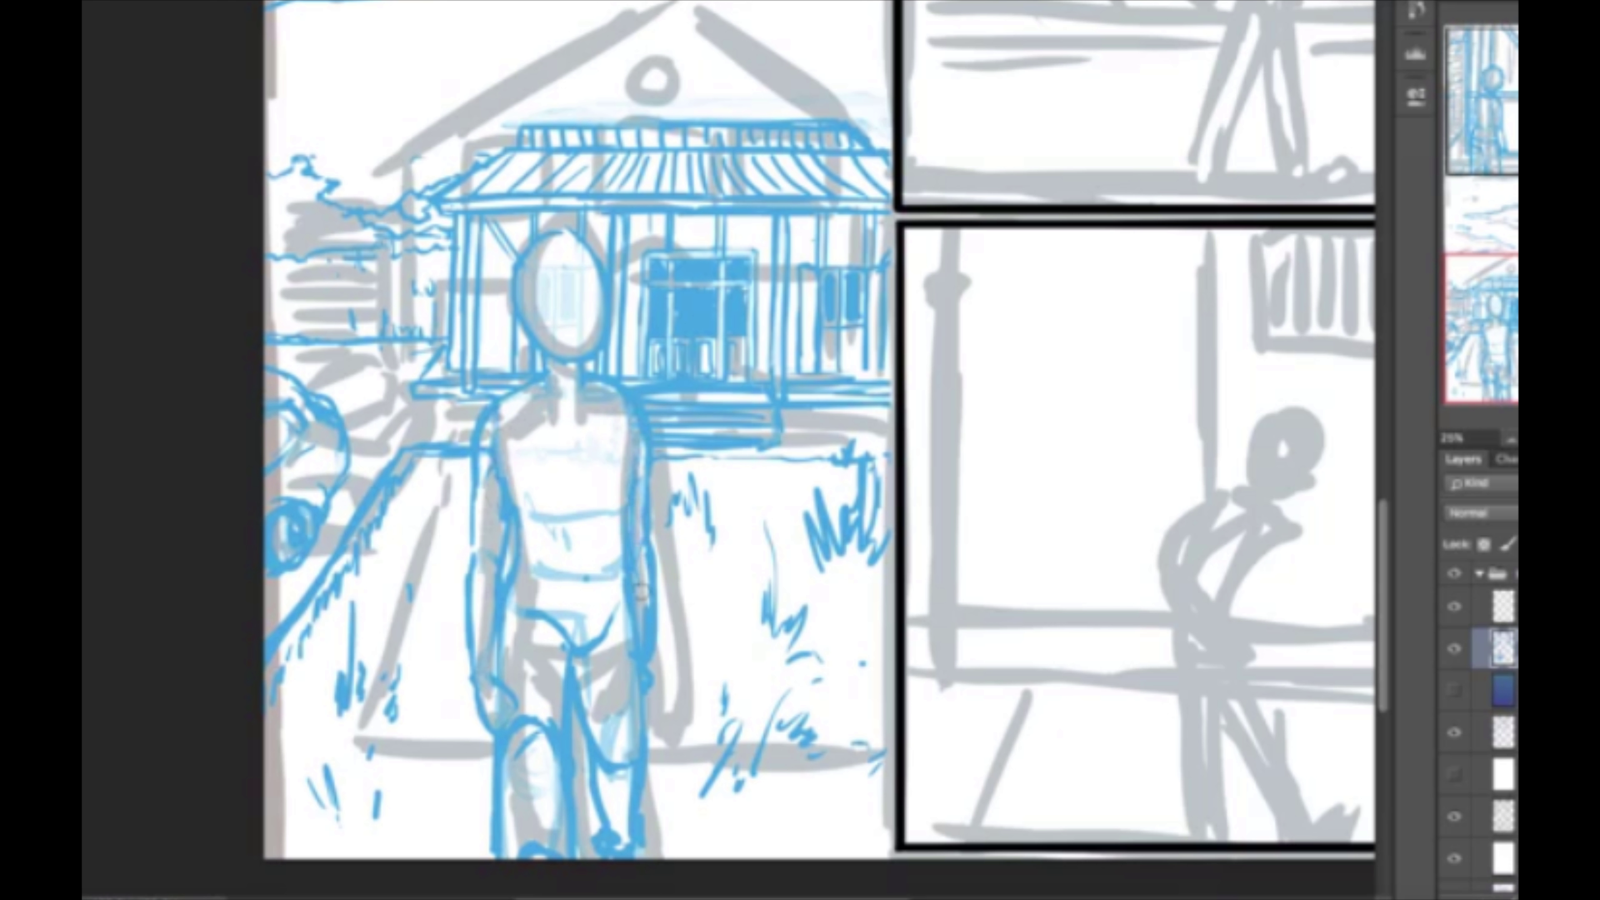
left_click_drag(543, 841, 571, 719)
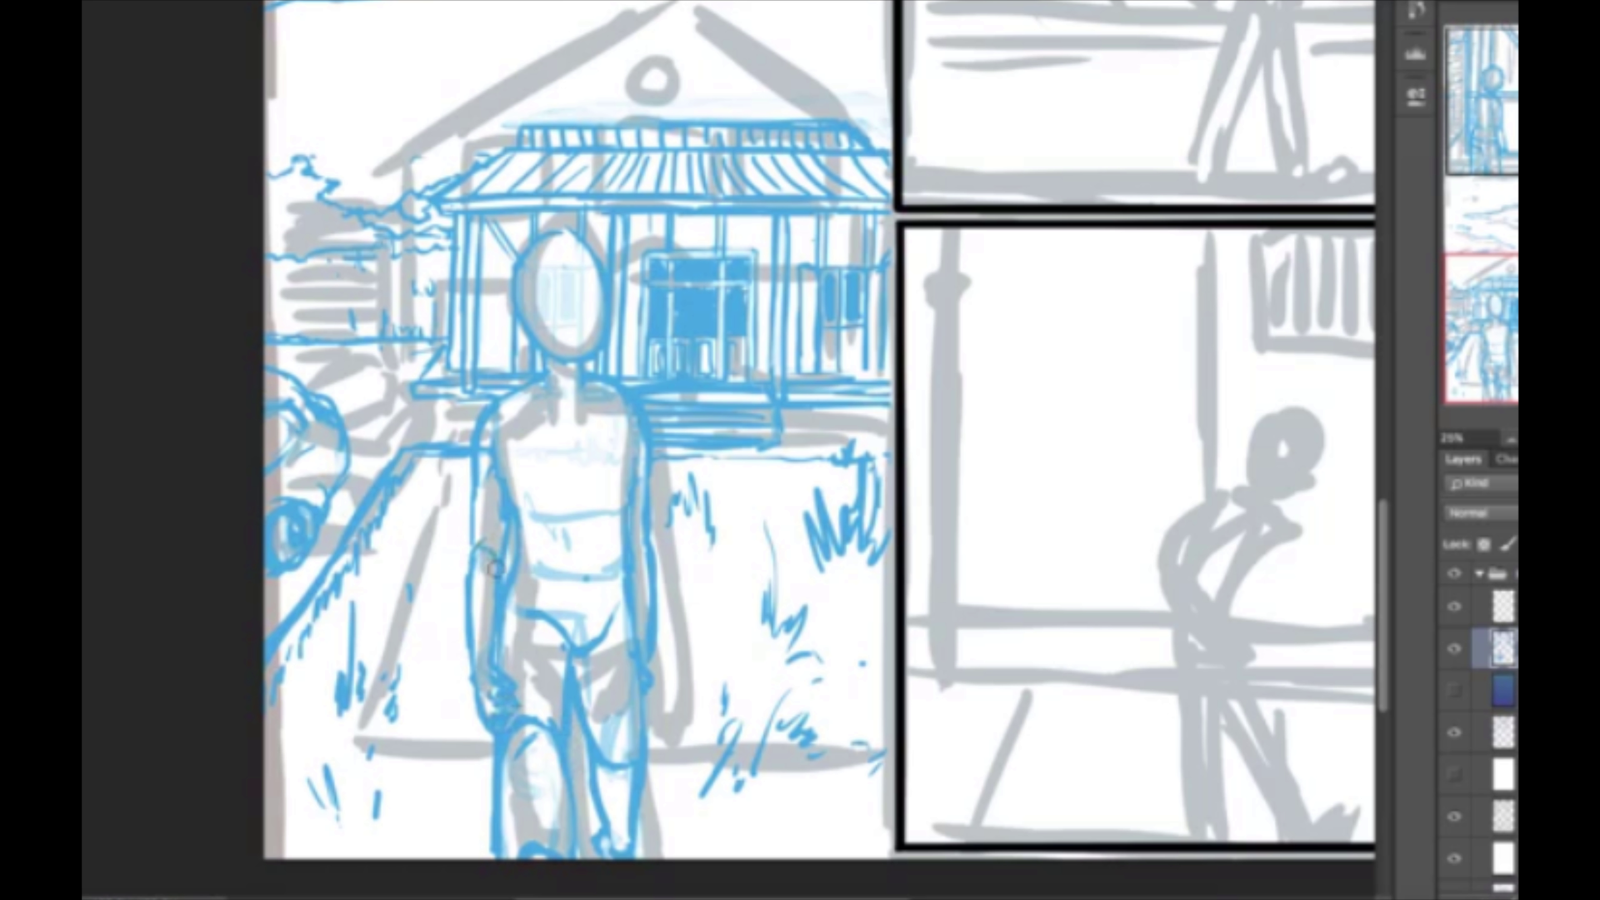
left_click_drag(496, 570, 463, 672)
left_click_drag(473, 498, 479, 577)
Add a V-neck collar and waistband, fade the head oval, and draw mouth, nose and right eye.
left_click_drag(584, 399, 576, 463)
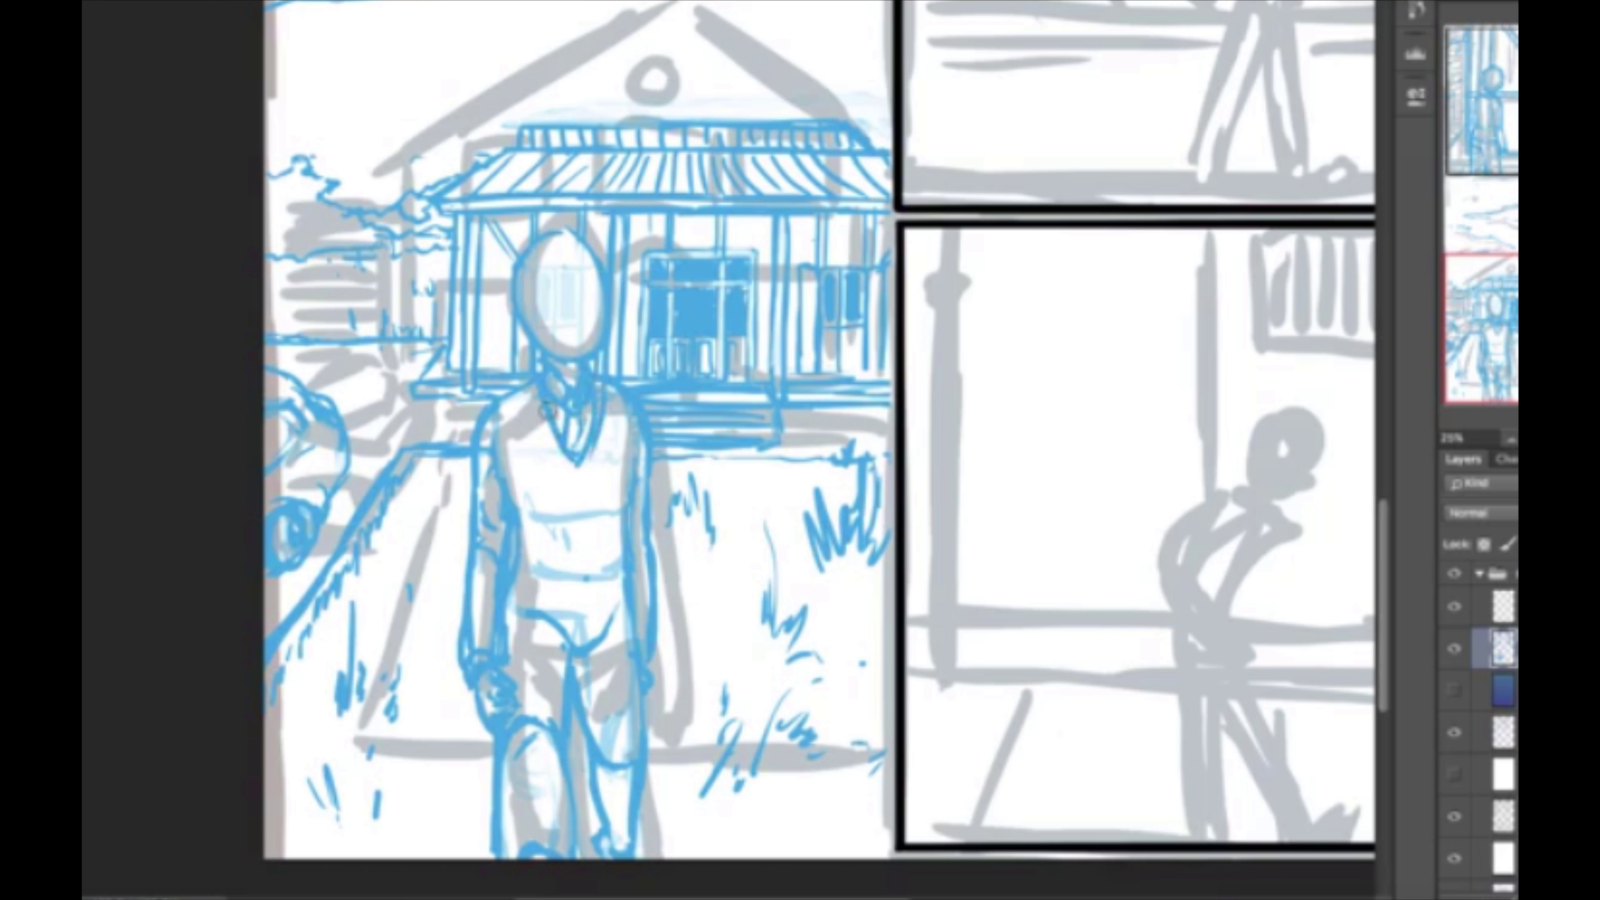
left_click_drag(535, 390, 574, 464)
left_click_drag(574, 549, 516, 555)
mouse_move(510, 630)
left_mouse_down()
mouse_move(633, 637)
mouse_move(574, 678)
left_mouse_up()
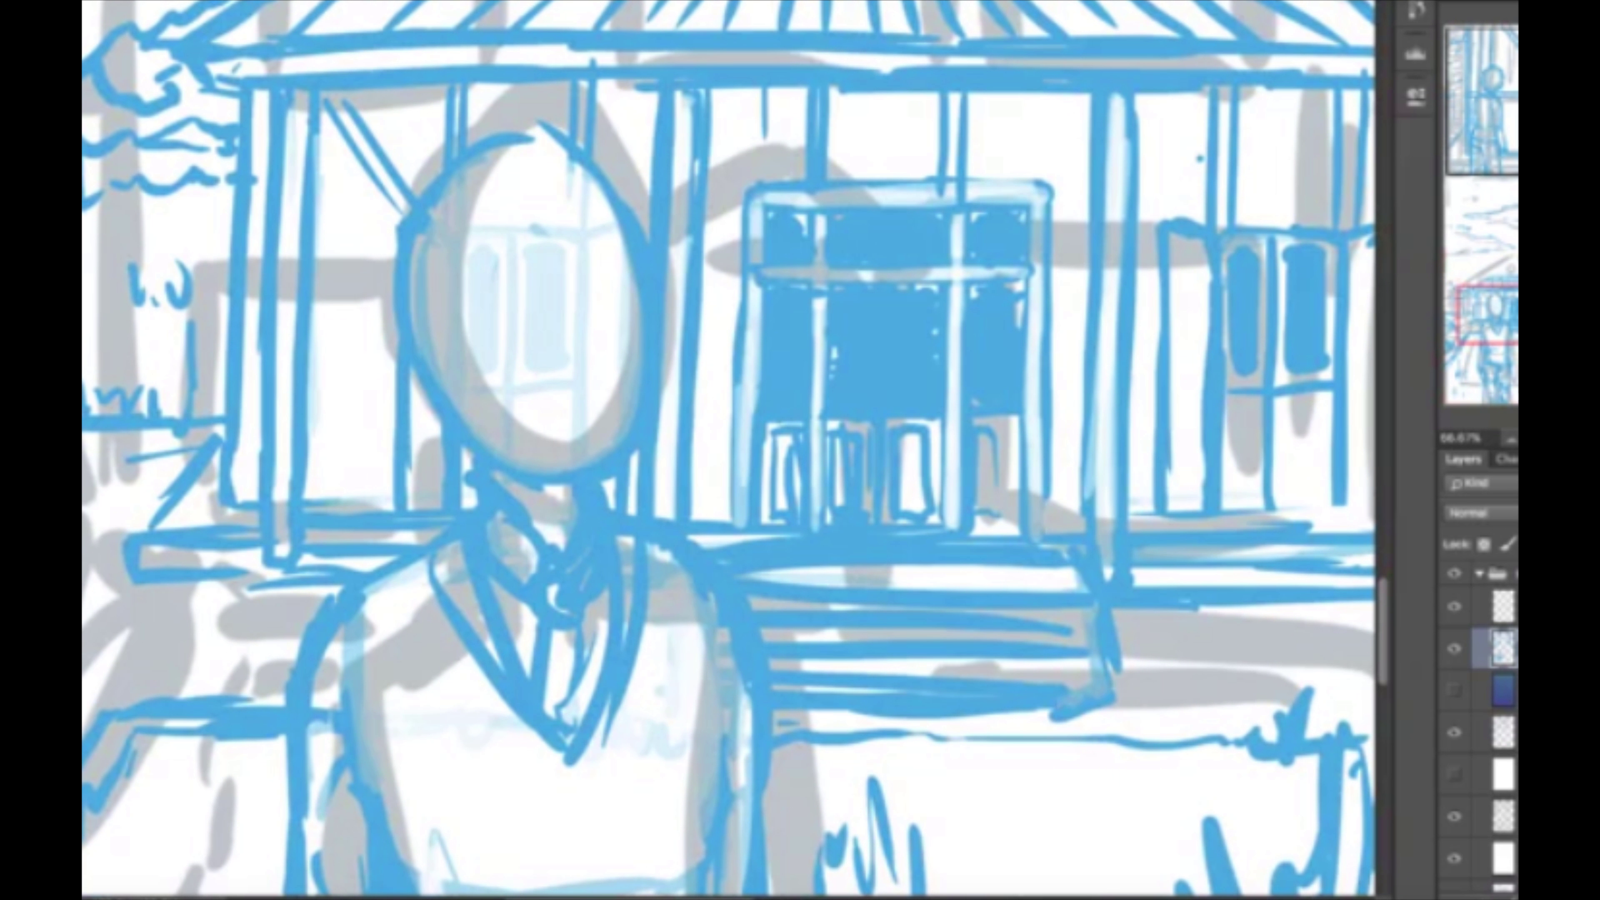
mouse_move(567, 492)
left_mouse_down()
mouse_move(543, 172)
mouse_move(435, 429)
left_mouse_up()
left_click_drag(553, 408, 590, 404)
mouse_move(591, 268)
left_mouse_down()
mouse_move(571, 372)
mouse_move(630, 318)
mouse_move(630, 291)
left_mouse_up()
Draw the figure's left eye and curly blue hair around the head.
mouse_move(492, 321)
left_mouse_down()
mouse_move(535, 330)
mouse_move(533, 293)
left_mouse_up()
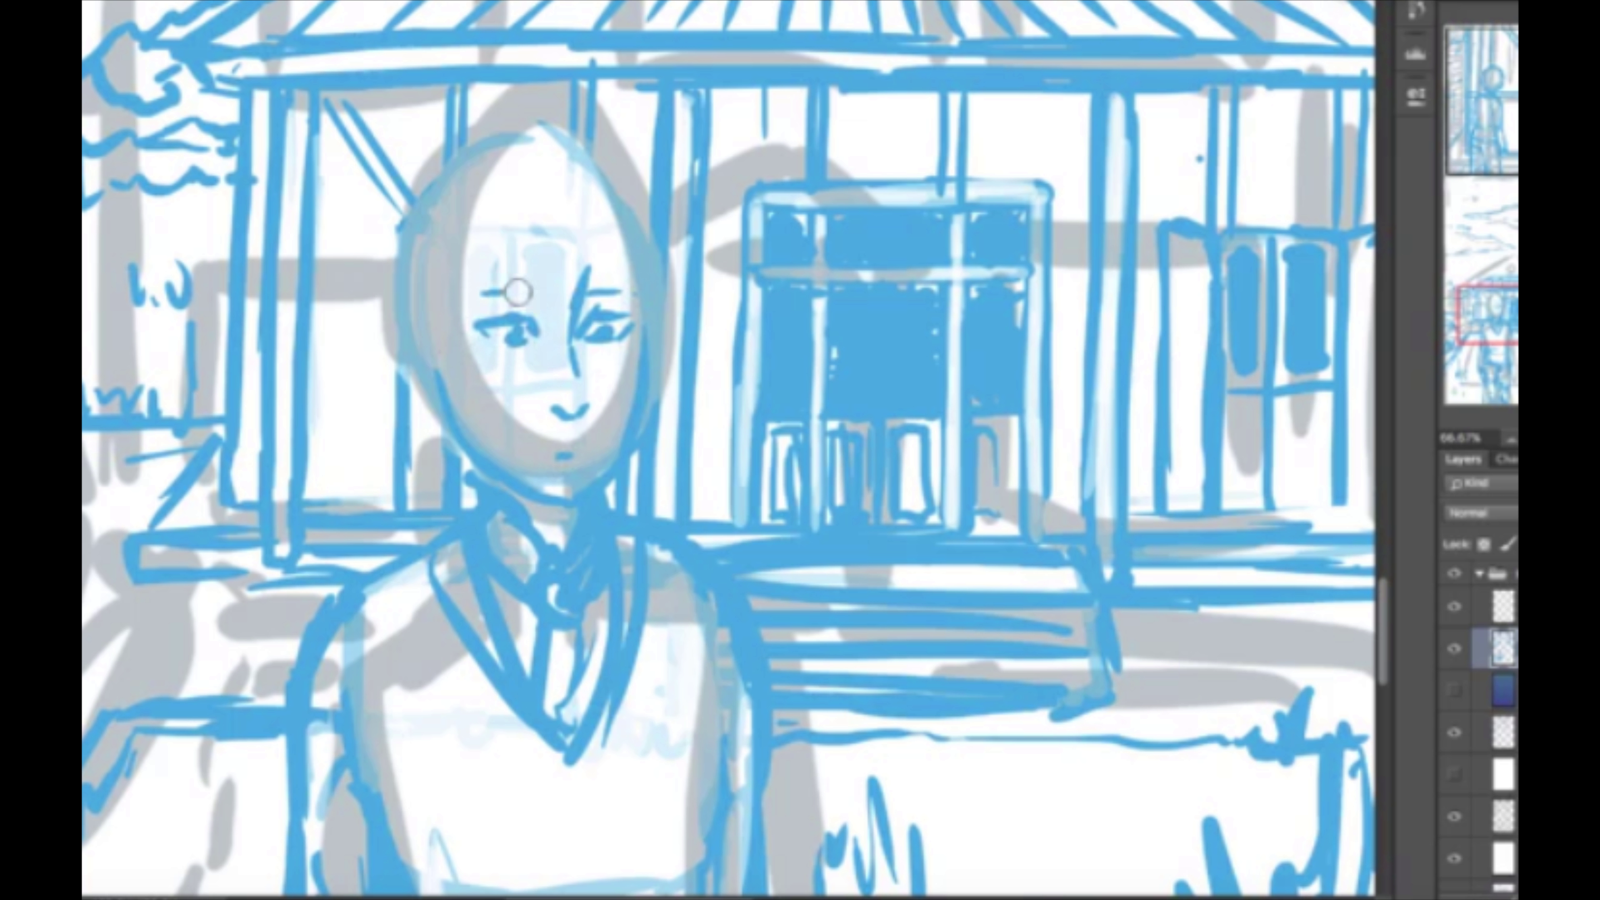
left_click_drag(416, 366, 435, 403)
left_click_drag(561, 220, 479, 341)
left_click_drag(441, 264, 428, 429)
left_click_drag(624, 239, 668, 379)
left_click_drag(404, 341, 416, 442)
Add more curly hair over the forehead and eyes, then fit the whole page in view.
key("ctrl+0")
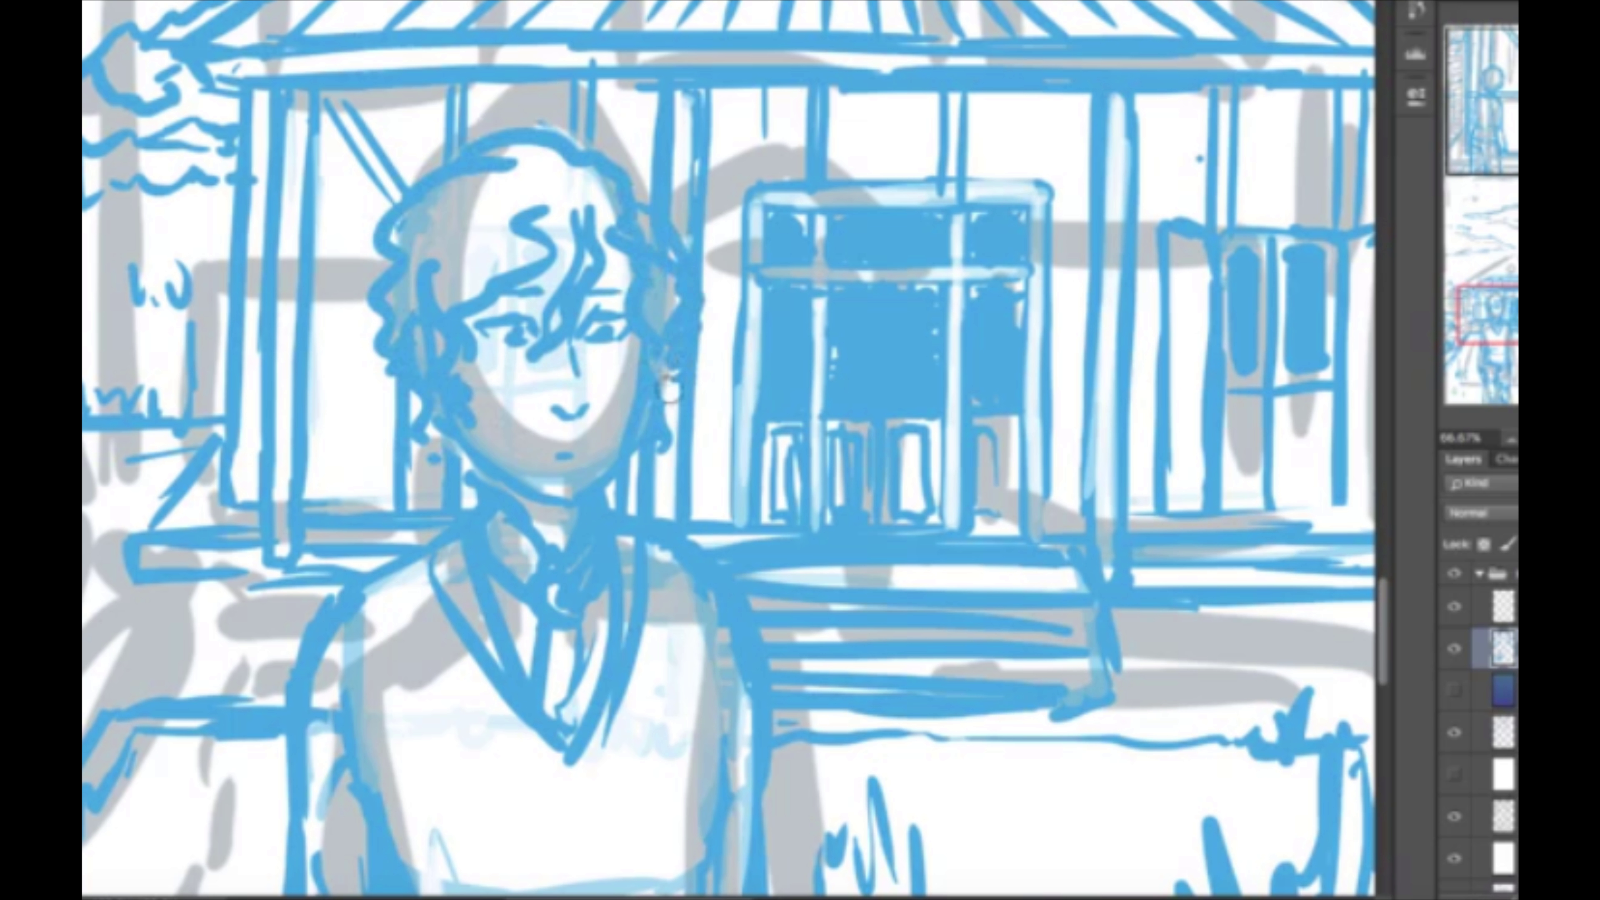
scroll(495, 694, "up", 5)
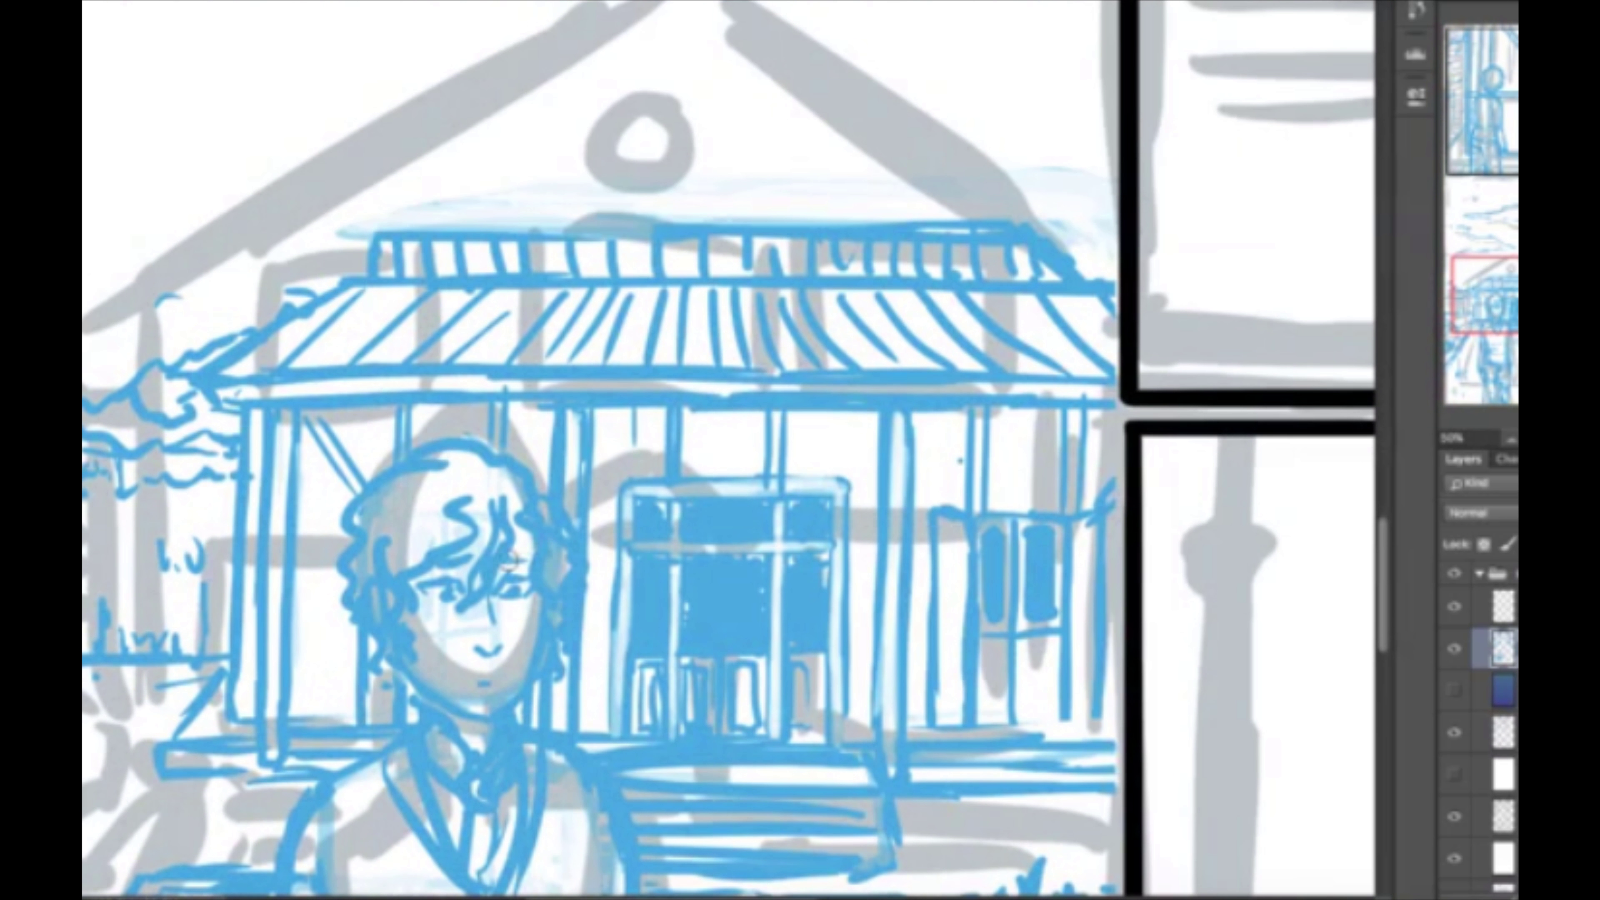
left_click_drag(512, 557, 532, 517)
mouse_move(485, 523)
left_mouse_down()
mouse_move(456, 554)
mouse_move(467, 583)
left_mouse_up()
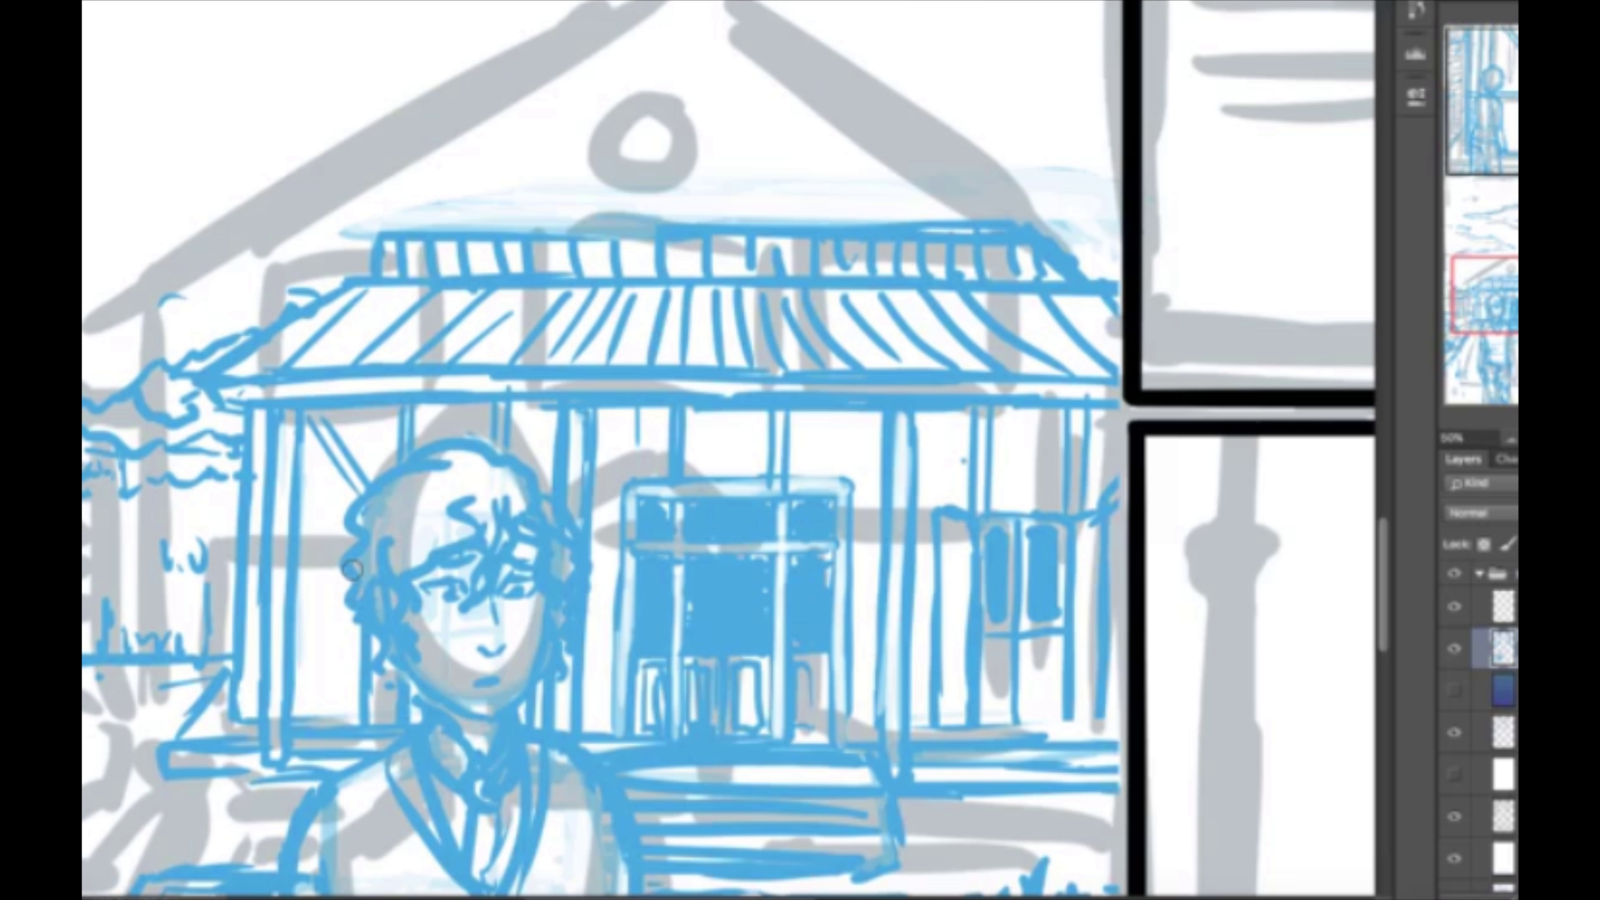
key("ctrl+0")
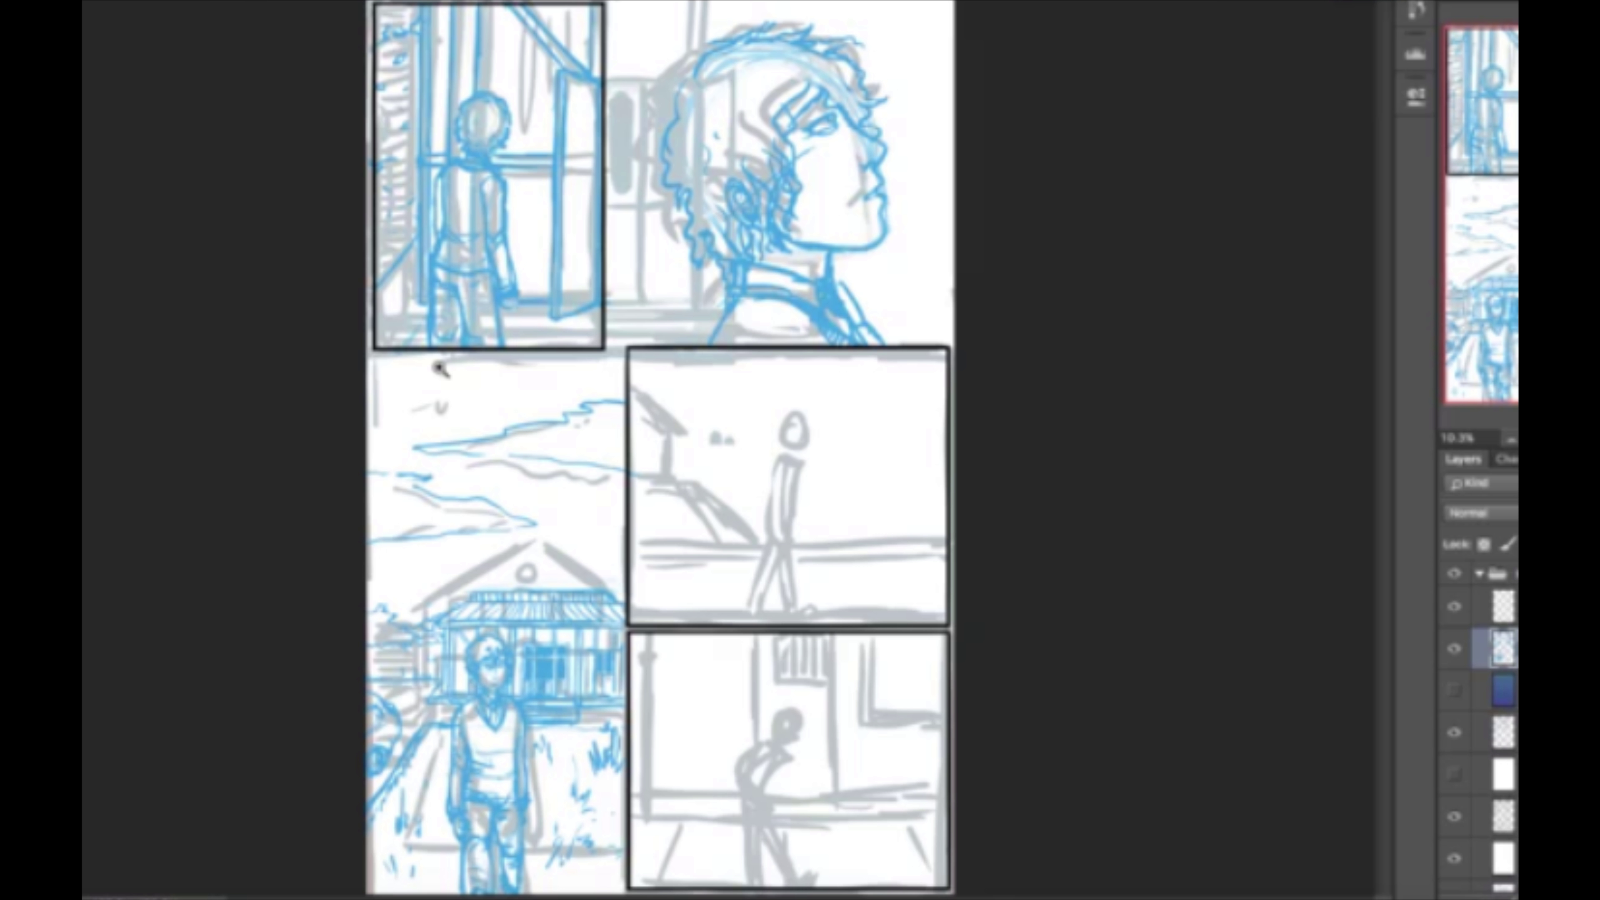
Outline the walking figure's torso in blue over the gray rough.
scroll(806, 523, "up", 5)
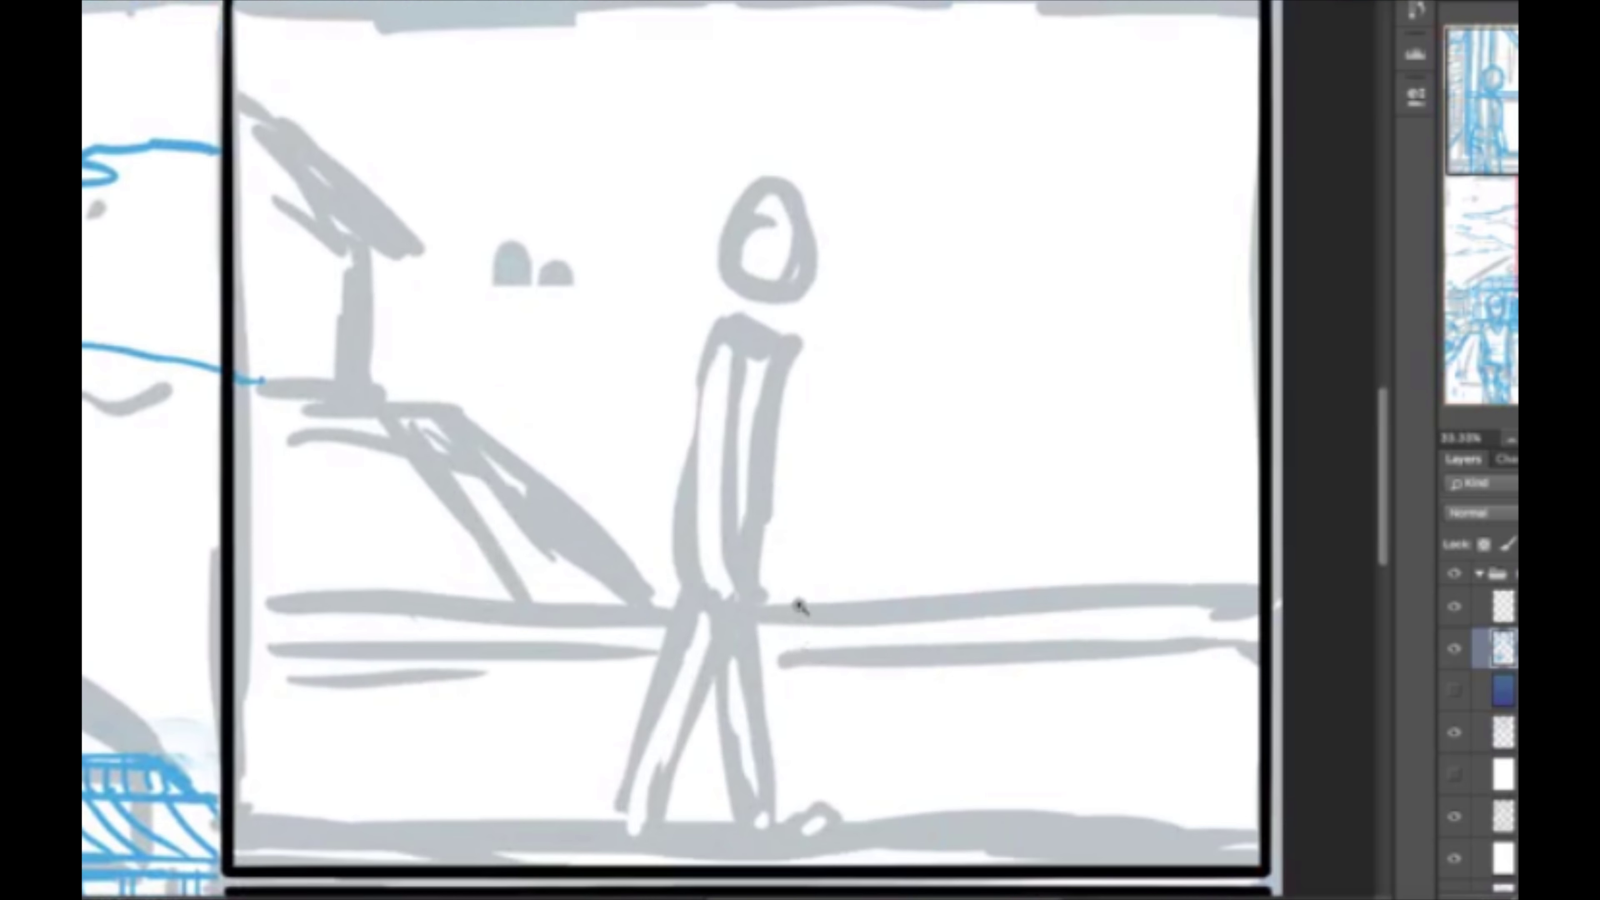
key("super+Tab")
left_click(123, 77)
left_click_drag(740, 204, 750, 375)
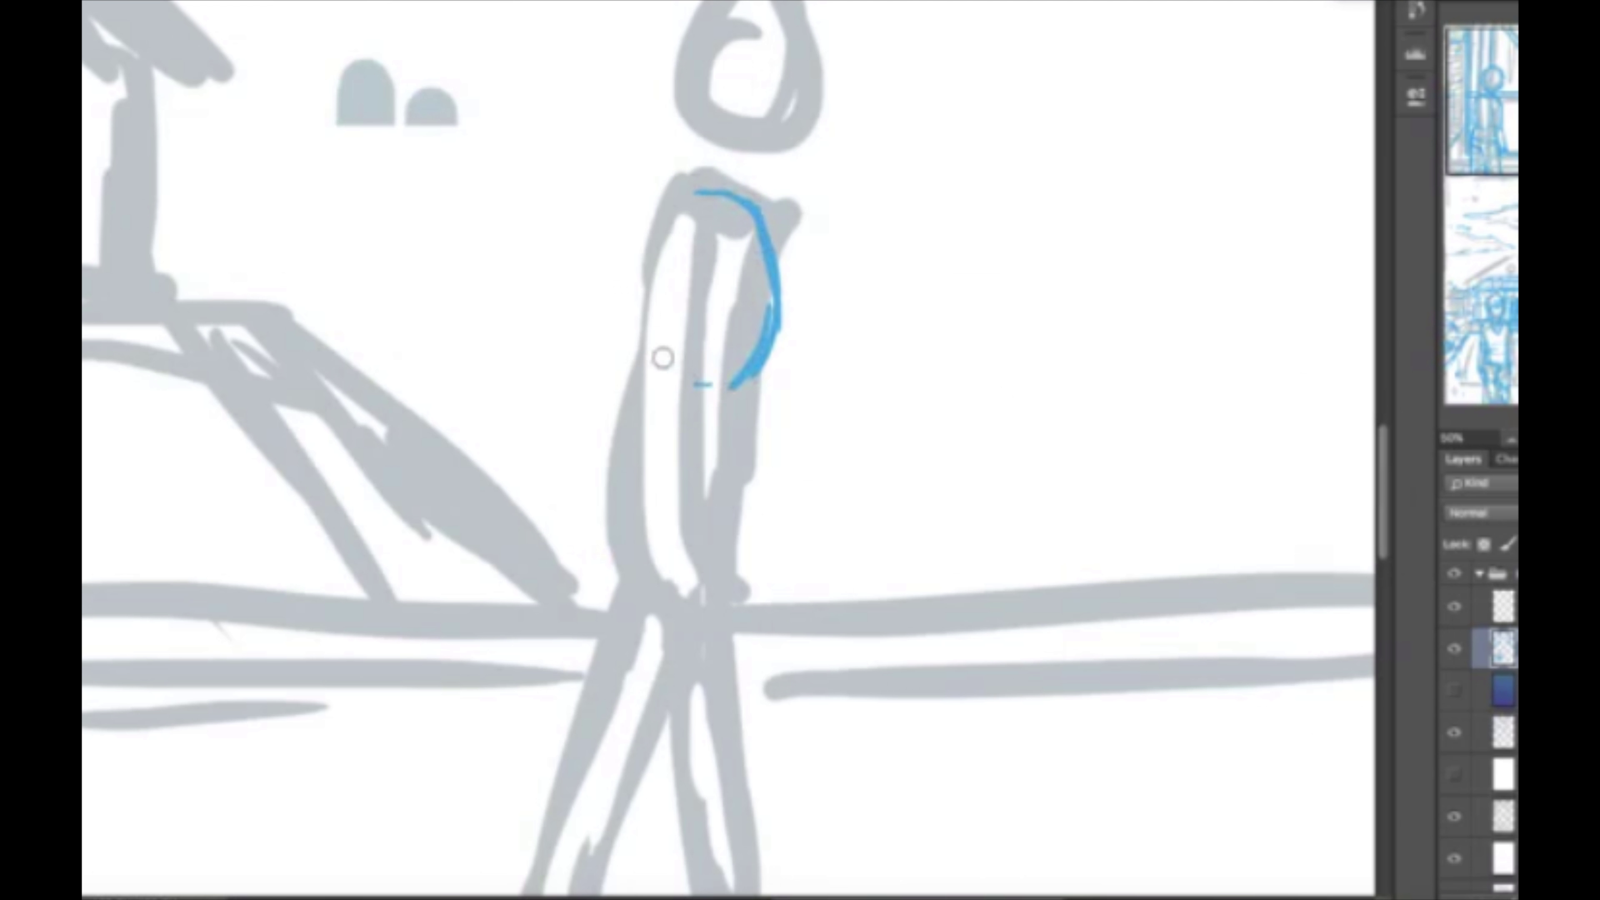
mouse_move(693, 186)
left_mouse_down()
mouse_move(653, 441)
mouse_move(718, 539)
left_mouse_up()
left_click_drag(753, 379, 731, 535)
key("ctrl+minus")
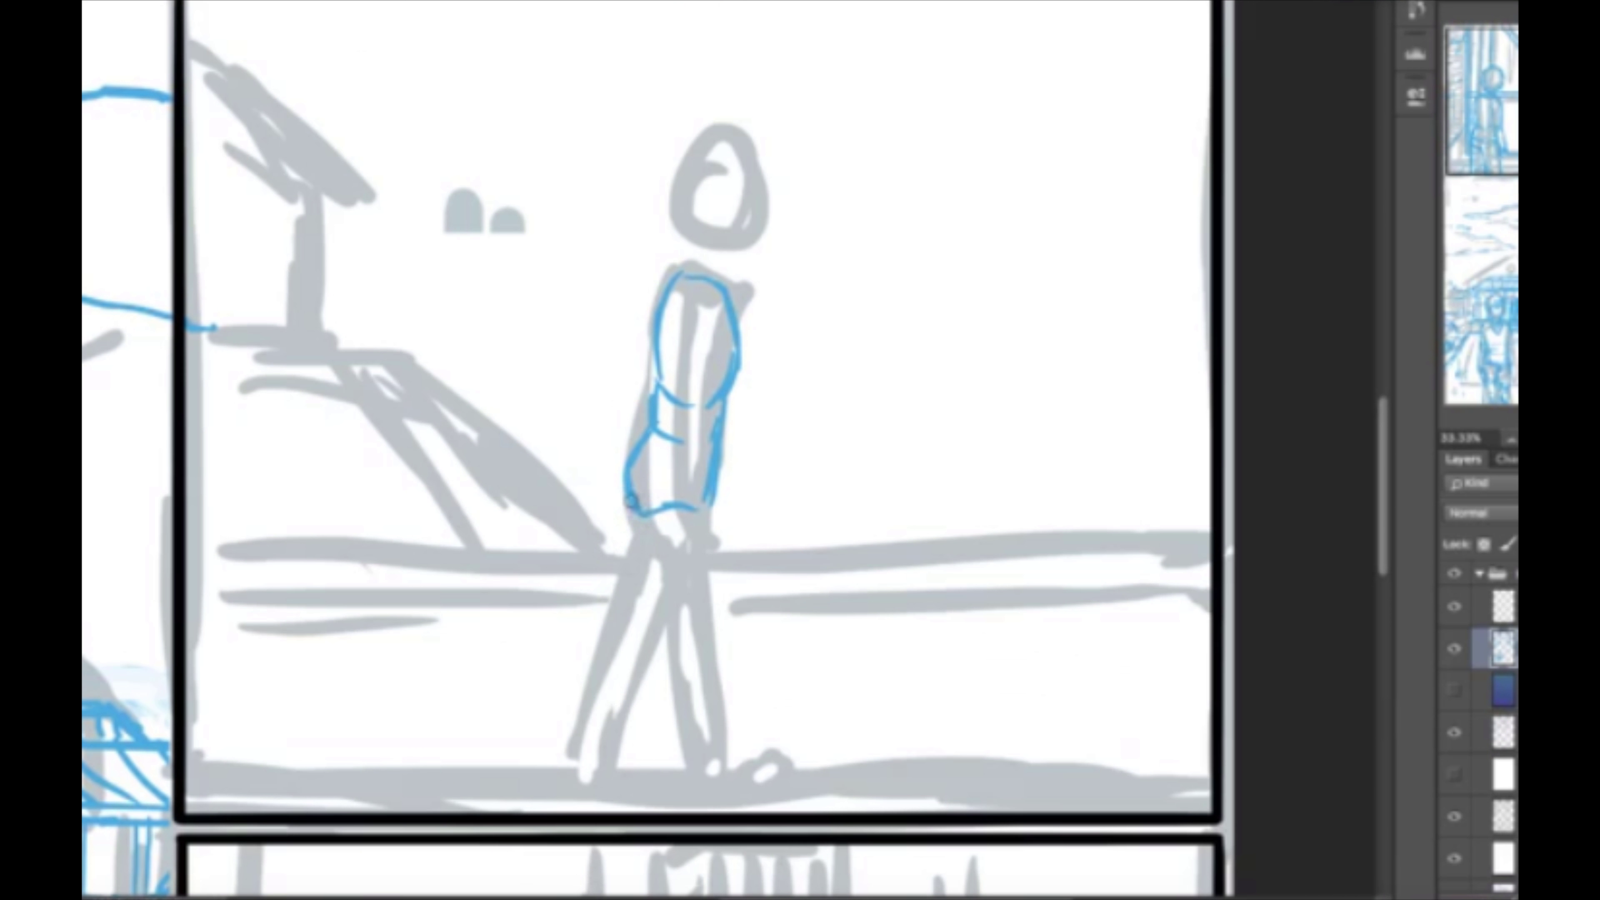
Outline the front and back legs with both feet on the ground line.
left_click_drag(632, 514, 620, 638)
mouse_move(709, 498)
left_mouse_down()
mouse_move(658, 639)
mouse_move(570, 778)
left_mouse_up()
mouse_move(660, 643)
left_mouse_down()
mouse_move(606, 791)
mouse_move(561, 806)
left_mouse_up()
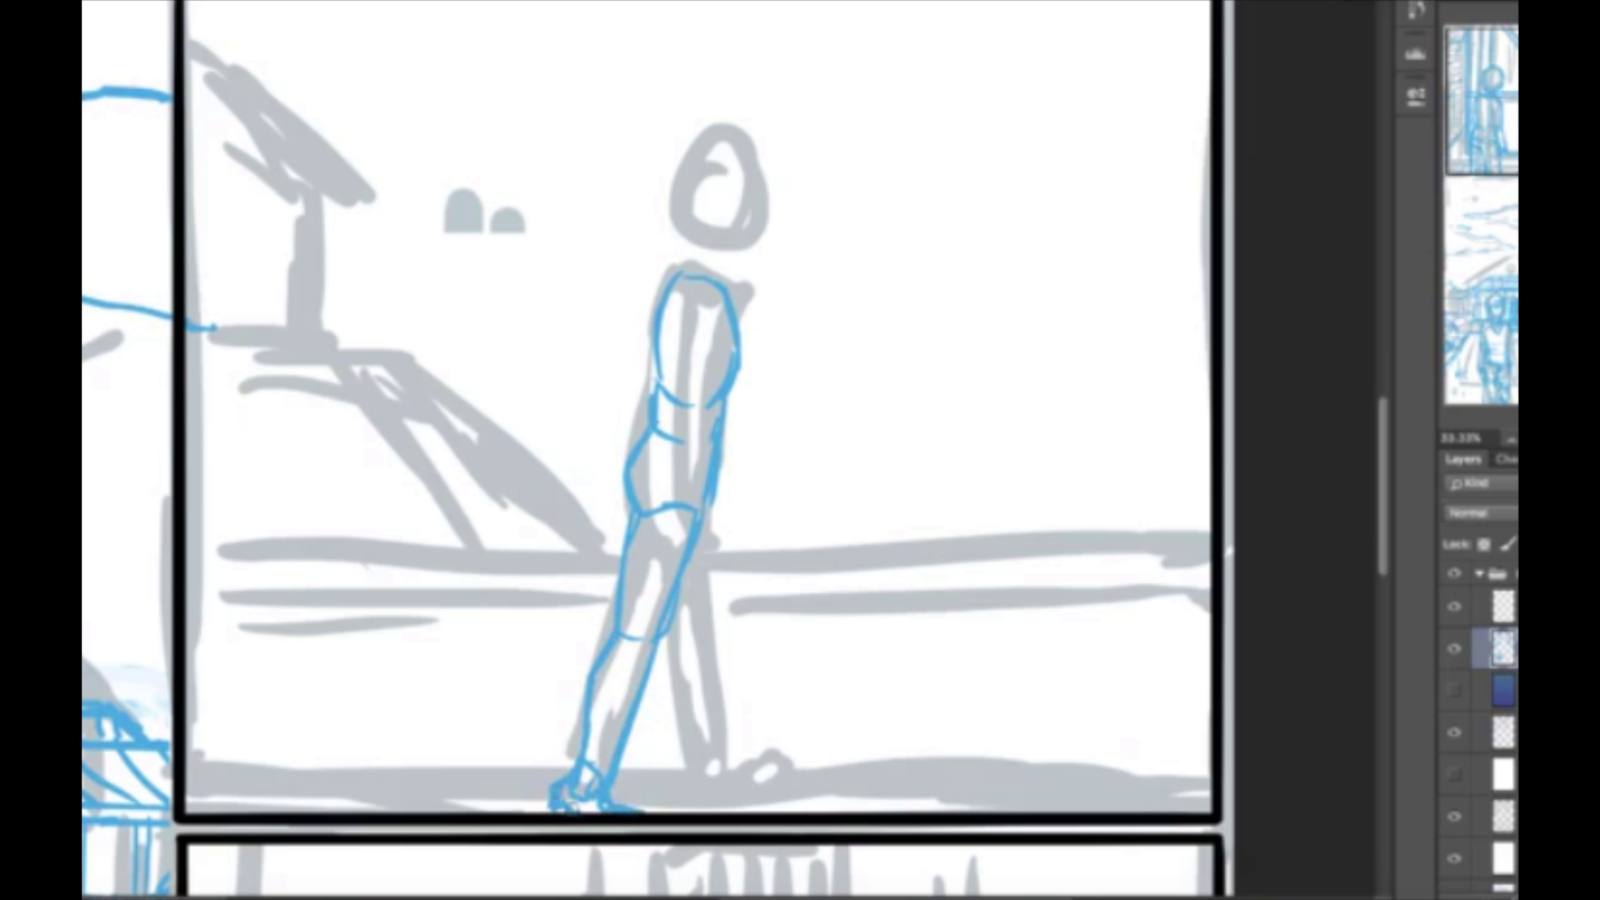
left_click_drag(722, 492, 712, 643)
mouse_move(705, 523)
left_mouse_down()
mouse_move(675, 630)
mouse_move(722, 804)
left_mouse_up()
mouse_move(716, 637)
left_mouse_down()
mouse_move(738, 756)
mouse_move(803, 750)
left_mouse_up()
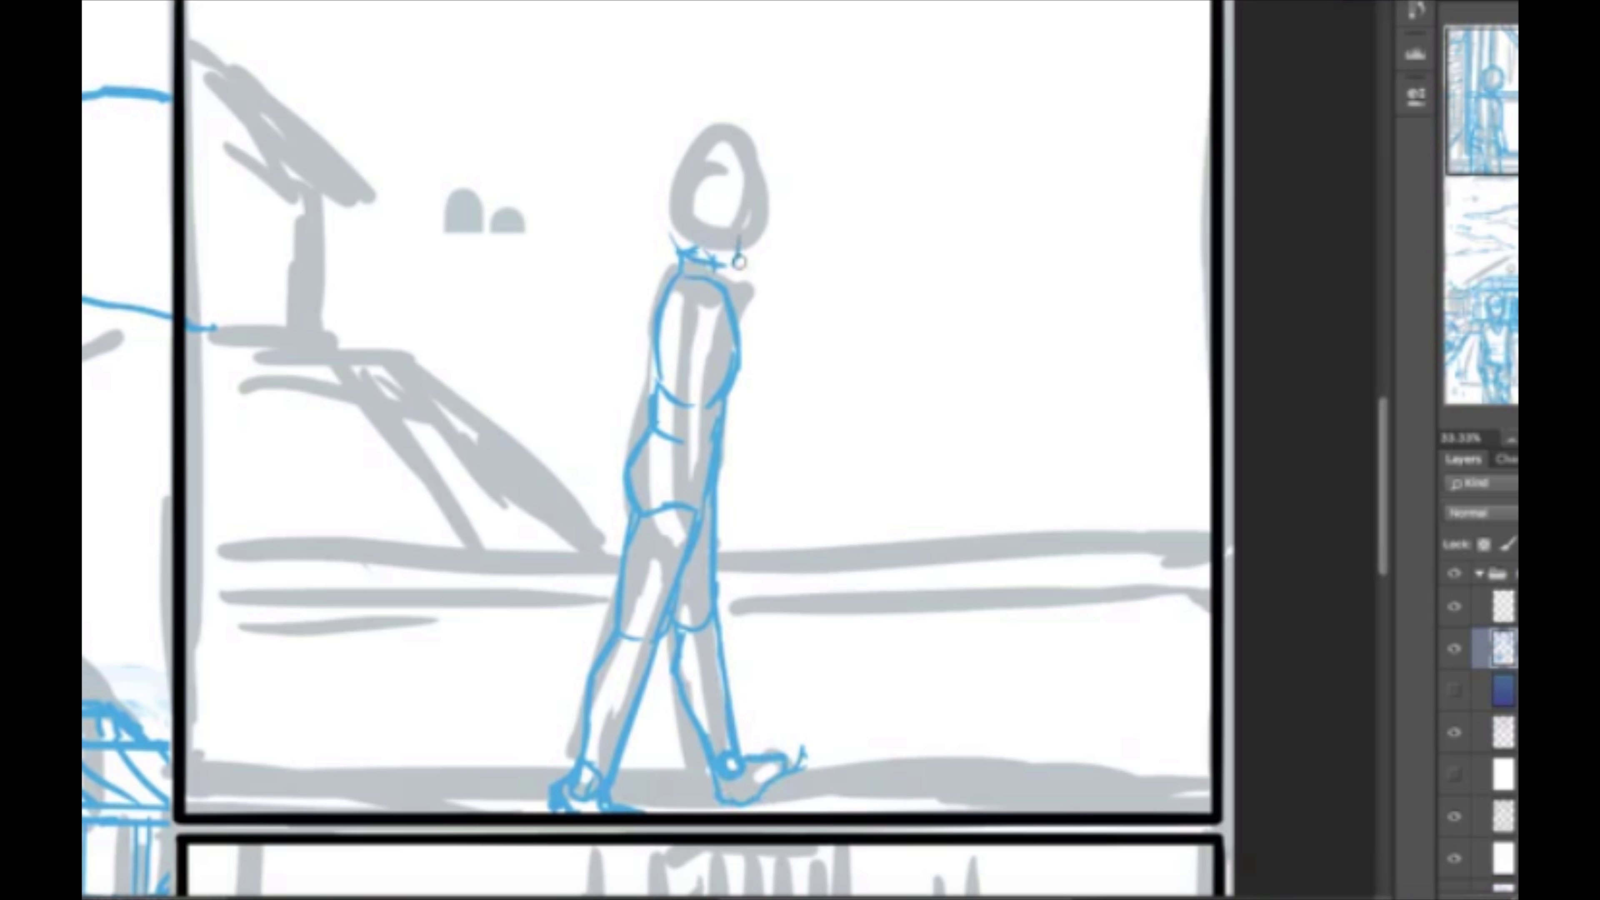
Draw the walking figure's hair, head outline, shoulder and arm down to the hand.
mouse_move(740, 262)
left_mouse_down()
mouse_move(687, 145)
mouse_move(671, 233)
left_mouse_up()
mouse_move(709, 309)
left_mouse_down()
mouse_move(683, 353)
mouse_move(700, 552)
left_mouse_up()
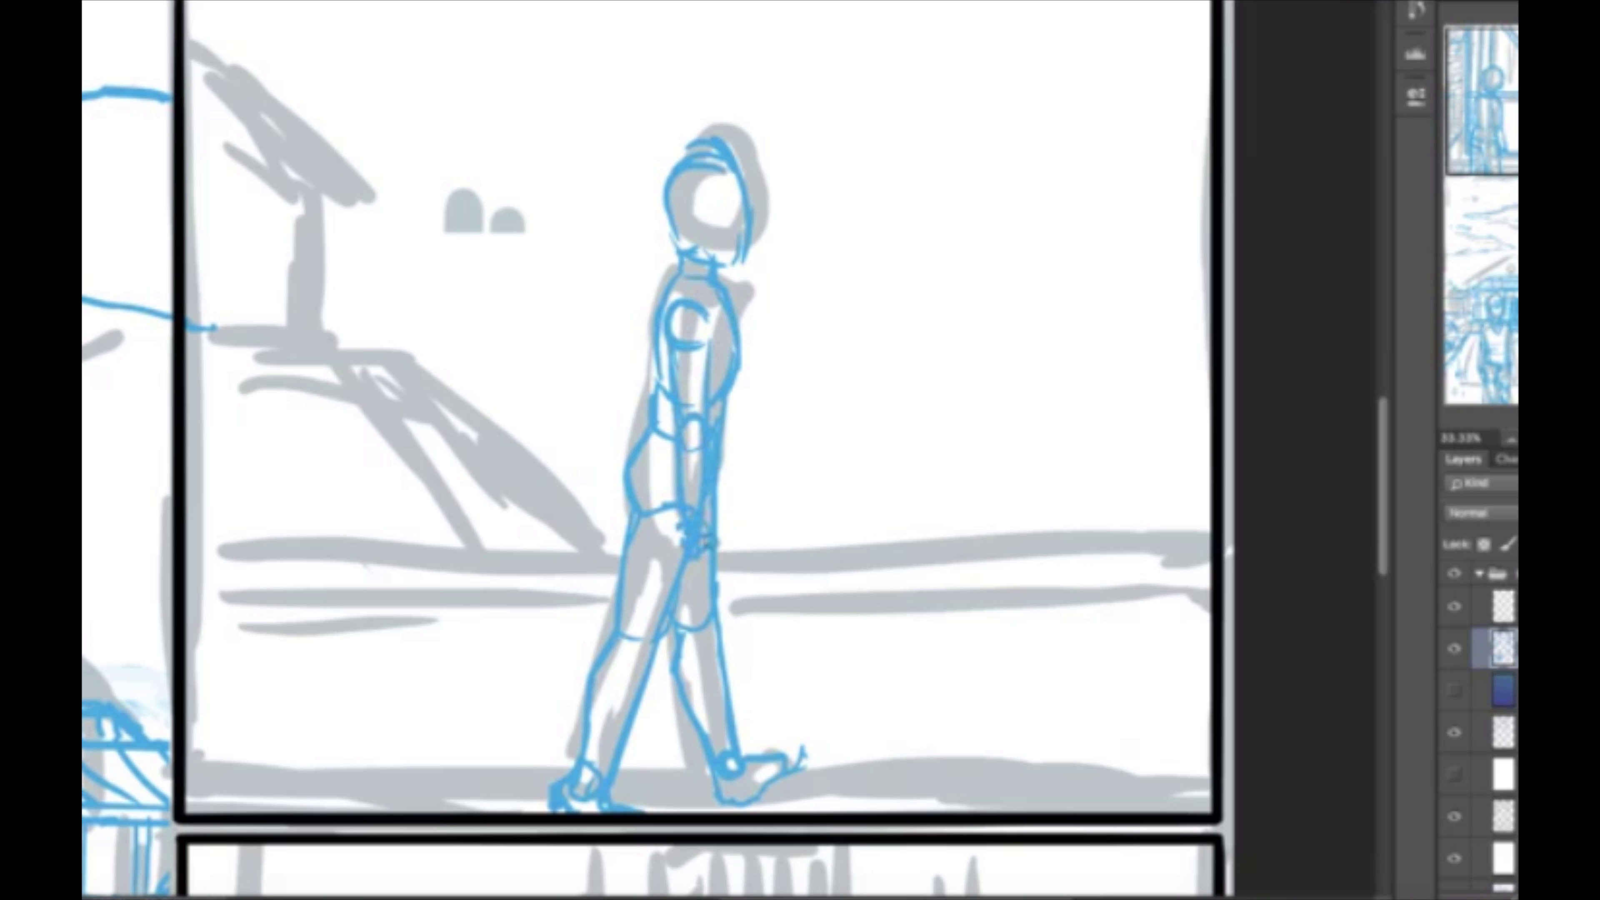
mouse_move(668, 139)
left_mouse_down()
mouse_move(572, 555)
mouse_move(687, 129)
left_mouse_up()
Free-transform the selected blue walking figure, shifting it slightly right.
left_click(123, 2)
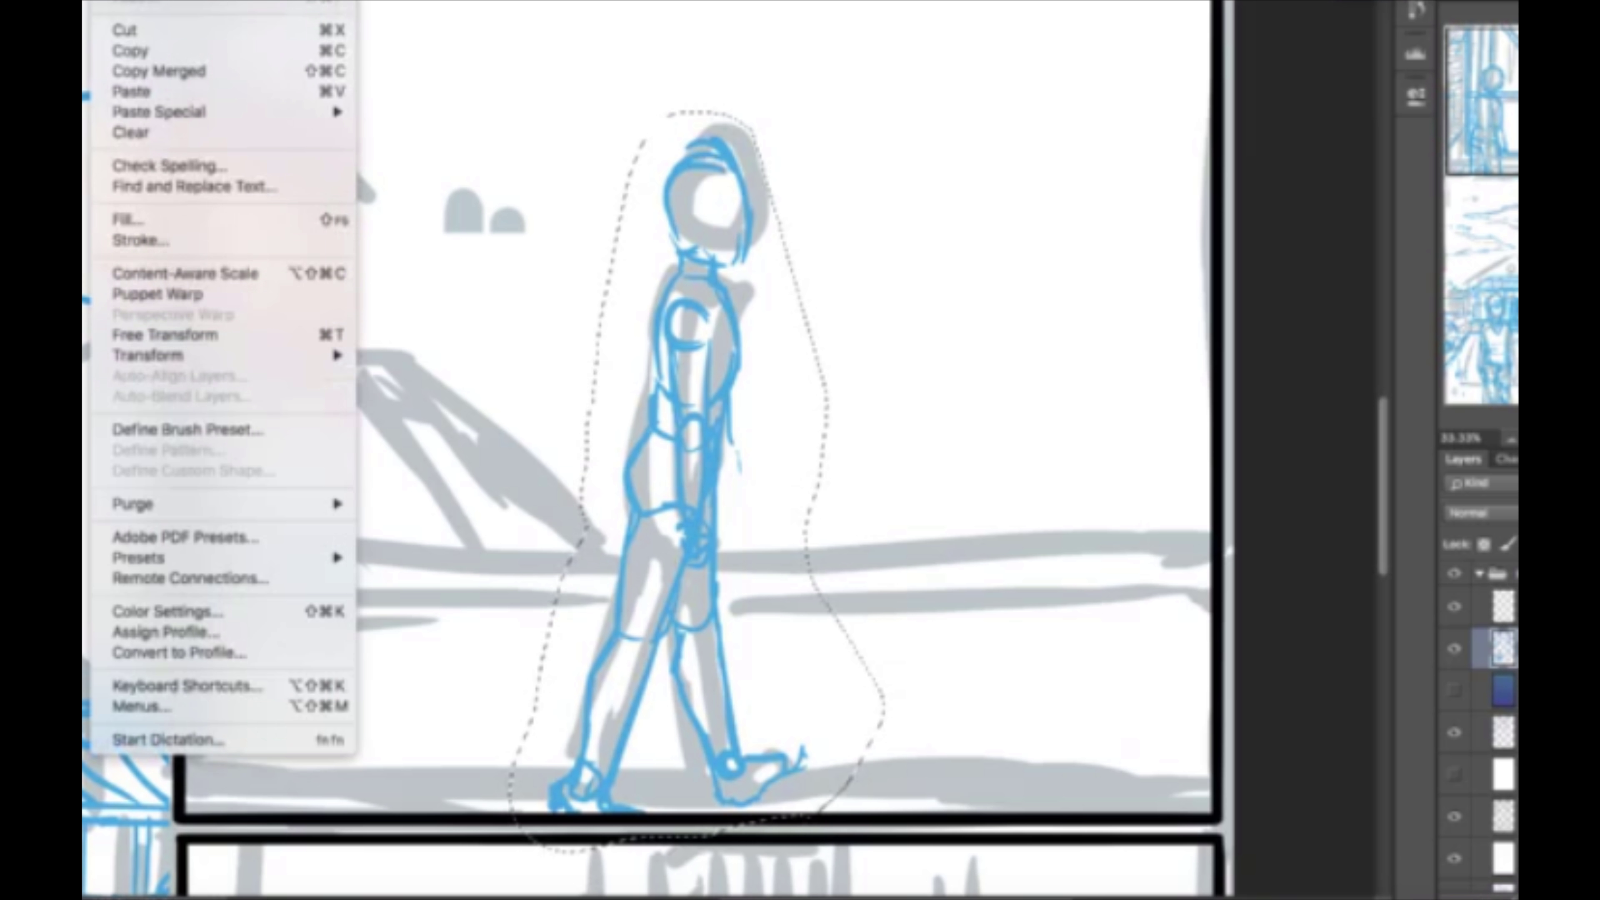
left_click(161, 332)
left_click_drag(508, 485, 520, 504)
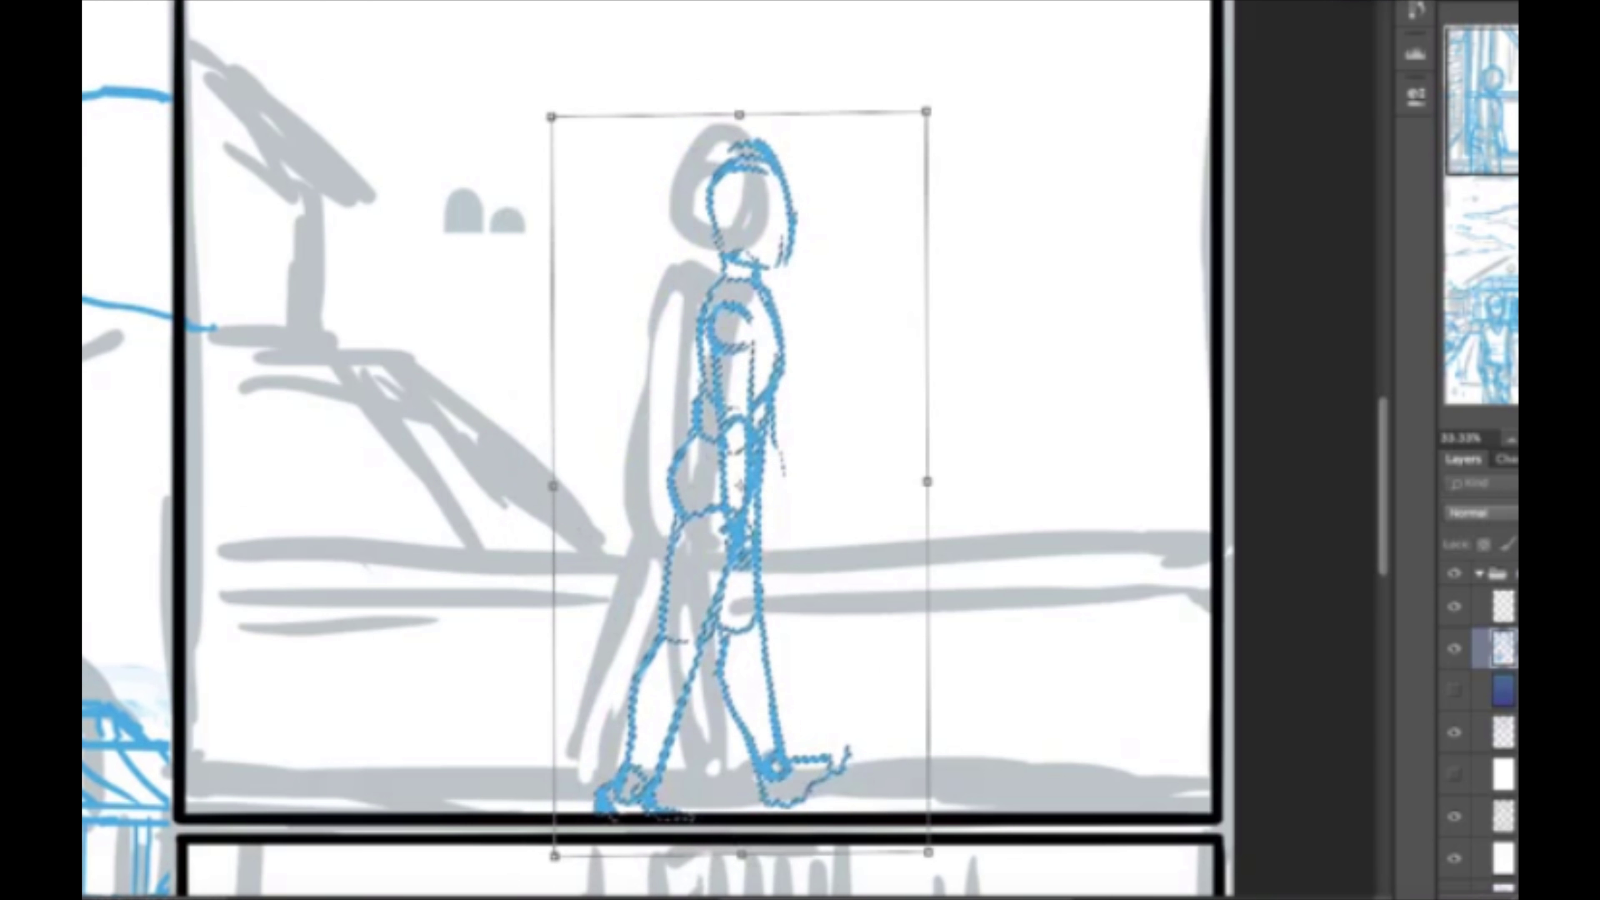
Warp the figure into a straighter, more upright stride and apply the warp.
left_click(123, 2)
left_click(454, 493)
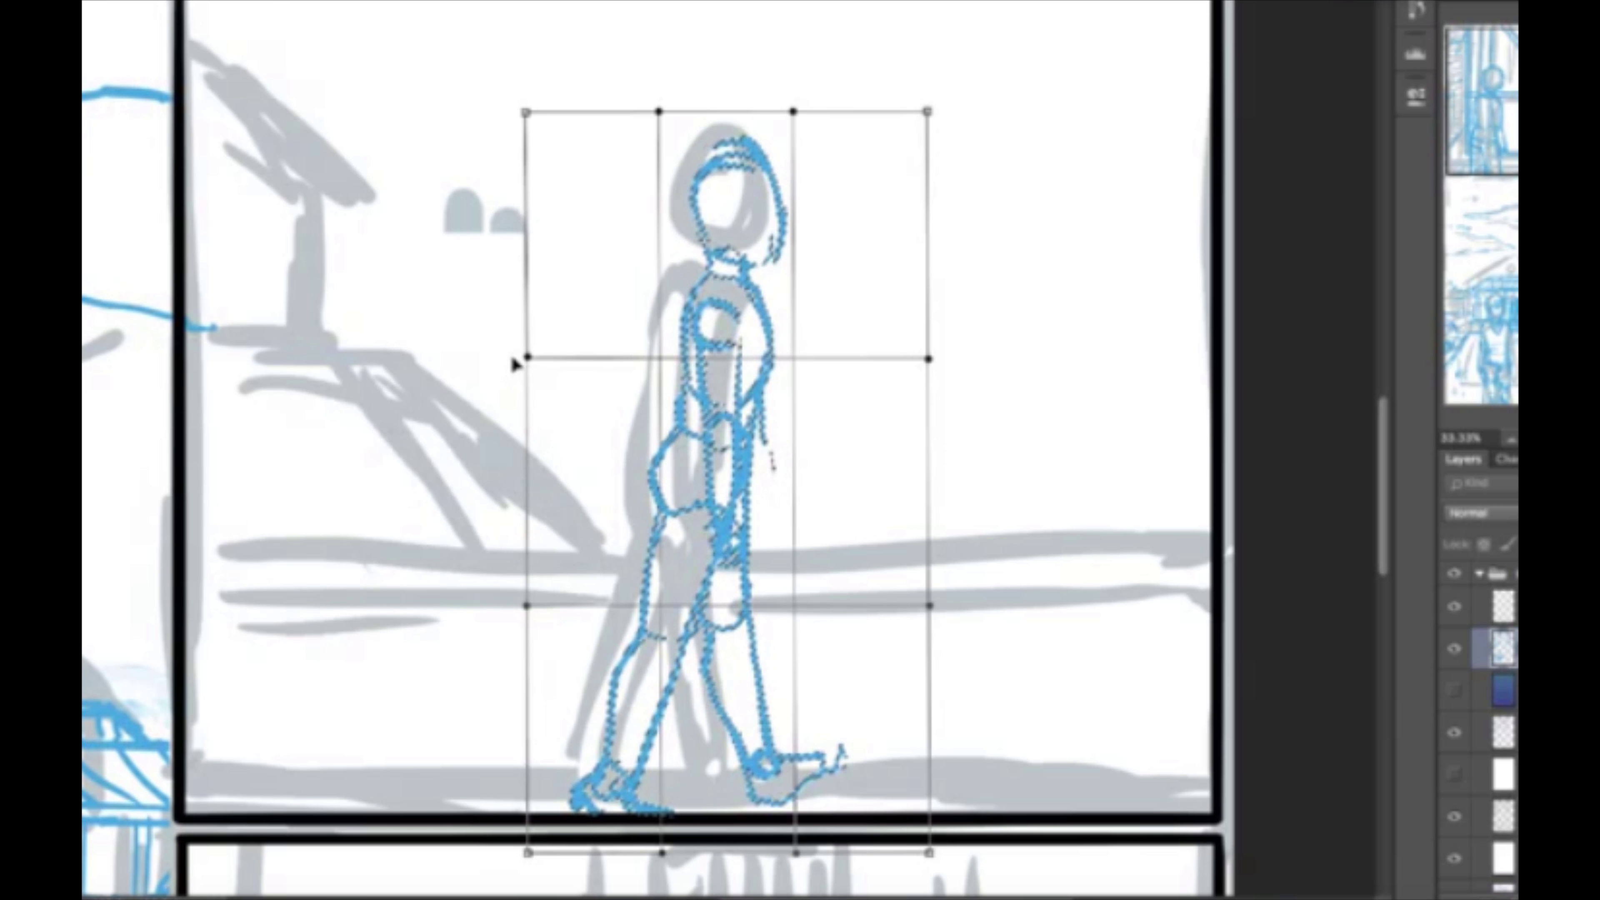
mouse_move(519, 358)
left_mouse_down()
mouse_move(759, 366)
mouse_move(724, 369)
left_mouse_up()
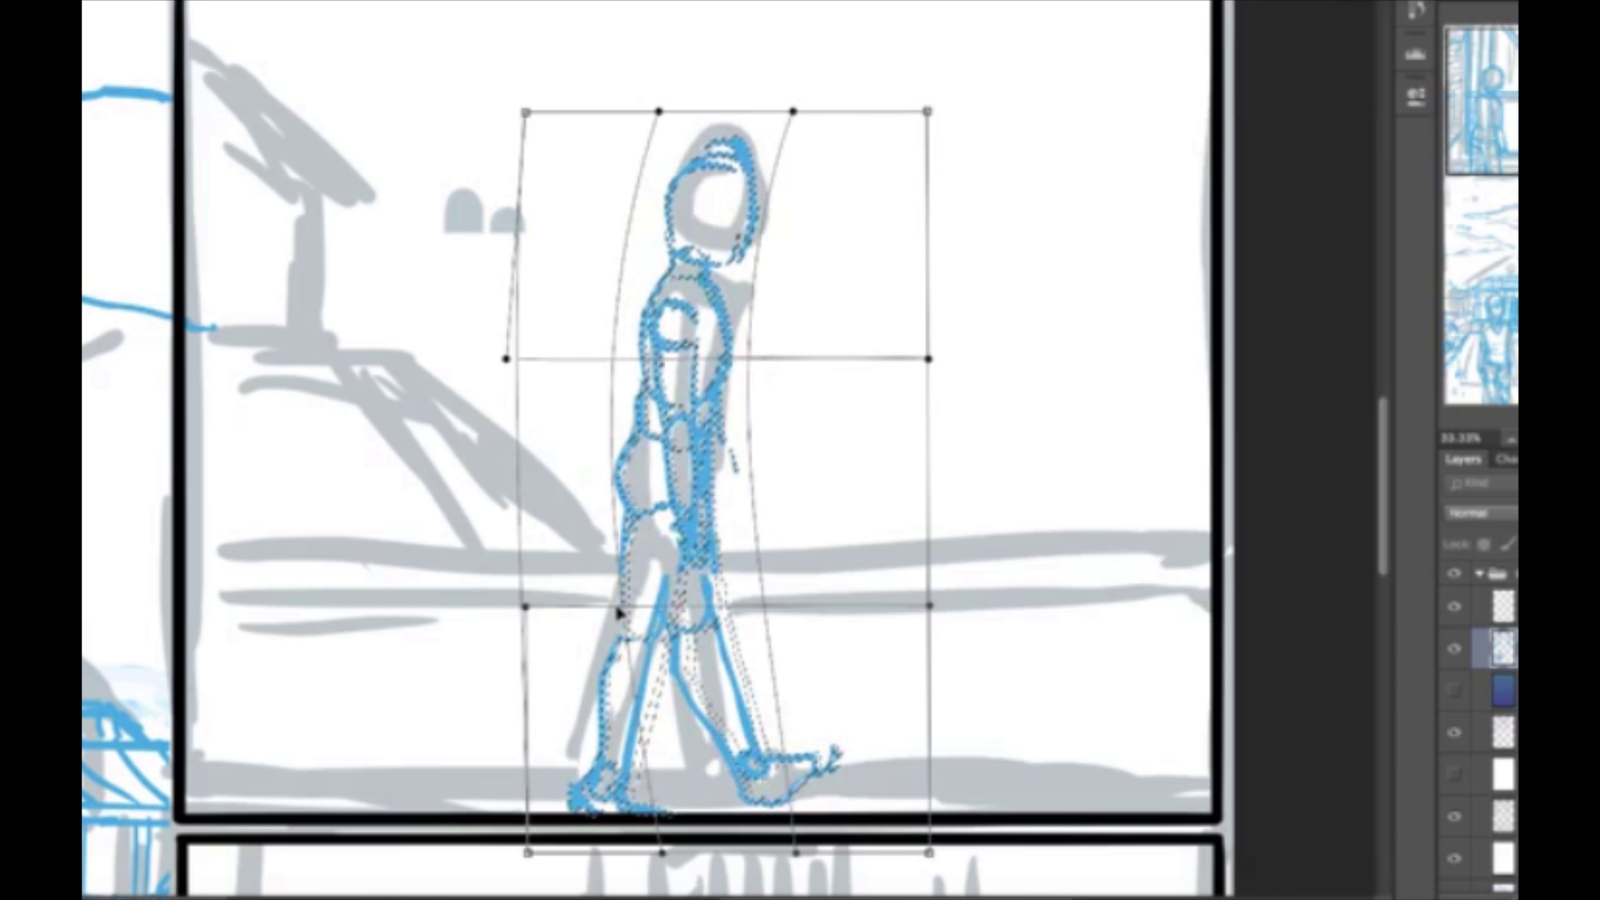
mouse_move(804, 143)
left_mouse_down()
mouse_move(782, 154)
mouse_move(788, 183)
left_mouse_up()
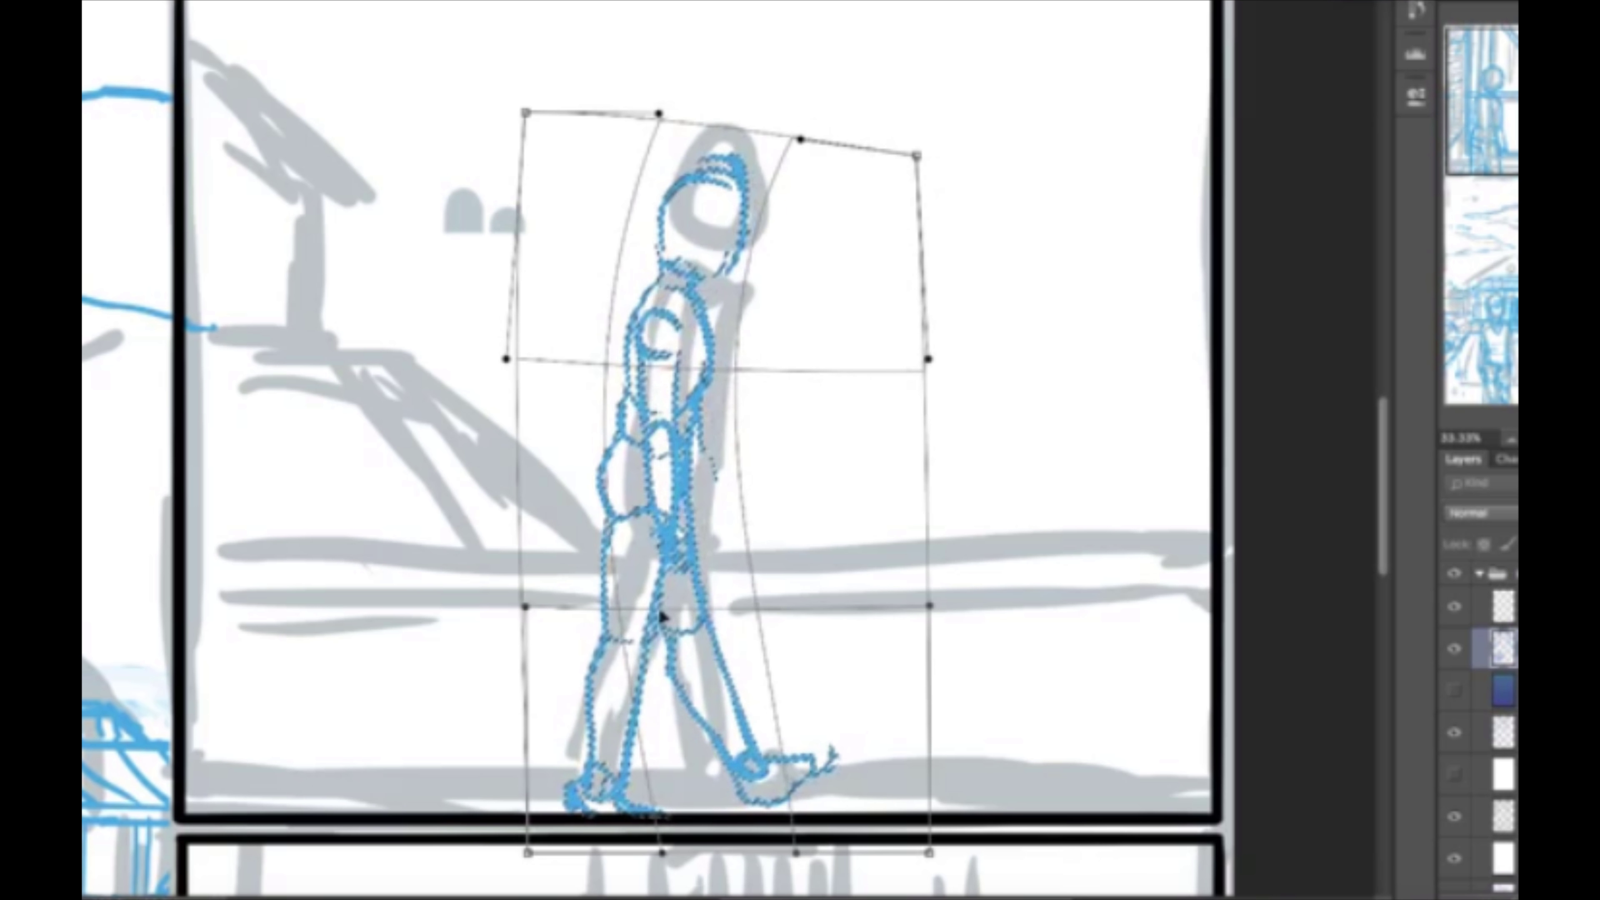
left_click_drag(528, 852, 526, 853)
left_click_drag(803, 715, 740, 750)
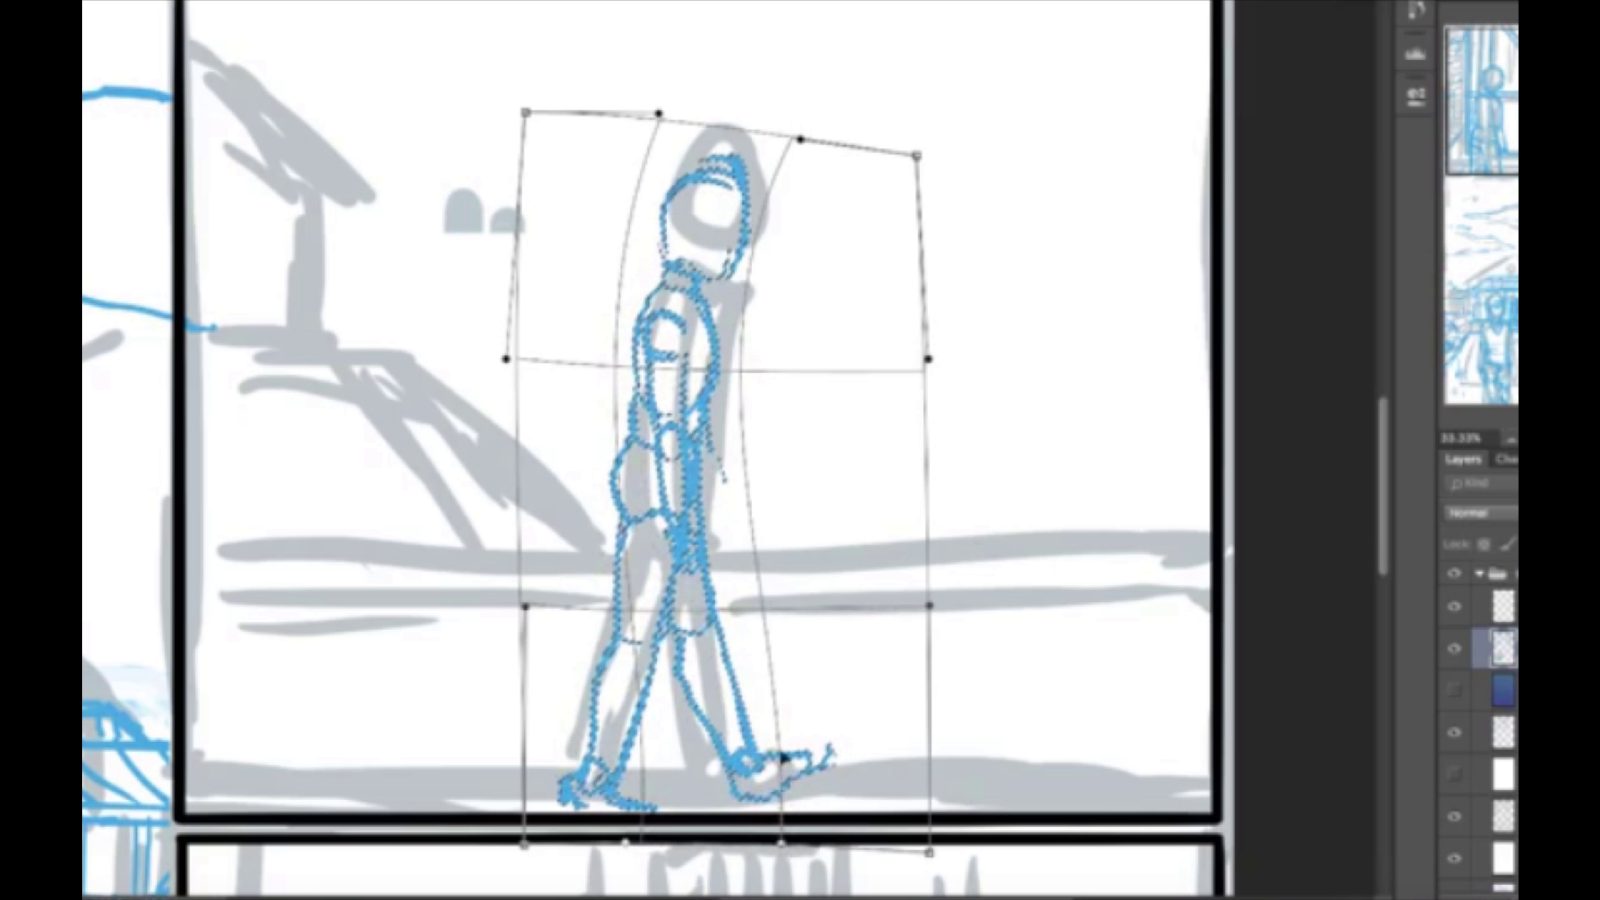
left_click(122, 2)
left_click(165, 334)
left_click(975, 254)
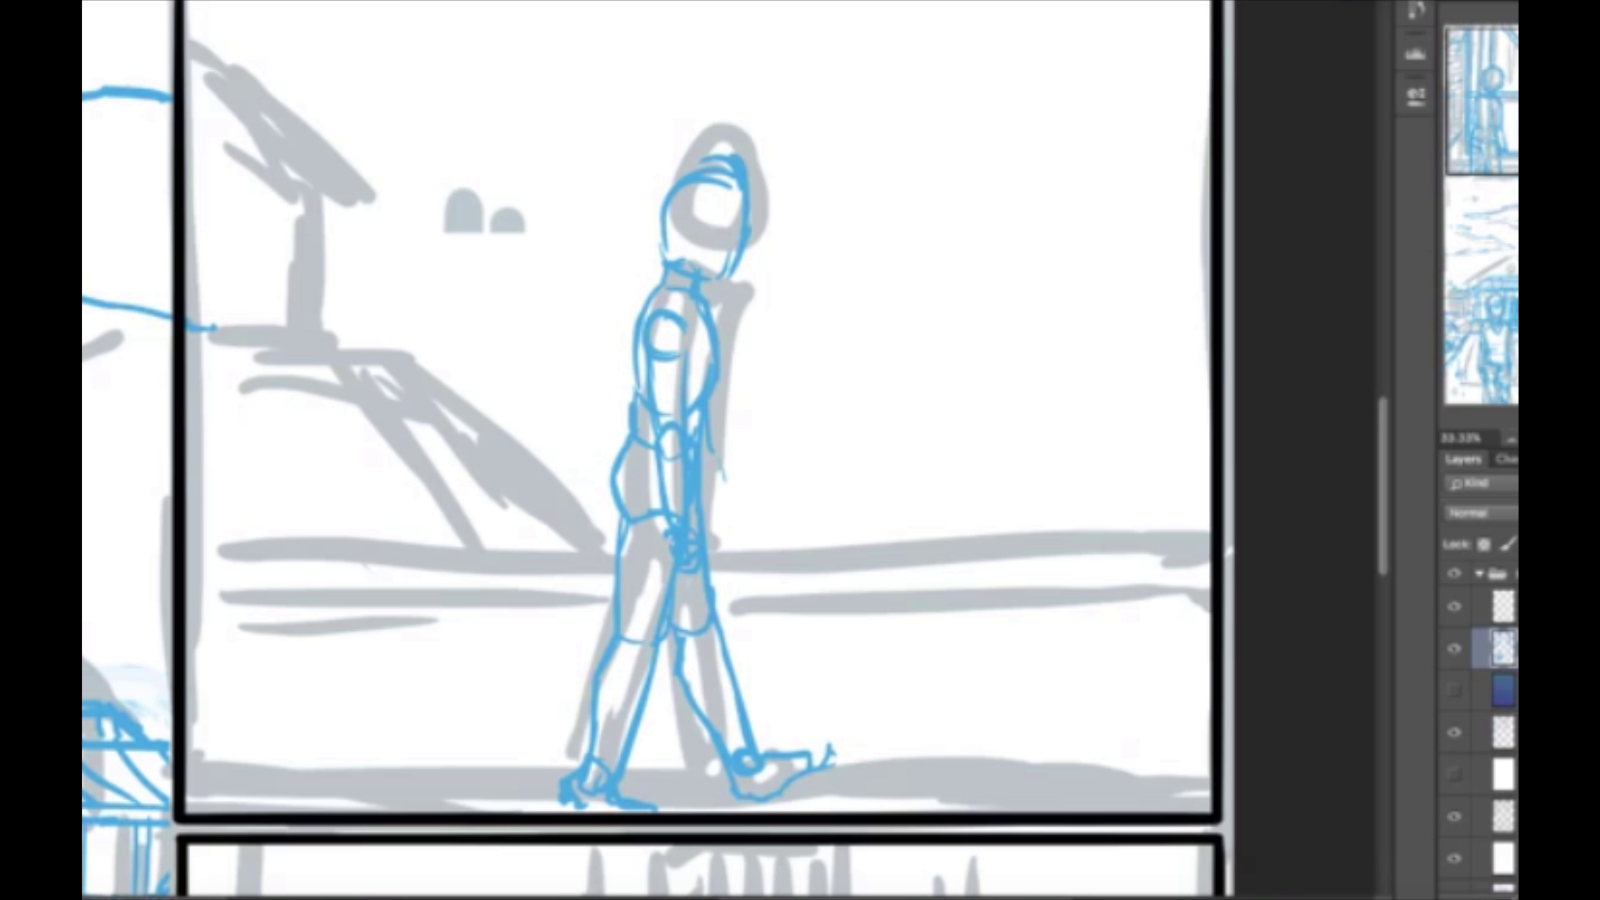
key("ctrl+minus")
key("ctrl+minus")
Shrink and place the pasted building sketch, deleting the part outside the panel.
scroll(743, 57, "down", 2)
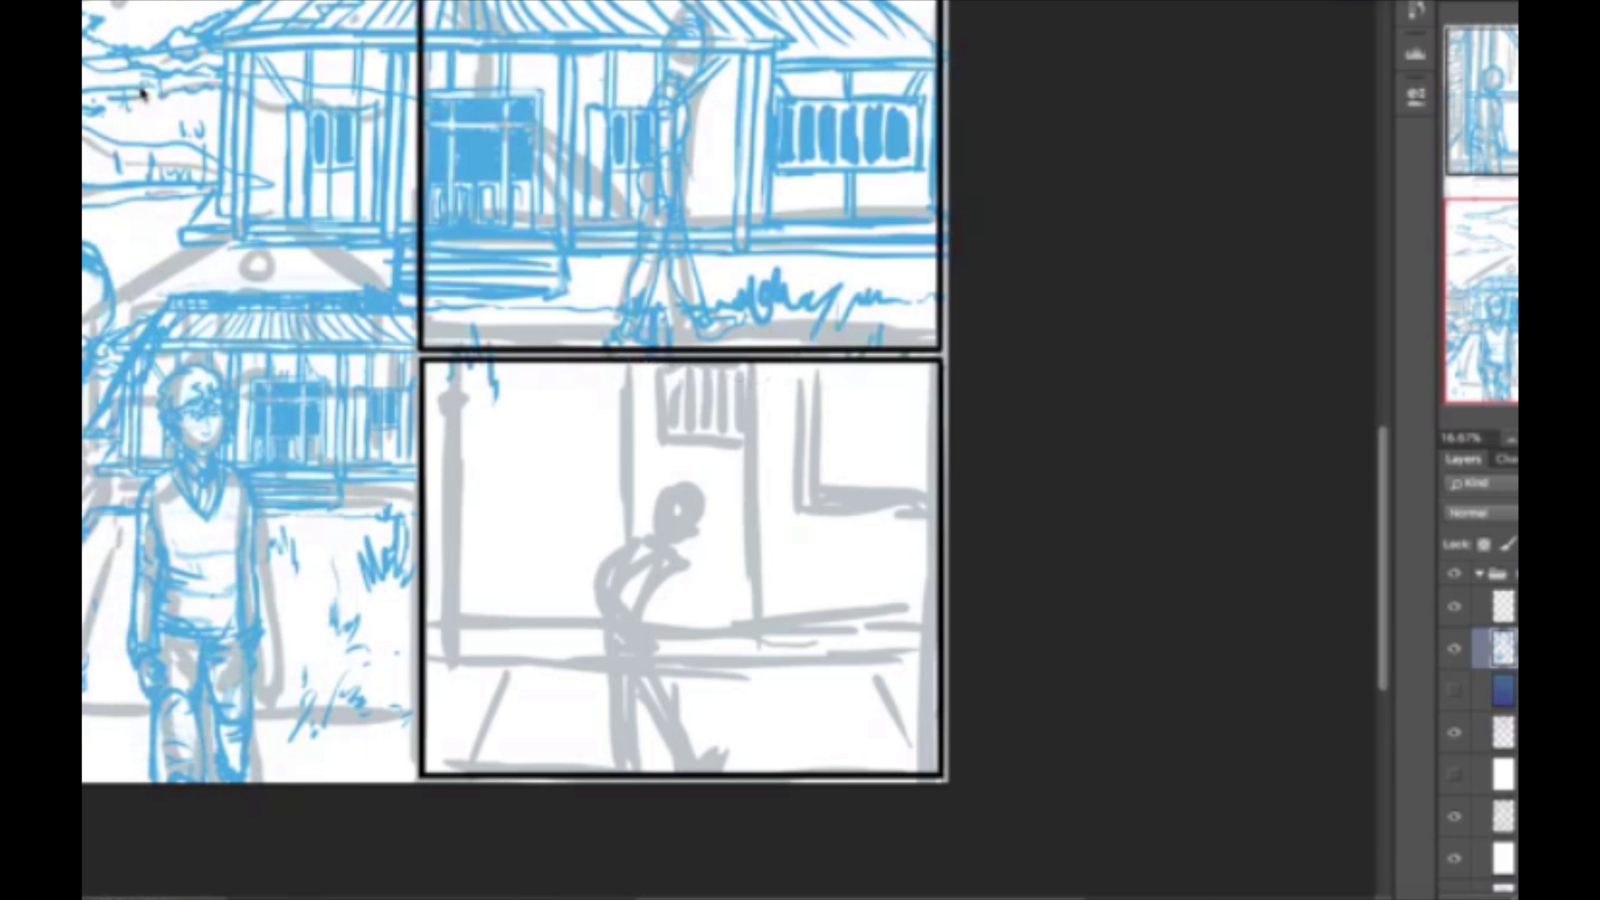
left_click(123, 2)
scroll(441, 315, "up", 3)
left_click(123, 2)
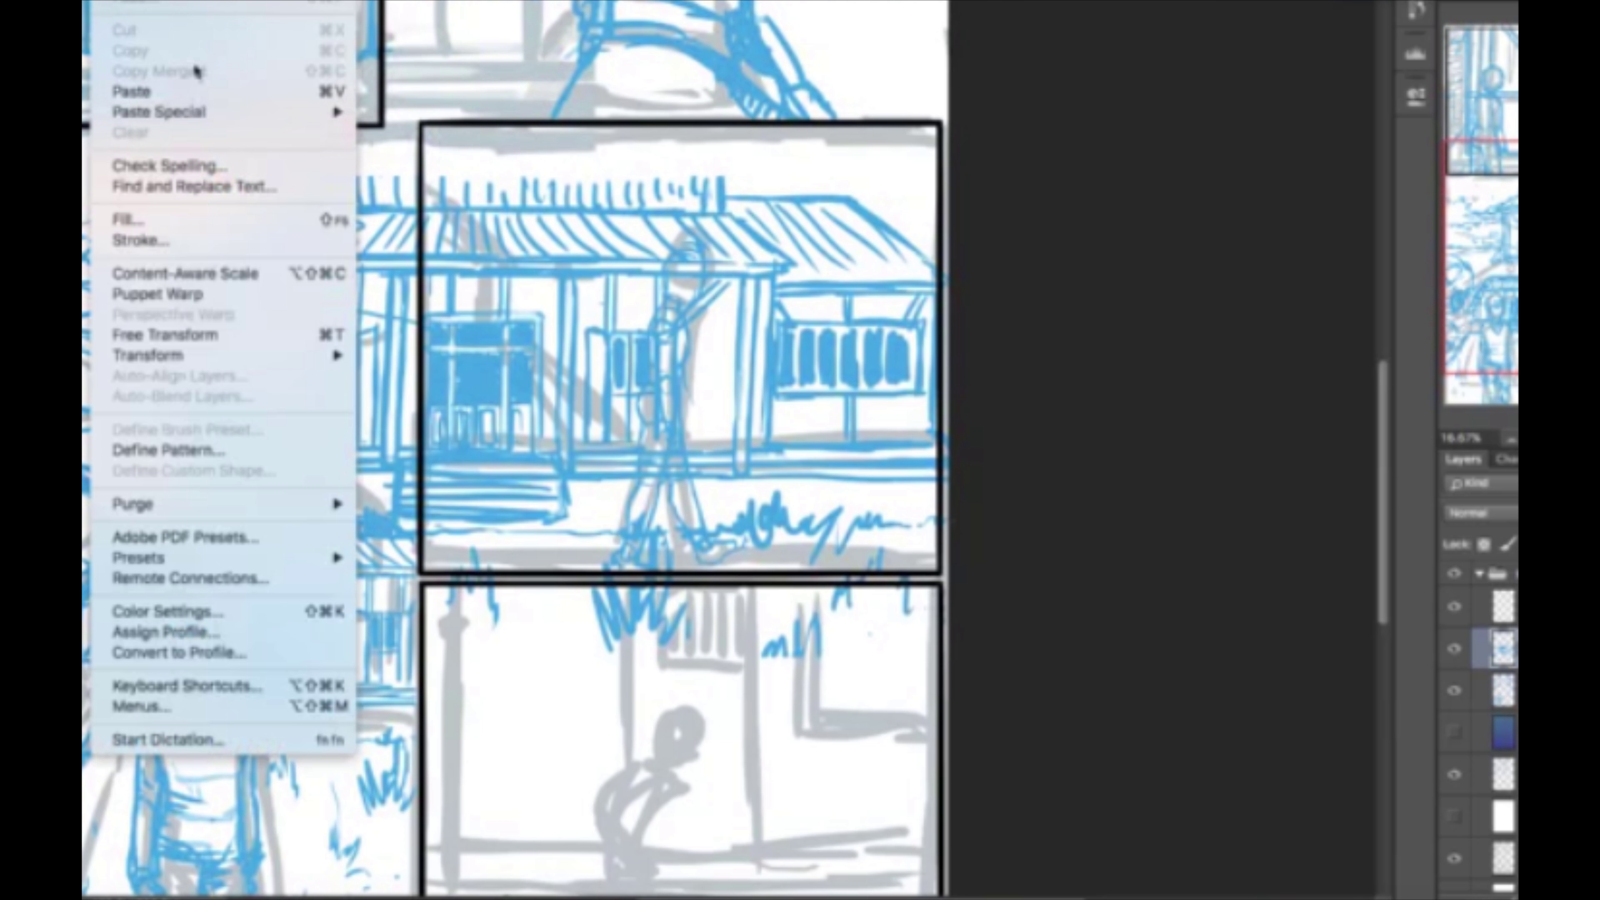
left_click(165, 335)
mouse_move(82, 572)
left_mouse_down()
mouse_move(353, 353)
mouse_move(658, 298)
mouse_move(438, 245)
mouse_move(337, 193)
left_mouse_up()
left_click(986, 256)
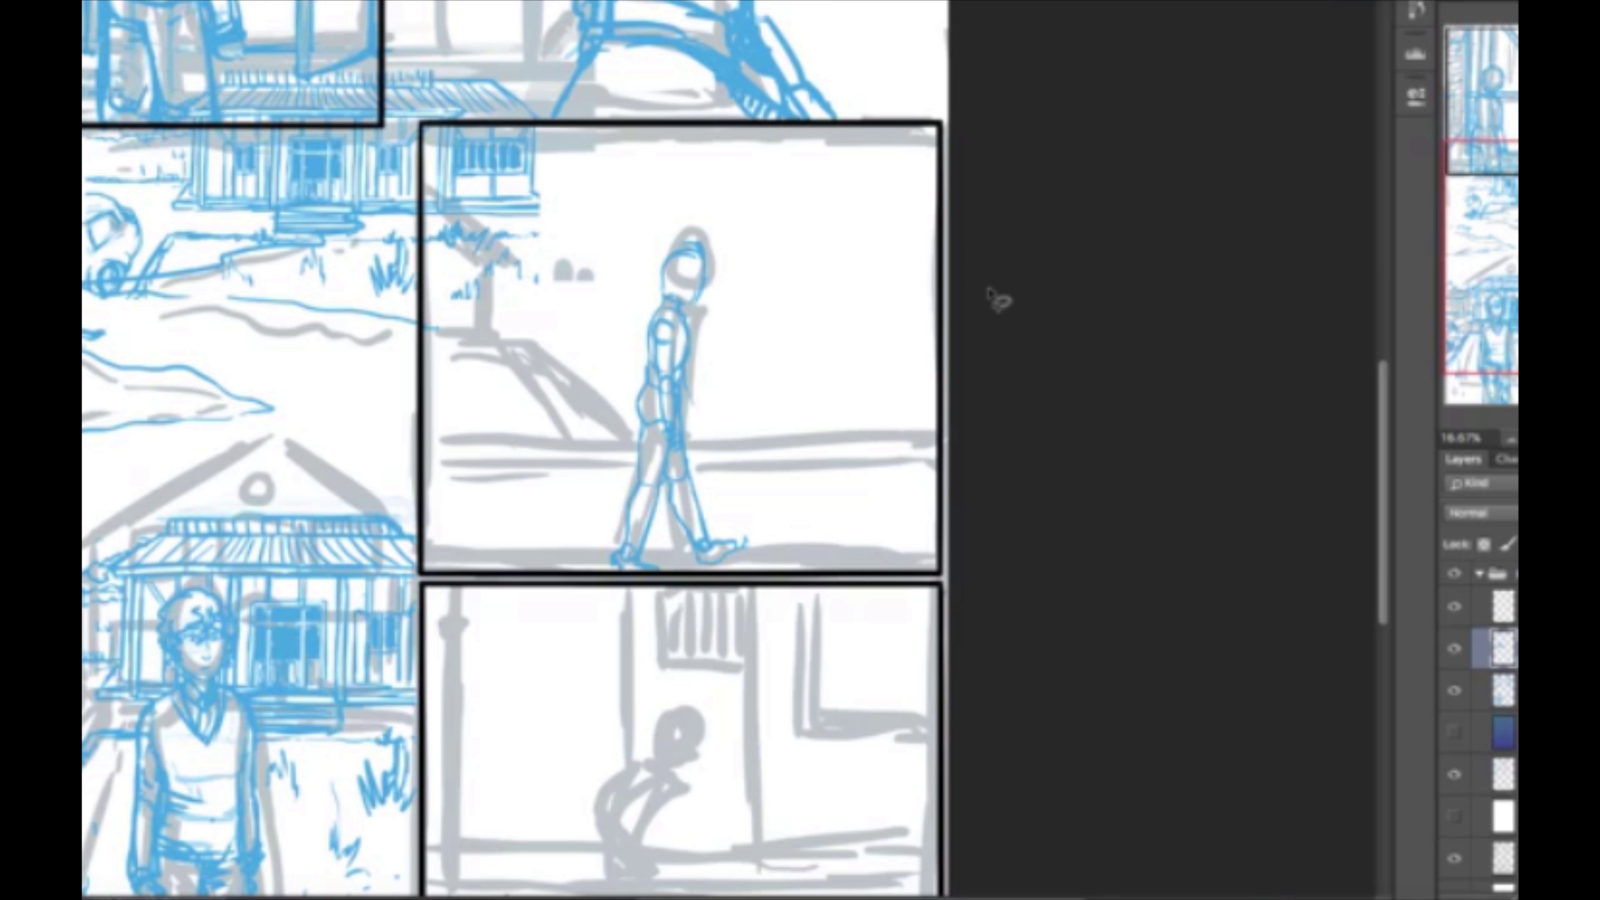
key("Delete")
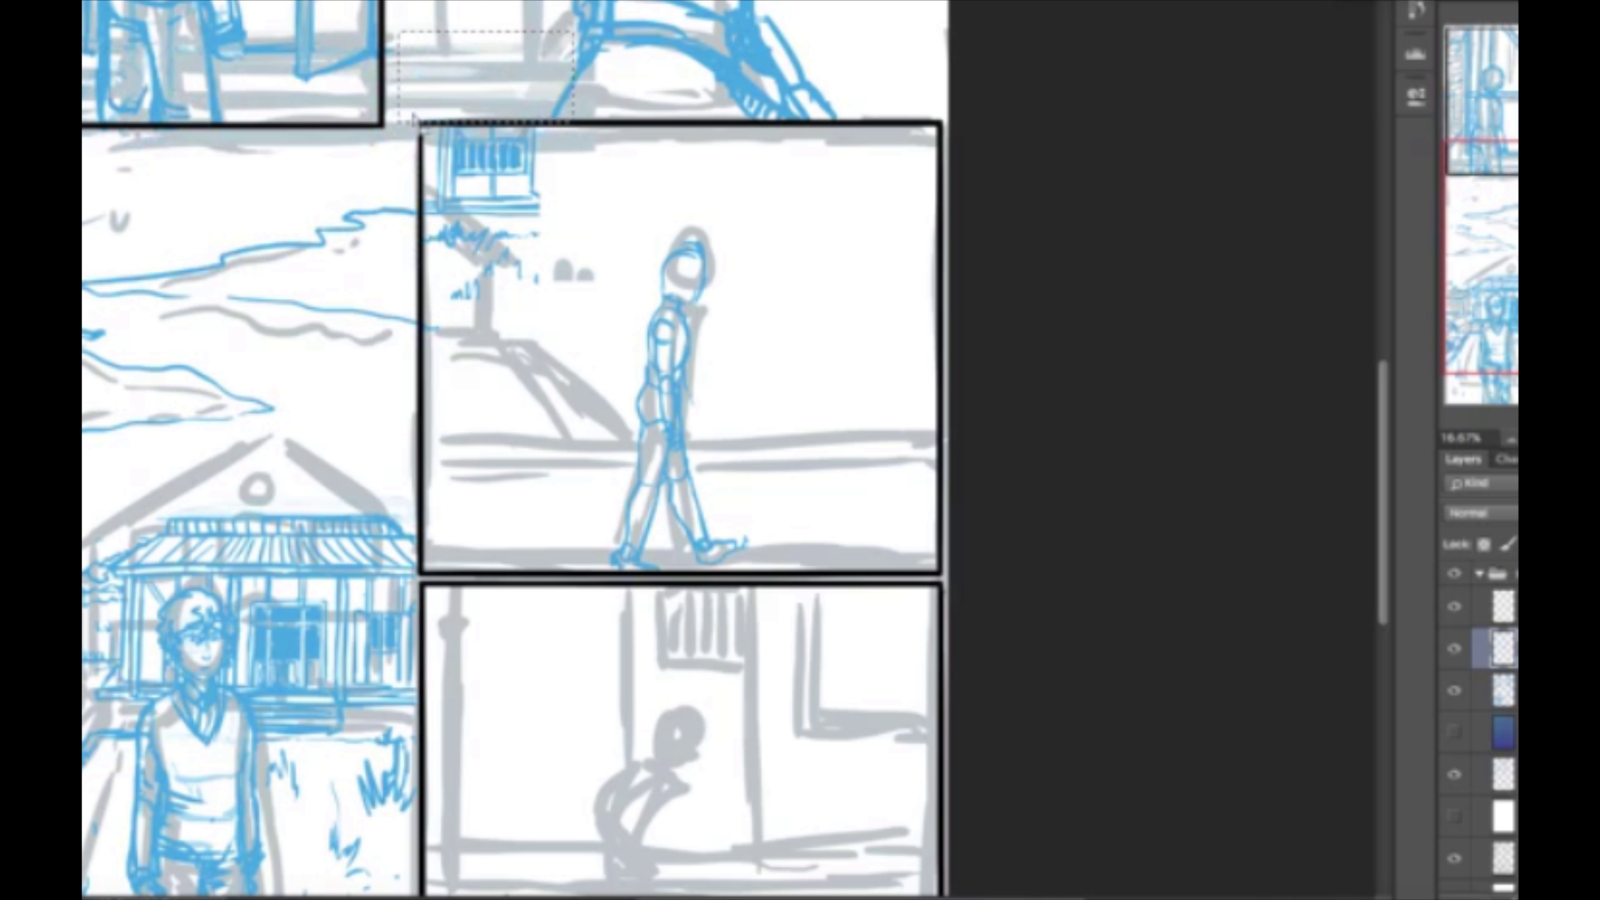
Draw a blue horizon line across the panel top, undoing the extra ground strokes.
left_click_drag(541, 164, 902, 161)
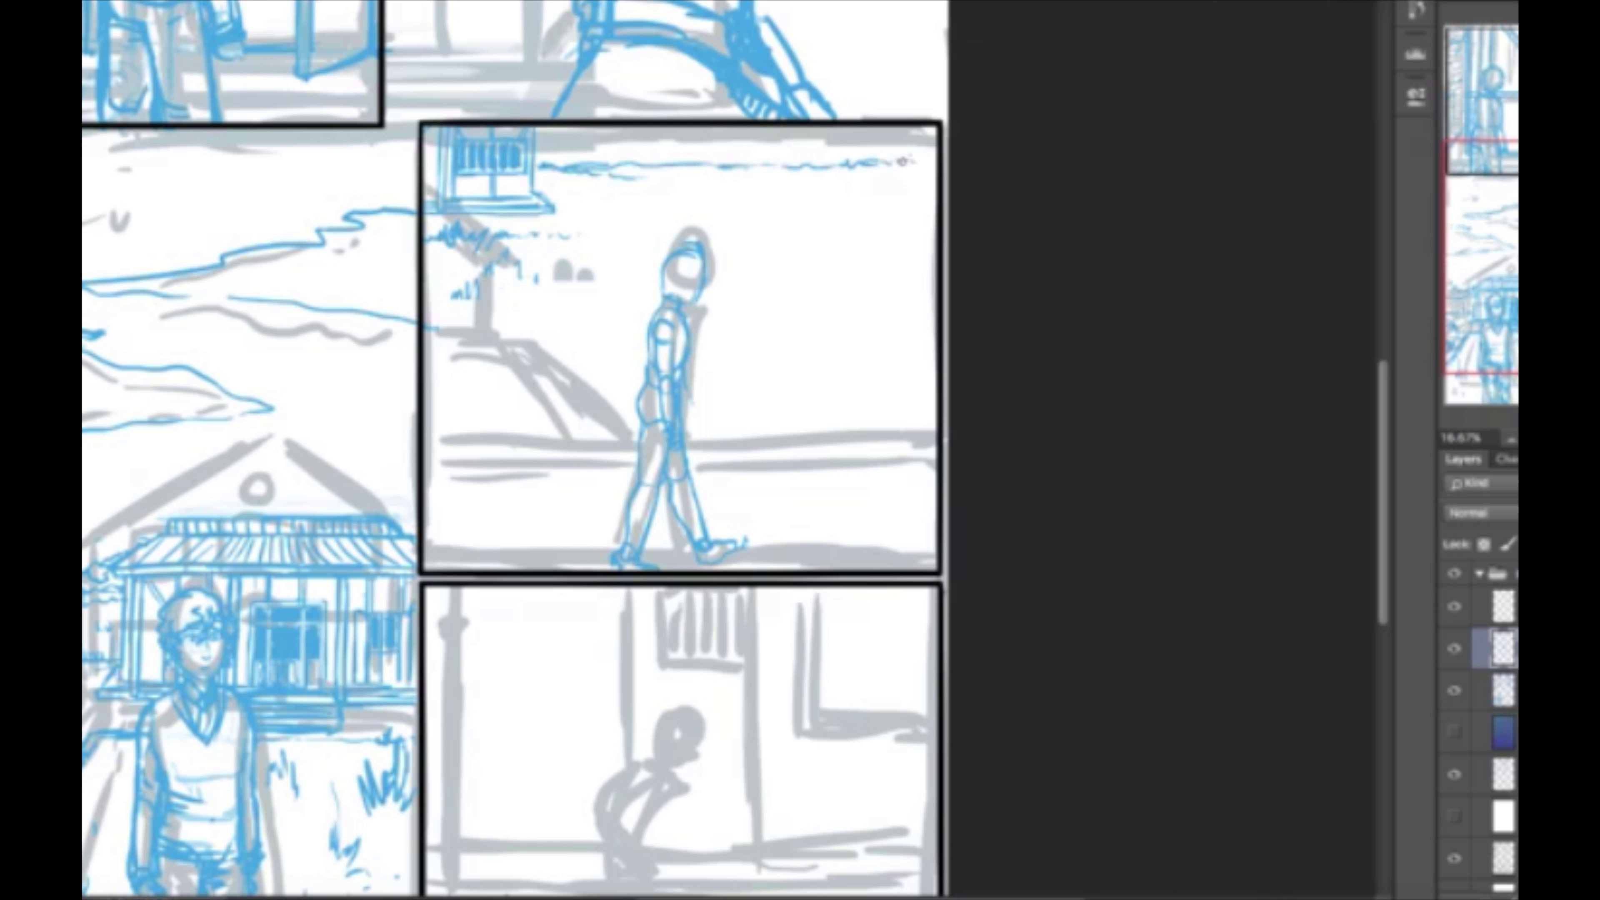
mouse_move(423, 440)
left_mouse_down()
mouse_move(938, 439)
mouse_move(948, 467)
left_mouse_up()
key("ctrl+z")
key("ctrl+z")
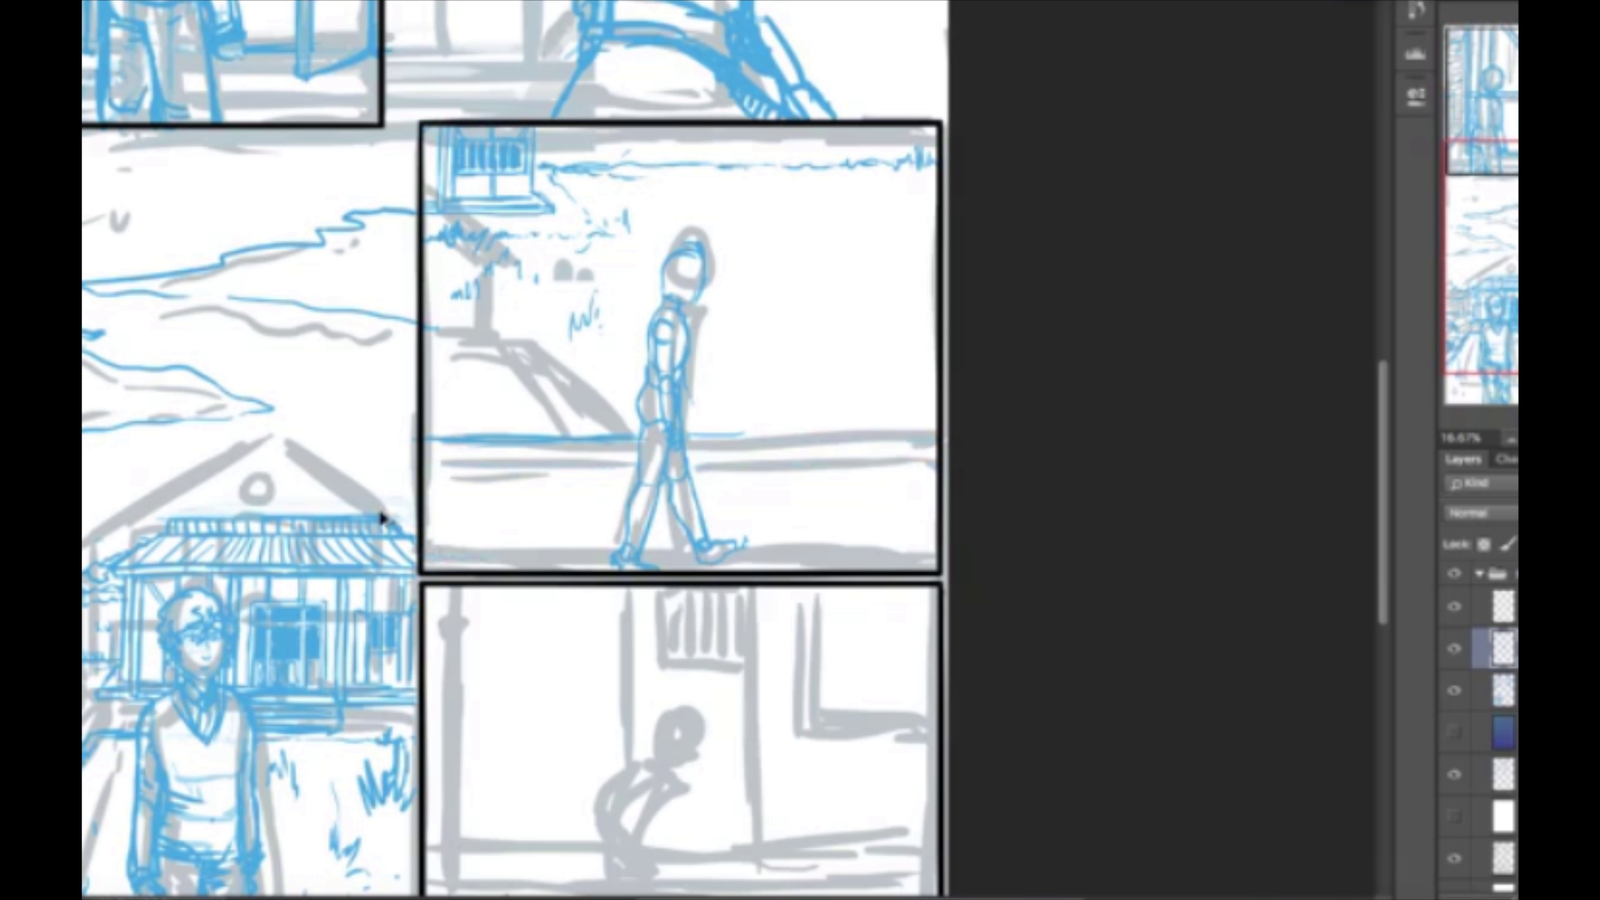
key("ctrl+z")
key("ctrl+z")
Select the walking figure and nudge it slightly higher with Free Transform.
left_click_drag(765, 220, 819, 353)
left_click(126, 0)
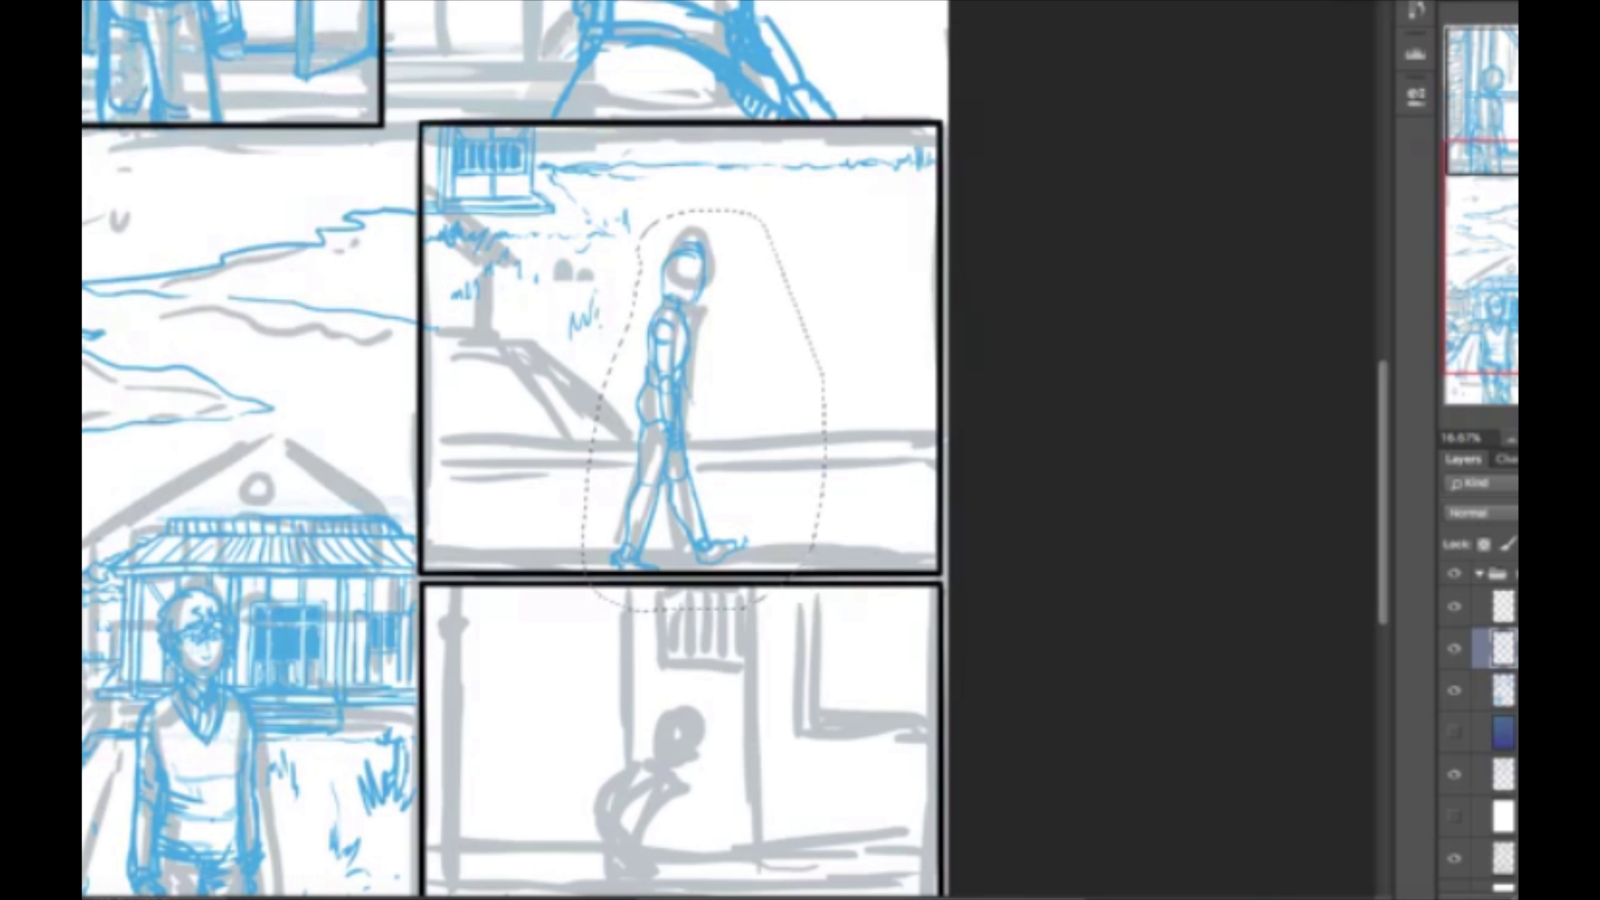
left_click(126, 0)
left_click(179, 333)
key("shift+Up")
key("shift+Up")
key("shift+Up")
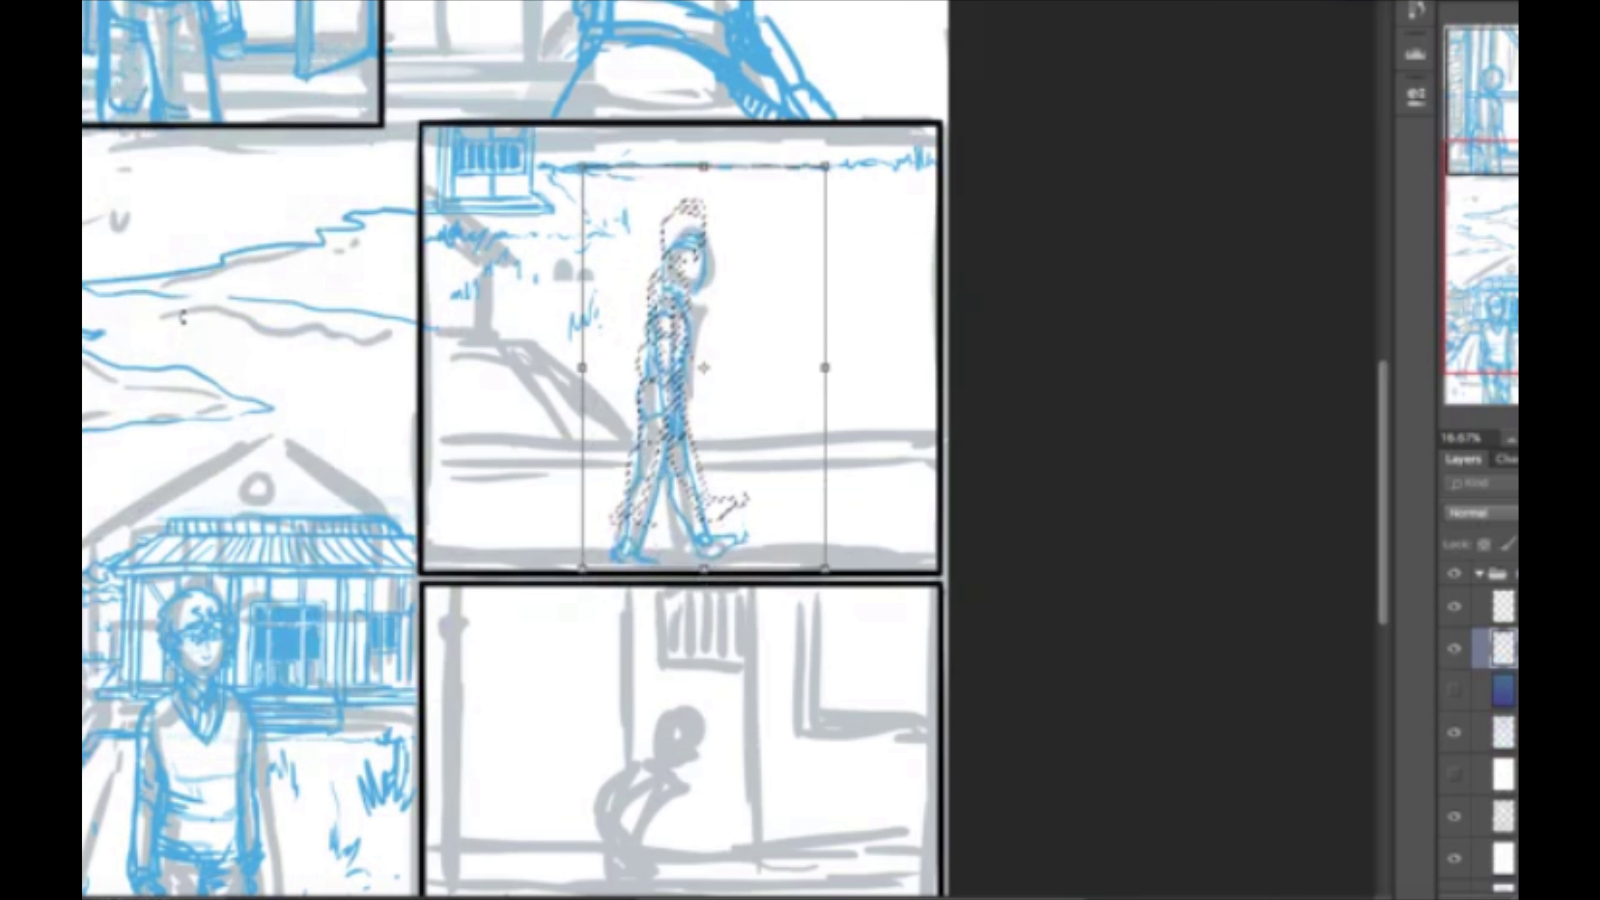
key("Return")
key("ctrl+d")
Draw two blue ground lines across the walking-figure panel and sketch over the left foot.
left_click_drag(445, 441, 817, 444)
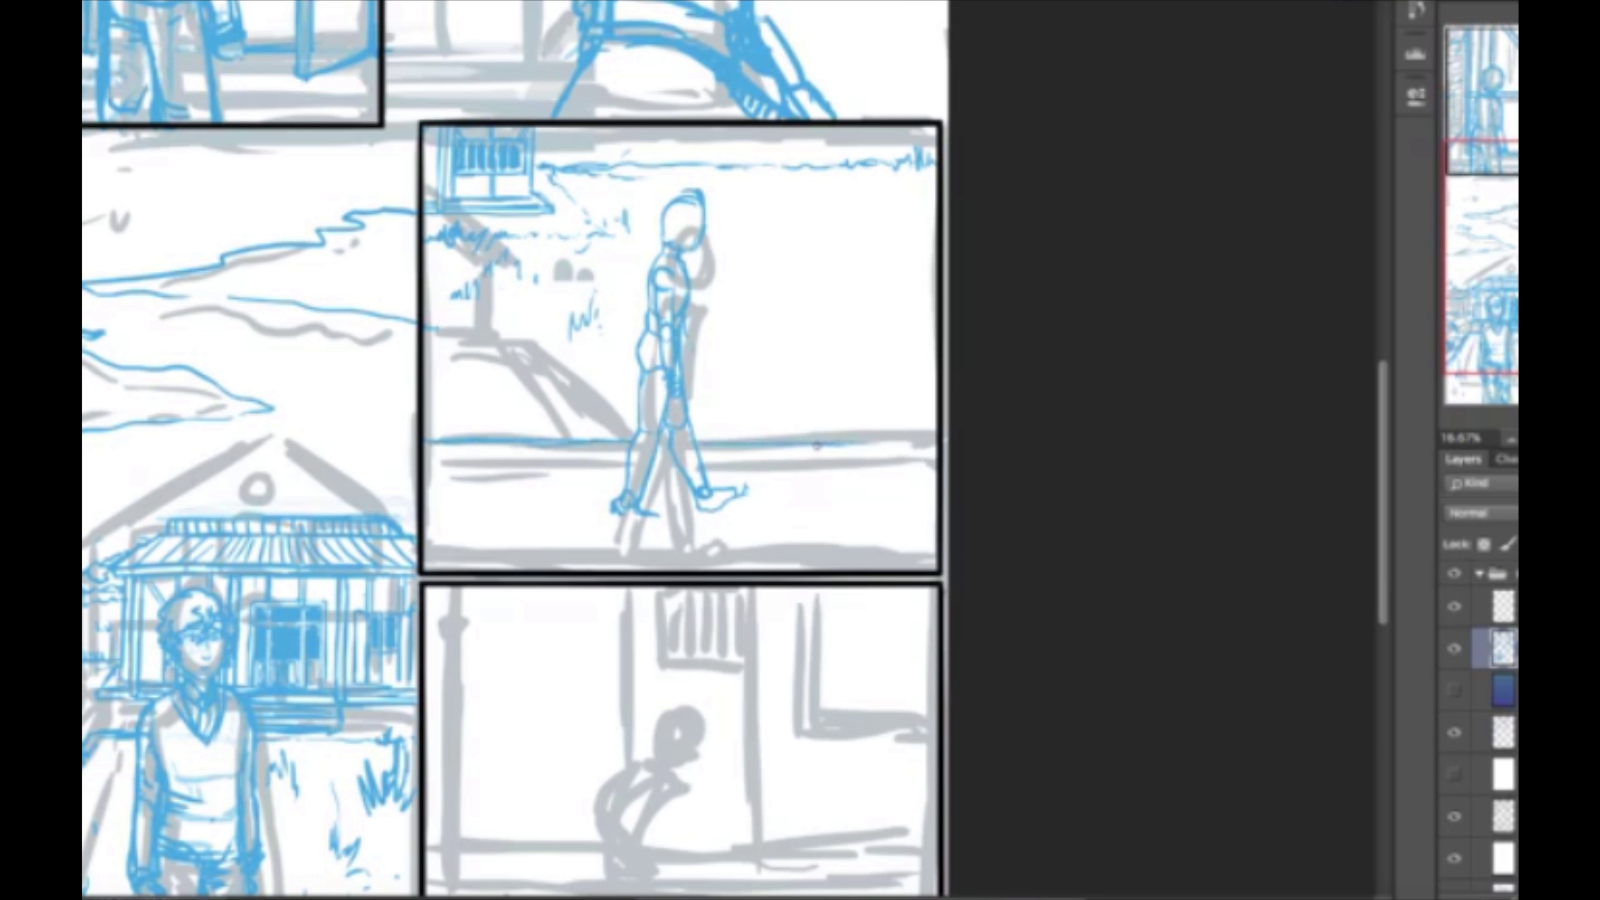
left_click_drag(425, 553, 923, 550)
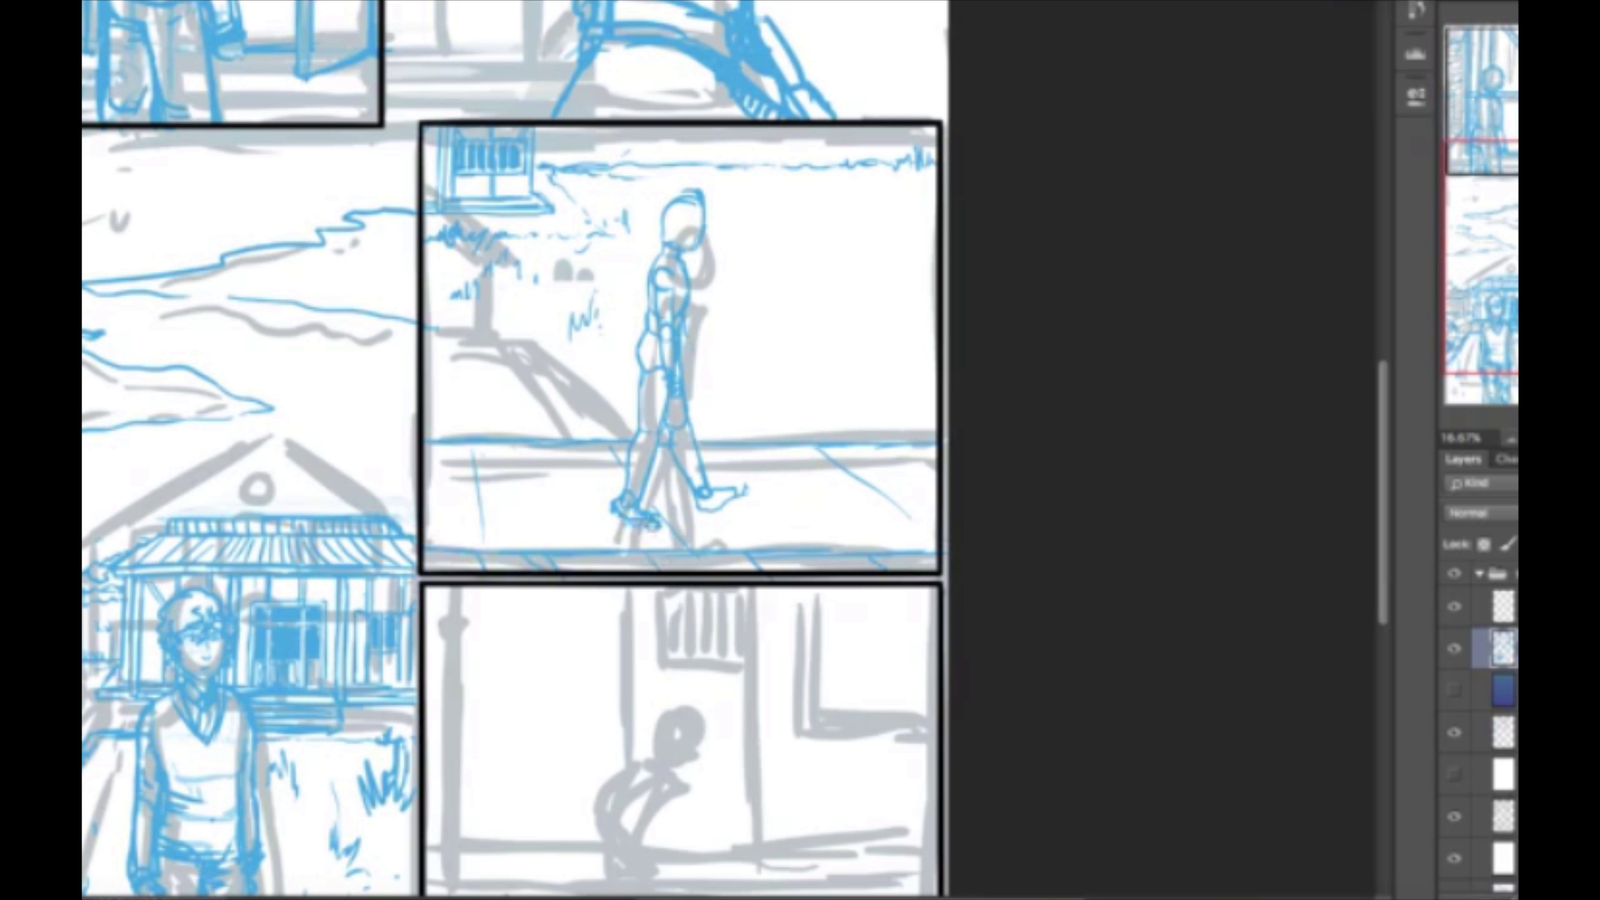
key("ctrl+plus")
key("ctrl+plus")
key("ctrl+plus")
left_click_drag(495, 542, 516, 637)
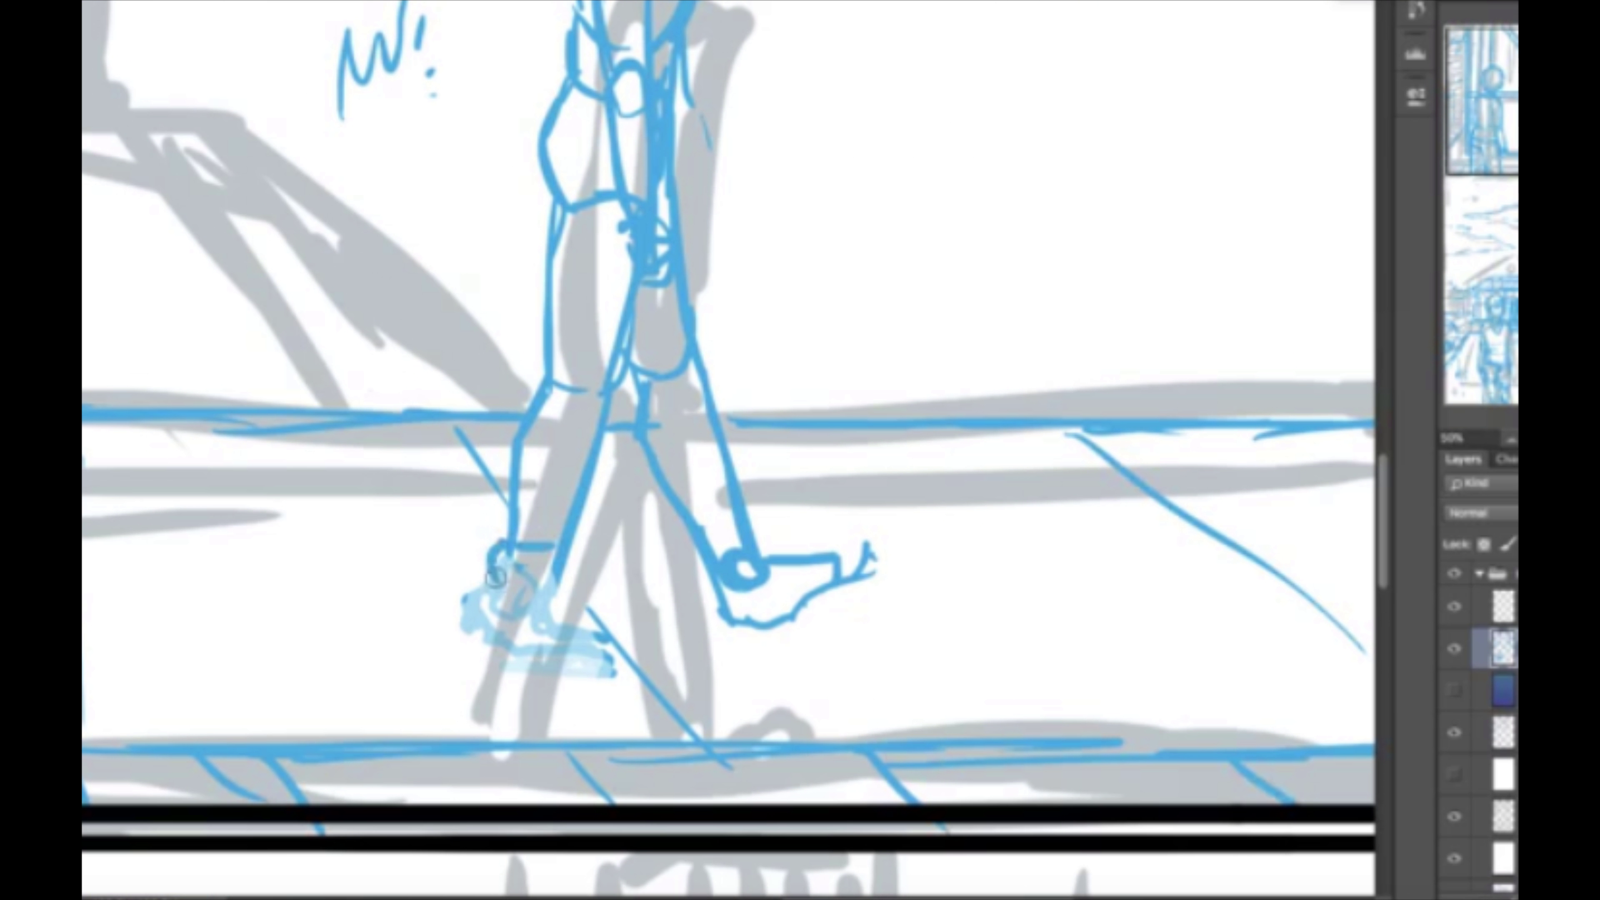
left_click_drag(541, 554, 567, 655)
left_click_drag(532, 442, 592, 655)
Add blue strokes to the walking figure's torso and left leg.
scroll(725, 441, "up", 5)
left_click_drag(605, 220, 674, 271)
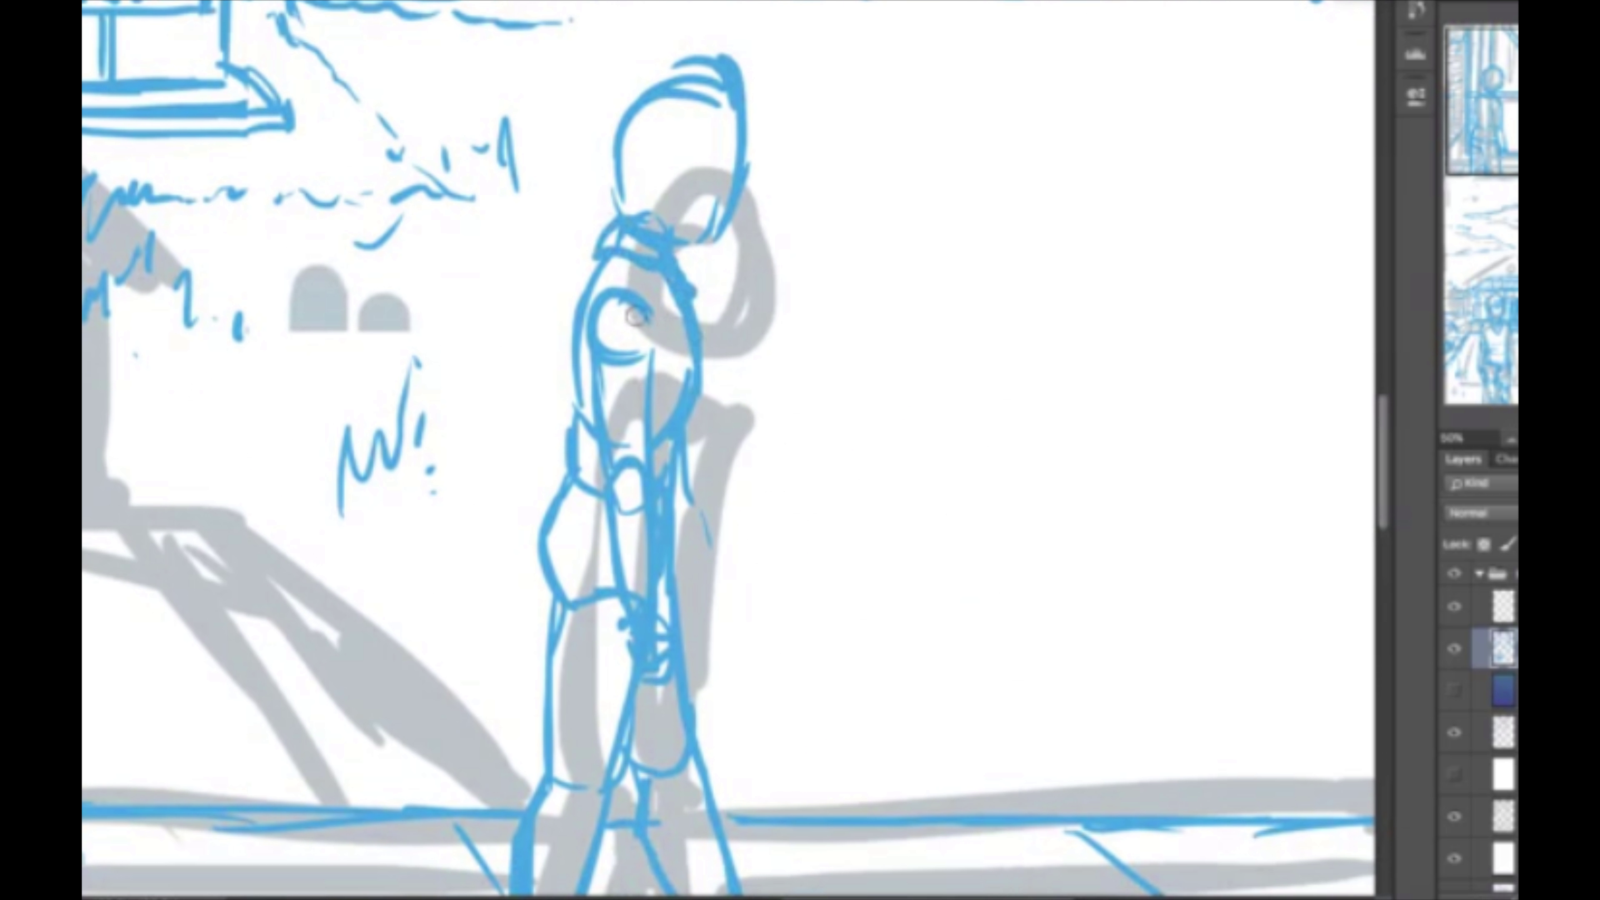
left_click_drag(608, 498, 618, 631)
left_click_drag(687, 454, 681, 567)
left_click_drag(624, 240, 687, 340)
left_click_drag(554, 768, 567, 813)
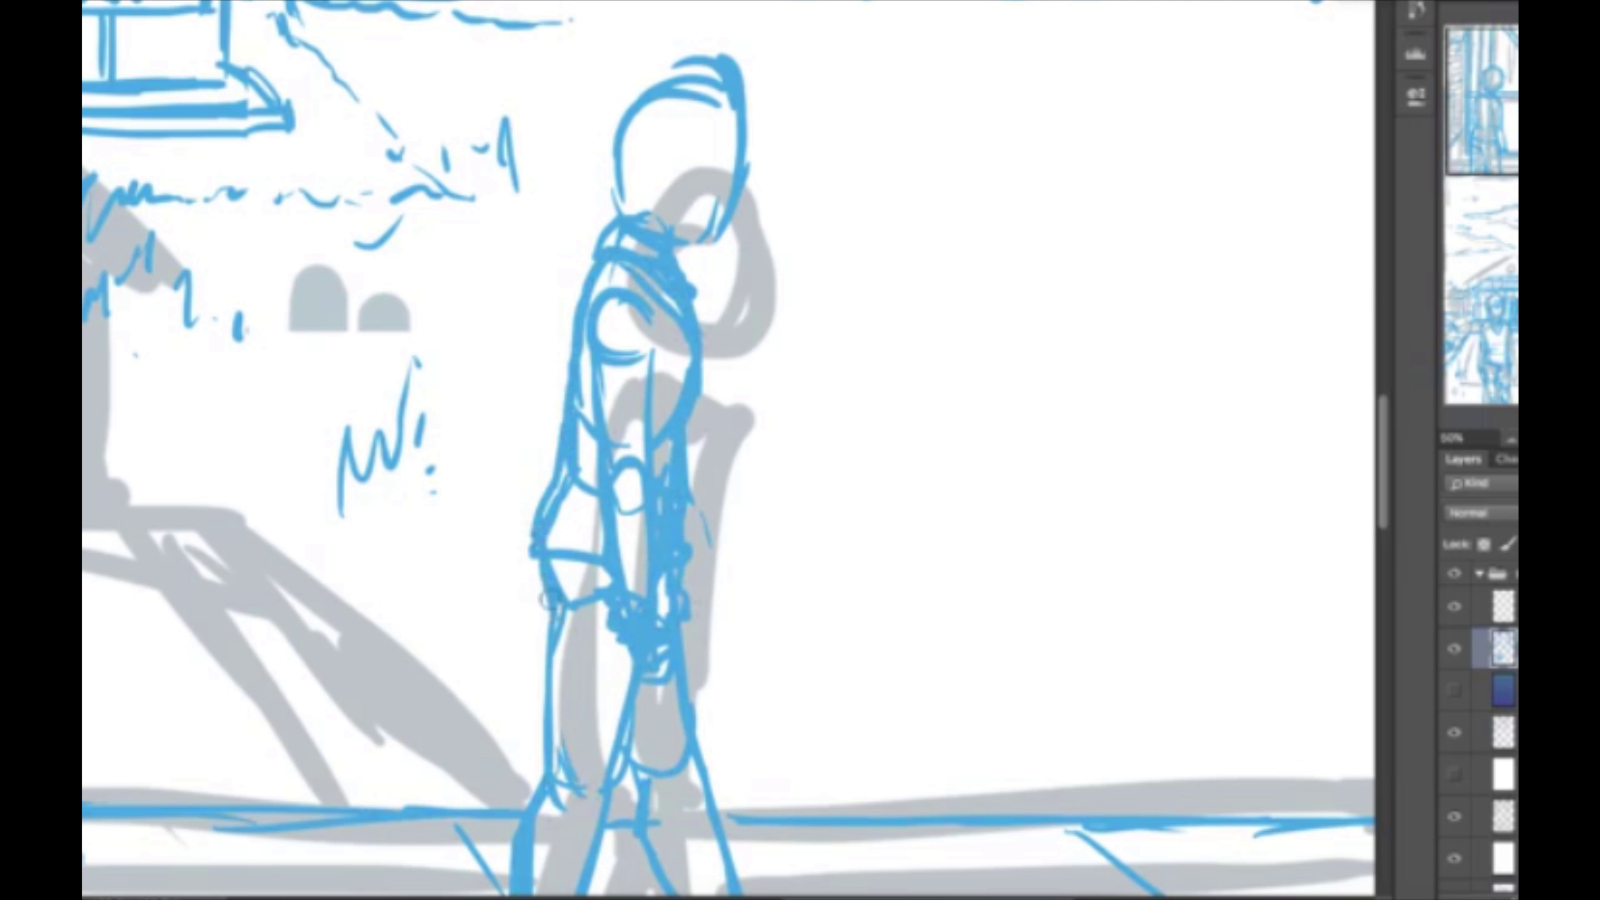
left_click_drag(541, 586, 554, 813)
Draw the walking figure's facial features and head shape in blue.
left_click_drag(618, 756, 656, 820)
left_click_drag(705, 120, 718, 208)
left_click_drag(743, 132, 768, 202)
left_click_drag(630, 111, 712, 227)
left_click_drag(624, 62, 775, 151)
scroll(693, 442, "down", 2)
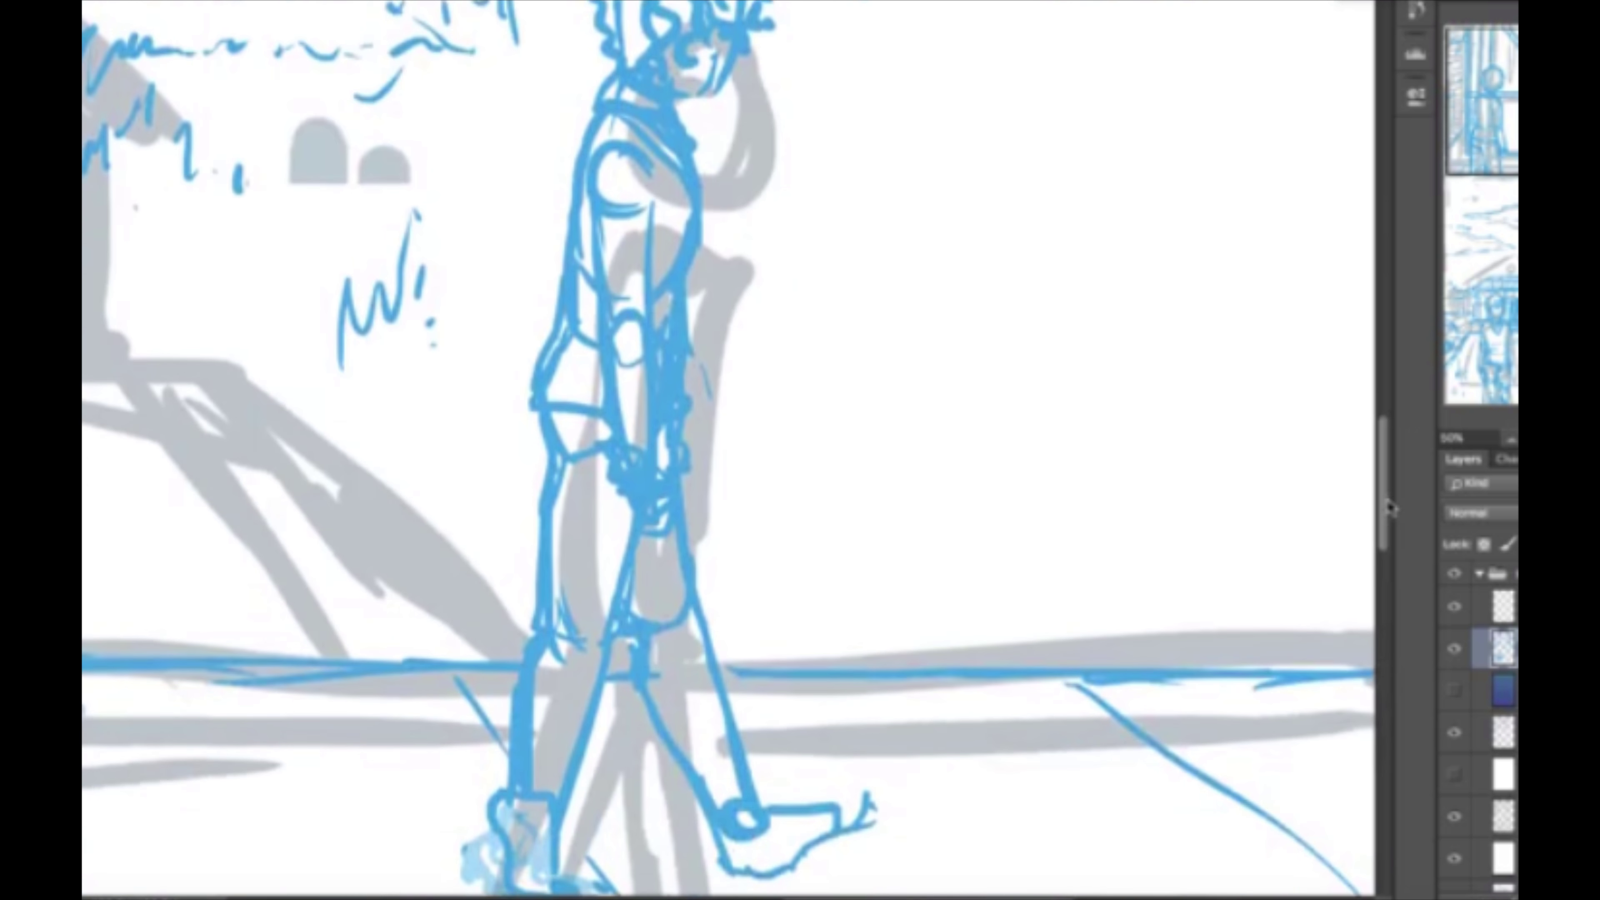
scroll(693, 441, "down", 3)
Reshape both feet with blue heel, sole and toe outlines, then view the full page.
left_click_drag(743, 508, 705, 603)
mouse_move(523, 510)
left_mouse_down()
mouse_move(581, 534)
mouse_move(592, 662)
left_mouse_up()
left_click_drag(718, 627, 863, 587)
left_click_drag(832, 555, 868, 597)
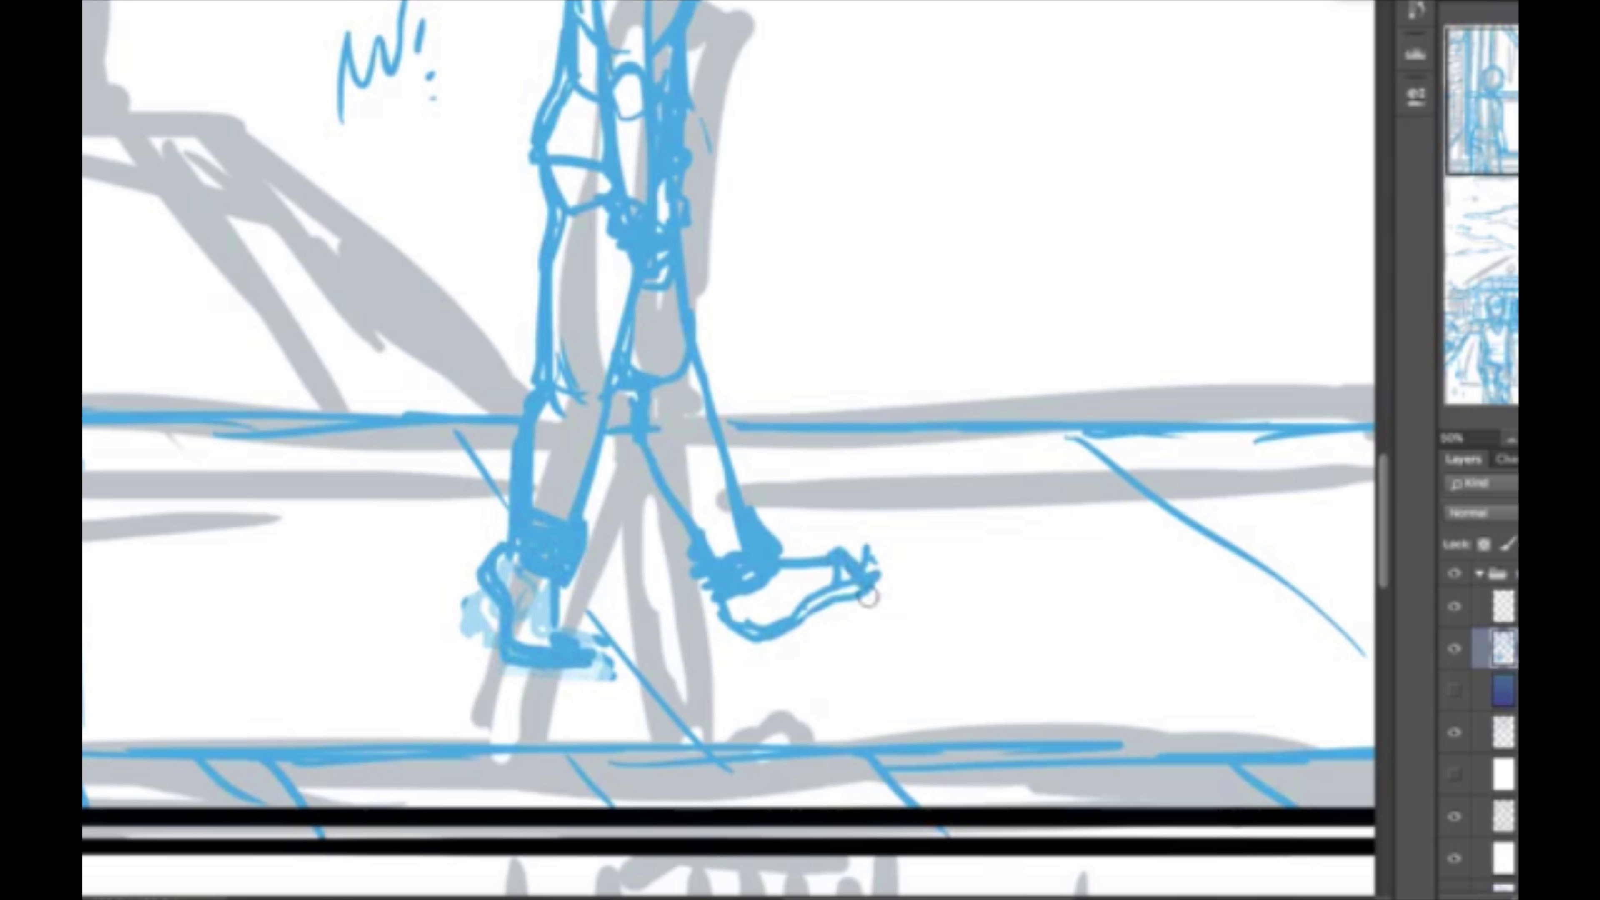
scroll(1315, 647, "down", 3)
scroll(1315, 647, "down", 3)
key("ctrl+0")
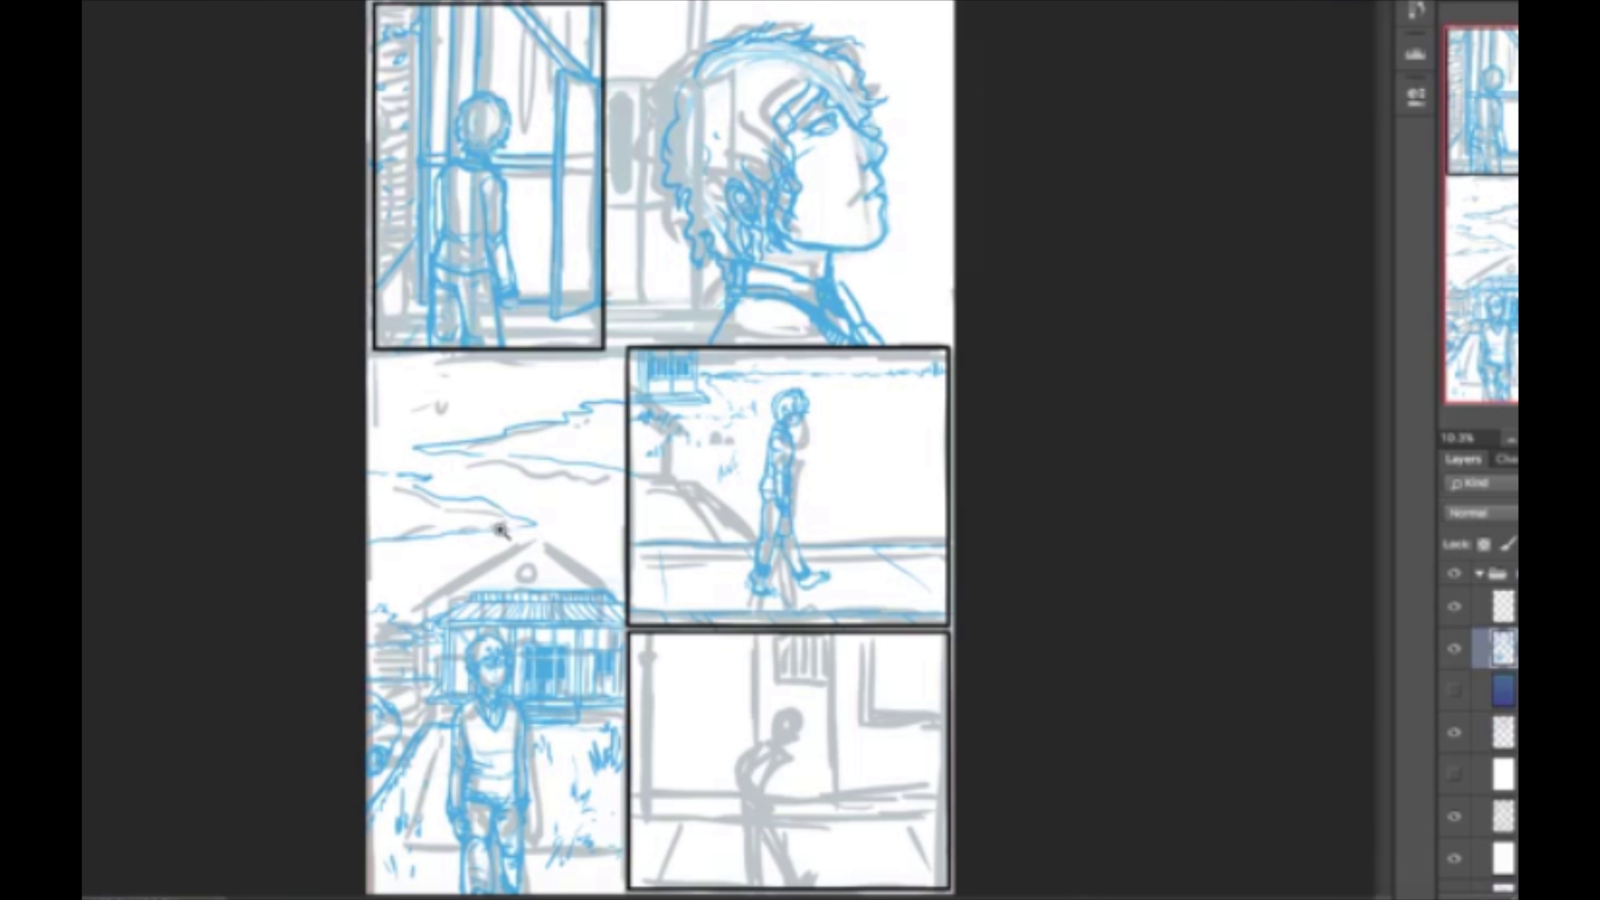
Copy the blue walking figure into the bottom-right panel and add blue leg strokes to it.
left_click_drag(718, 631, 739, 844)
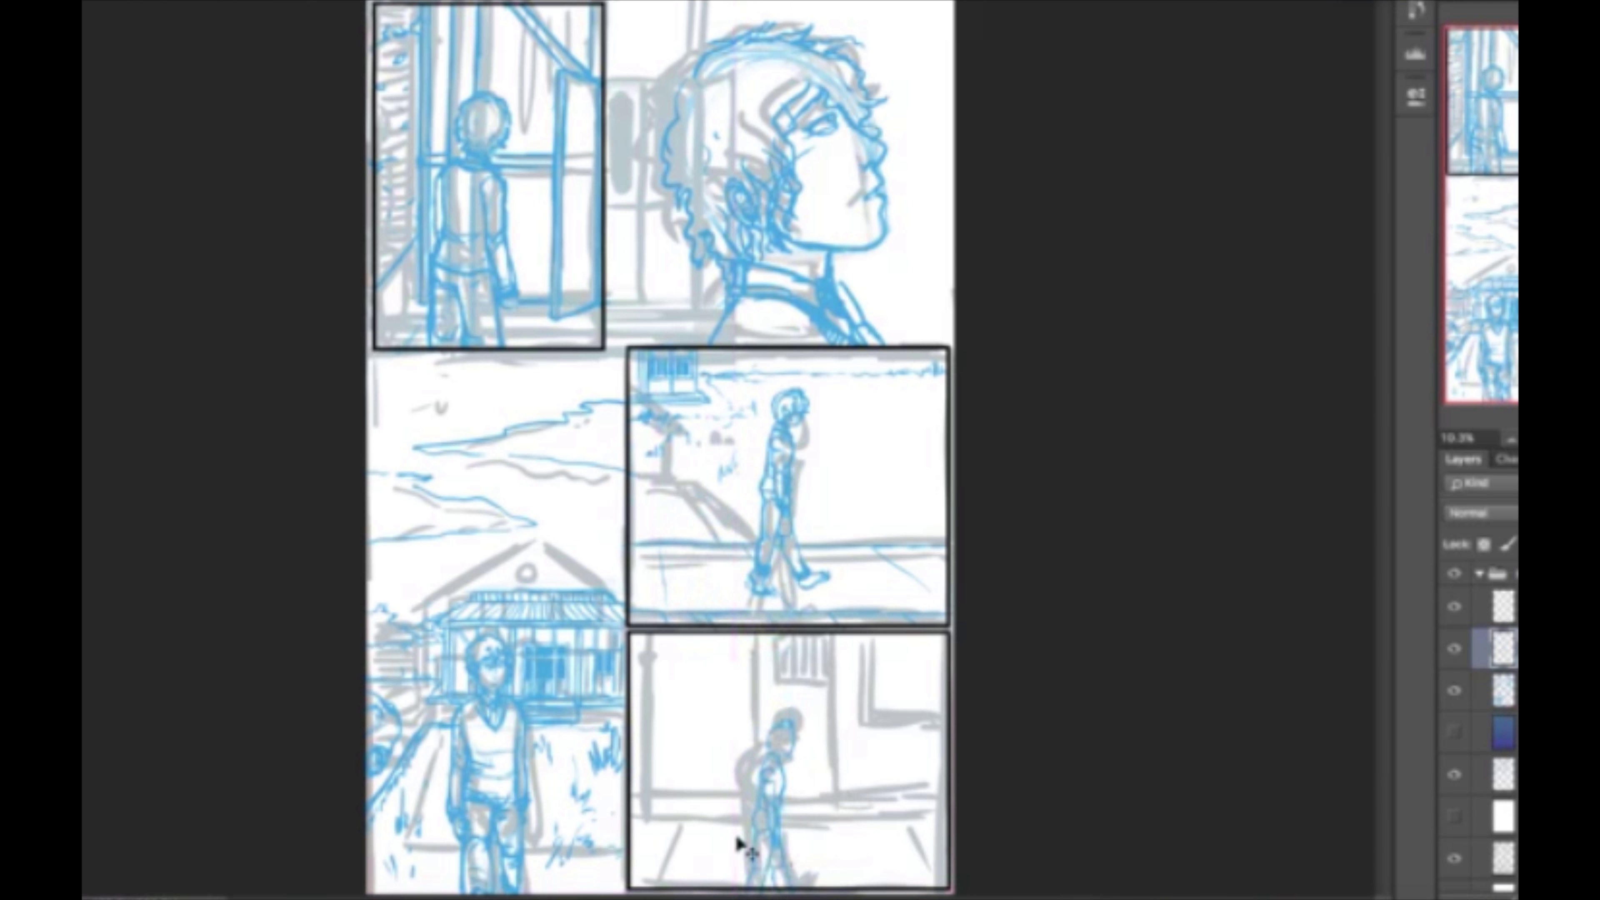
scroll(739, 843, "up", 5)
scroll(786, 868, "down", 5)
left_click_drag(668, 435, 731, 668)
mouse_move(655, 605)
left_mouse_down()
mouse_move(718, 630)
mouse_move(621, 693)
left_mouse_up()
left_click_drag(743, 681, 731, 504)
scroll(1316, 655, "up", 3)
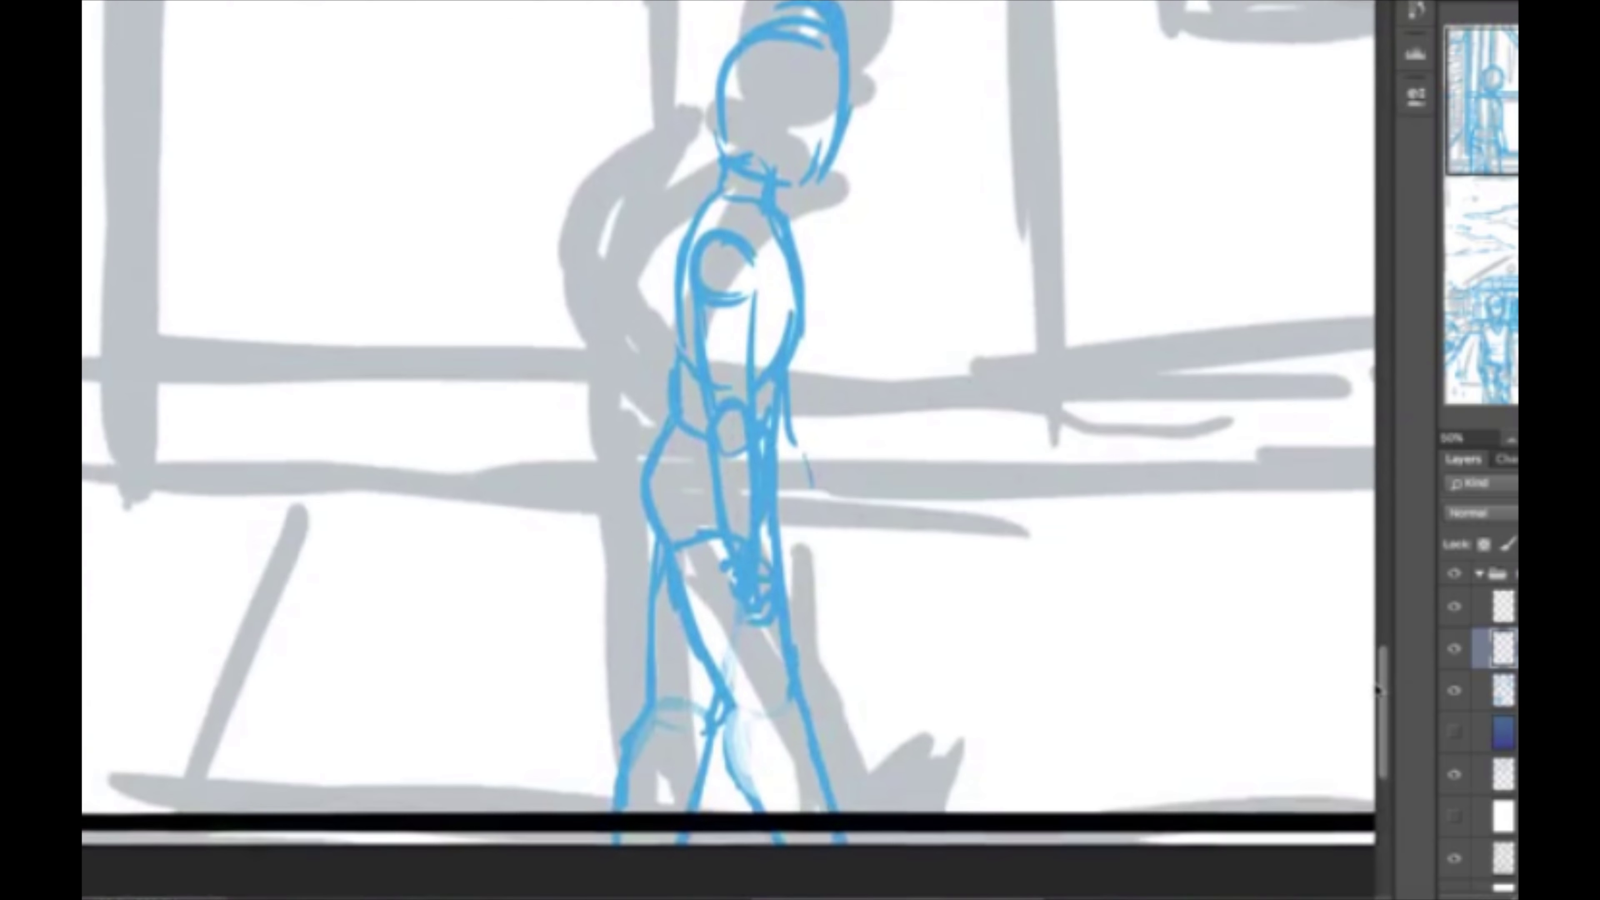
scroll(1316, 655, "up", 4)
scroll(1316, 656, "down", 6)
right_click(277, 516)
left_click(344, 640)
Lasso the copied figure and scale it with Free Transform to match the grey rough.
left_click_drag(737, 142, 870, 283)
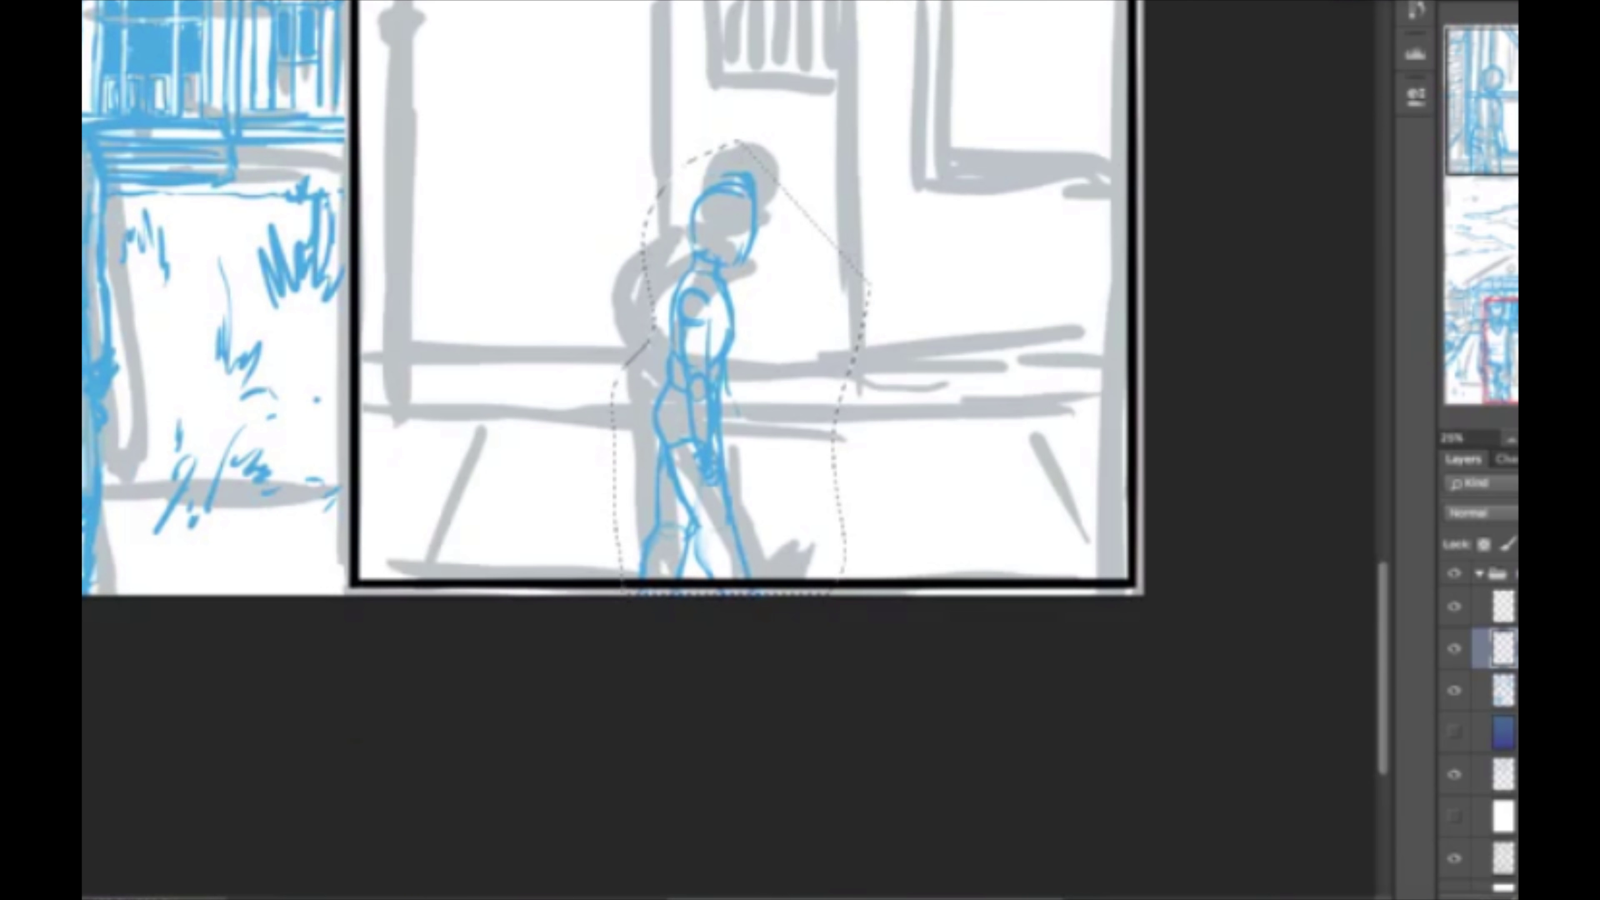
left_click(120, 2)
left_click(204, 339)
left_click_drag(858, 572, 901, 615)
key("z")
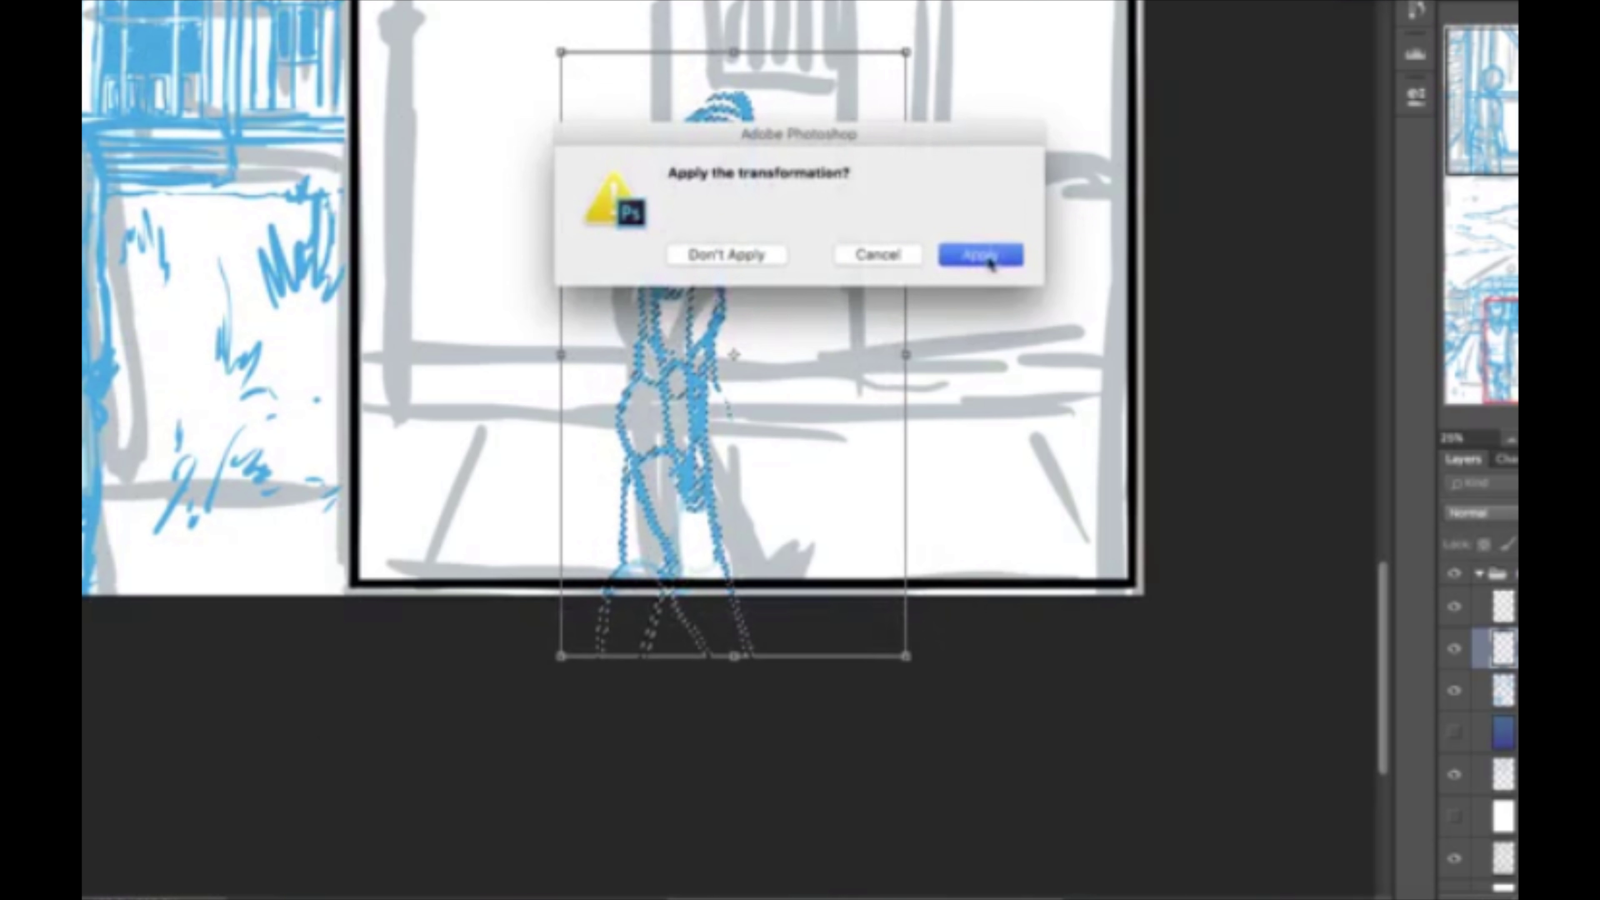
left_click(979, 253)
Fit both panels on screen and draw a blue ground line along the panel's bottom.
right_click(520, 465)
left_click(520, 465)
left_click_drag(165, 759, 935, 764)
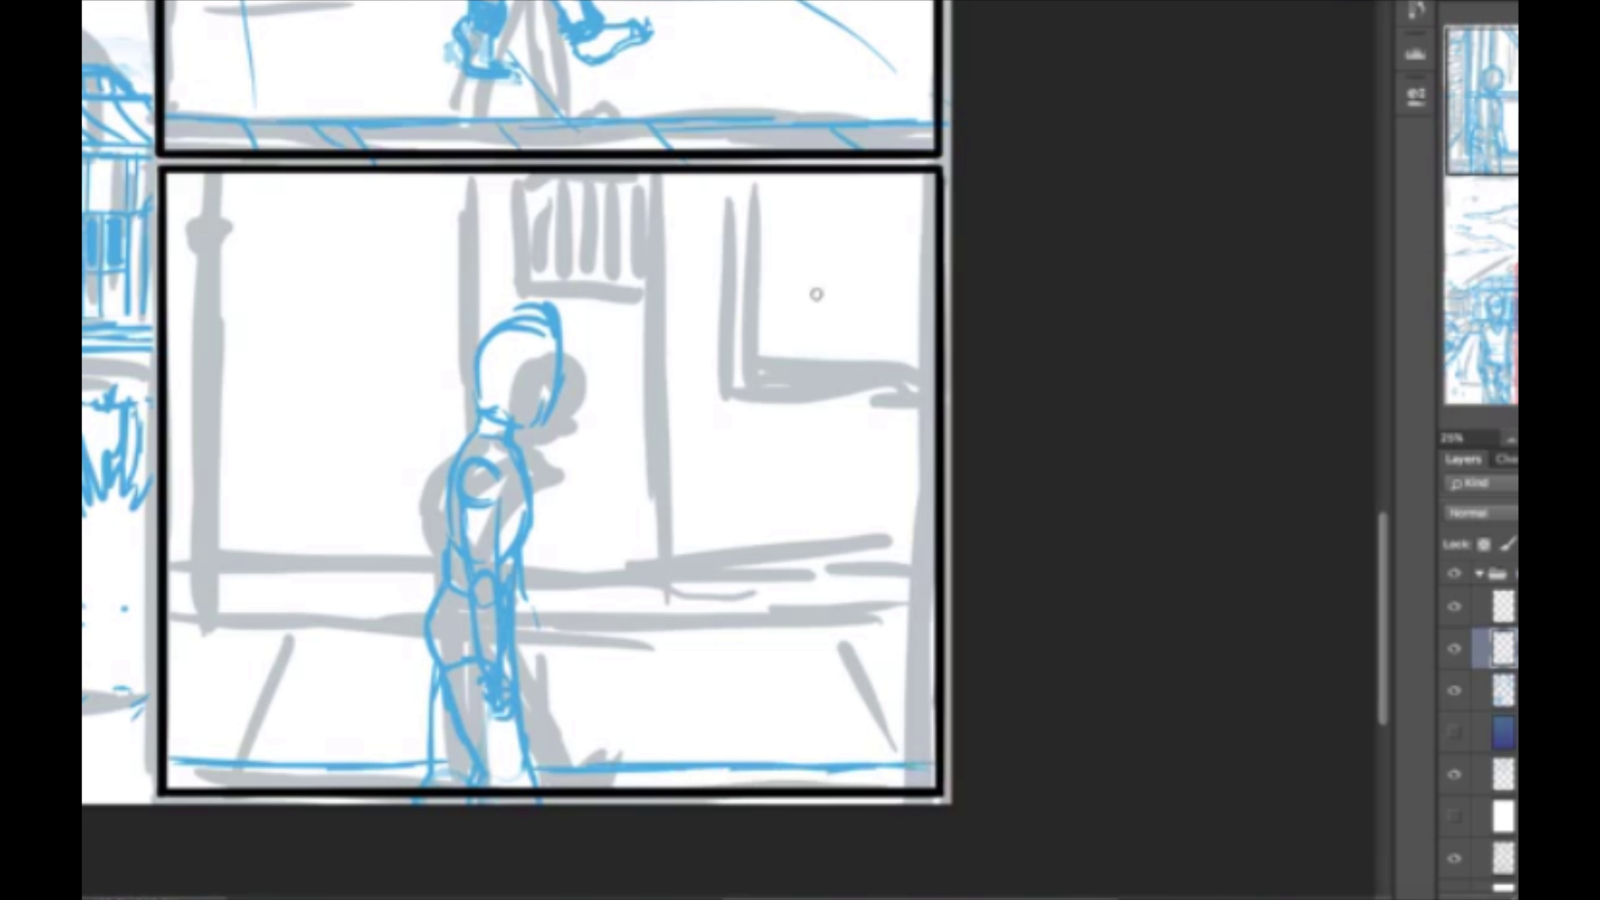
Draw the panel's right edge, vertical wall lines and left pillar in blue.
left_click_drag(917, 173, 913, 693)
left_click_drag(657, 766, 661, 173)
left_click_drag(470, 175, 472, 438)
left_click_drag(201, 770, 220, 174)
mouse_move(193, 158)
left_mouse_down()
mouse_move(189, 587)
mouse_move(243, 567)
left_mouse_up()
Add the pillar bracket, floor line and door frame in blue.
left_click_drag(179, 242, 237, 255)
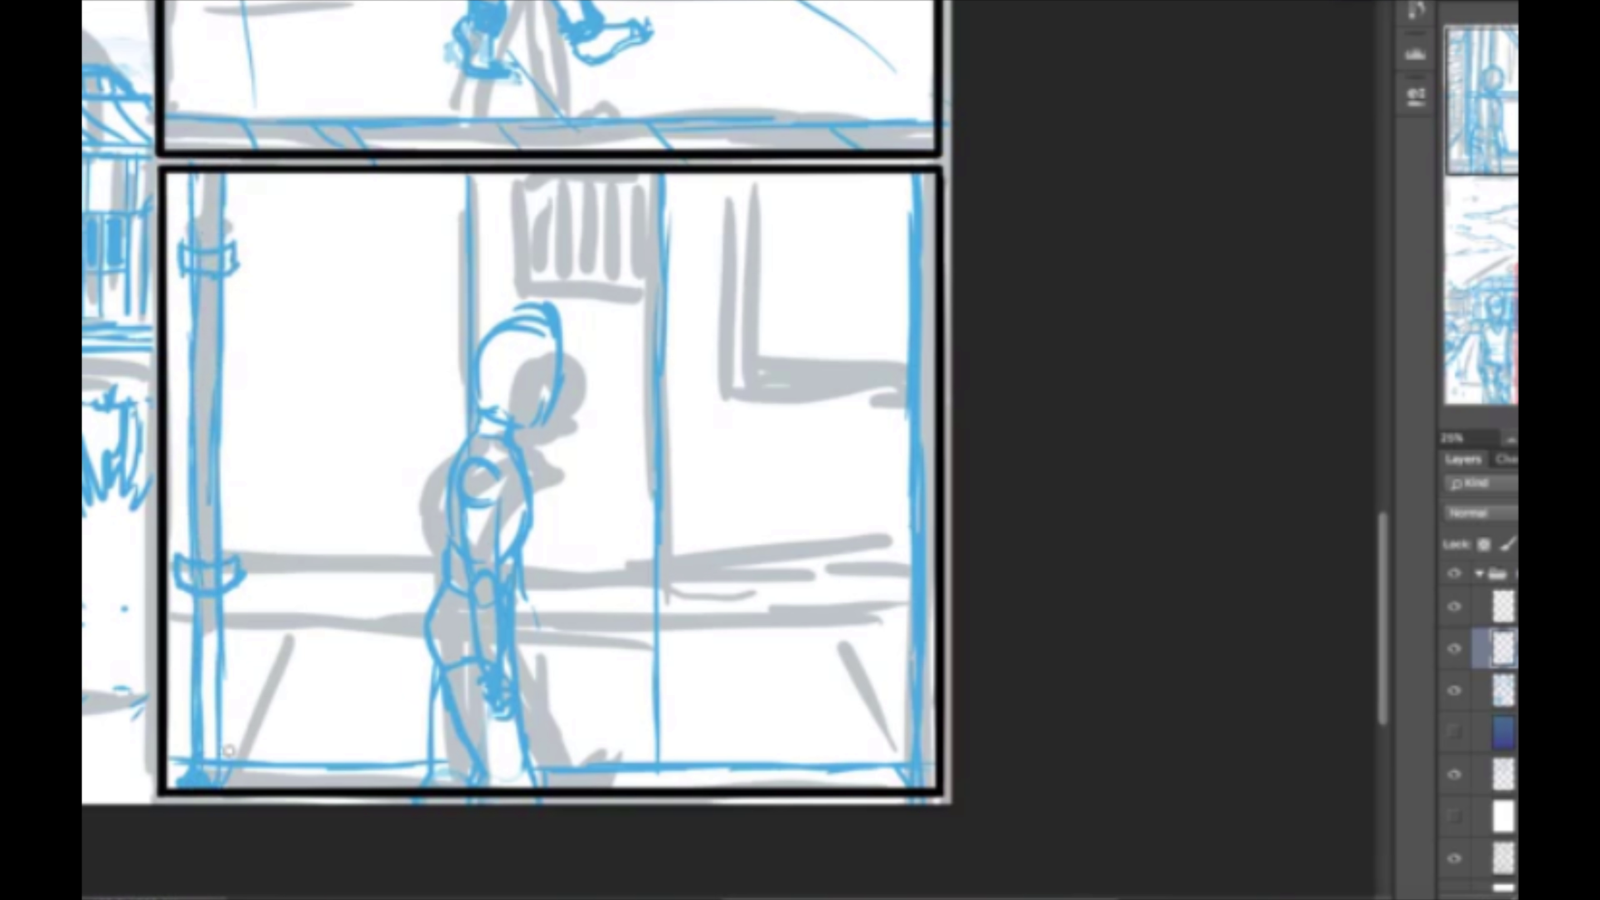
left_click_drag(165, 728, 429, 724)
left_click_drag(518, 189, 523, 454)
left_click_drag(523, 458, 649, 458)
mouse_move(511, 189)
left_mouse_down()
mouse_move(655, 190)
mouse_move(563, 328)
left_mouse_up()
Add door details, crosshatching and a vertical line beside the door.
mouse_move(630, 189)
left_mouse_down()
mouse_move(630, 325)
mouse_move(652, 328)
left_mouse_up()
left_click_drag(561, 334, 643, 429)
left_click_drag(539, 454, 630, 353)
left_click_drag(627, 183, 540, 295)
mouse_move(548, 460)
left_mouse_down()
mouse_move(548, 736)
mouse_move(652, 722)
left_mouse_up()
Sketch the trash can, a floor line and the upper-right window in blue.
mouse_move(539, 630)
left_mouse_down()
mouse_move(549, 731)
mouse_move(598, 624)
left_mouse_up()
mouse_move(597, 631)
left_mouse_down()
mouse_move(586, 731)
mouse_move(561, 725)
mouse_move(914, 731)
left_mouse_up()
left_click_drag(731, 177, 733, 387)
left_click_drag(734, 379, 907, 379)
mouse_move(753, 177)
left_mouse_down()
mouse_move(756, 372)
mouse_move(910, 353)
left_mouse_up()
left_click_drag(819, 183, 813, 340)
left_click_drag(662, 693, 784, 687)
Draw brick outlines on both the right and left walls.
left_click_drag(658, 579, 703, 612)
left_click_drag(740, 470, 822, 498)
left_click_drag(797, 498, 888, 526)
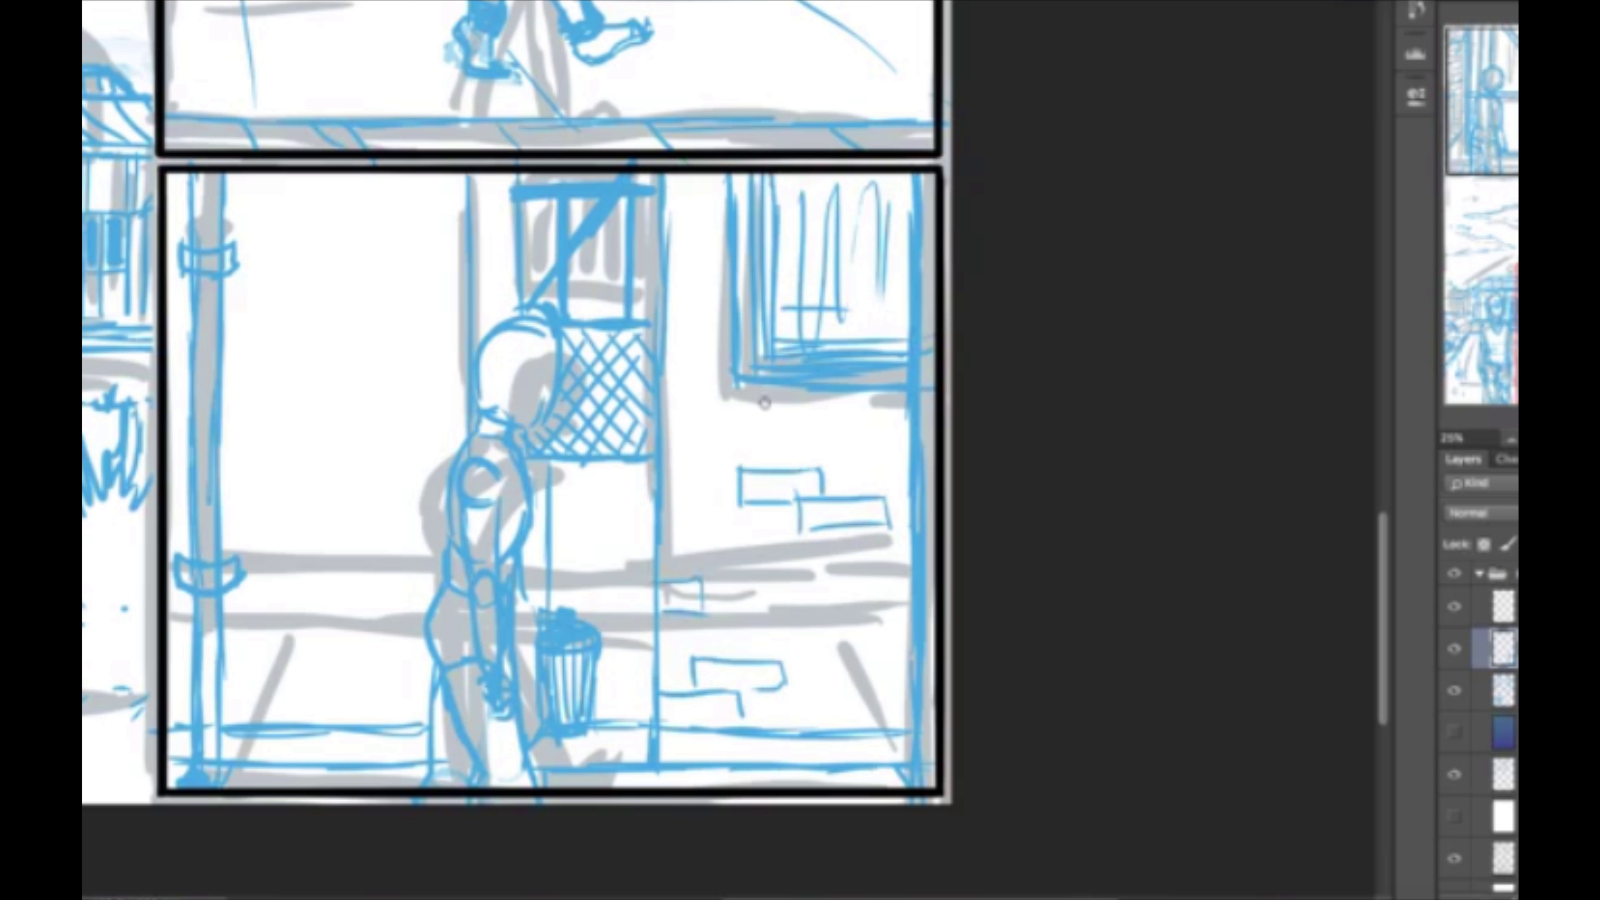
left_click_drag(664, 400, 731, 416)
mouse_move(274, 669)
left_mouse_down()
mouse_move(384, 640)
mouse_move(422, 605)
left_mouse_up()
left_click_drag(262, 517, 416, 470)
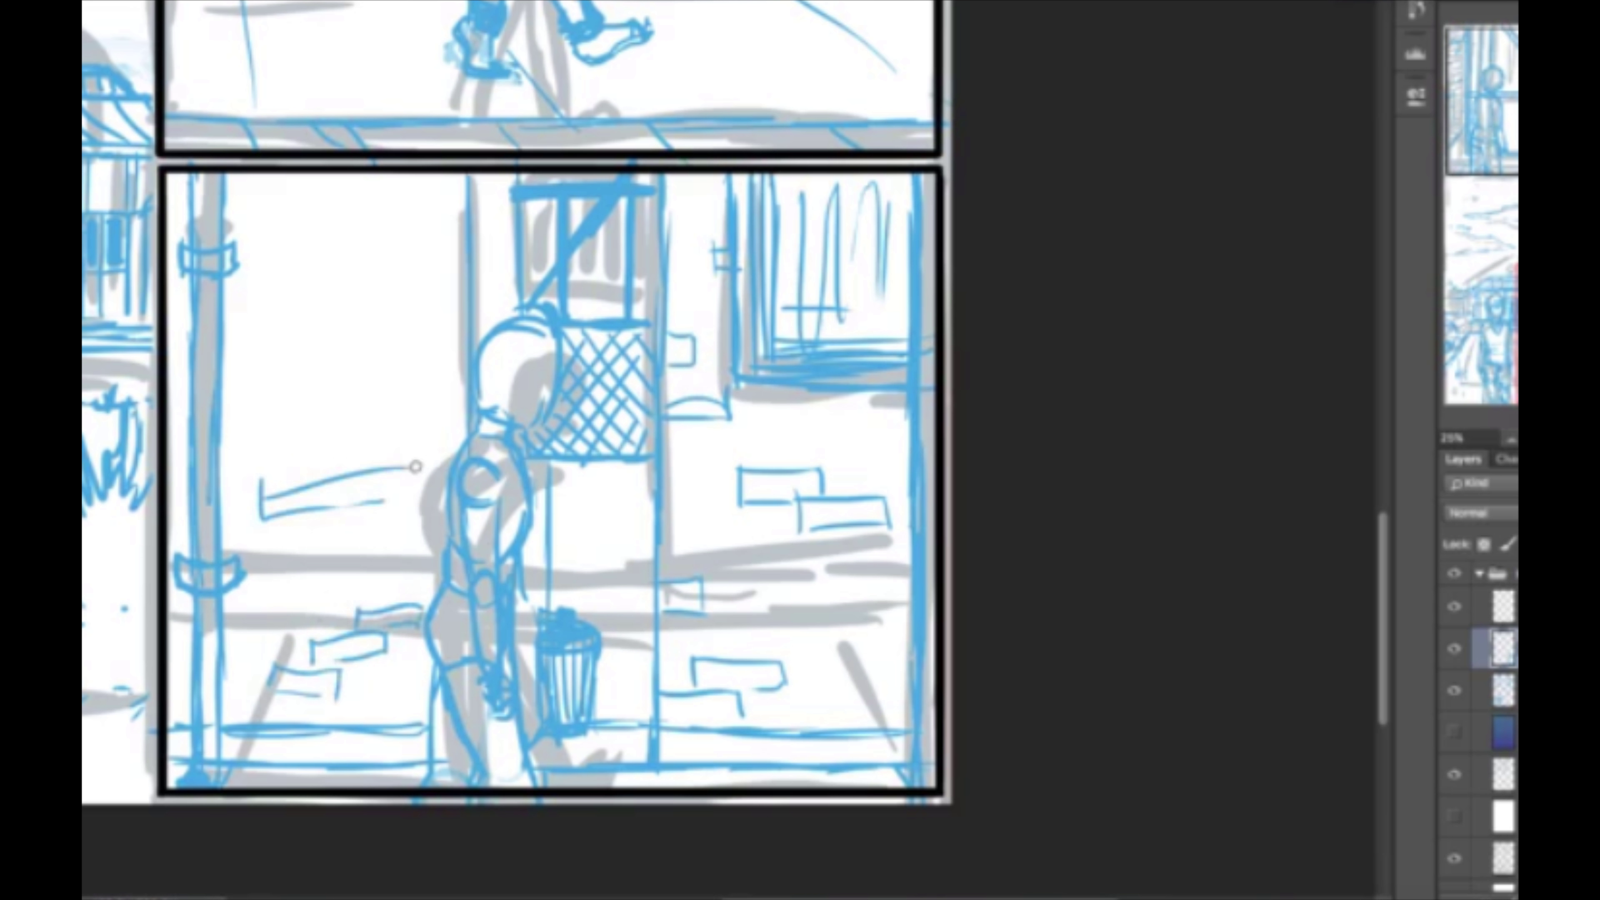
left_click_drag(312, 463, 368, 444)
left_click_drag(230, 280, 312, 344)
left_click_drag(293, 180, 444, 249)
Trace the standing figure's outline, left leg and back in blue.
mouse_move(476, 328)
left_mouse_down()
mouse_move(498, 441)
mouse_move(497, 718)
left_mouse_up()
left_click_drag(435, 595, 425, 770)
left_click_drag(425, 659, 427, 734)
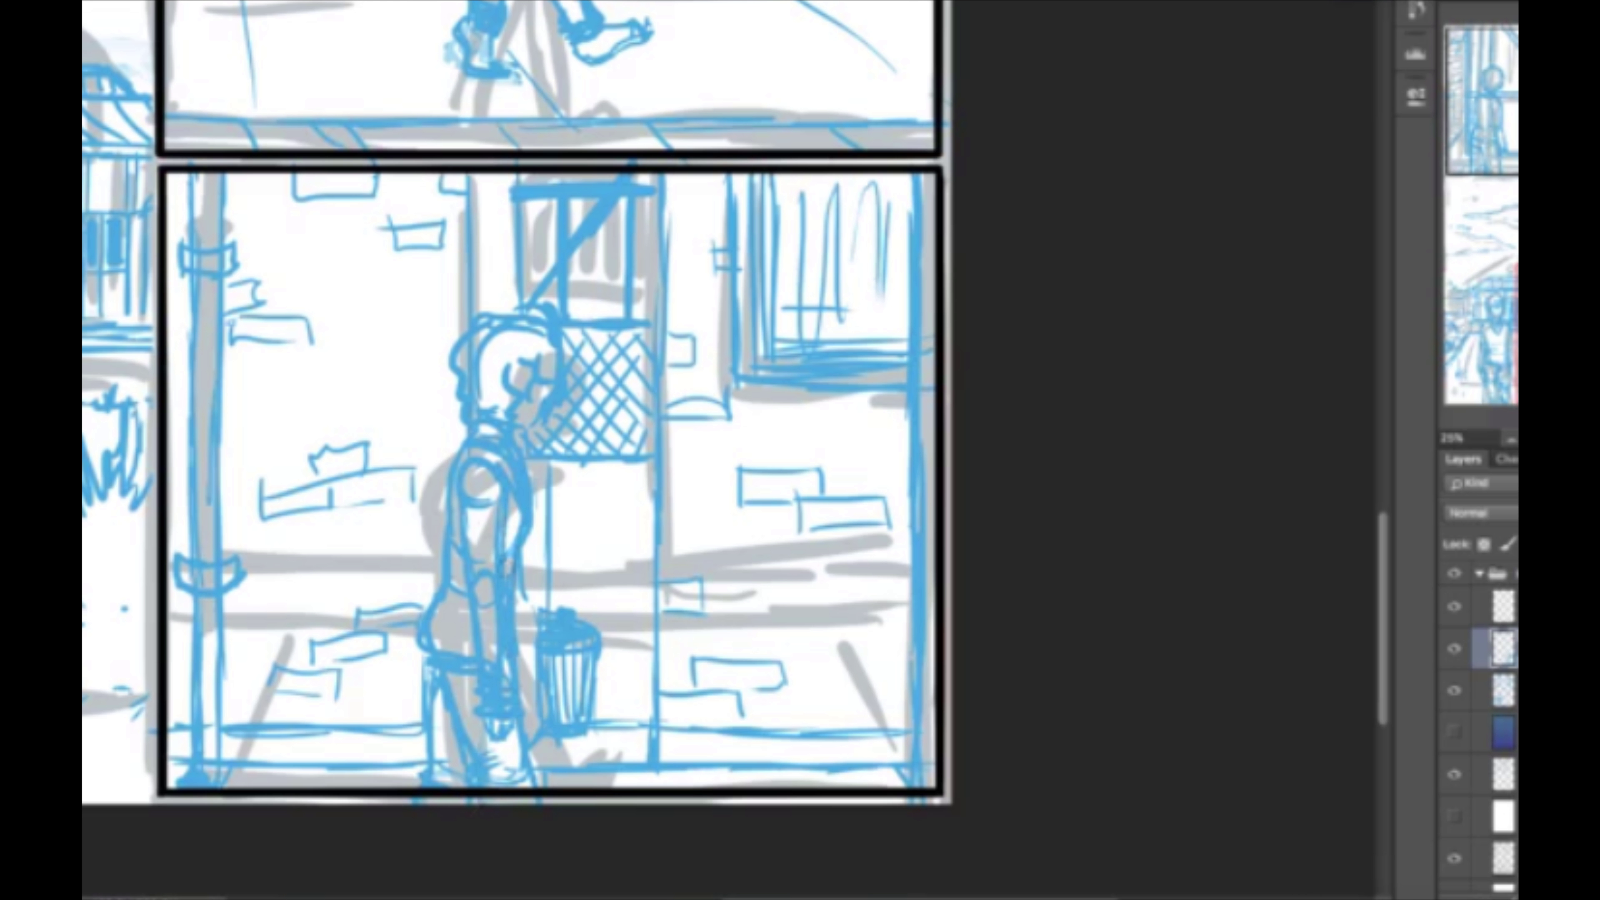
left_click_drag(528, 604, 543, 472)
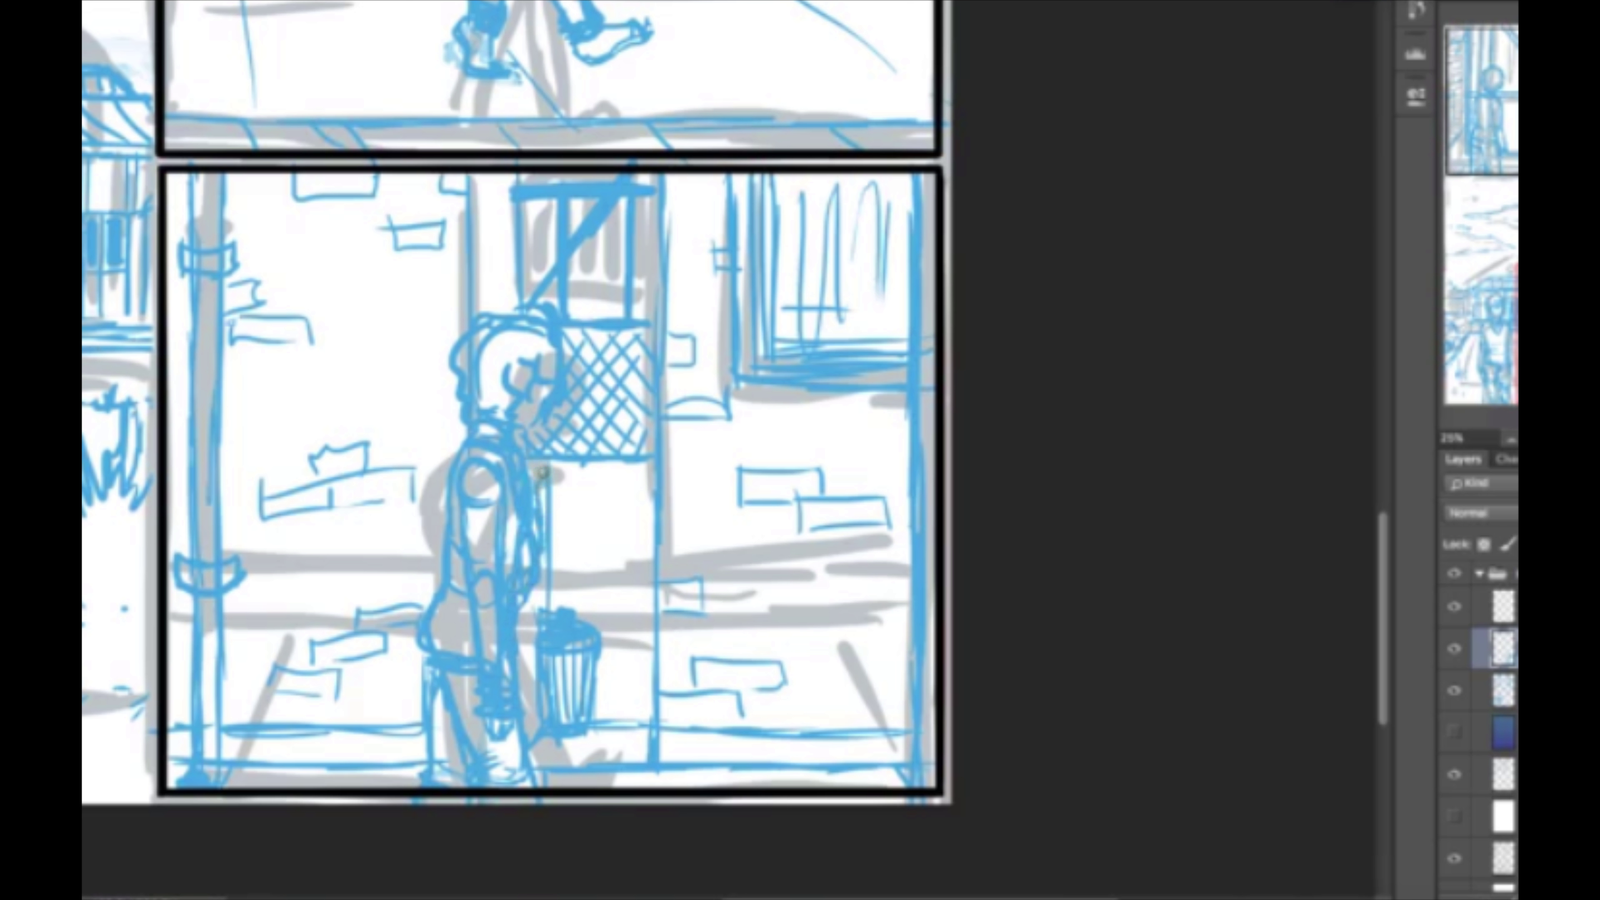
scroll(260, 413, "down", 5)
Hide the grey rough sketch layer and select the blue pencil layer.
scroll(1460, 889, "down", 2)
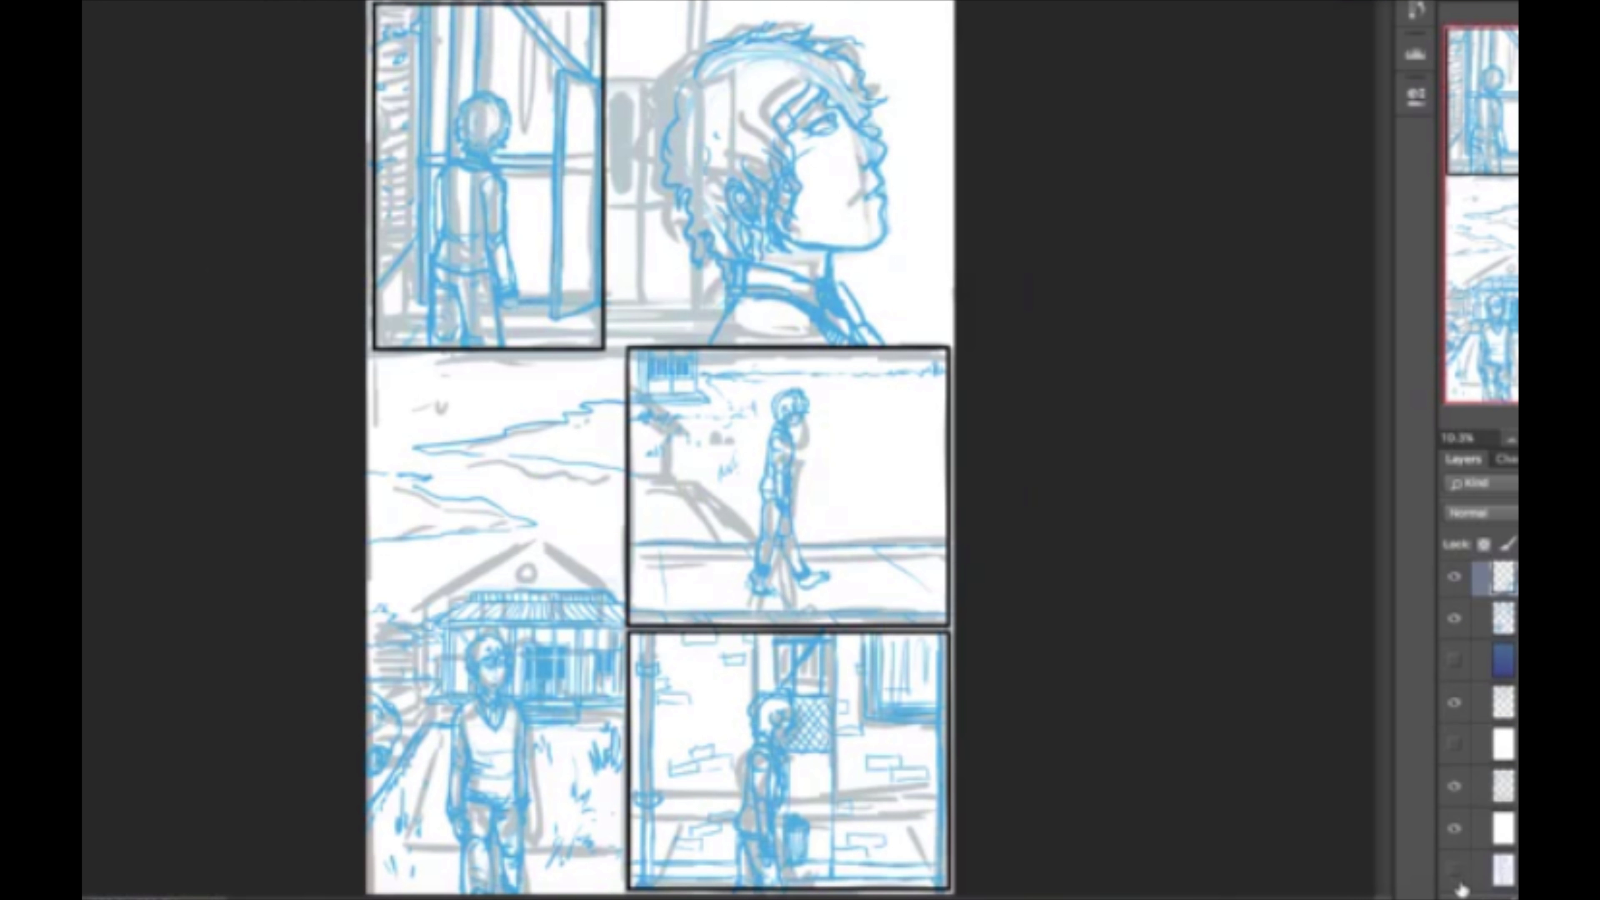
left_click(1456, 784)
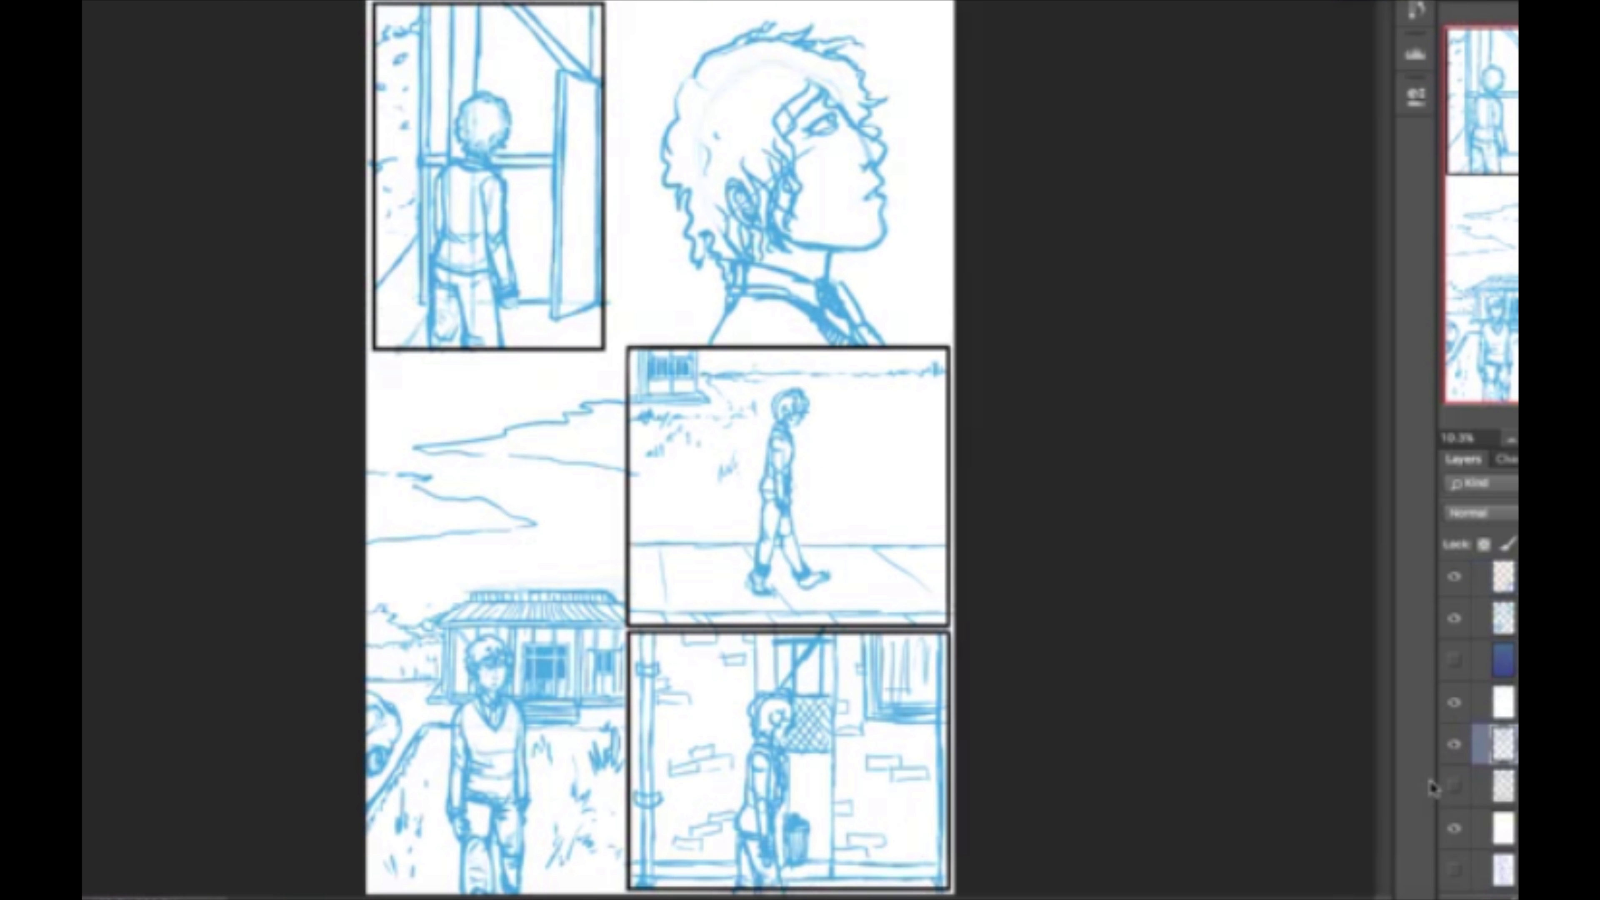
left_click(1503, 617)
Crosshatch the open door in the first panel, then fit the whole page.
scroll(561, 107, "up", 3)
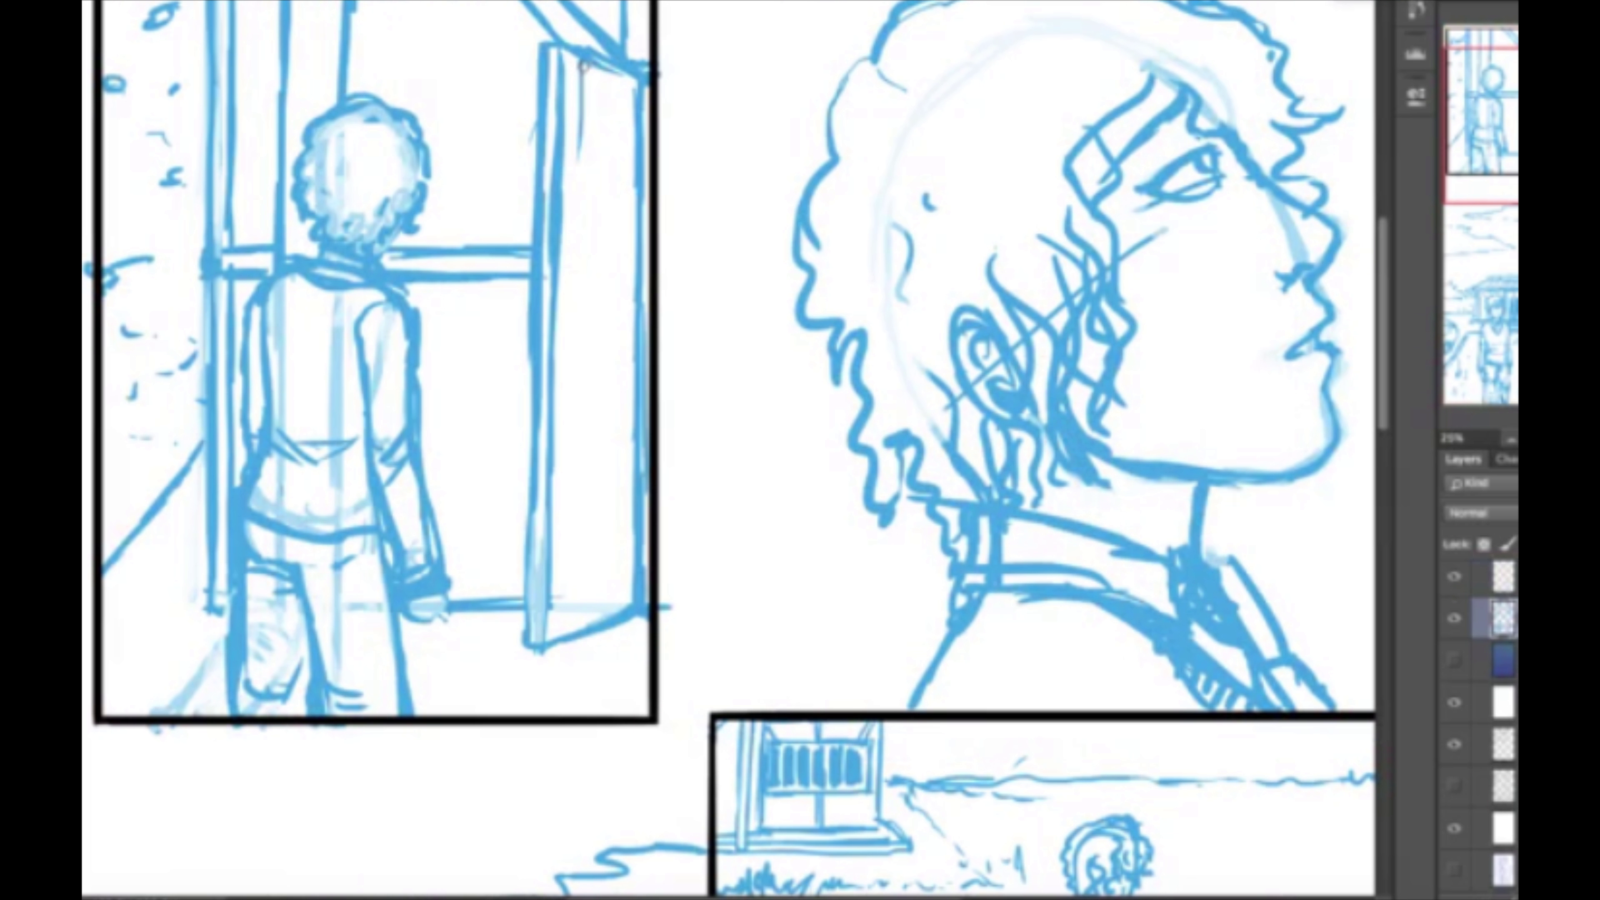
left_click_drag(592, 57, 558, 158)
mouse_move(636, 101)
left_mouse_down()
mouse_move(561, 284)
mouse_move(548, 593)
left_mouse_up()
left_click_drag(616, 183, 589, 386)
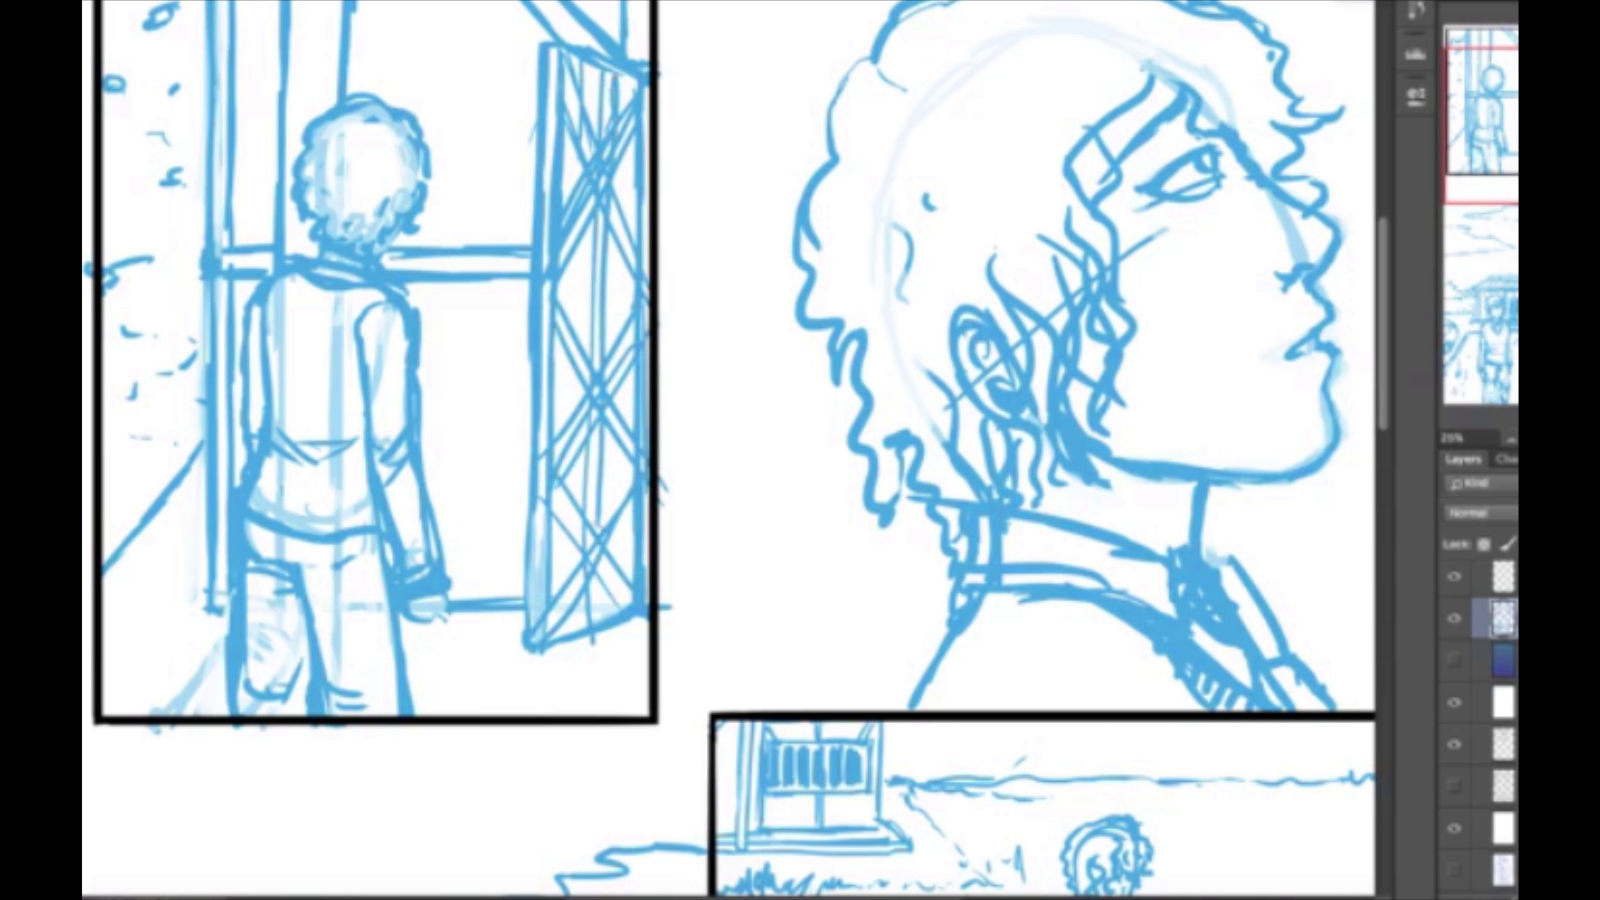
key("ctrl+0")
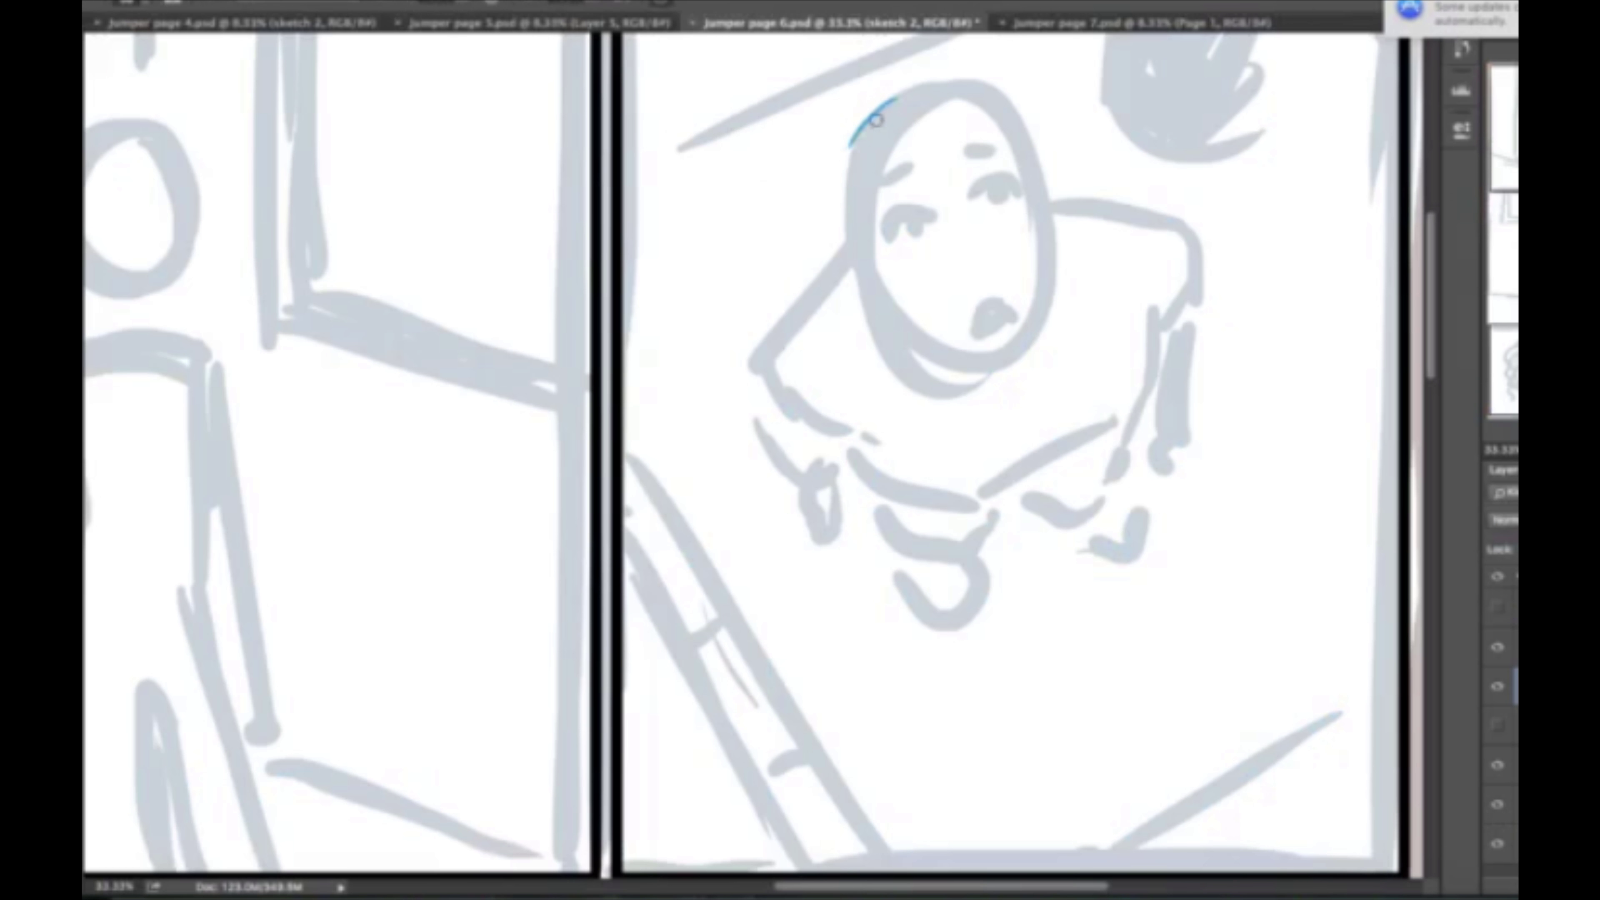
Draw the overhead figure's head oval, face guides, shoulders, arms and torso in blue.
mouse_move(895, 101)
left_mouse_down()
mouse_move(1015, 372)
mouse_move(970, 82)
mouse_move(898, 98)
left_mouse_up()
left_click_drag(863, 271, 1043, 208)
left_click_drag(933, 126, 1003, 372)
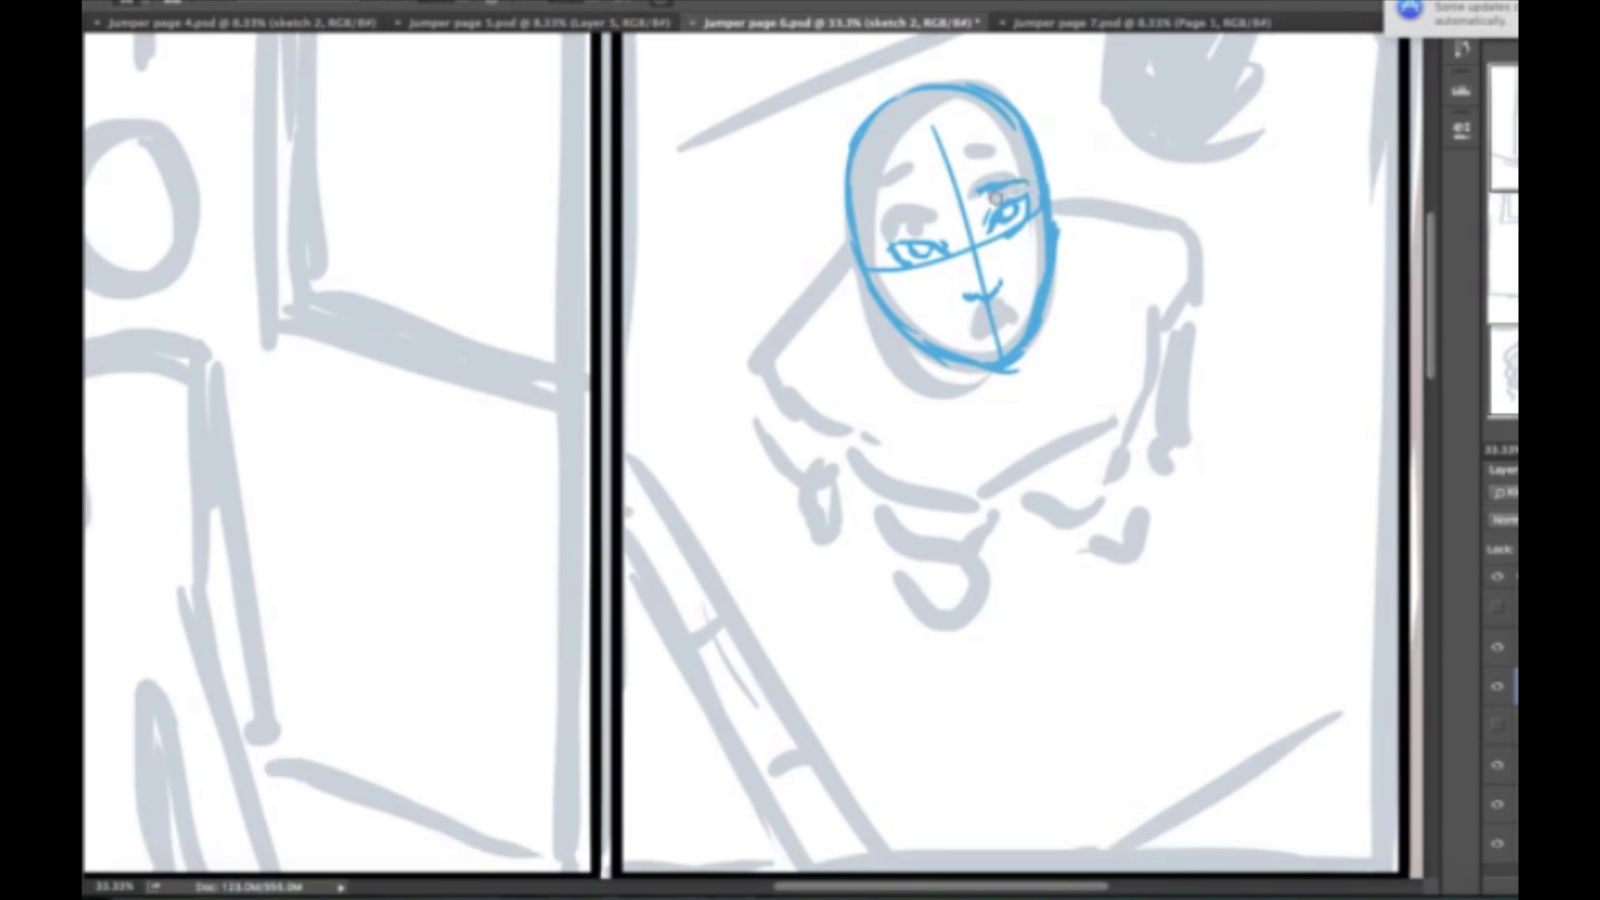
mouse_move(848, 258)
left_mouse_down()
mouse_move(782, 429)
mouse_move(1052, 479)
mouse_move(1162, 315)
left_mouse_up()
mouse_move(1049, 200)
left_mouse_down()
mouse_move(1146, 218)
mouse_move(1178, 303)
left_mouse_up()
mouse_move(885, 482)
left_mouse_down()
mouse_move(917, 498)
mouse_move(1090, 442)
left_mouse_up()
Outline the waist, hips, legs and both feet, then redraw the waist.
mouse_move(854, 460)
left_mouse_down()
mouse_move(897, 520)
mouse_move(1002, 542)
left_mouse_up()
mouse_move(1137, 404)
left_mouse_down()
mouse_move(1036, 498)
mouse_move(1112, 511)
left_mouse_up()
mouse_move(914, 548)
left_mouse_down()
mouse_move(939, 599)
mouse_move(964, 590)
left_mouse_up()
left_click_drag(1038, 495, 1098, 514)
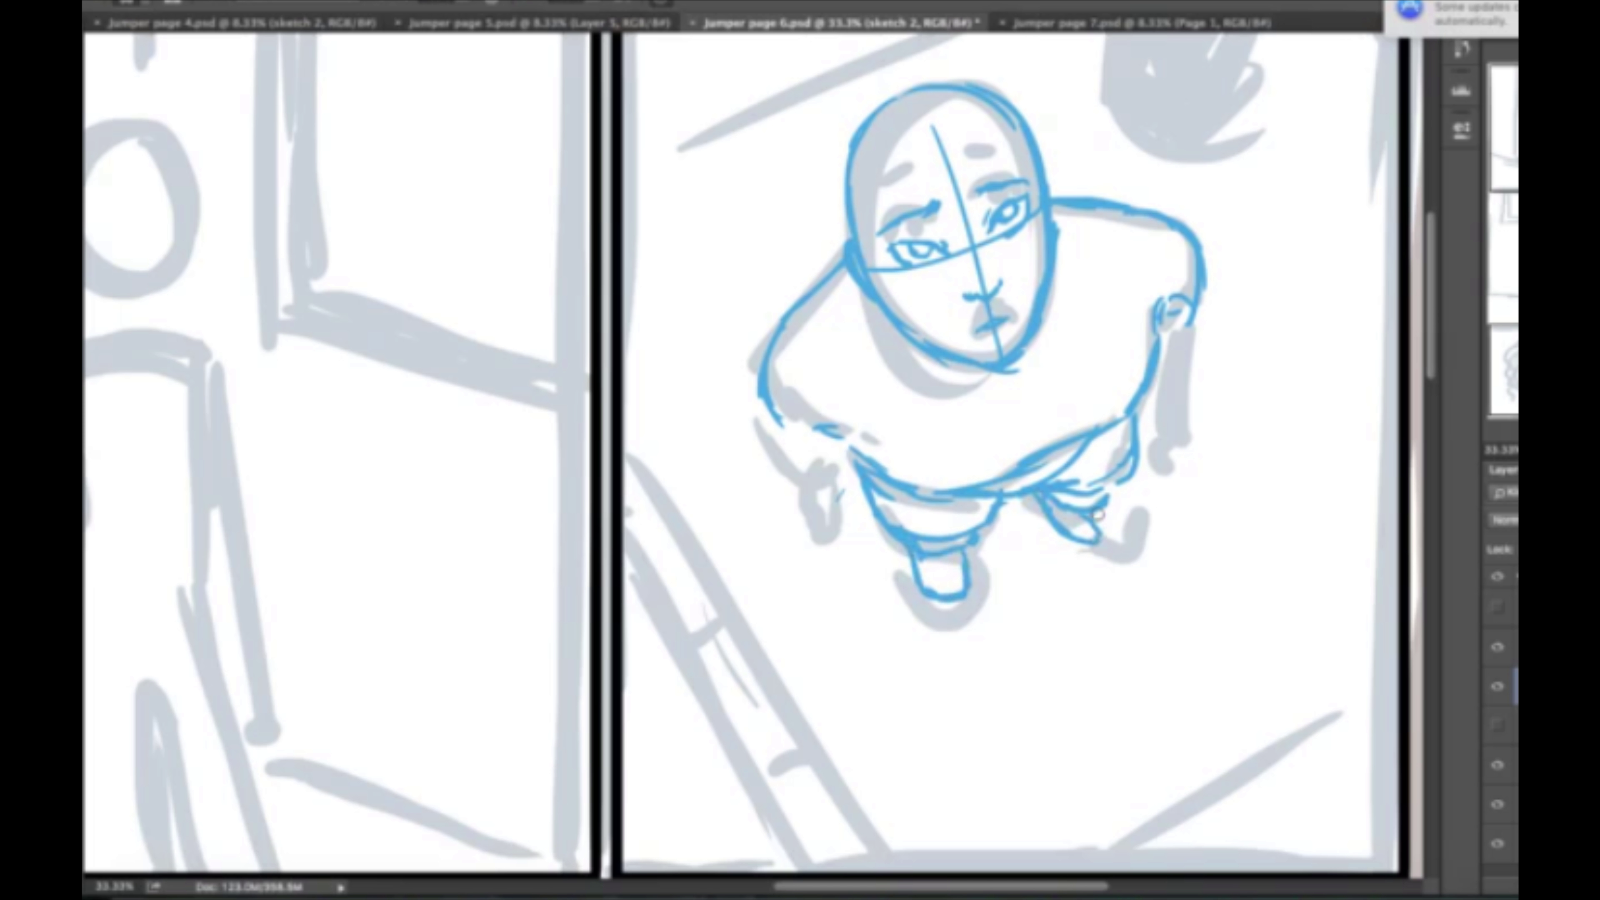
left_click_drag(850, 451, 1093, 429)
left_click_drag(920, 444, 1146, 381)
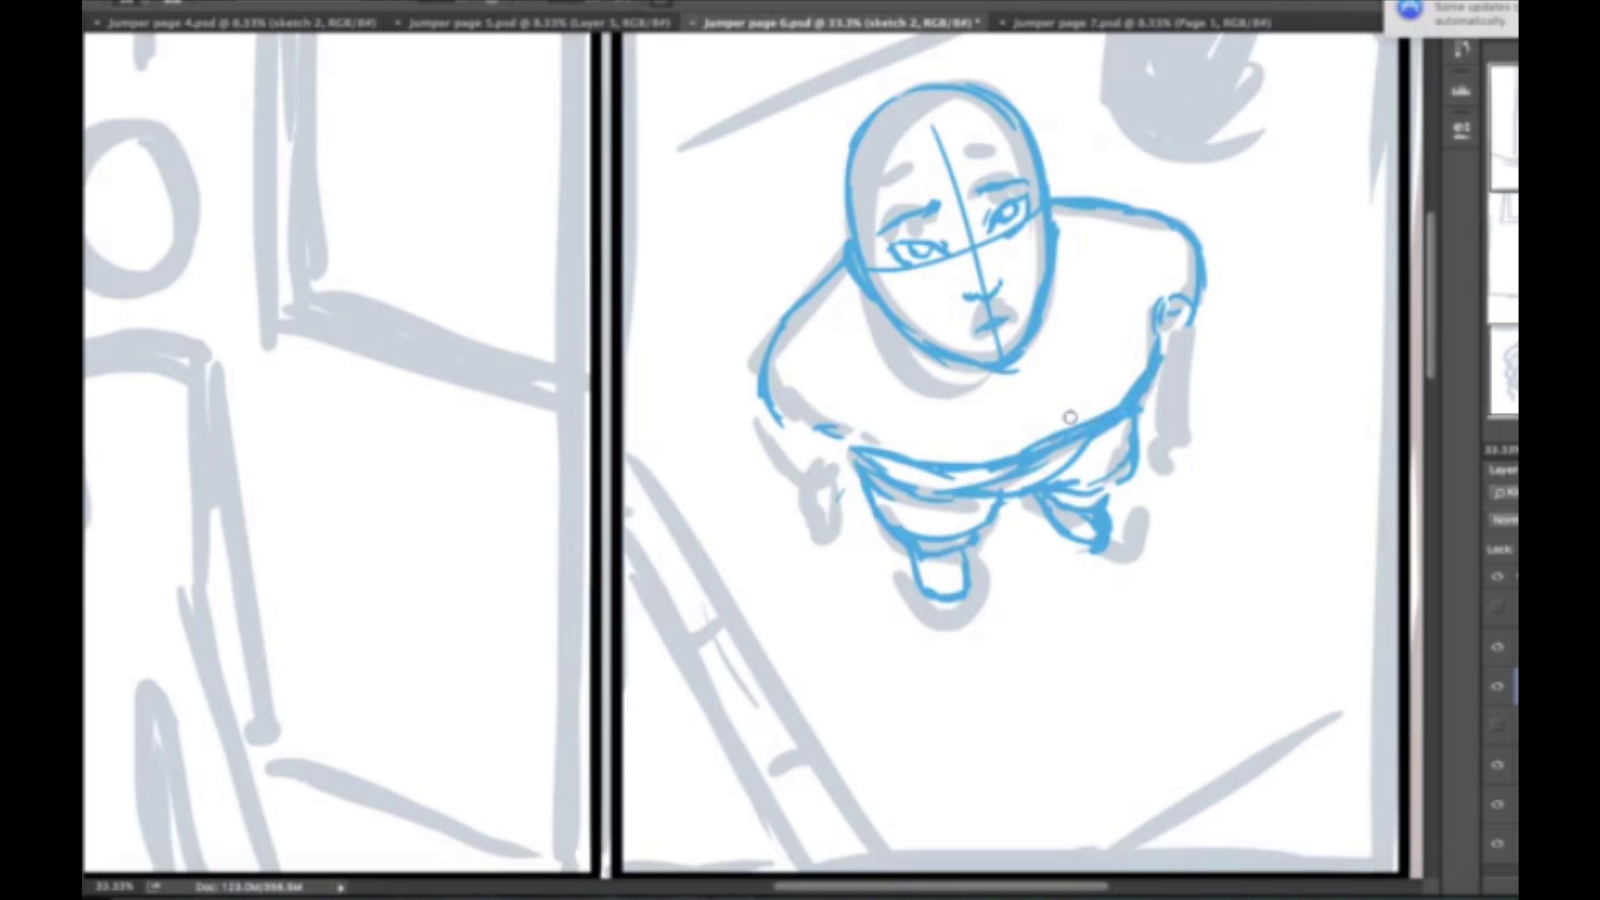
Outline the arms and hands, the collar around the jaw and the right shoulder.
mouse_move(774, 431)
left_mouse_down()
mouse_move(838, 504)
mouse_move(838, 549)
left_mouse_up()
left_click_drag(1168, 315, 1153, 409)
left_click_drag(1188, 353, 1150, 461)
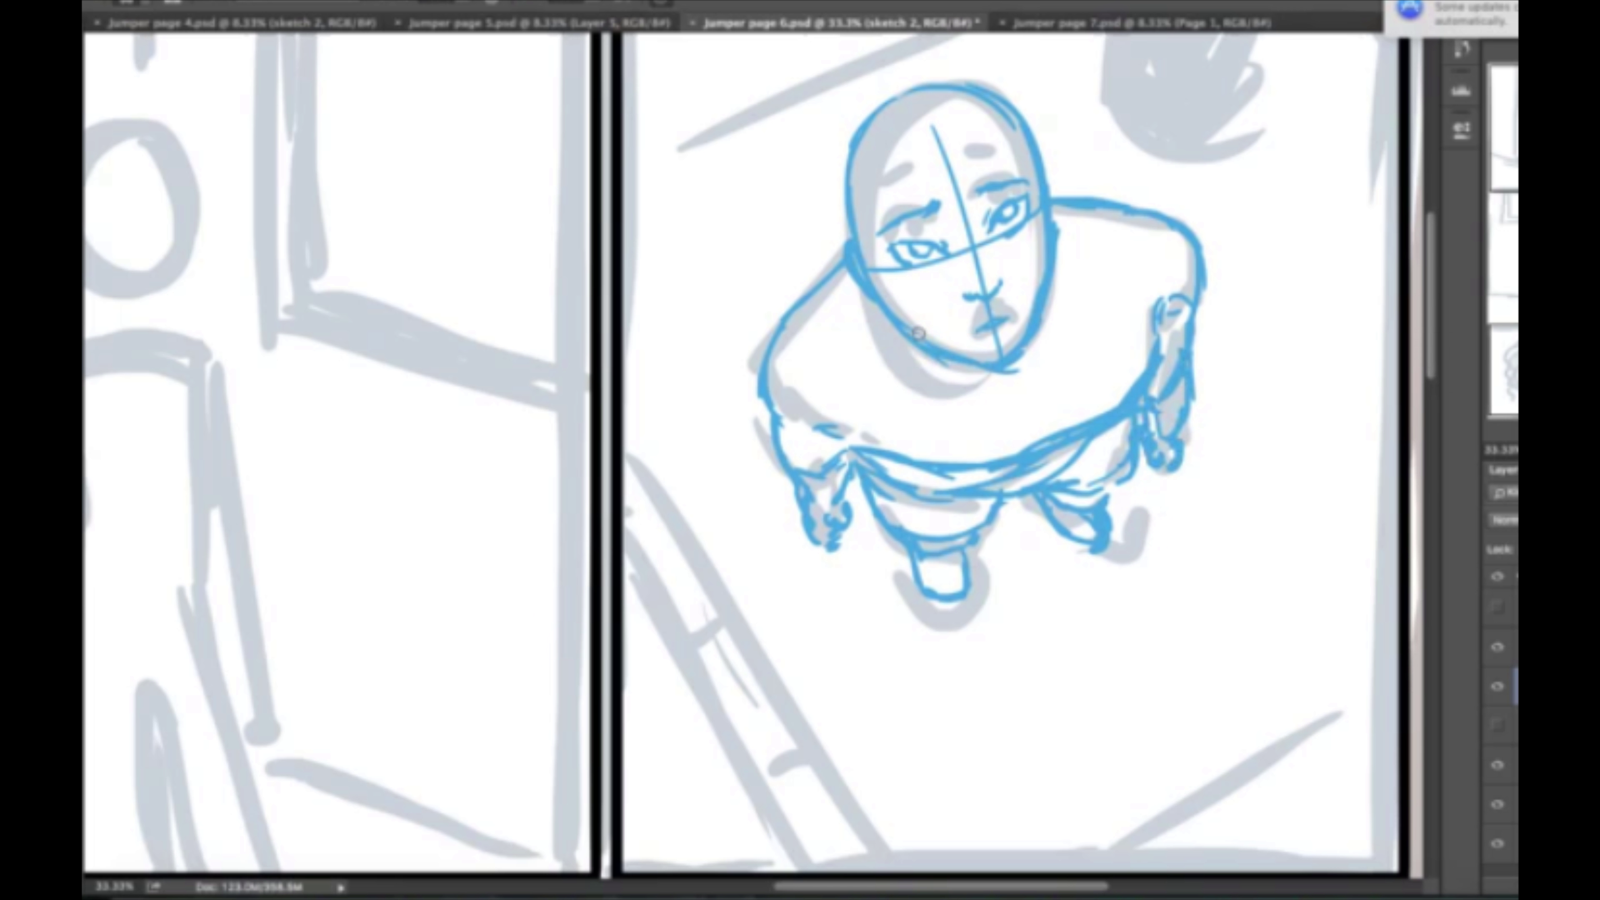
left_click_drag(907, 335, 1008, 407)
mouse_move(847, 271)
left_mouse_down()
mouse_move(895, 357)
mouse_move(958, 403)
left_mouse_up()
left_click_drag(1052, 296, 995, 425)
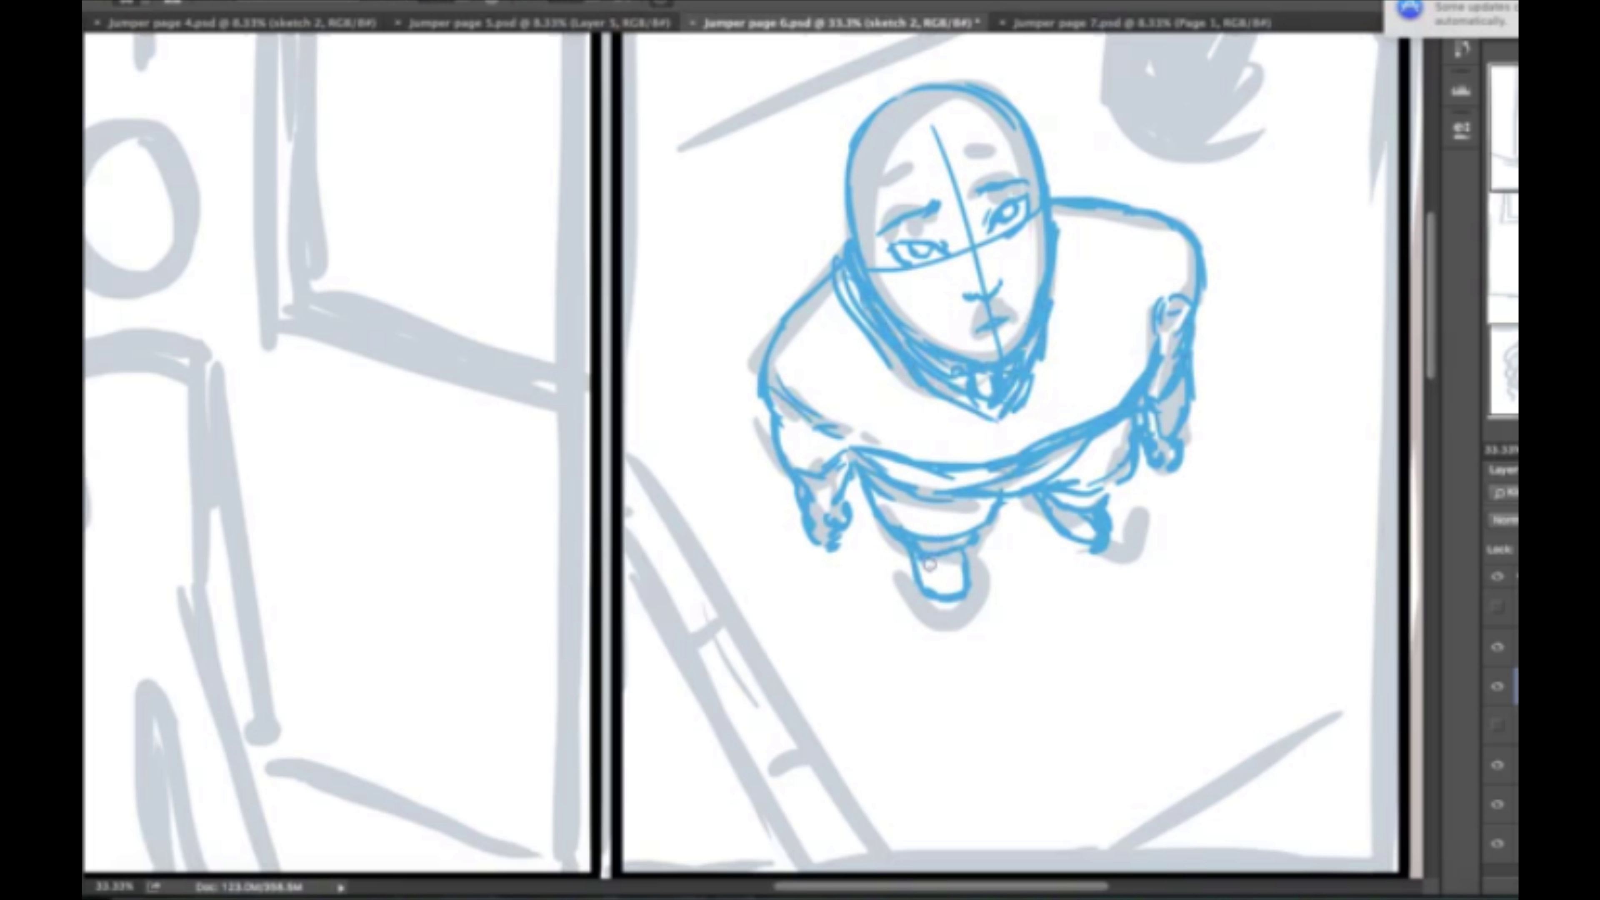
left_click_drag(1203, 268, 1194, 318)
Sketch messy curly hair across the forehead, top and sides of the head.
mouse_move(932, 132)
left_mouse_down()
mouse_move(964, 277)
mouse_move(882, 302)
left_mouse_up()
left_click_drag(857, 189, 885, 284)
left_click_drag(825, 157, 845, 245)
mouse_move(819, 208)
left_mouse_down()
mouse_move(931, 77)
mouse_move(1039, 164)
left_mouse_up()
left_click_drag(1047, 208, 1071, 258)
left_click_drag(1065, 136, 1097, 183)
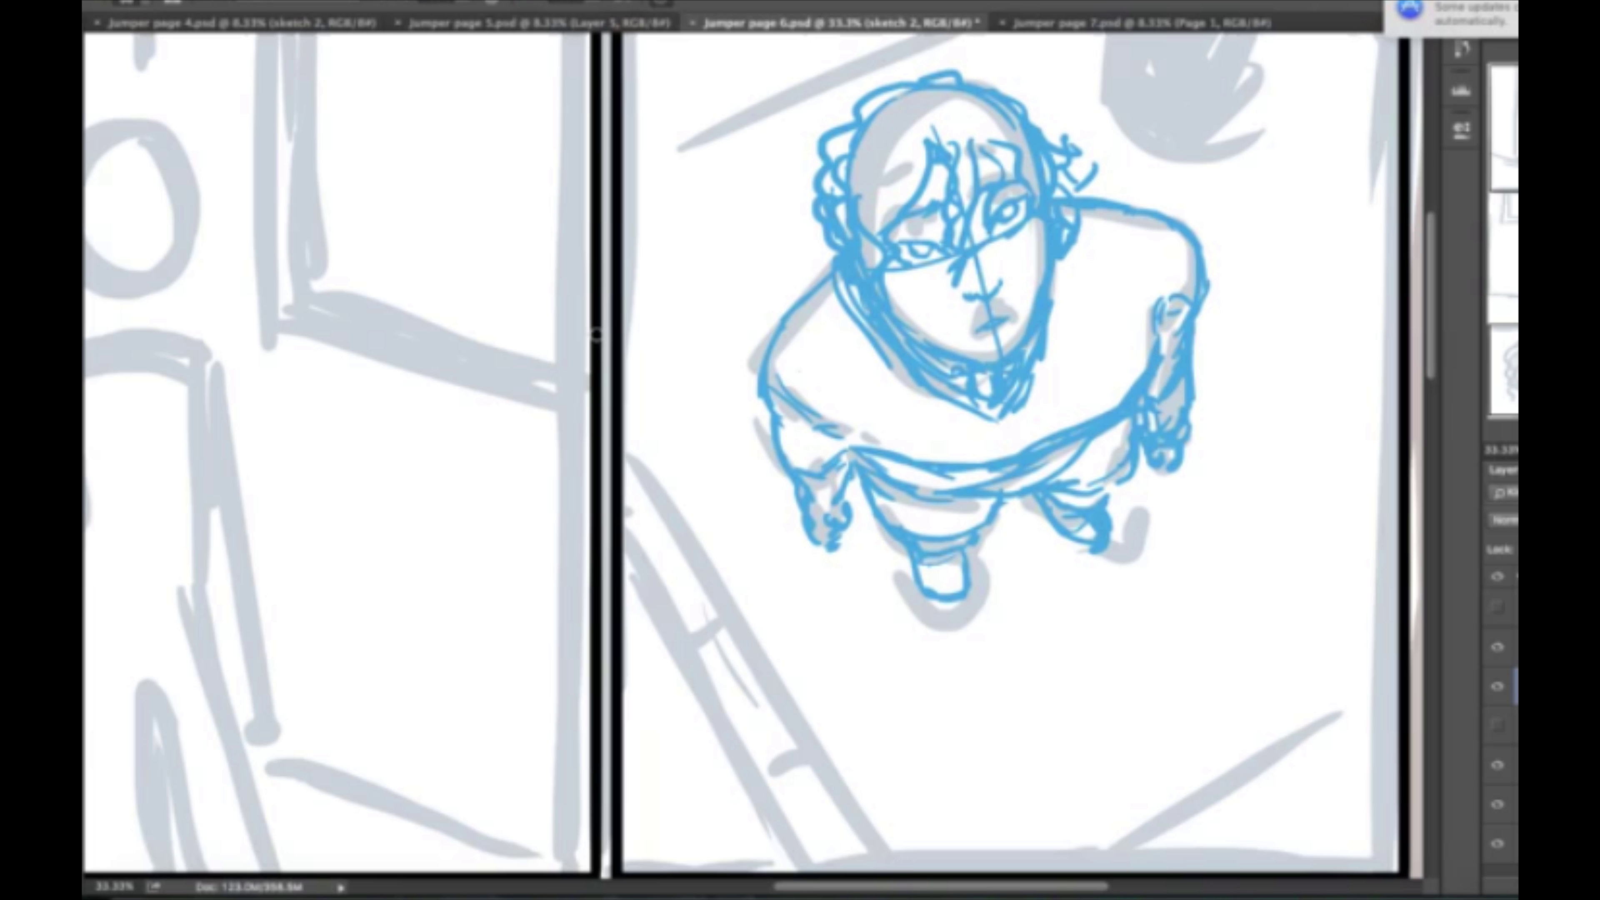
Trace the diagonal walkway edges and the grey tube's outline in blue.
scroll(613, 466, "down", 1)
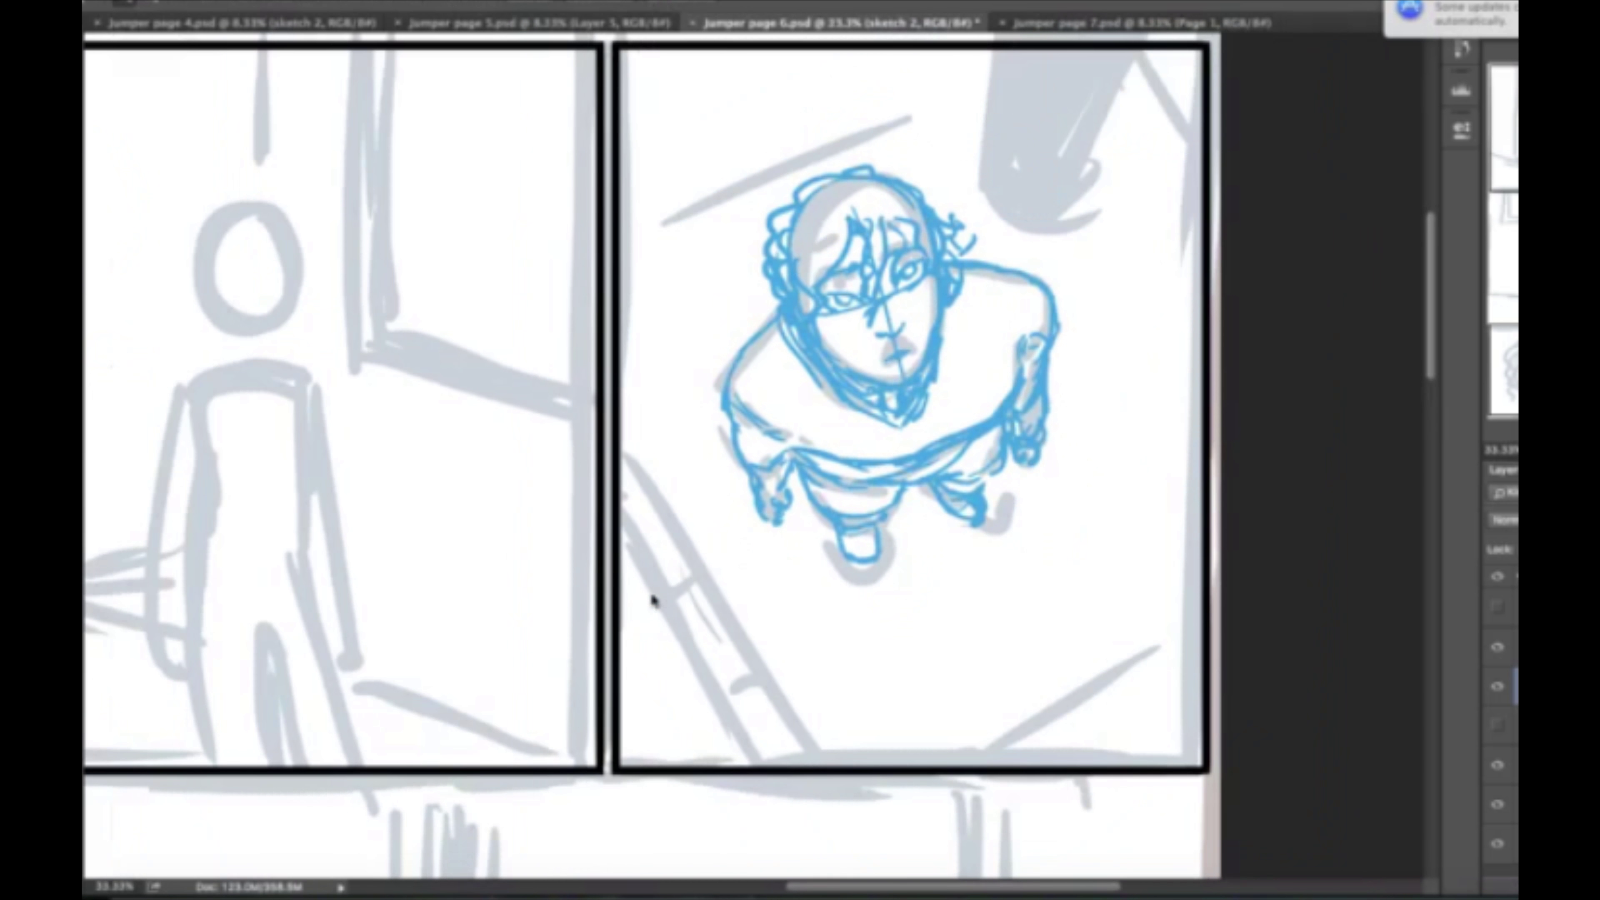
left_click_drag(624, 523, 756, 766)
left_click_drag(624, 441, 838, 766)
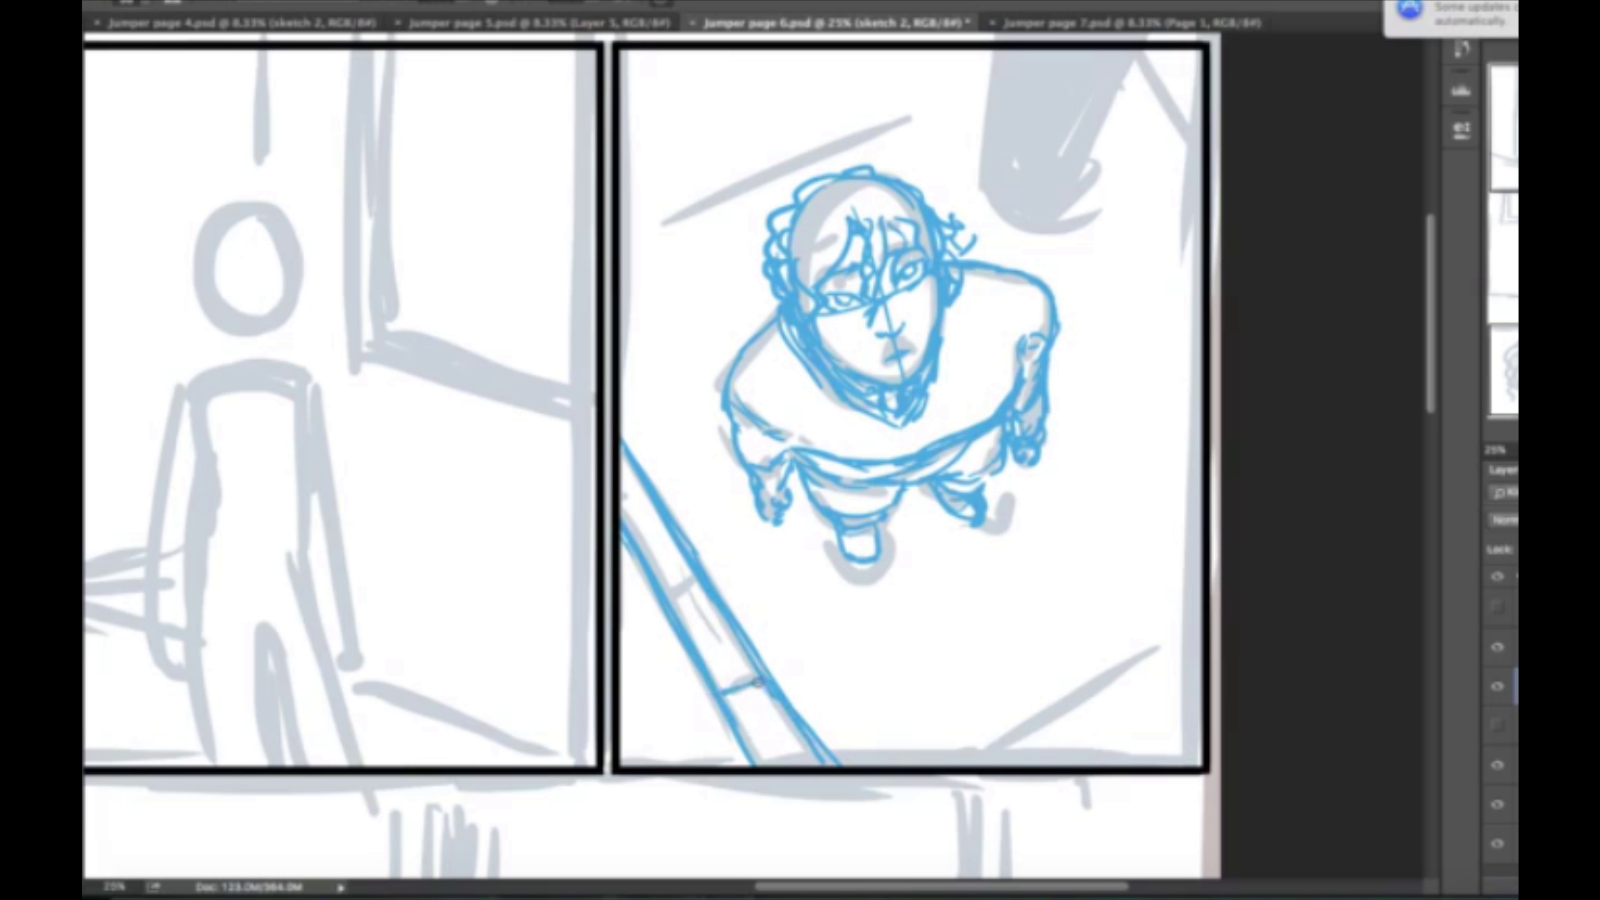
left_click_drag(982, 176, 1097, 126)
left_click_drag(1137, 50, 1071, 202)
mouse_move(989, 44)
left_mouse_down()
mouse_move(1002, 189)
mouse_move(1040, 215)
left_mouse_up()
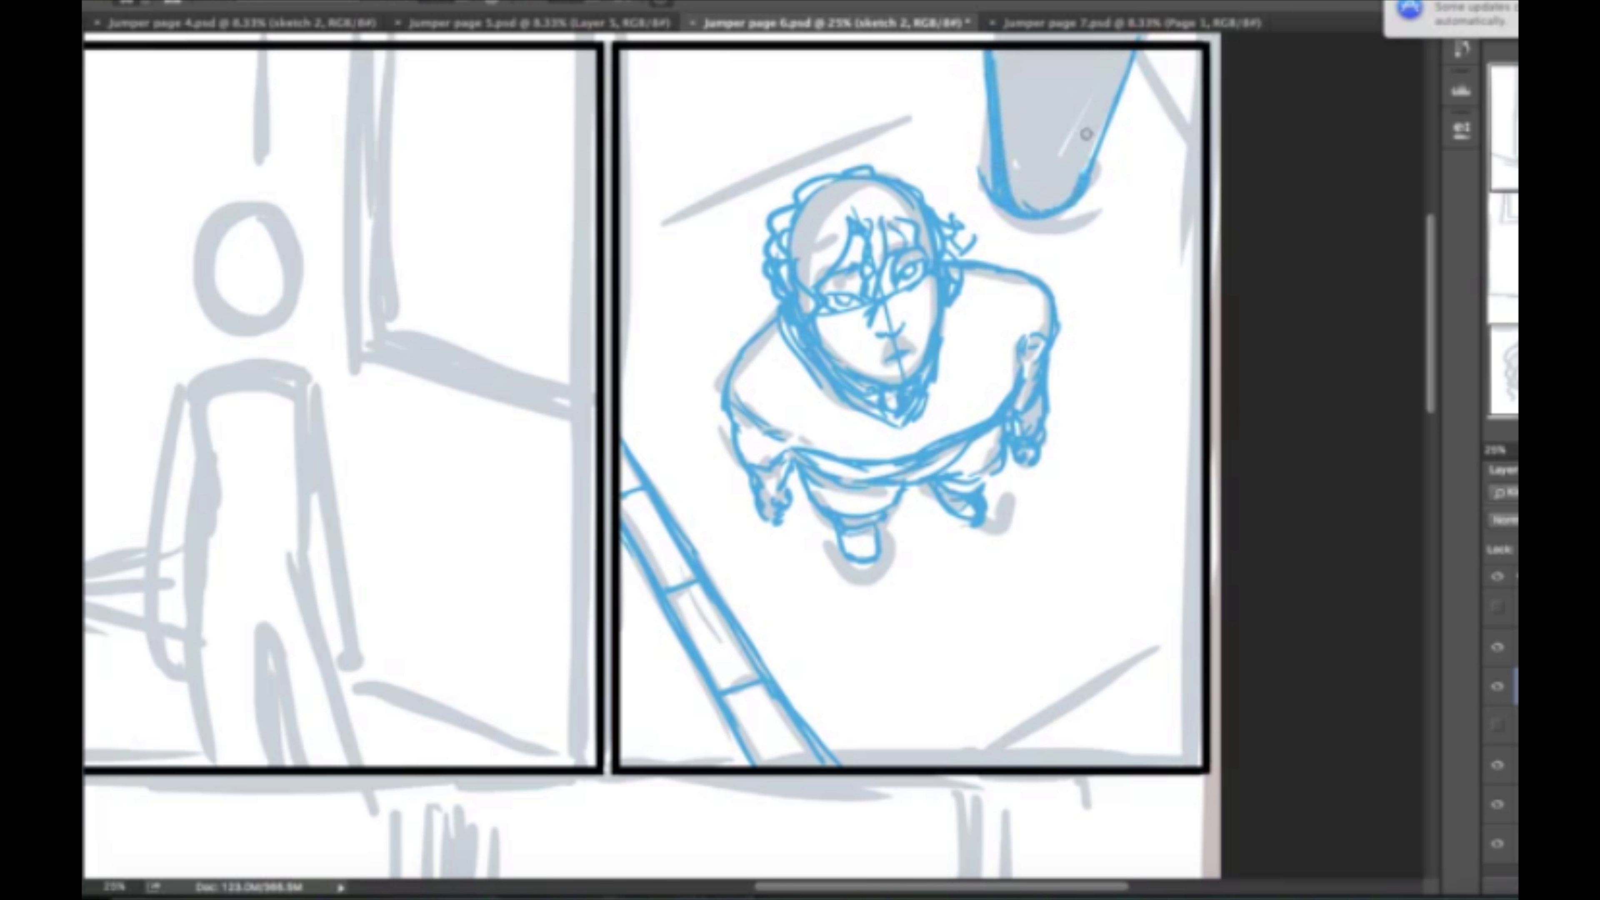
left_click_drag(1122, 54, 1047, 213)
Undo two thick tube strokes, redraw them thinner, and add the top and lower-right diagonals.
key("ctrl+alt+z")
key("ctrl+alt+z")
key("ctrl+alt+z")
key("ctrl+alt+z")
key("ctrl+alt+z")
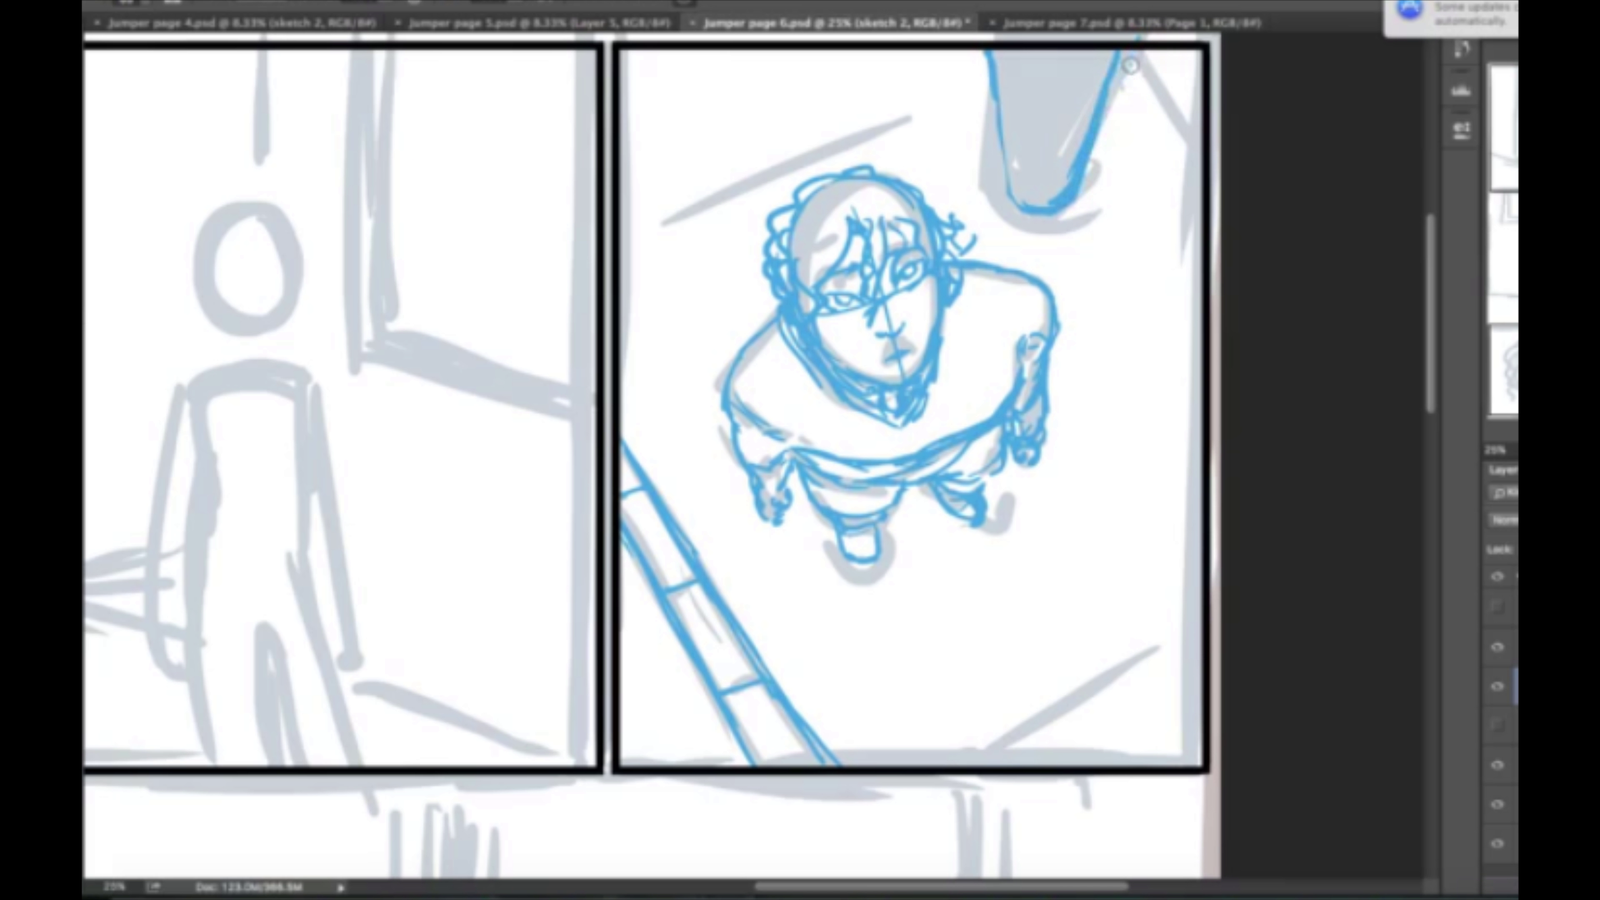
key("ctrl+alt+z")
left_click_drag(998, 76, 1068, 196)
left_click_drag(1115, 53, 1059, 202)
left_click_drag(1131, 50, 1202, 161)
left_click_drag(620, 239, 1008, 82)
left_click_drag(993, 763, 1173, 663)
mouse_move(1102, 112)
left_mouse_down()
mouse_move(1201, 227)
mouse_move(1200, 296)
left_mouse_up()
Start the left panel's standing figure: chin, head outline, torso sides, waist and face guides.
scroll(631, 378, "left", 10)
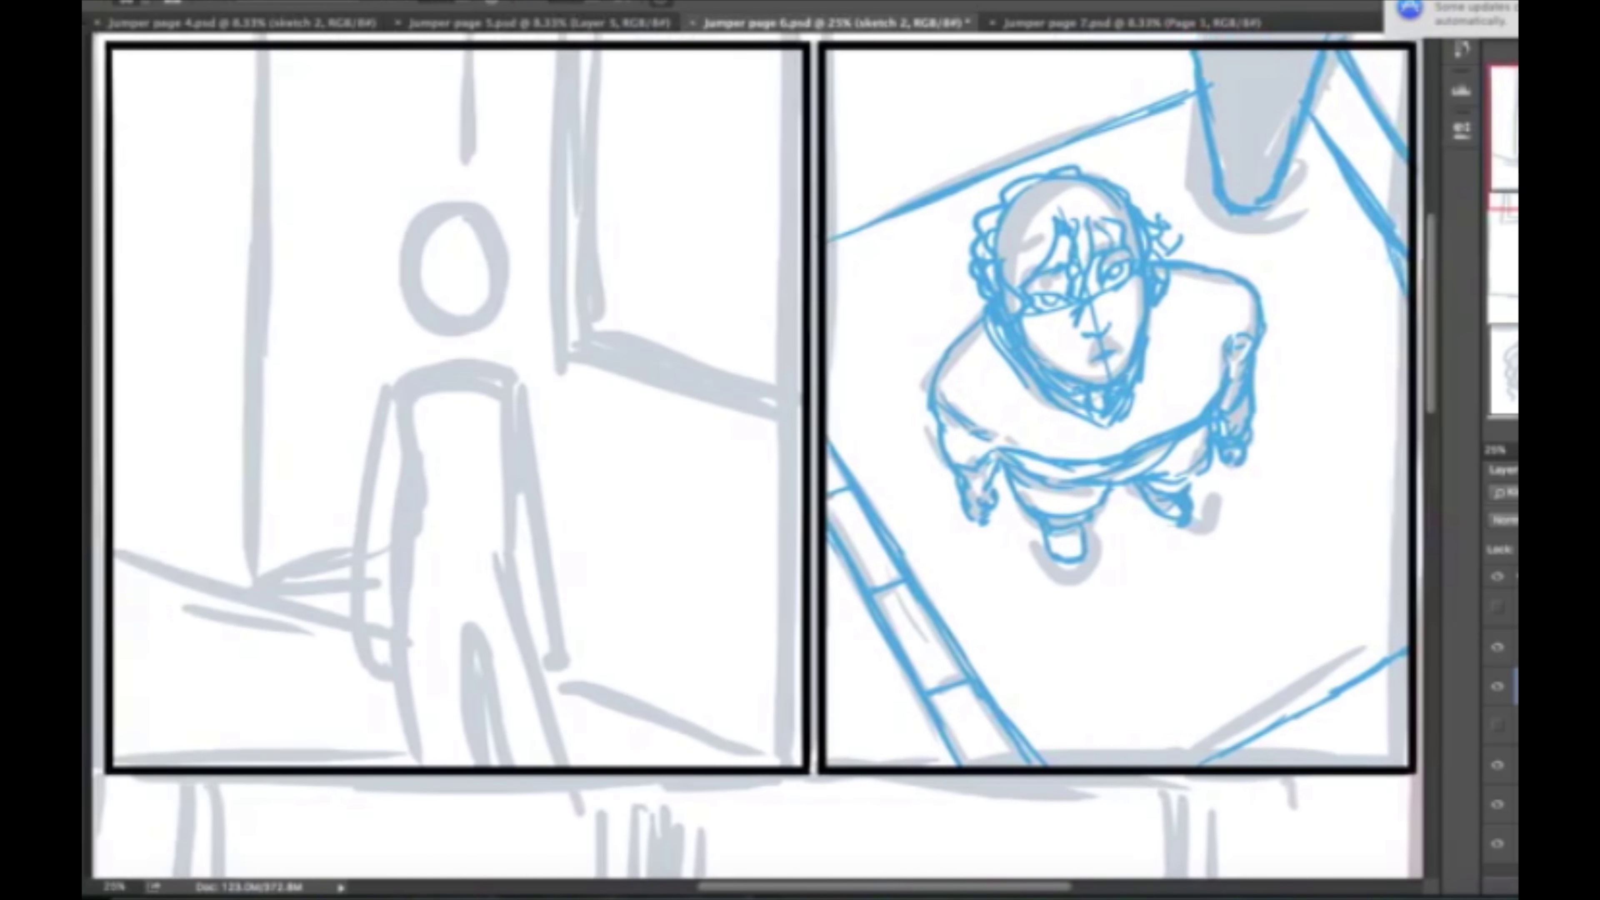
mouse_move(477, 307)
left_mouse_down()
mouse_move(549, 301)
mouse_move(471, 278)
left_mouse_up()
left_click_drag(476, 308, 591, 469)
mouse_move(463, 372)
left_mouse_down()
mouse_move(473, 504)
mouse_move(589, 482)
left_mouse_up()
left_click_drag(485, 293, 548, 296)
left_click_drag(534, 249, 525, 310)
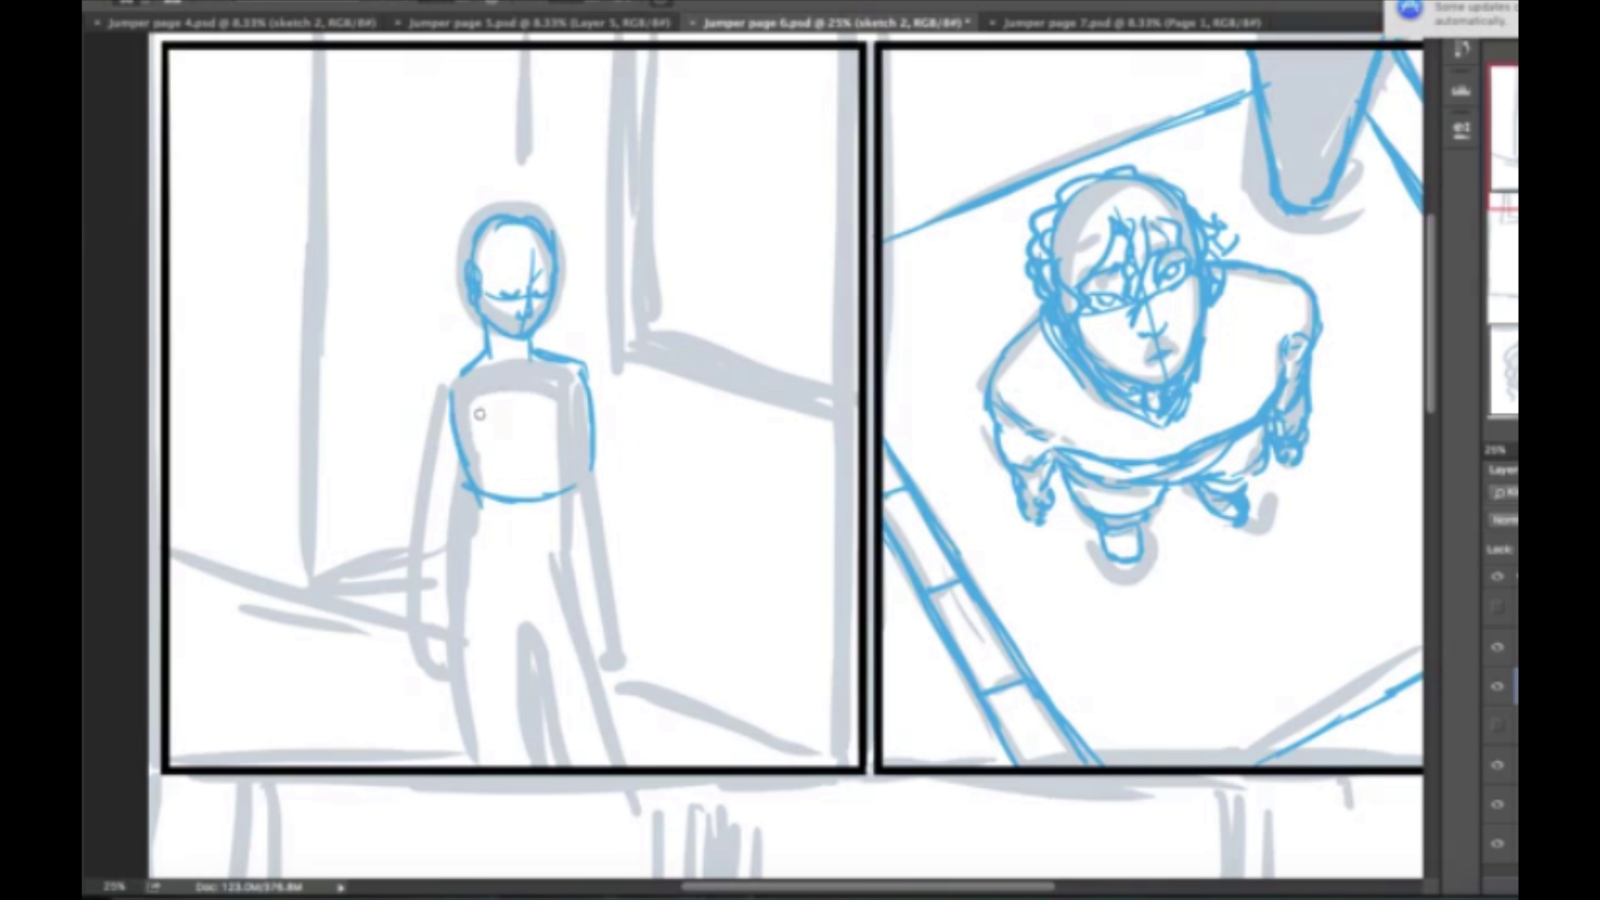
Pencil the standing figure's waist, arms, briefs, legs and foot in blue.
mouse_move(591, 466)
left_mouse_down()
mouse_move(469, 523)
mouse_move(568, 567)
left_mouse_up()
left_click_drag(586, 371, 604, 624)
left_click_drag(463, 371, 413, 549)
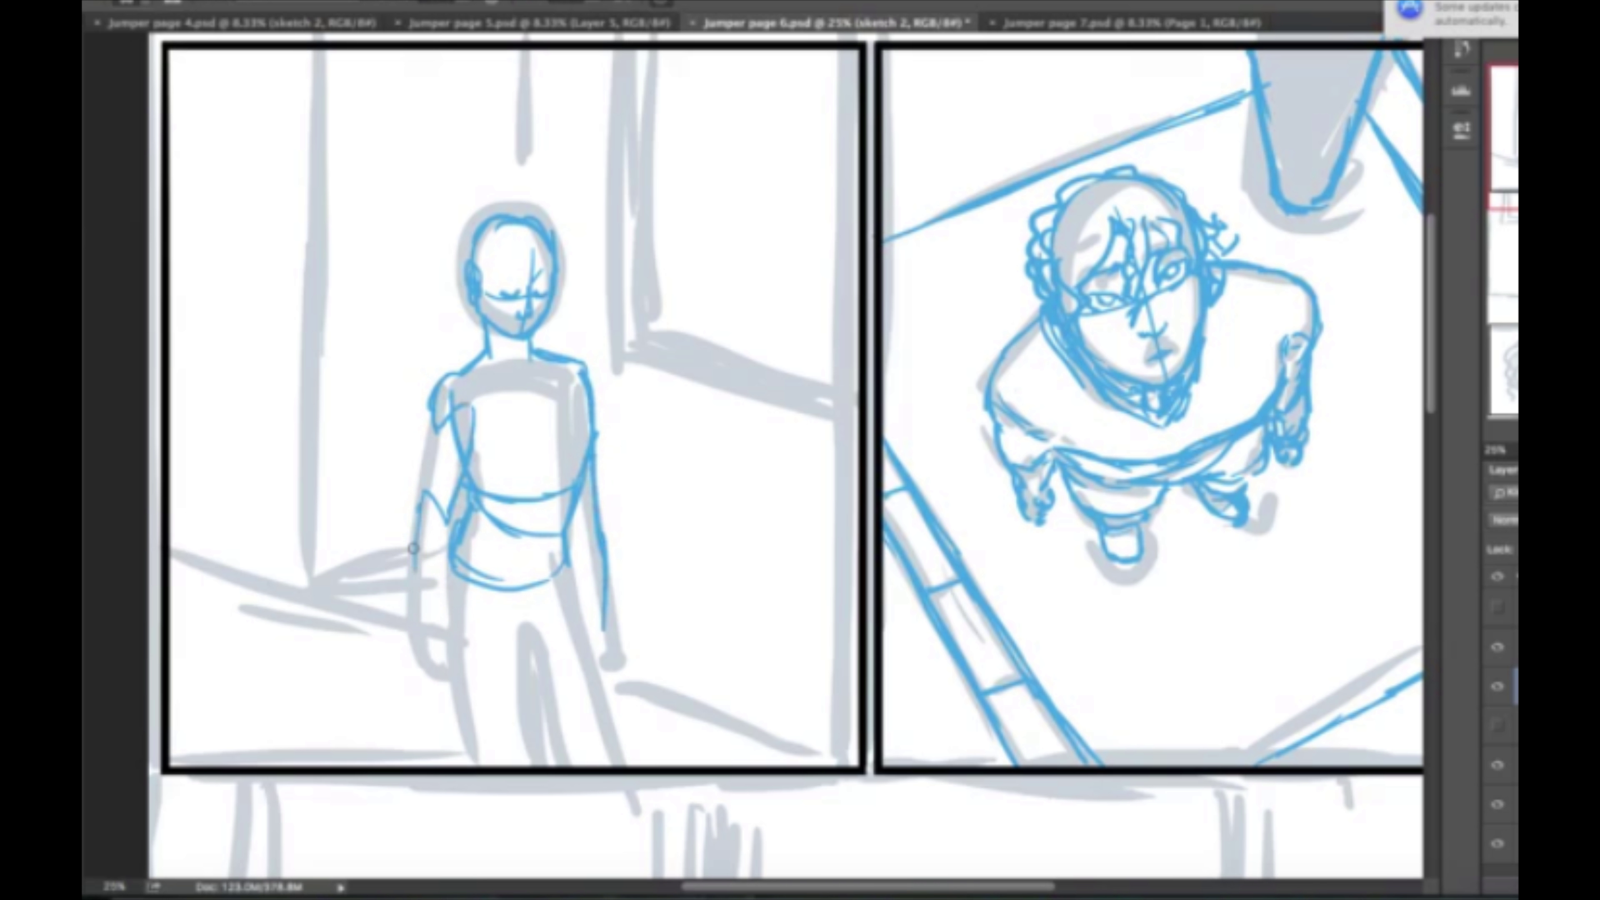
left_click_drag(435, 429, 418, 631)
left_click_drag(451, 554, 441, 627)
left_click_drag(586, 536, 574, 599)
left_click_drag(441, 606, 463, 757)
mouse_move(491, 593)
left_mouse_down()
mouse_move(523, 732)
mouse_move(570, 574)
left_mouse_up()
left_click_drag(567, 561, 605, 750)
left_click_drag(530, 694, 592, 750)
left_click_drag(467, 750, 517, 745)
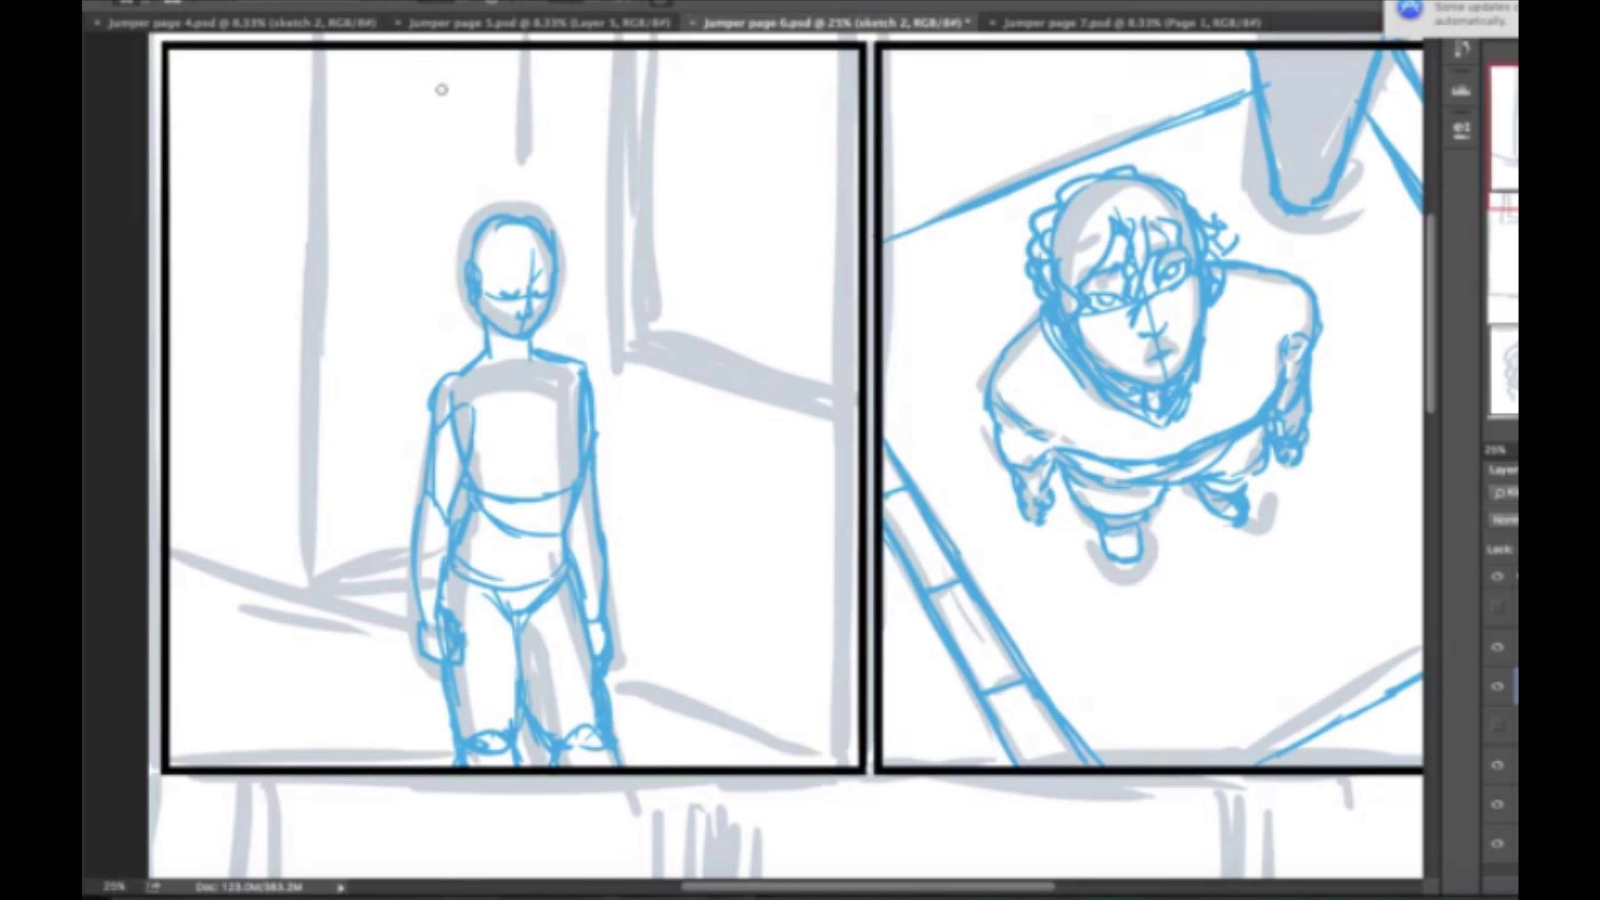
Add the standing figure's face centre line, eye, jaw, curly hair and V-neck collar.
left_click_drag(527, 256, 523, 314)
left_click_drag(552, 296, 567, 309)
left_click_drag(561, 244, 570, 312)
left_click_drag(533, 265, 491, 275)
left_click_drag(482, 219, 466, 318)
left_click_drag(484, 217, 516, 213)
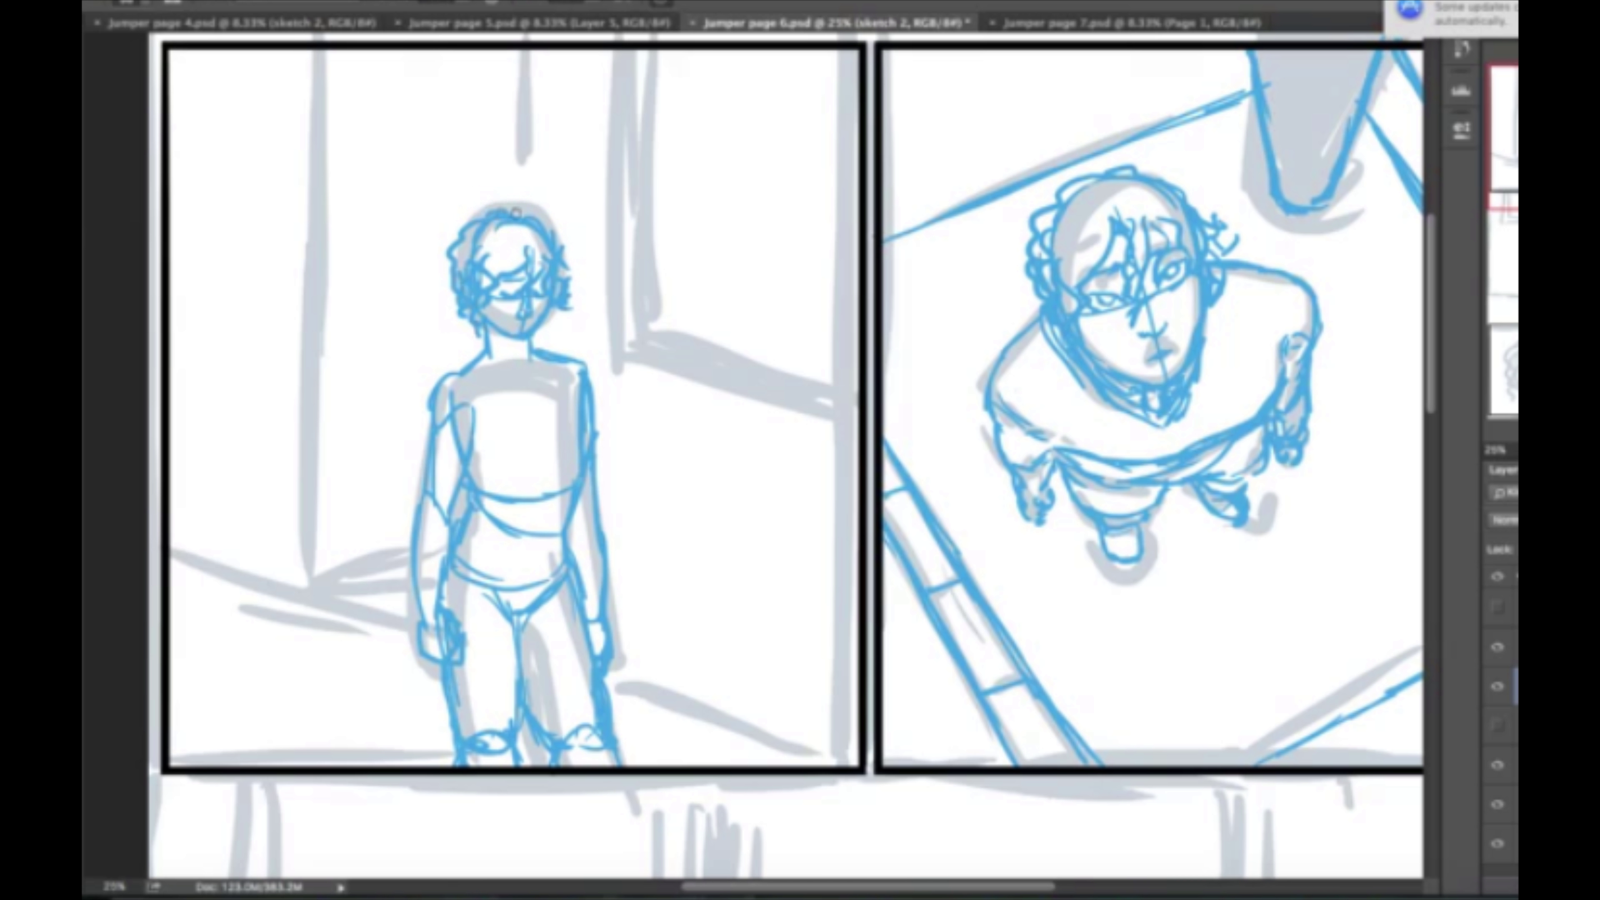
left_click_drag(489, 343, 523, 376)
left_click_drag(532, 341, 531, 431)
left_click_drag(478, 365, 532, 434)
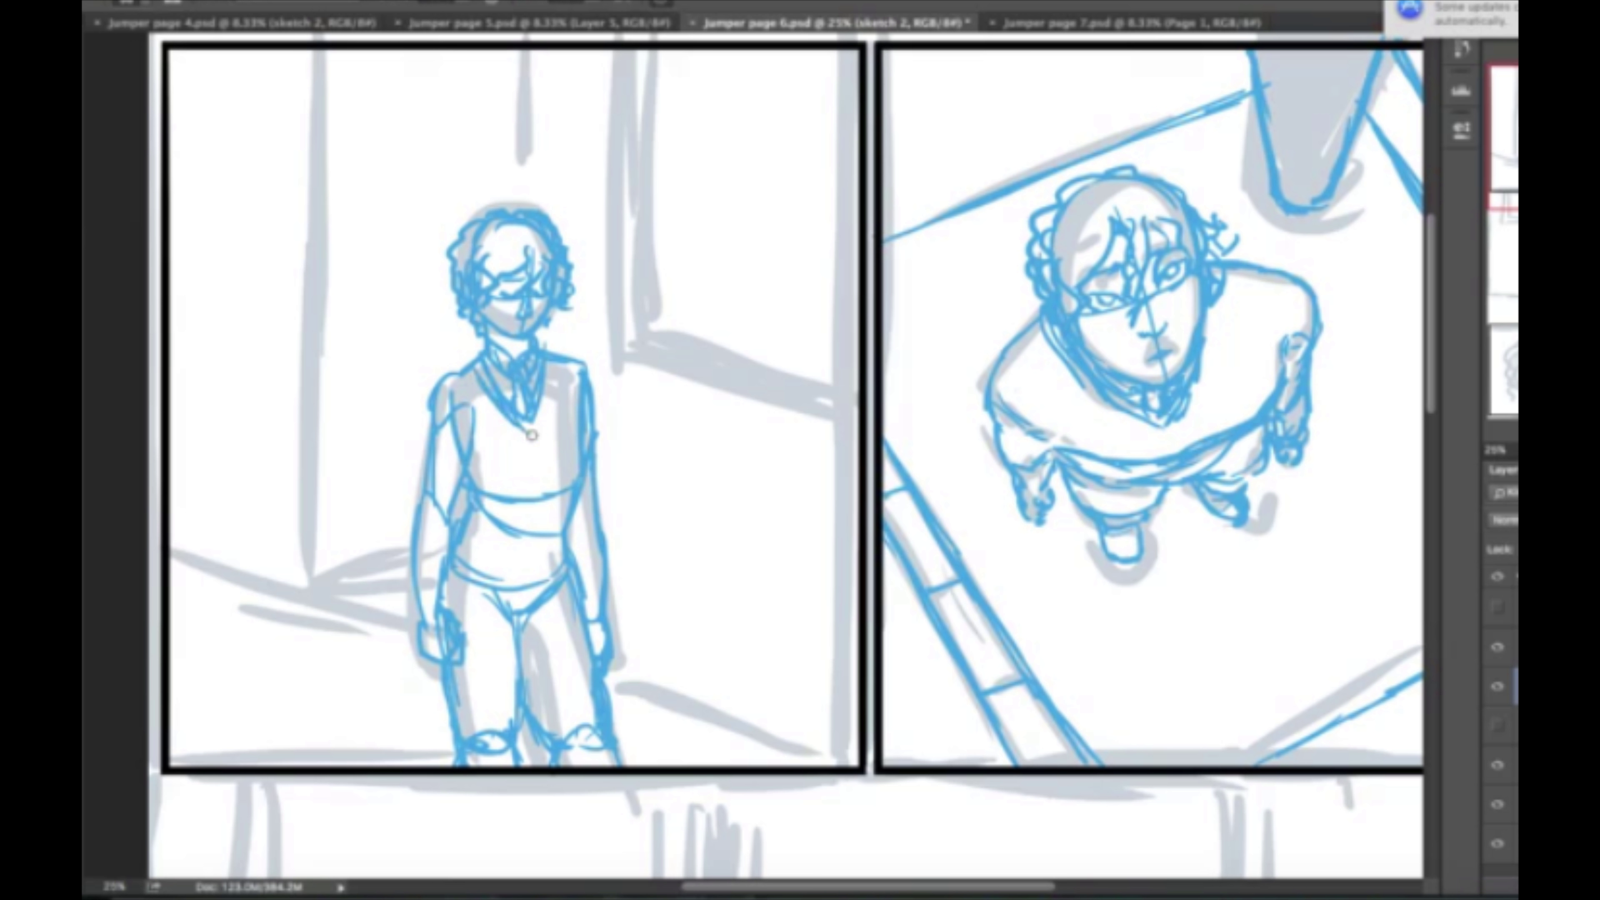
Refine the standing figure's shoulder, arm, waist, crotch and knee outlines.
left_click_drag(591, 375, 600, 432)
left_click_drag(600, 469, 601, 529)
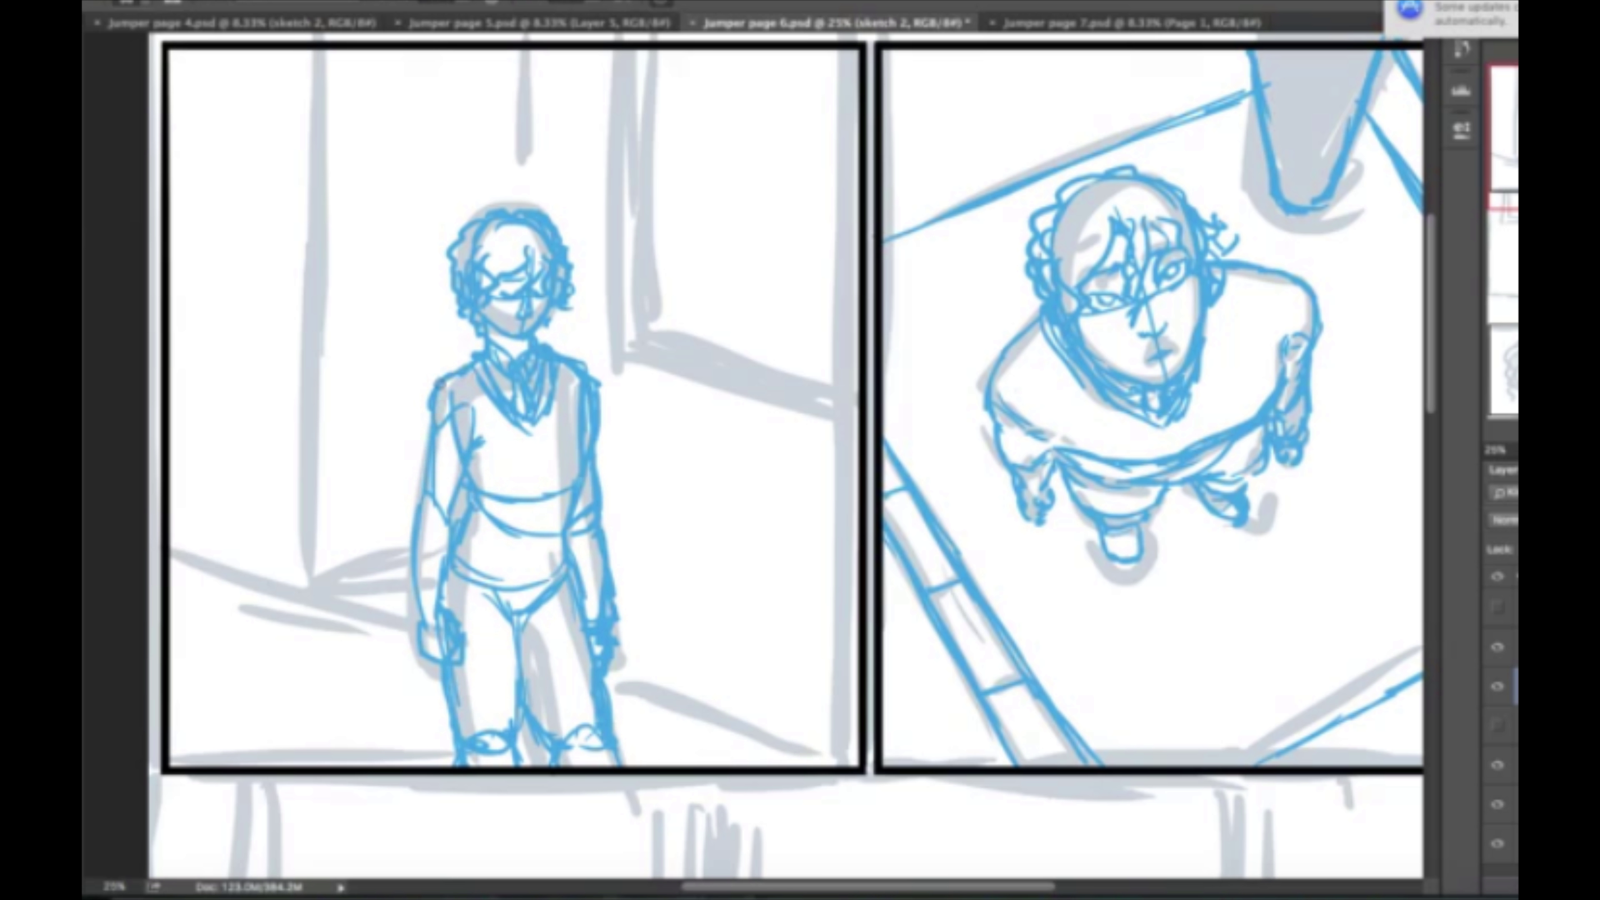
mouse_move(441, 378)
left_mouse_down()
mouse_move(412, 536)
mouse_move(441, 621)
mouse_move(583, 498)
left_mouse_up()
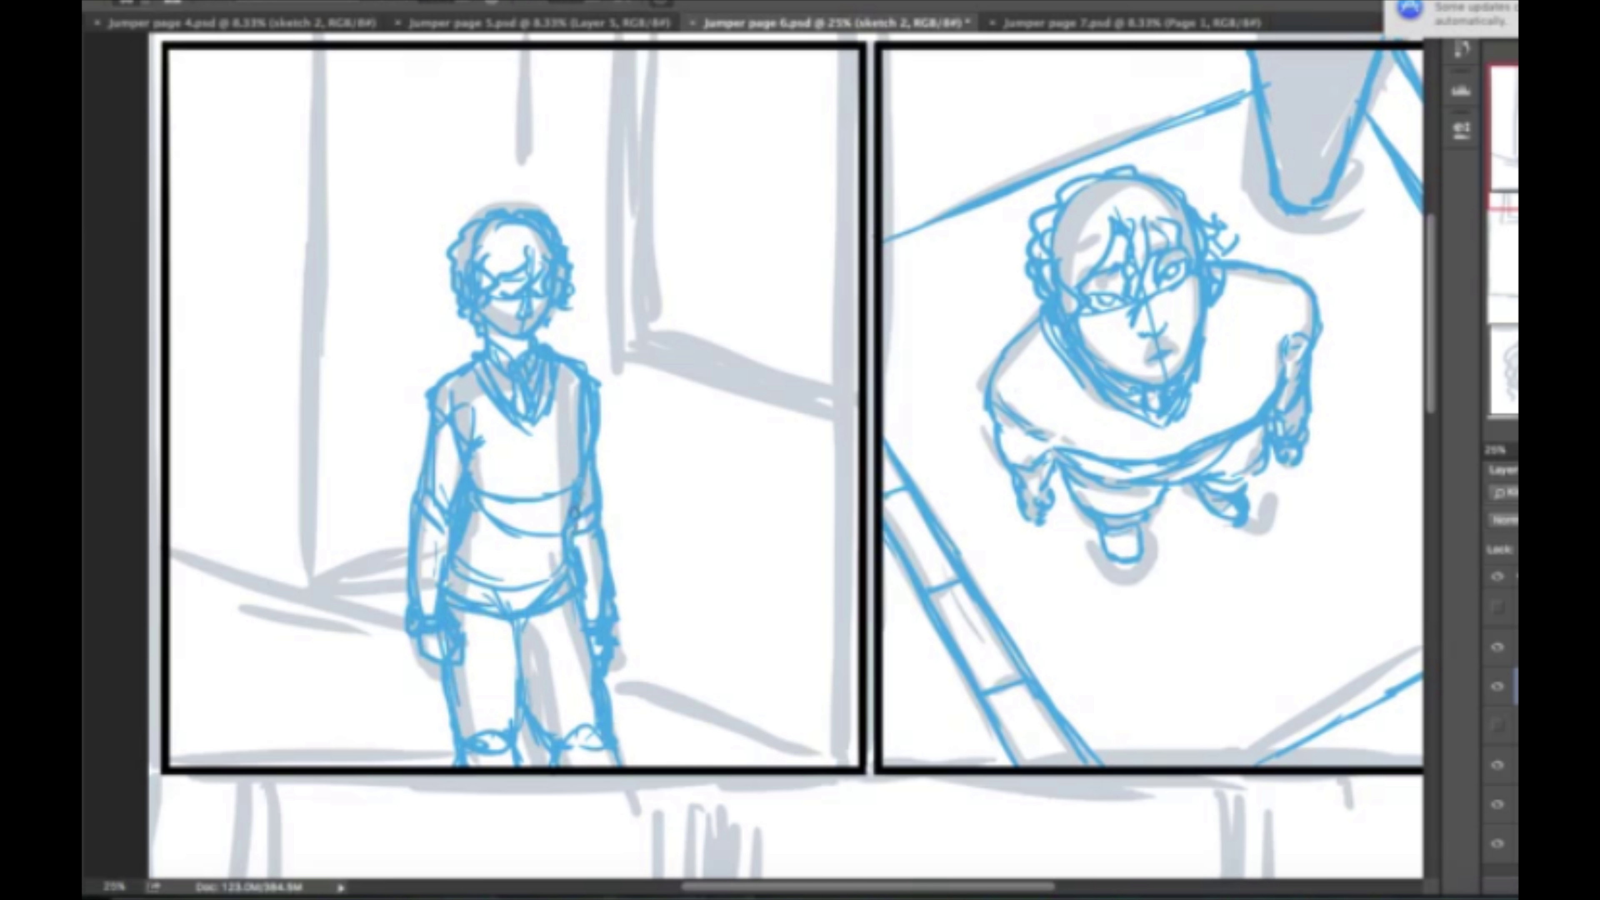
left_click_drag(497, 555, 567, 637)
left_click_drag(492, 719, 539, 748)
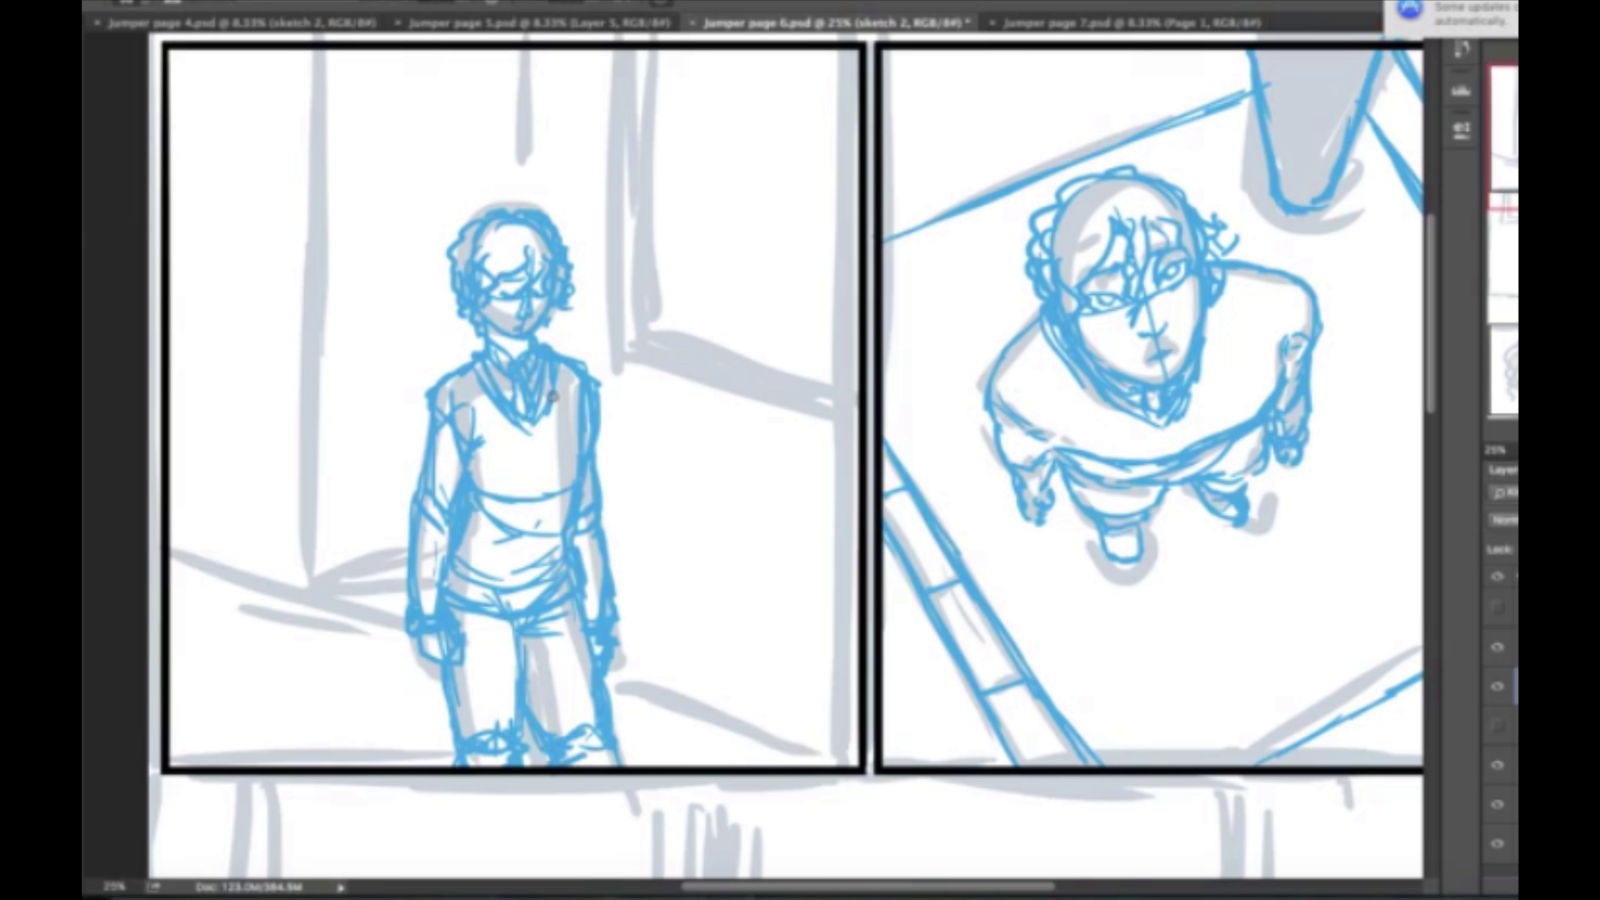
Enlarge the figure with Free Transform, move it lower, apply and deselect.
left_click(240, 2)
left_click(322, 350)
left_click_drag(404, 208, 252, 85)
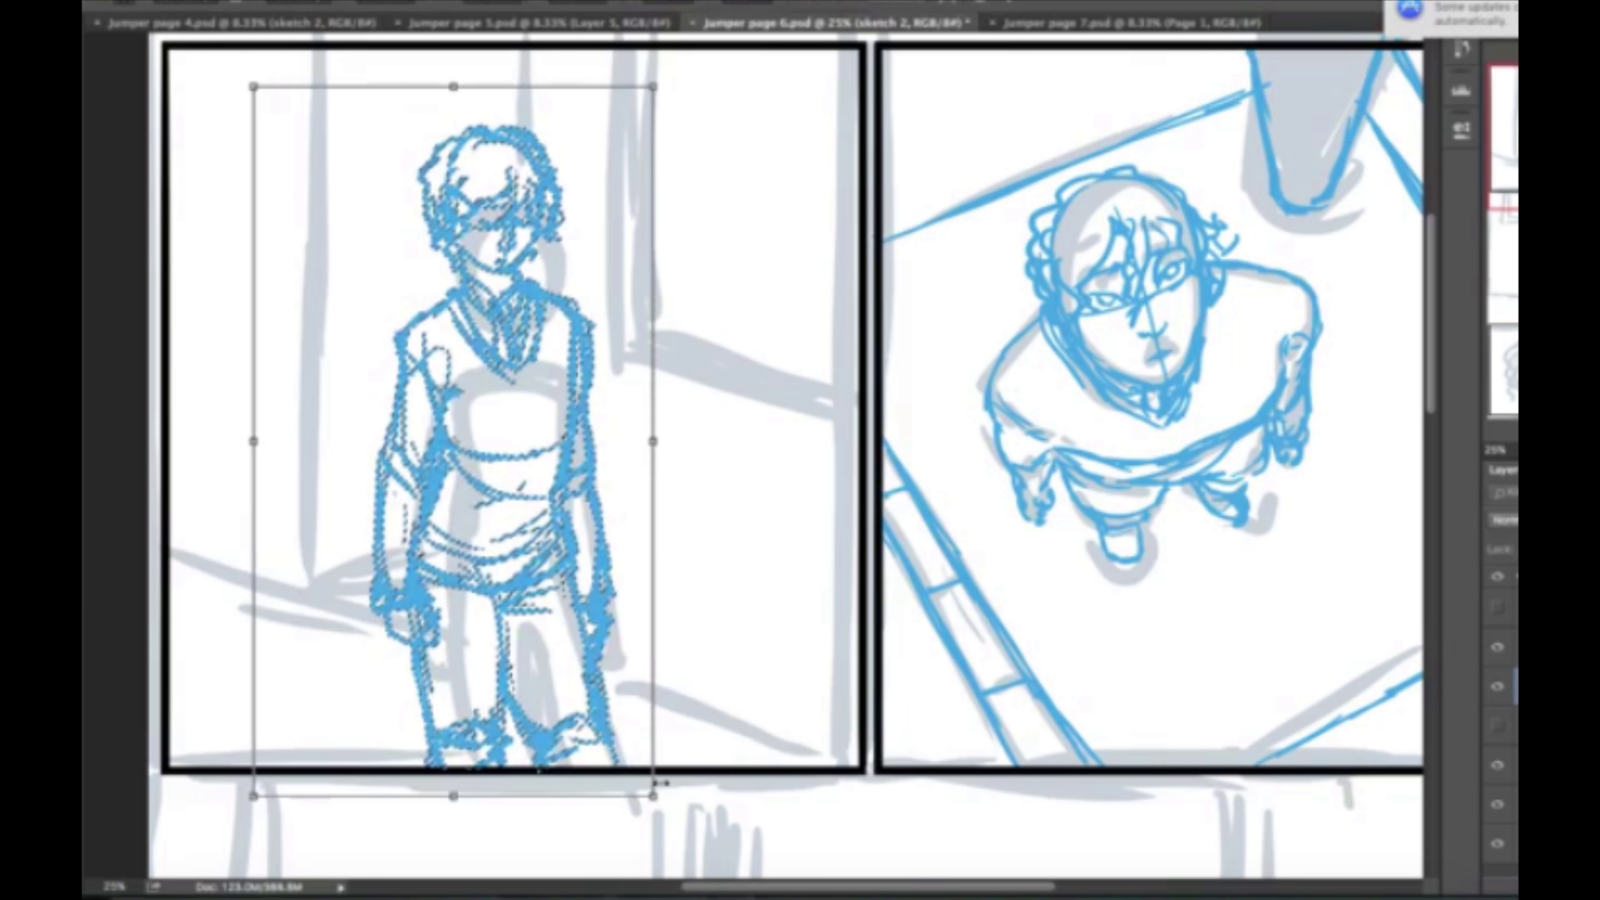
mouse_move(410, 432)
left_mouse_down()
mouse_move(394, 520)
mouse_move(394, 470)
left_mouse_up()
key("Return")
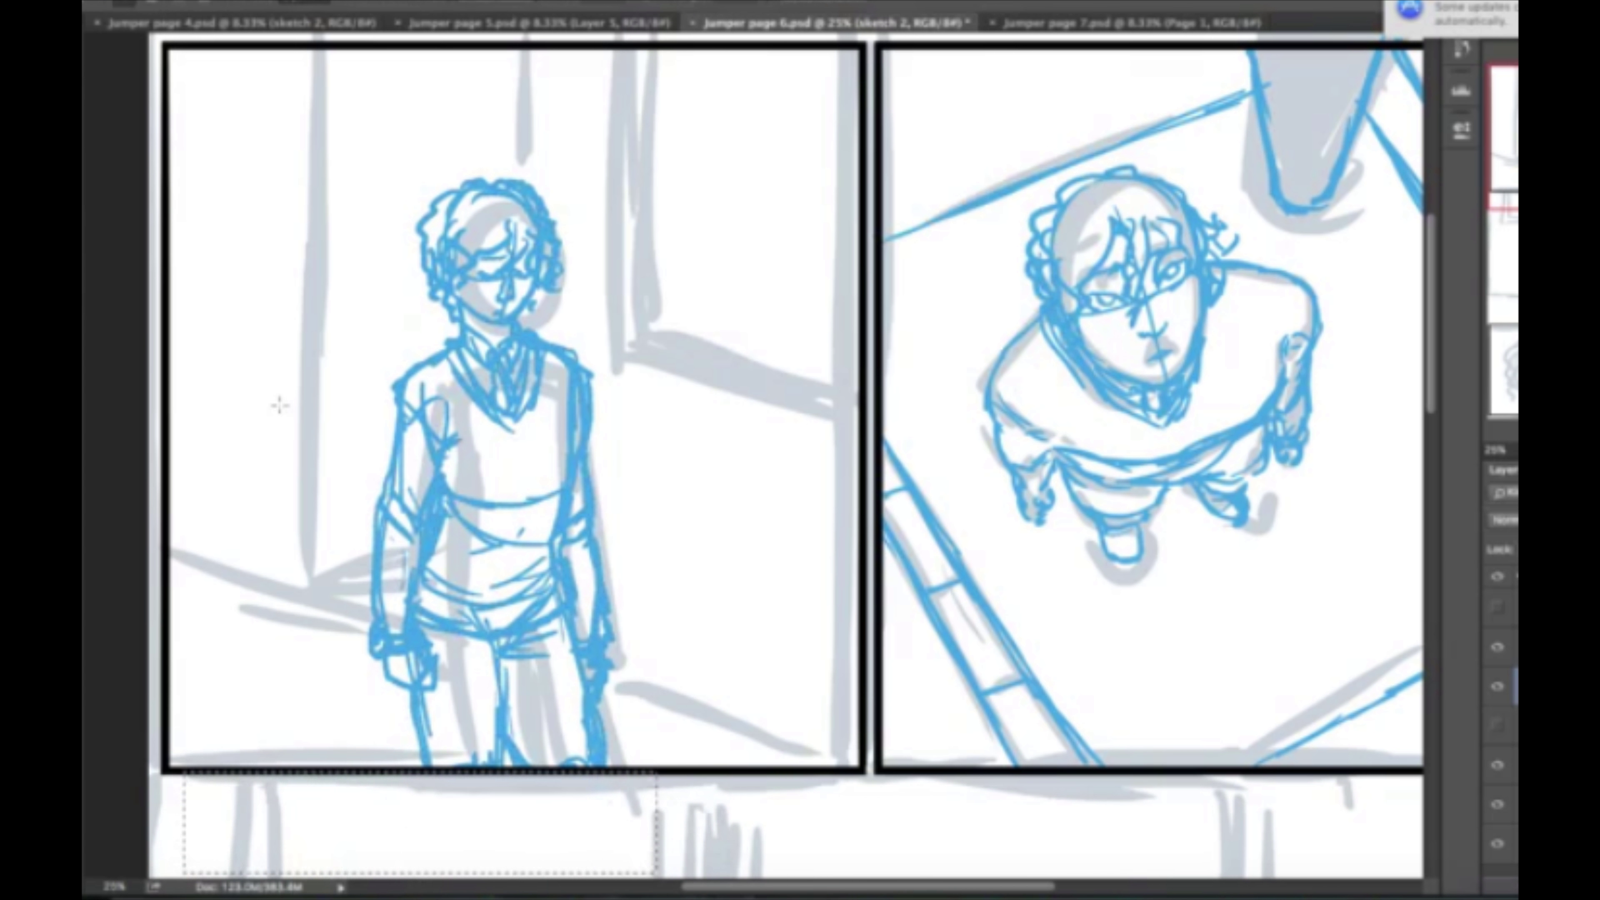
key("ctrl+d")
Draw the floor line behind the figure and long vertical wall lines.
left_click_drag(170, 547, 372, 575)
left_click_drag(306, 50, 306, 566)
left_click_drag(673, 50, 649, 766)
left_click_drag(729, 50, 697, 762)
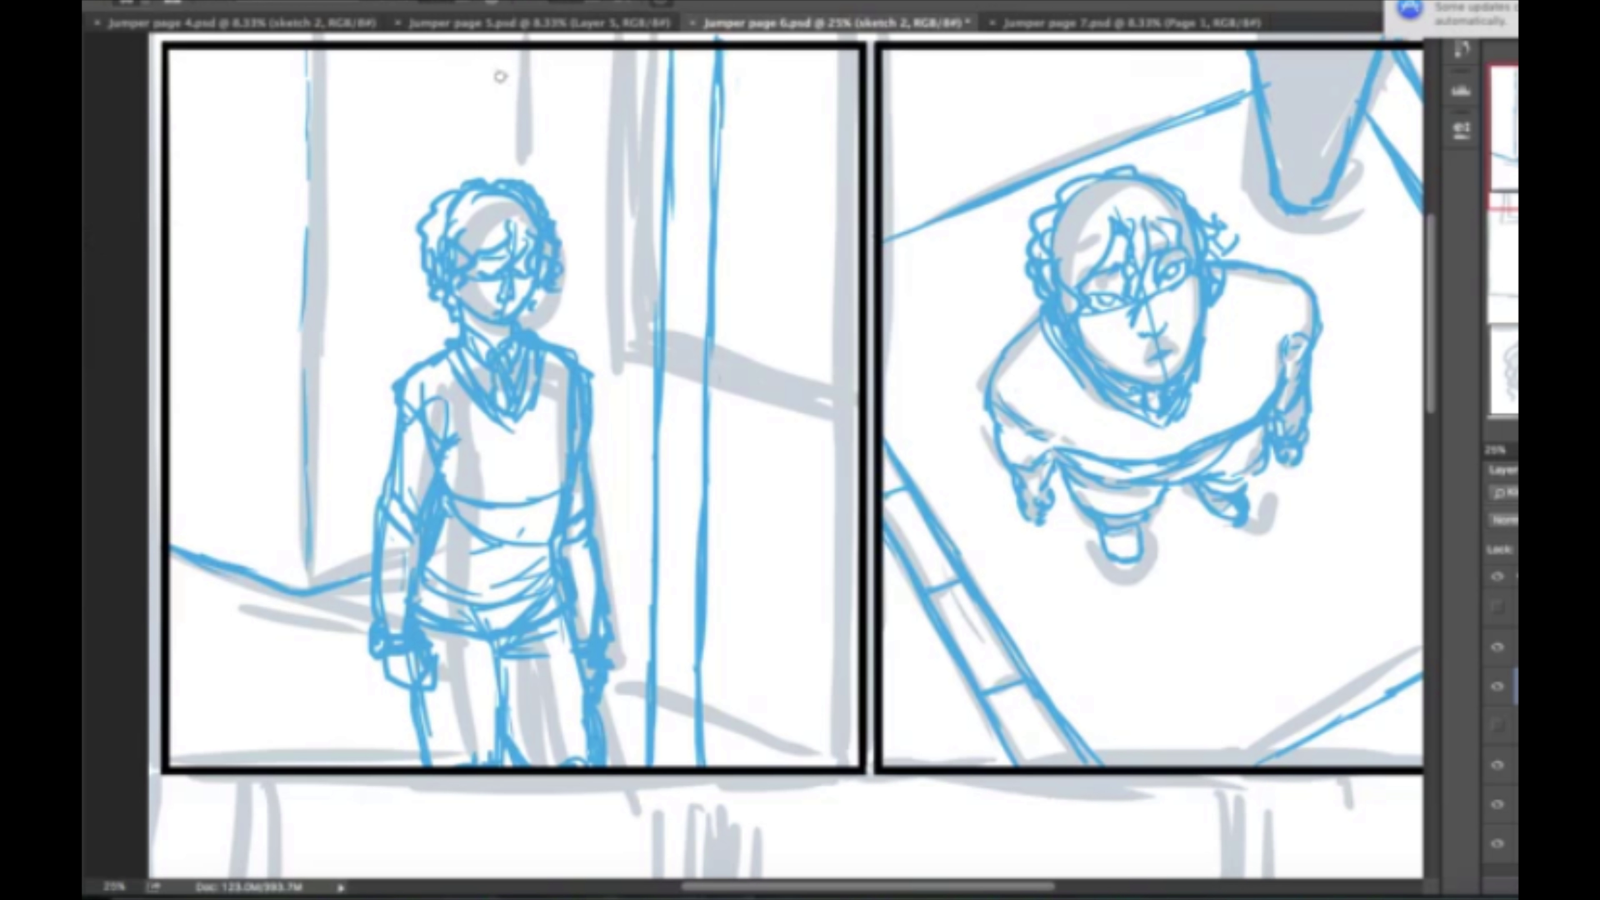
Trace the vertical line above the head, the doorway frame and floor diagonals.
left_click_drag(521, 49, 518, 163)
left_click_drag(698, 714, 806, 758)
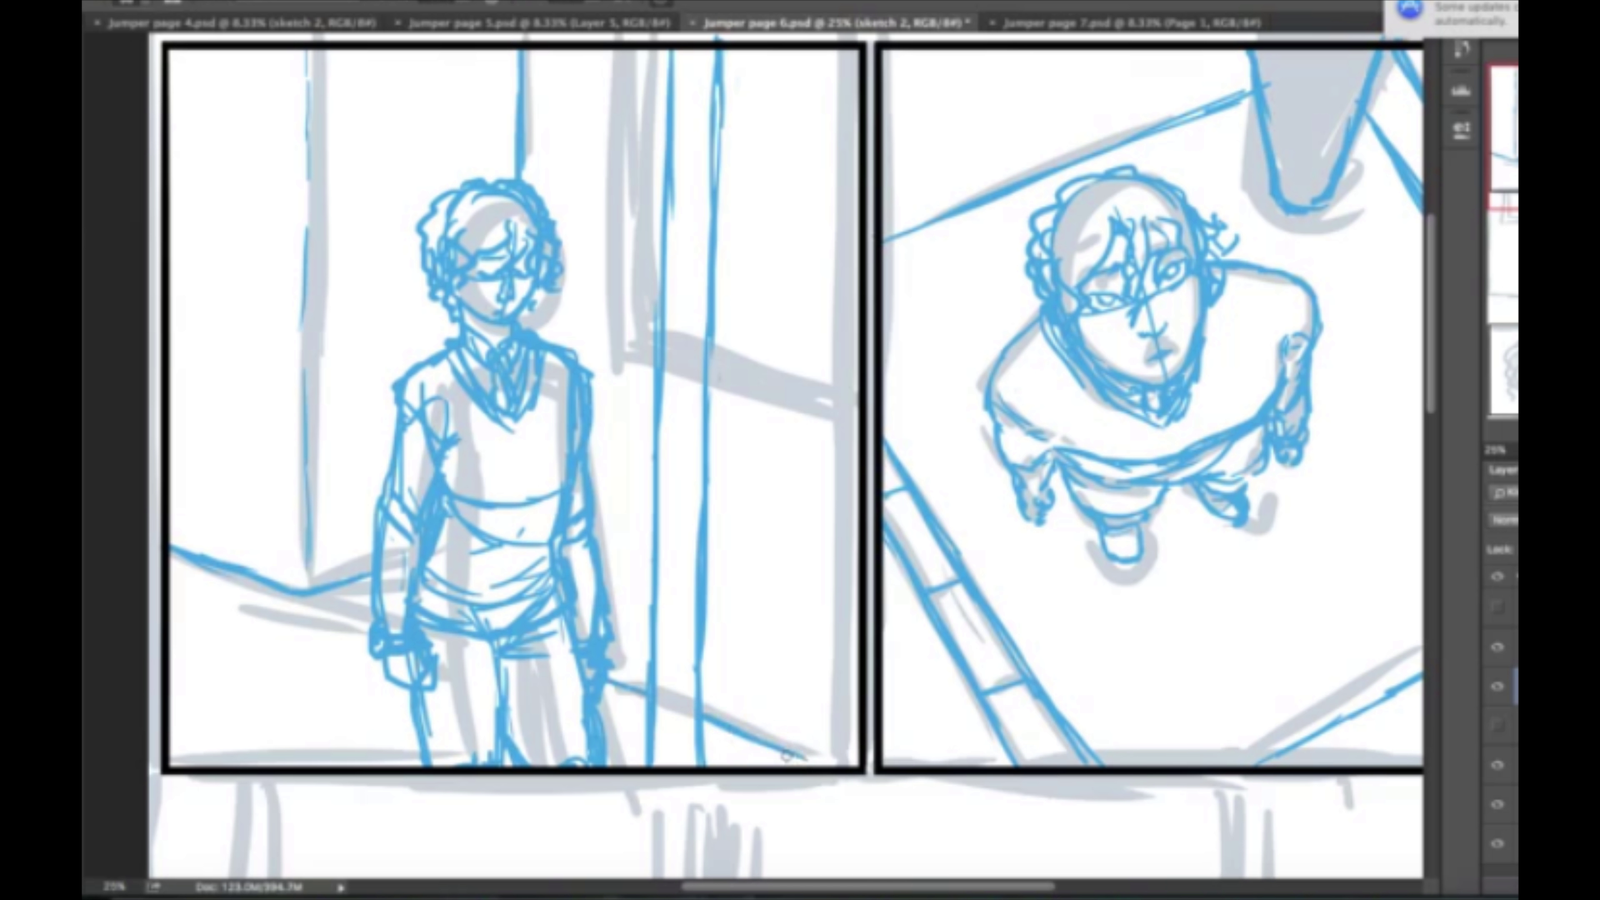
mouse_move(608, 50)
left_mouse_down()
mouse_move(606, 295)
mouse_move(655, 363)
mouse_move(858, 434)
left_mouse_up()
mouse_move(627, 52)
left_mouse_down()
mouse_move(660, 357)
mouse_move(859, 417)
left_mouse_up()
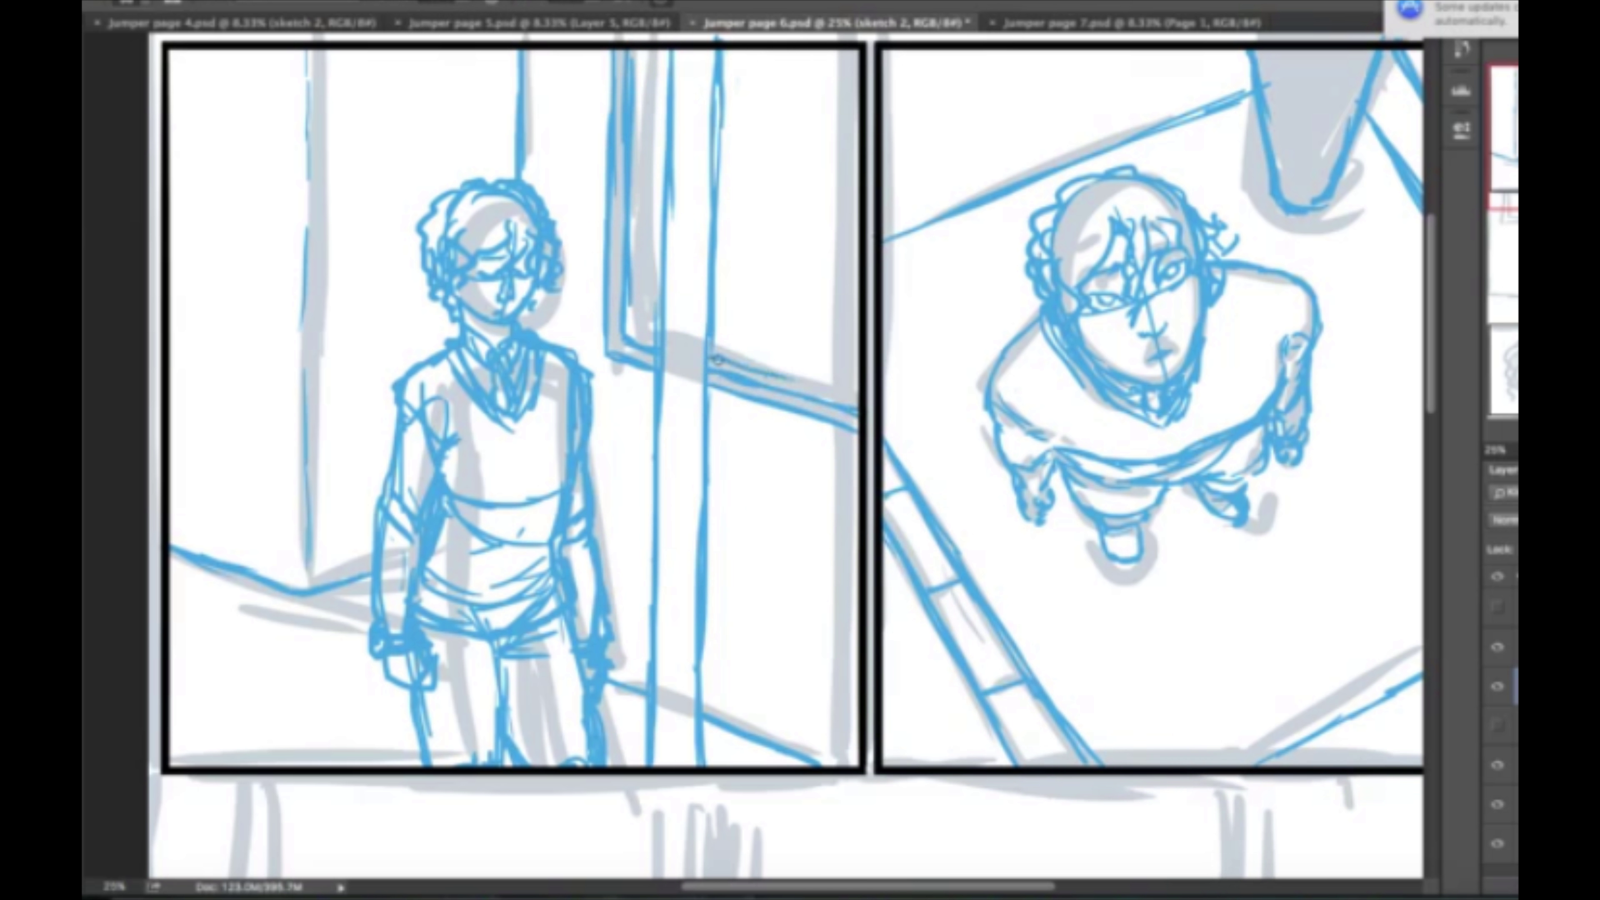
left_click_drag(709, 346, 858, 403)
Add doorway frame verticals and thin vertical texture lines on the wall.
left_click_drag(655, 341, 636, 49)
left_click_drag(642, 50, 655, 318)
left_click_drag(750, 114, 751, 308)
left_click_drag(770, 104, 761, 312)
left_click_drag(786, 101, 784, 224)
left_click_drag(822, 66, 819, 208)
left_click_drag(838, 142, 834, 343)
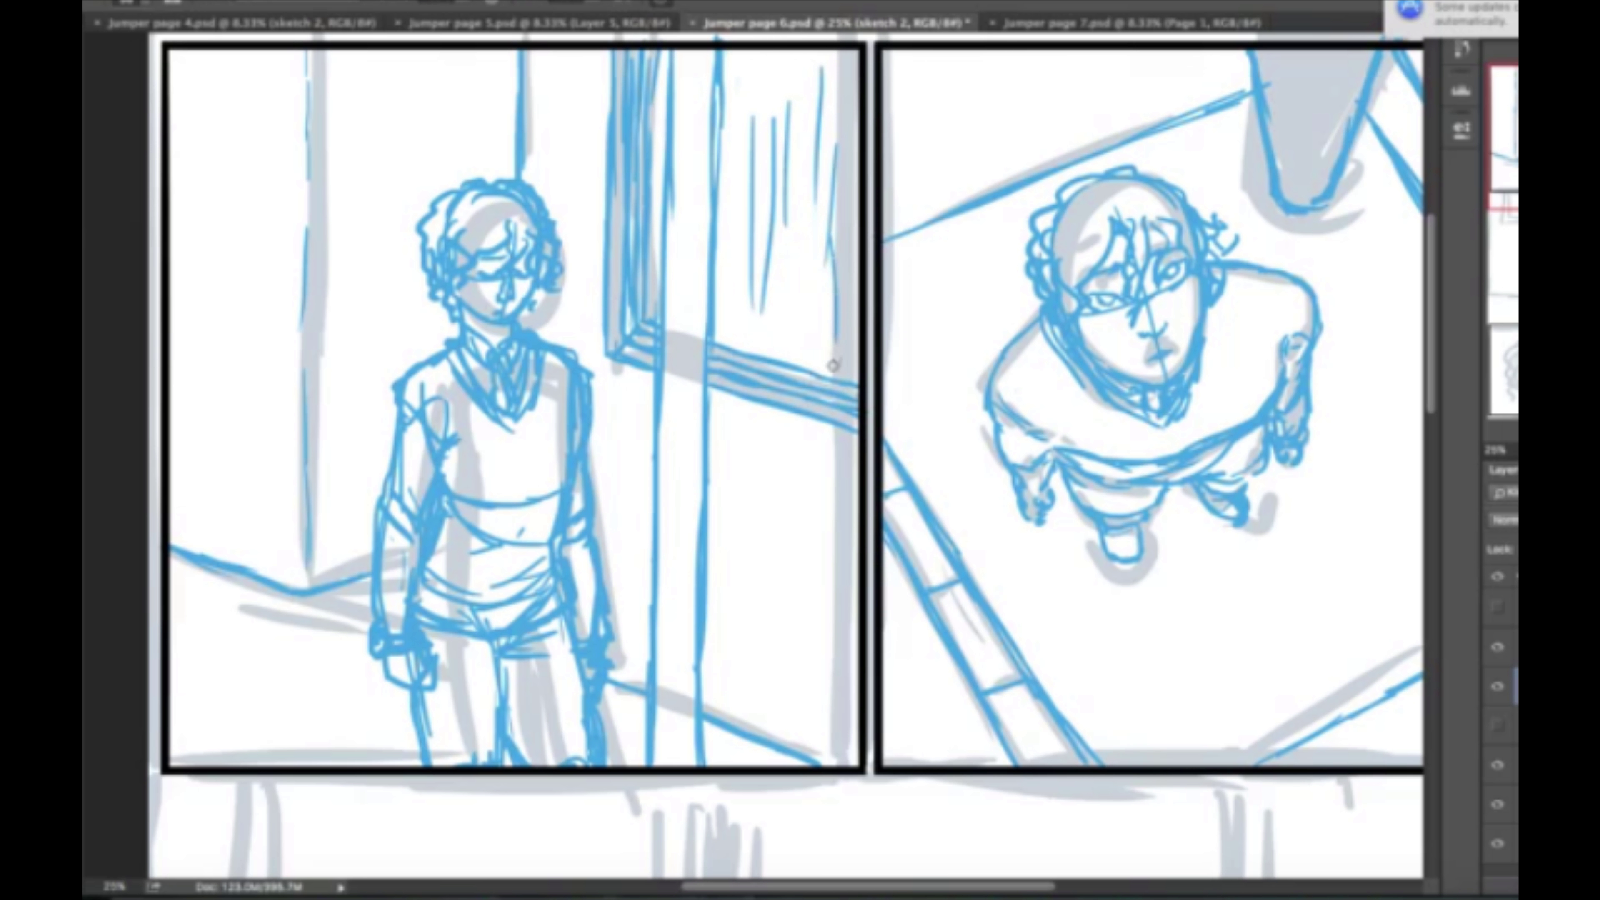
Draw the hanging box's cord and bottom edge, and cross-hatch its inside.
left_click_drag(461, 53, 460, 135)
left_click_drag(511, 165, 463, 136)
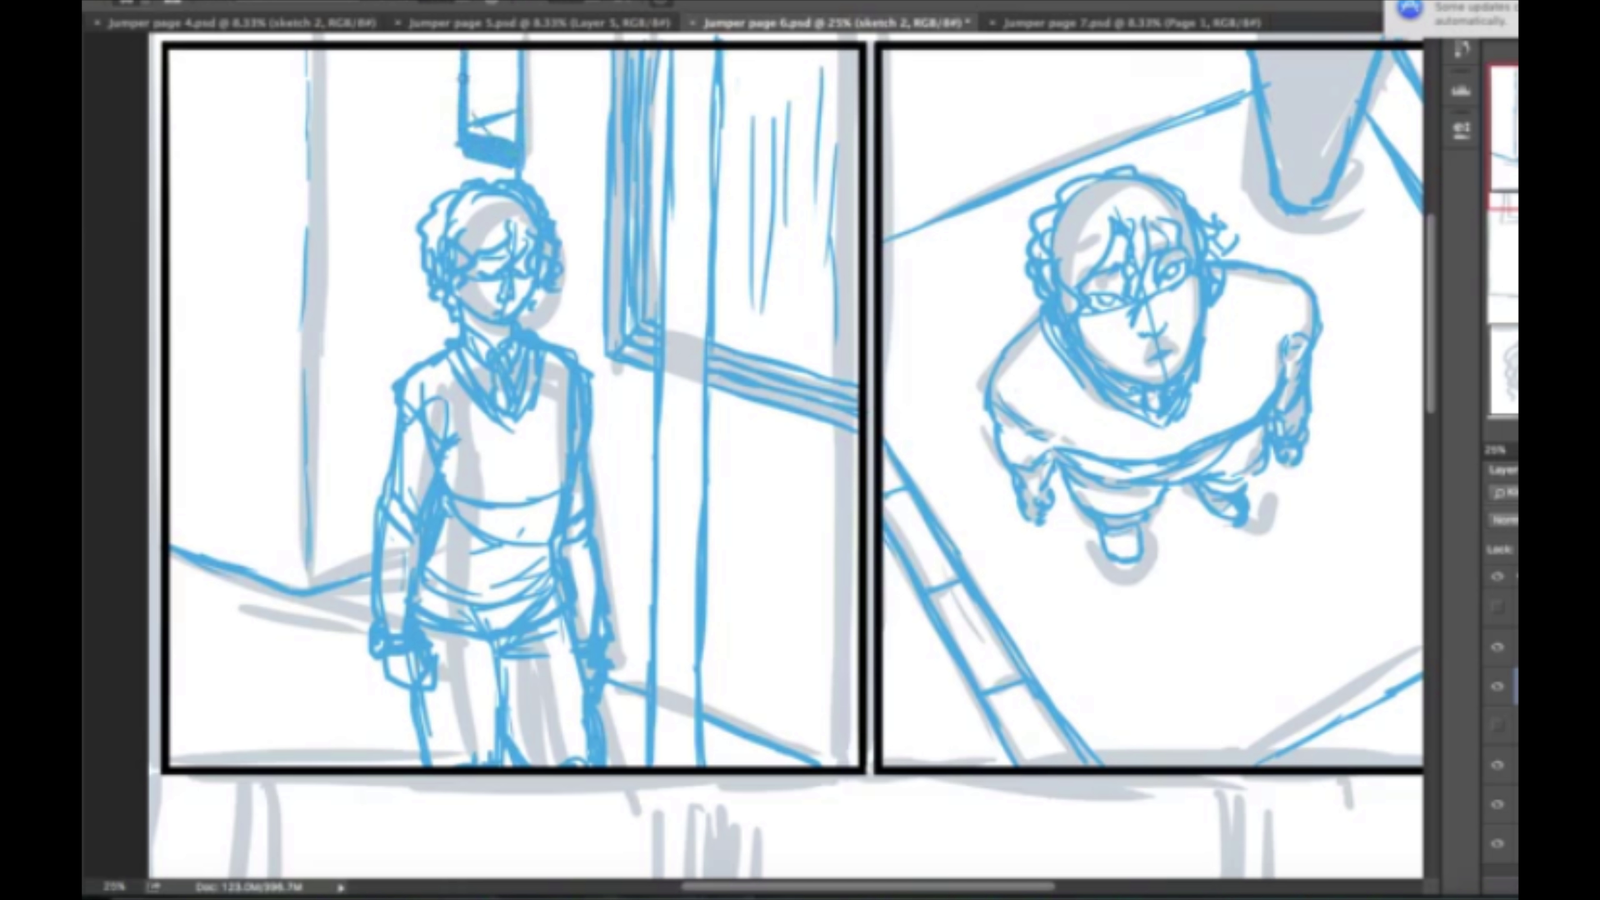
left_click_drag(470, 52, 516, 96)
left_click_drag(466, 83, 513, 125)
left_click_drag(468, 112, 520, 59)
left_click_drag(469, 126, 512, 71)
Add floor edge lines at the left and diagonal floor lines at lower right.
mouse_move(169, 496)
left_mouse_down()
mouse_move(300, 537)
mouse_move(304, 553)
left_mouse_up()
left_click_drag(703, 649, 857, 704)
left_click_drag(702, 665, 857, 725)
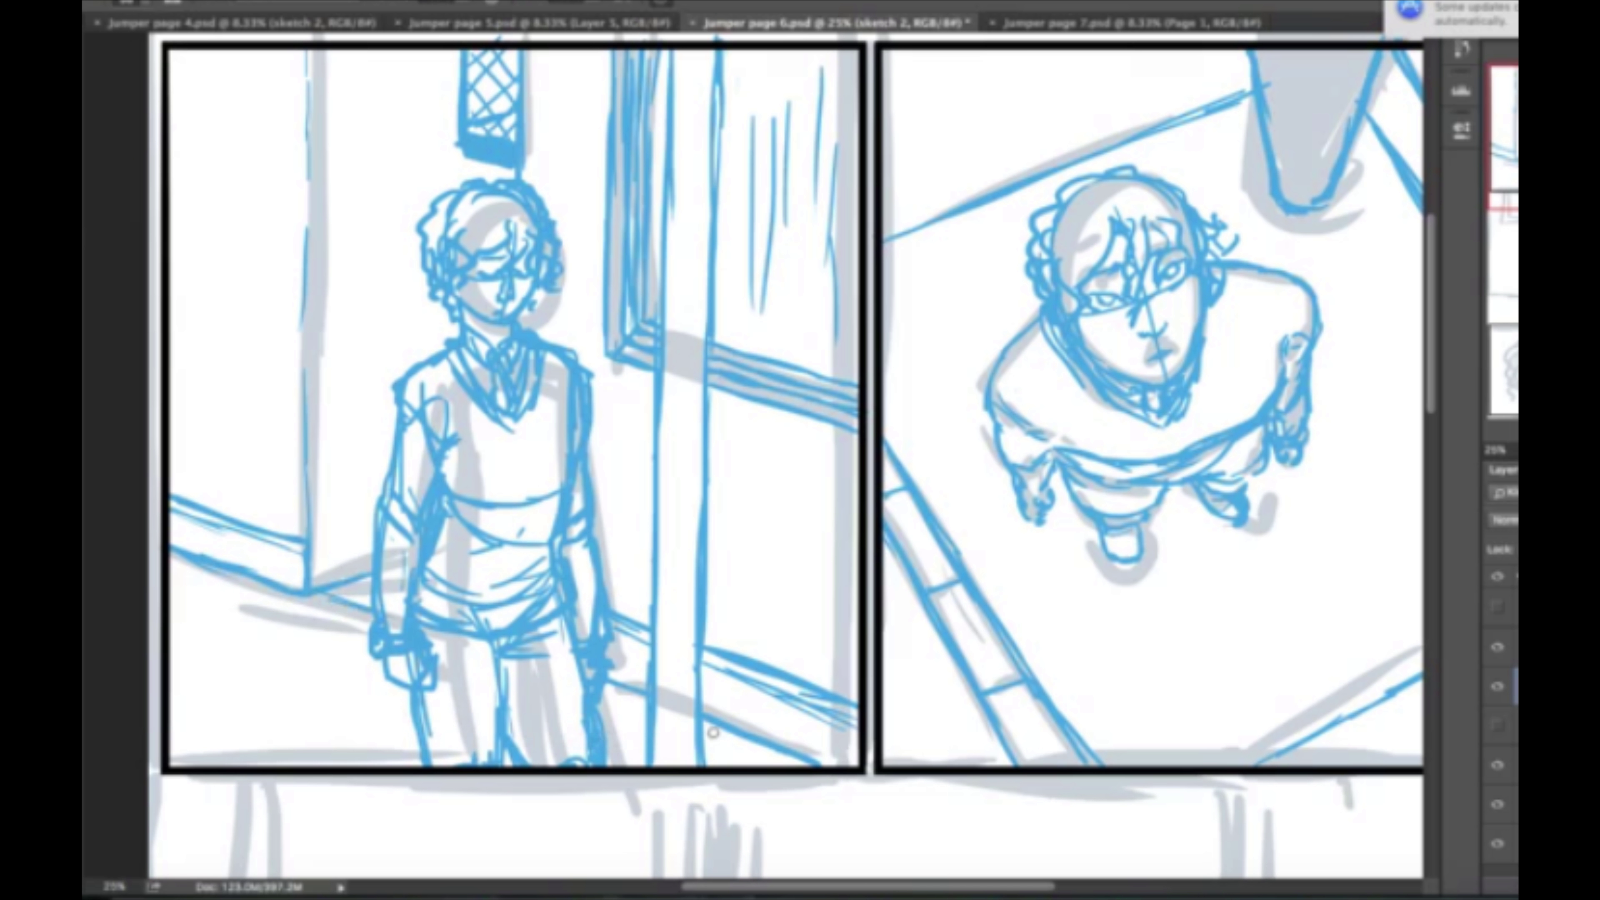
left_click_drag(154, 652, 320, 598)
Pencil the seated figure's head outline, neck, shoulders, torso and hips.
scroll(919, 545, "down", 5)
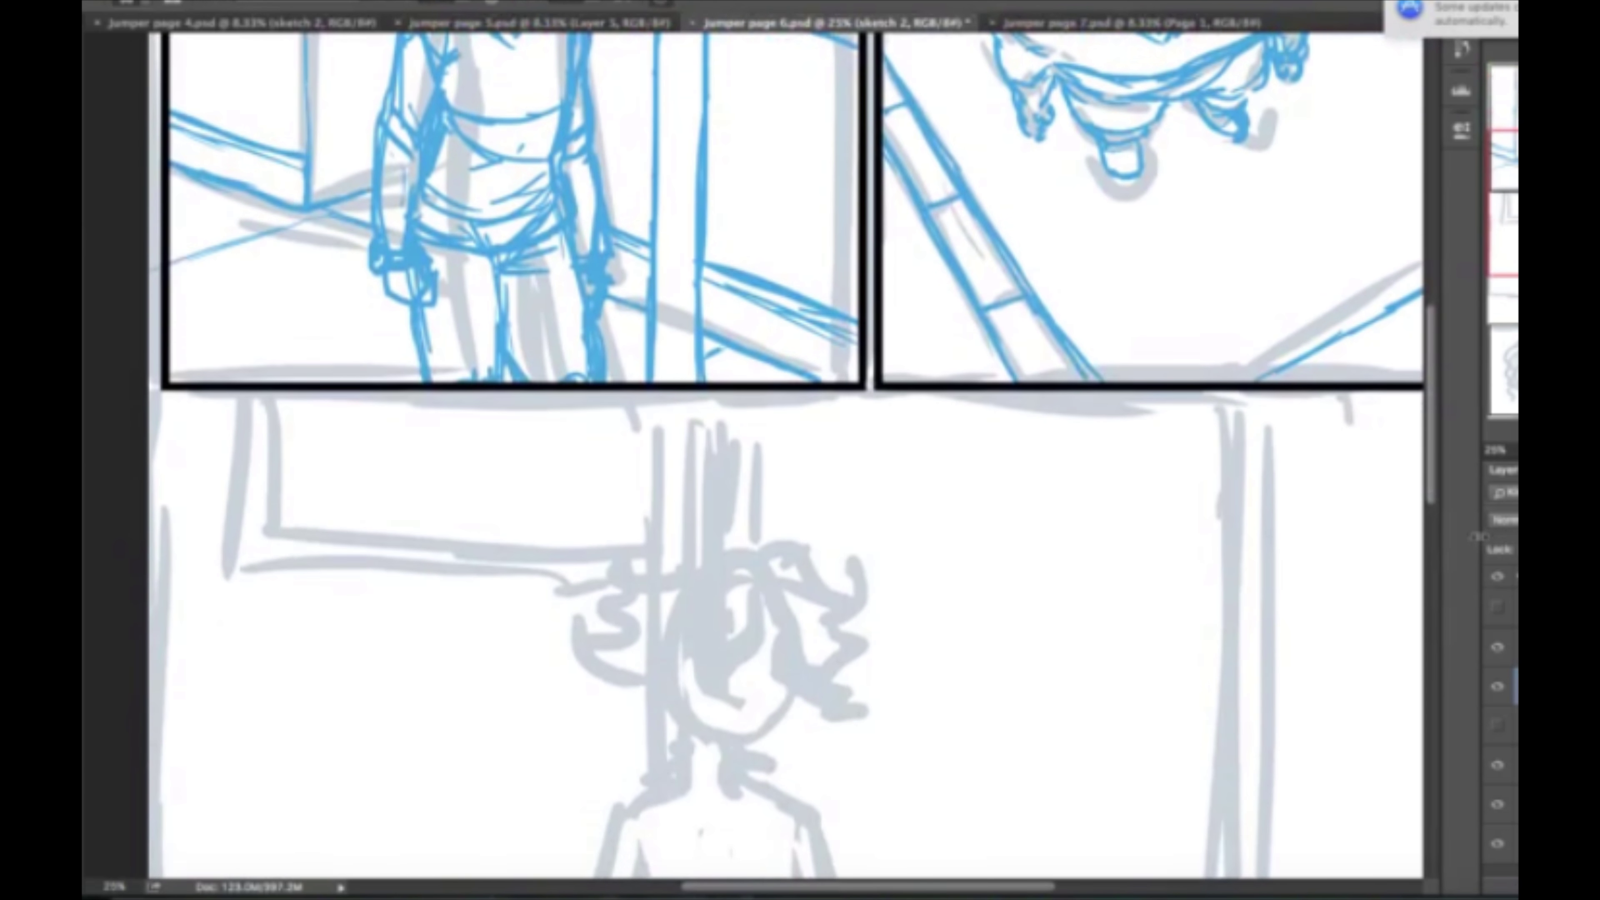
scroll(819, 441, "down", 3)
scroll(693, 378, "down", 1)
mouse_move(670, 350)
left_mouse_down()
mouse_move(734, 413)
mouse_move(775, 256)
left_mouse_up()
left_click_drag(672, 303, 776, 235)
left_click_drag(733, 413, 731, 445)
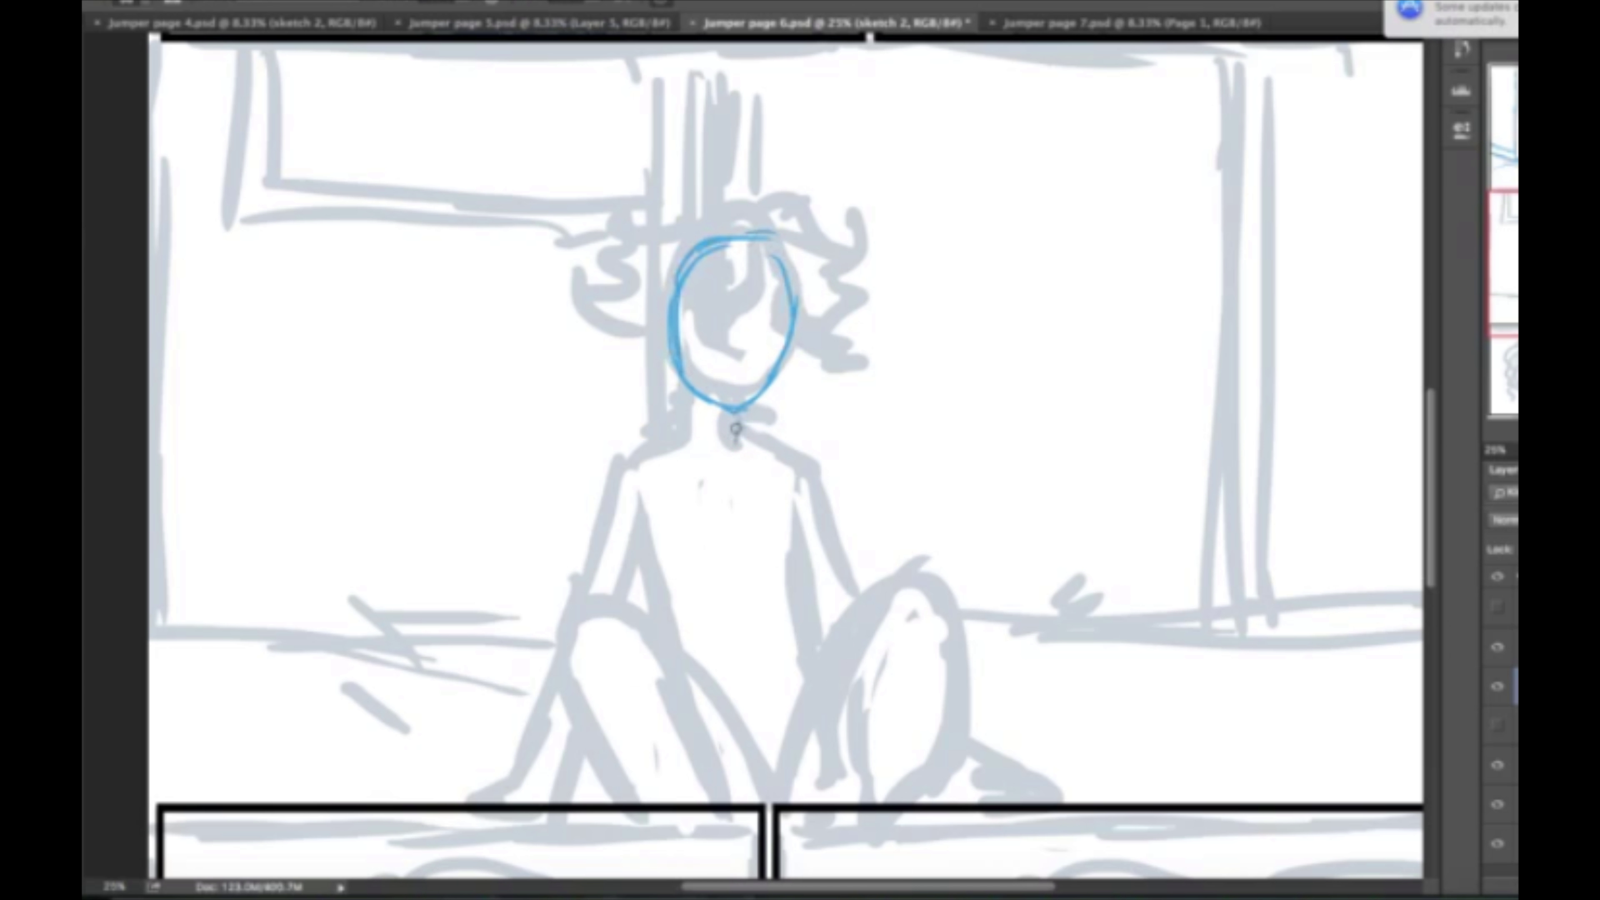
mouse_move(684, 385)
left_mouse_down()
mouse_move(614, 448)
mouse_move(778, 583)
left_mouse_up()
left_click_drag(744, 413, 784, 580)
left_click_drag(621, 579, 706, 672)
left_click_drag(772, 583, 746, 665)
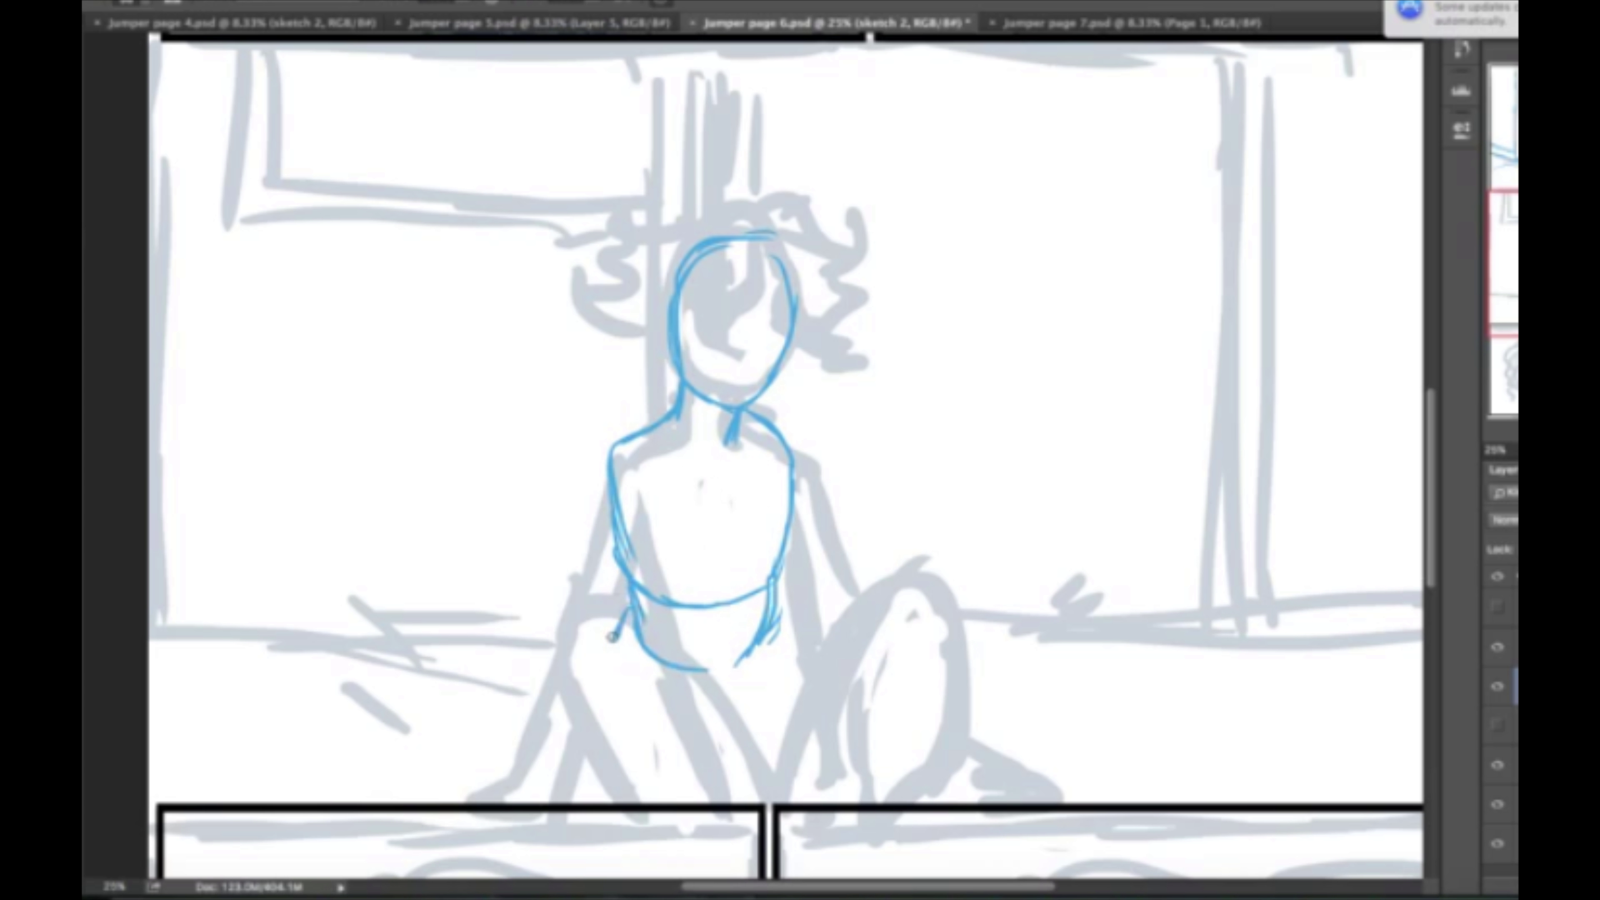
Draw the crossed legs and raised knee, then erase and lighten rough lap strokes.
left_click_drag(620, 631, 659, 706)
mouse_move(766, 671)
left_mouse_down()
mouse_move(926, 621)
mouse_move(813, 788)
left_mouse_up()
mouse_move(680, 718)
left_mouse_down()
mouse_move(769, 748)
mouse_move(819, 743)
left_mouse_up()
left_click_drag(794, 643, 923, 621)
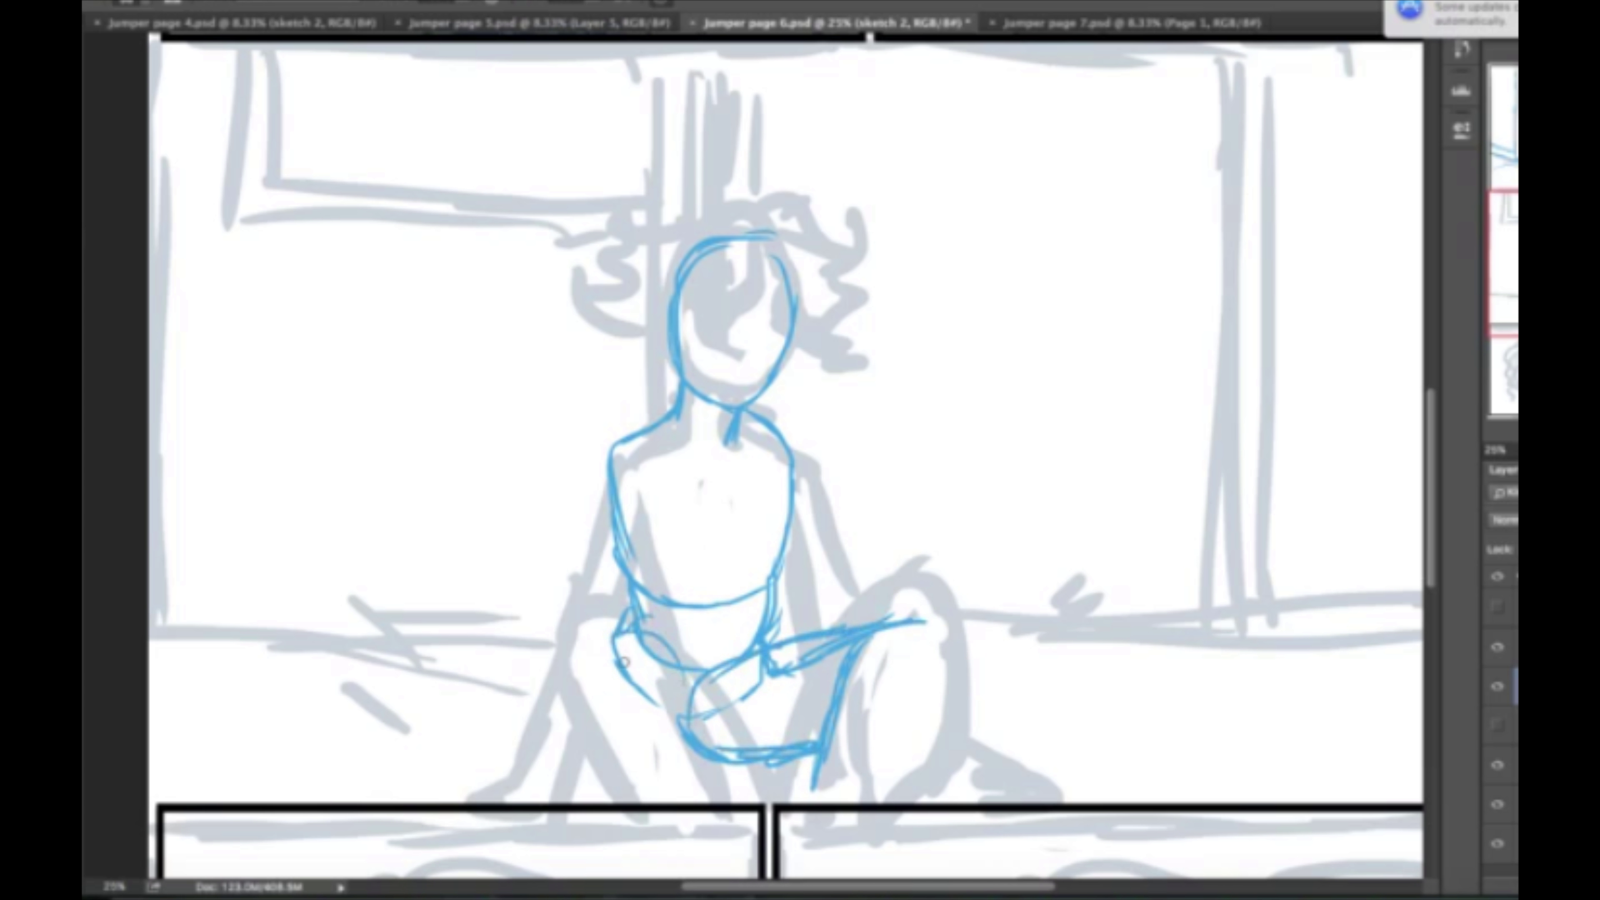
mouse_move(687, 637)
left_mouse_down()
mouse_move(554, 614)
mouse_move(630, 801)
left_mouse_up()
mouse_move(655, 640)
left_mouse_down()
mouse_move(699, 801)
mouse_move(784, 785)
left_mouse_up()
mouse_move(772, 658)
left_mouse_down()
mouse_move(800, 633)
mouse_move(870, 624)
left_mouse_up()
left_click_drag(693, 684, 766, 636)
left_click_drag(734, 763, 819, 732)
left_click_drag(766, 649, 863, 628)
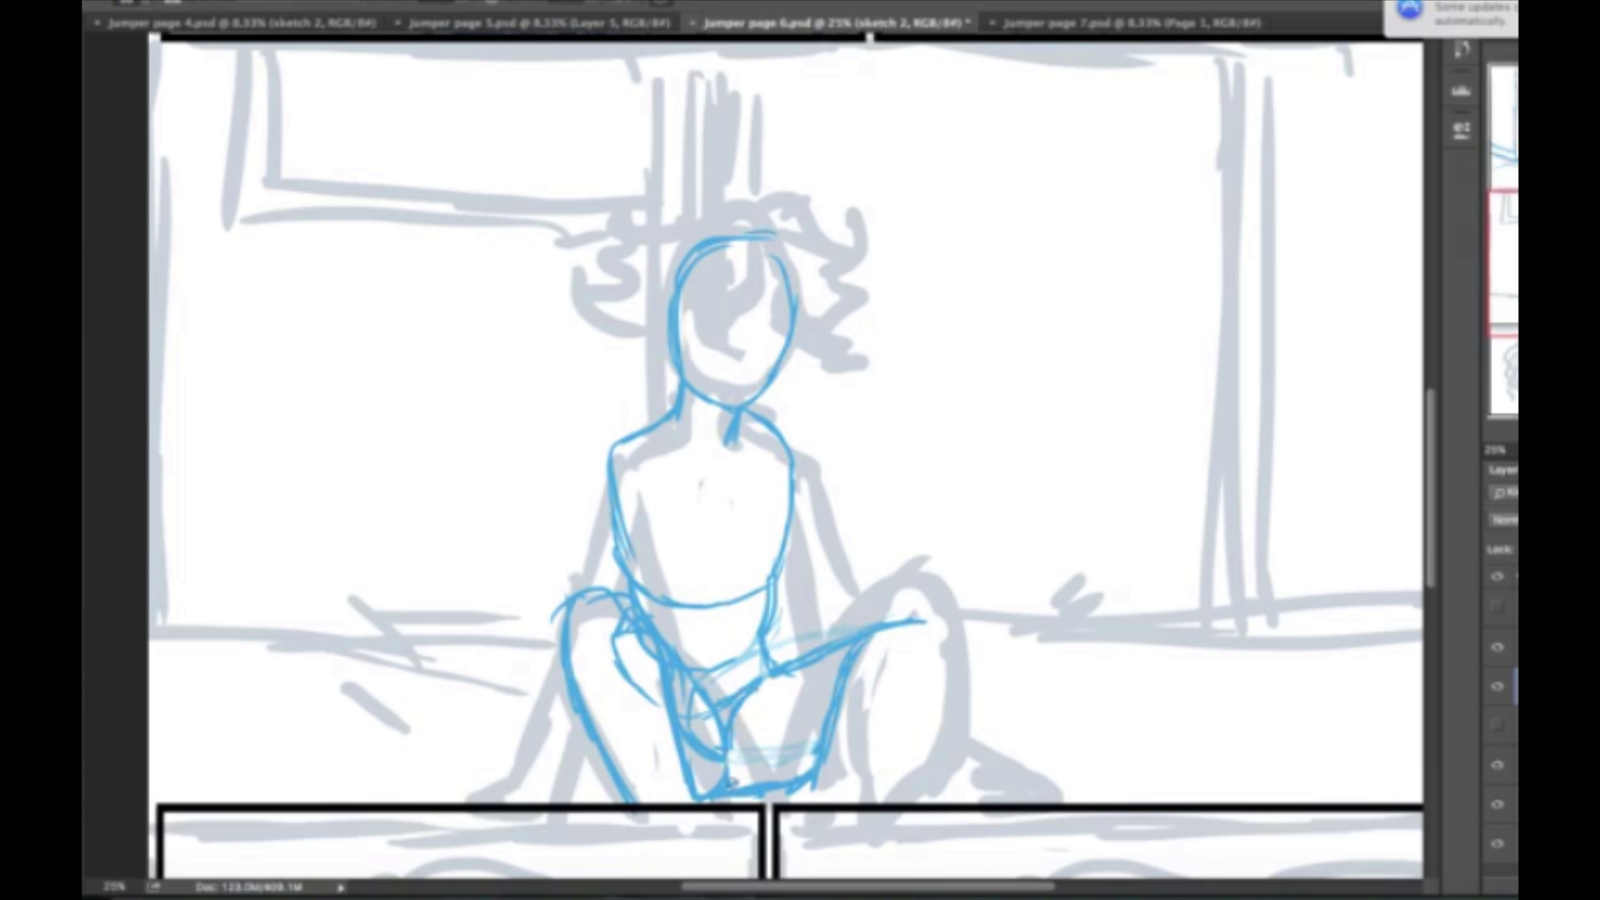
Draw the right knee, feet, both arms and left shin, fading stray thigh strokes.
left_click_drag(727, 710, 753, 791)
mouse_move(892, 624)
left_mouse_down()
mouse_move(946, 655)
mouse_move(875, 803)
mouse_move(793, 804)
left_mouse_up()
left_click_drag(615, 447, 512, 773)
left_click_drag(567, 715, 564, 802)
left_click_drag(507, 754, 429, 788)
mouse_move(778, 429)
left_mouse_down()
mouse_move(787, 543)
mouse_move(832, 637)
left_mouse_up()
left_click_drag(813, 505, 838, 628)
mouse_move(686, 696)
left_mouse_down()
mouse_move(712, 762)
mouse_move(624, 621)
left_mouse_up()
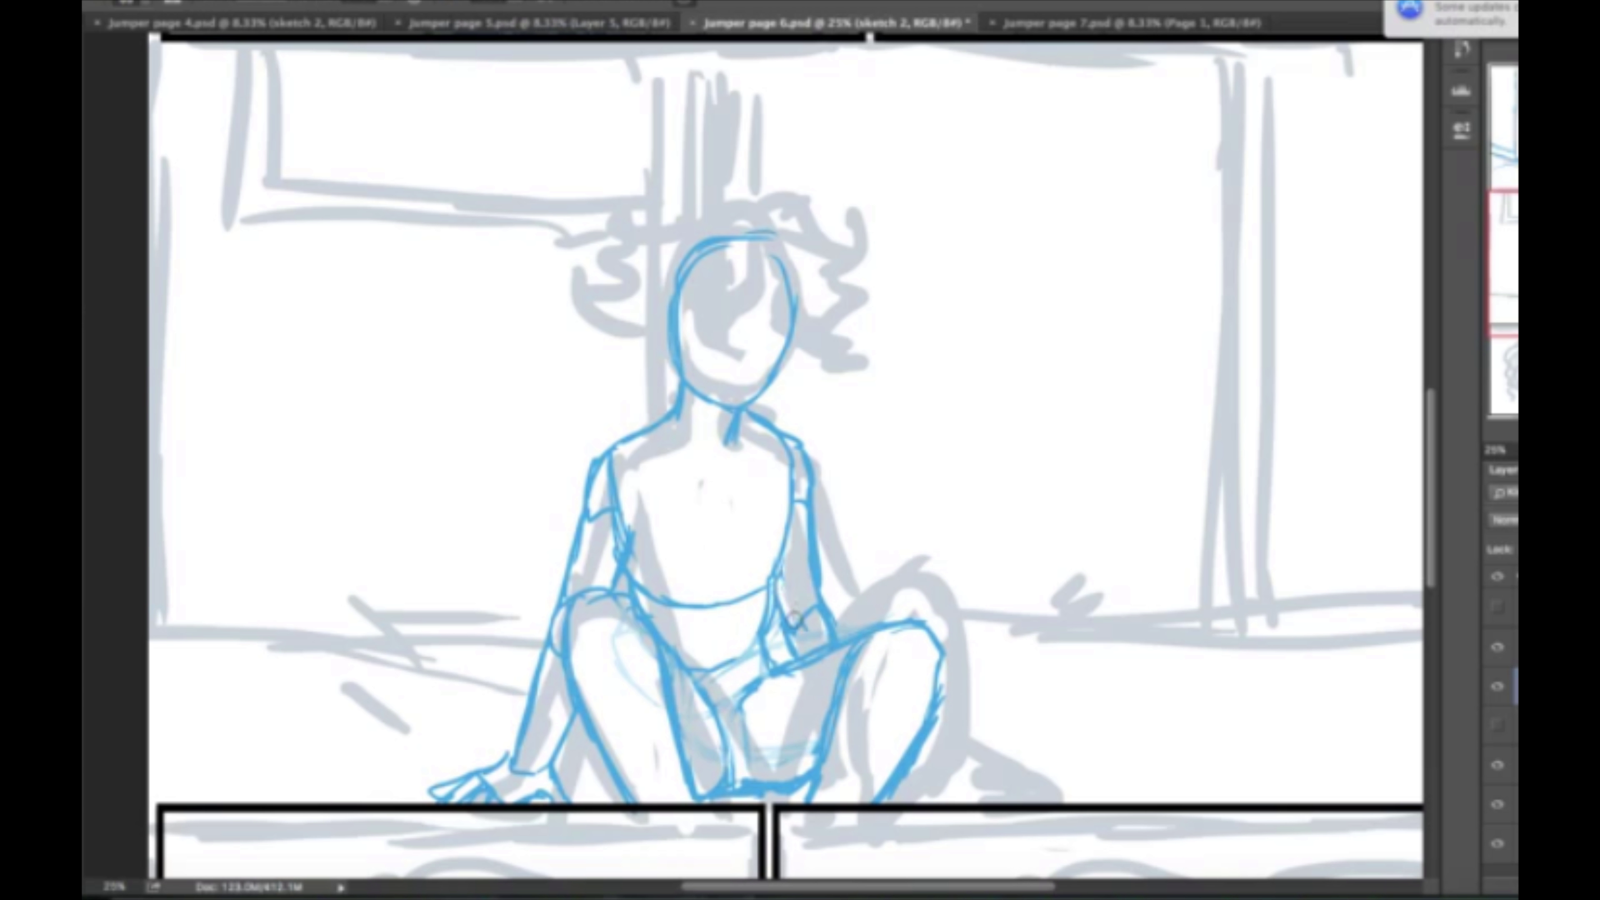
Sketch the collar, V-neck vest and tie, plus waist and wrist details.
left_click_drag(719, 428, 709, 455)
mouse_move(665, 419)
left_mouse_down()
mouse_move(711, 461)
mouse_move(712, 545)
left_mouse_up()
left_click_drag(760, 432, 687, 561)
left_click_drag(794, 511, 776, 667)
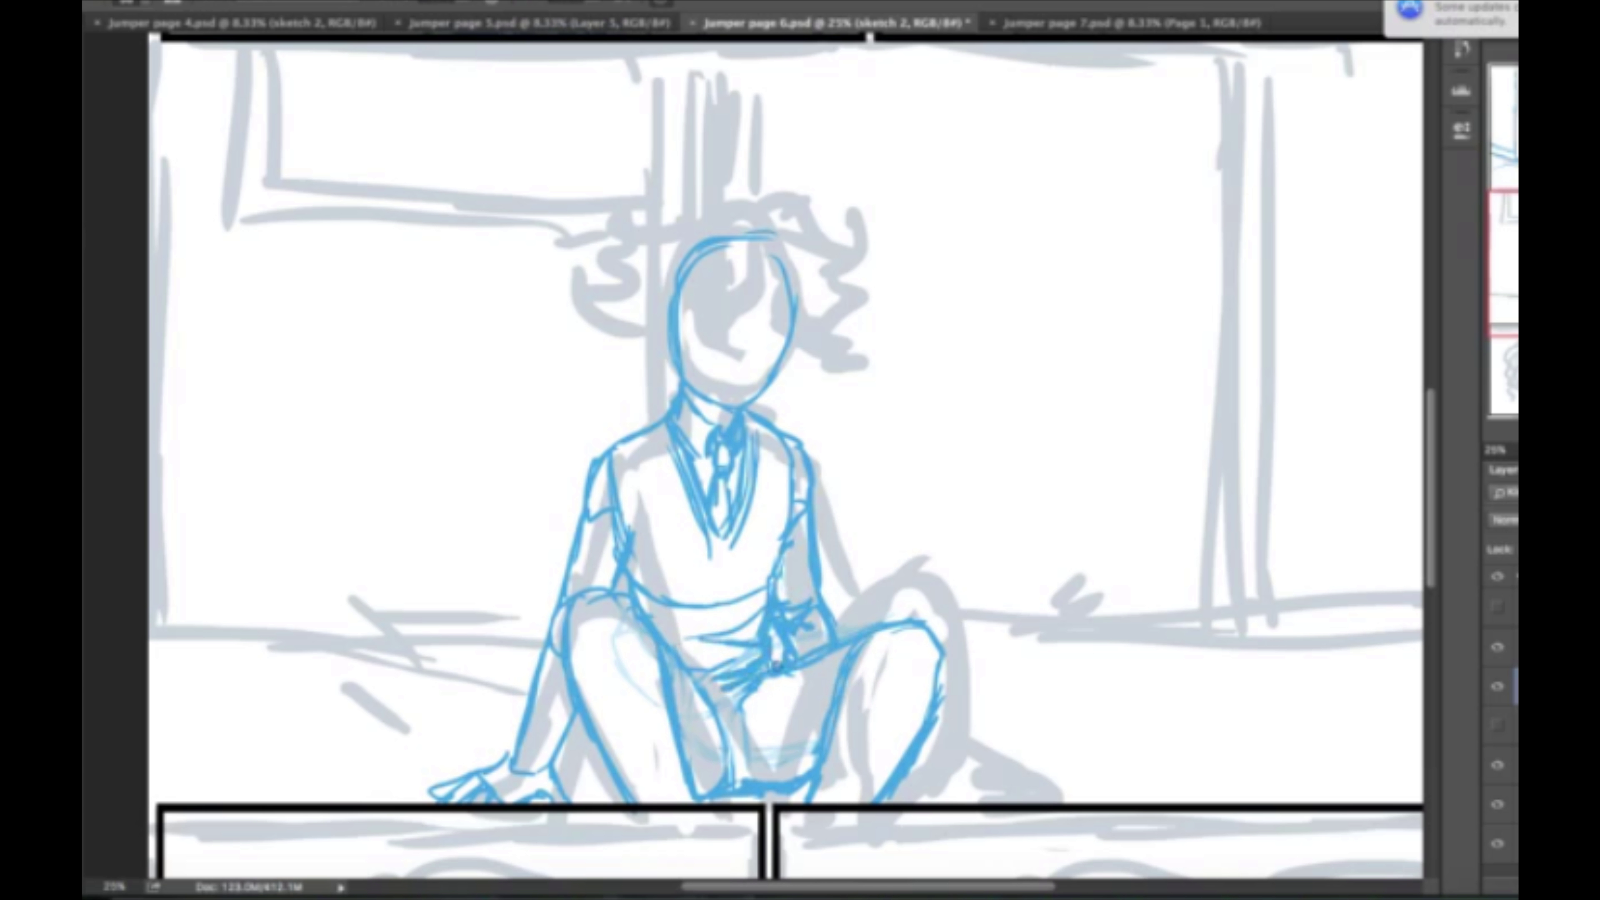
left_click_drag(703, 701, 747, 687)
left_click_drag(619, 555, 655, 543)
mouse_move(510, 769)
left_mouse_down()
mouse_move(563, 722)
mouse_move(568, 755)
left_mouse_up()
left_click_drag(525, 719, 576, 742)
Hatch fabric folds on the seated figure's legs and knee.
left_click_drag(778, 706, 746, 776)
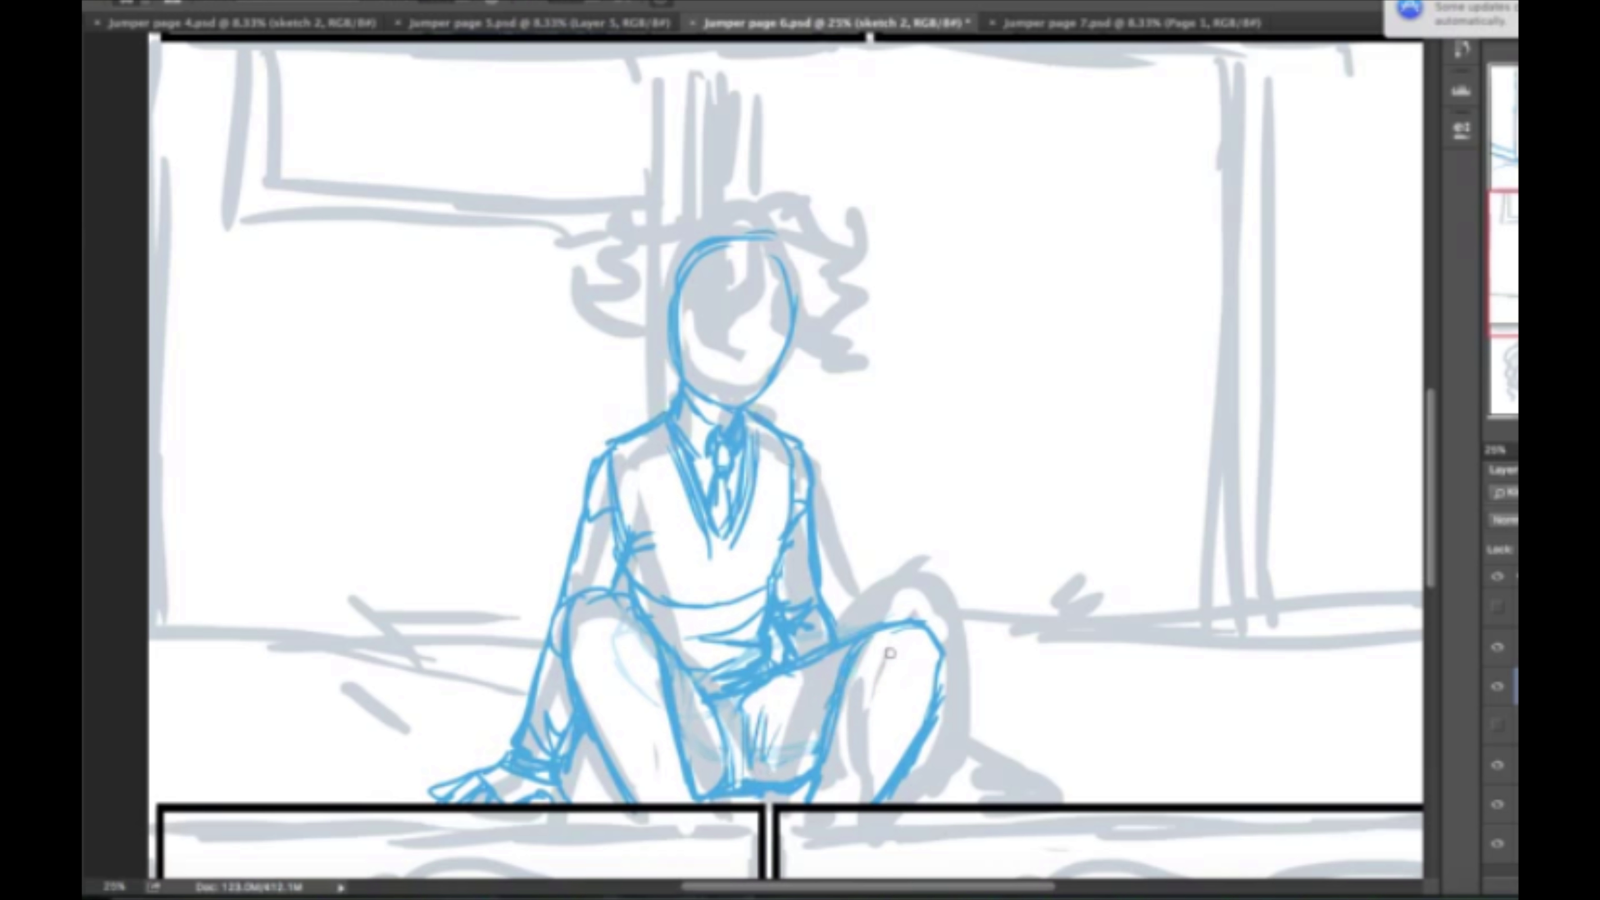
left_click_drag(887, 653, 846, 682)
left_click_drag(882, 677, 841, 707)
left_click_drag(665, 621, 624, 706)
mouse_move(665, 649)
left_mouse_down()
mouse_move(611, 747)
mouse_move(605, 804)
left_mouse_up()
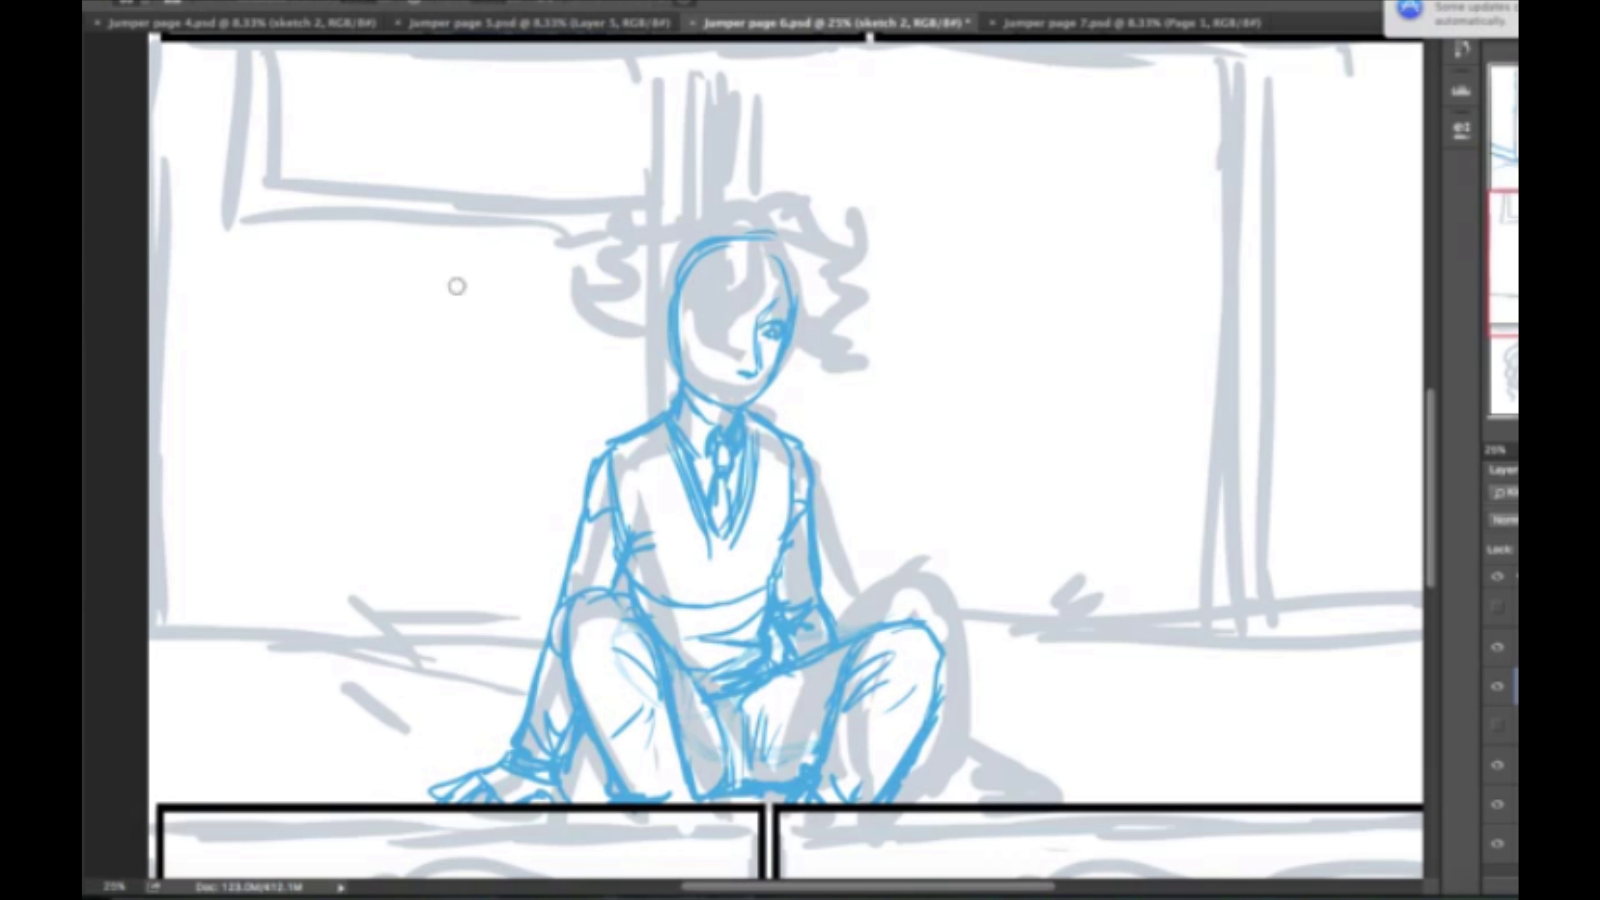
Draw the closed eye and curly hair around the head, then zoom out.
mouse_move(760, 341)
left_mouse_down()
mouse_move(779, 334)
mouse_move(705, 359)
left_mouse_up()
left_click_drag(788, 286, 832, 331)
mouse_move(668, 268)
left_mouse_down()
mouse_move(637, 335)
mouse_move(775, 217)
left_mouse_up()
left_click_drag(782, 214, 832, 270)
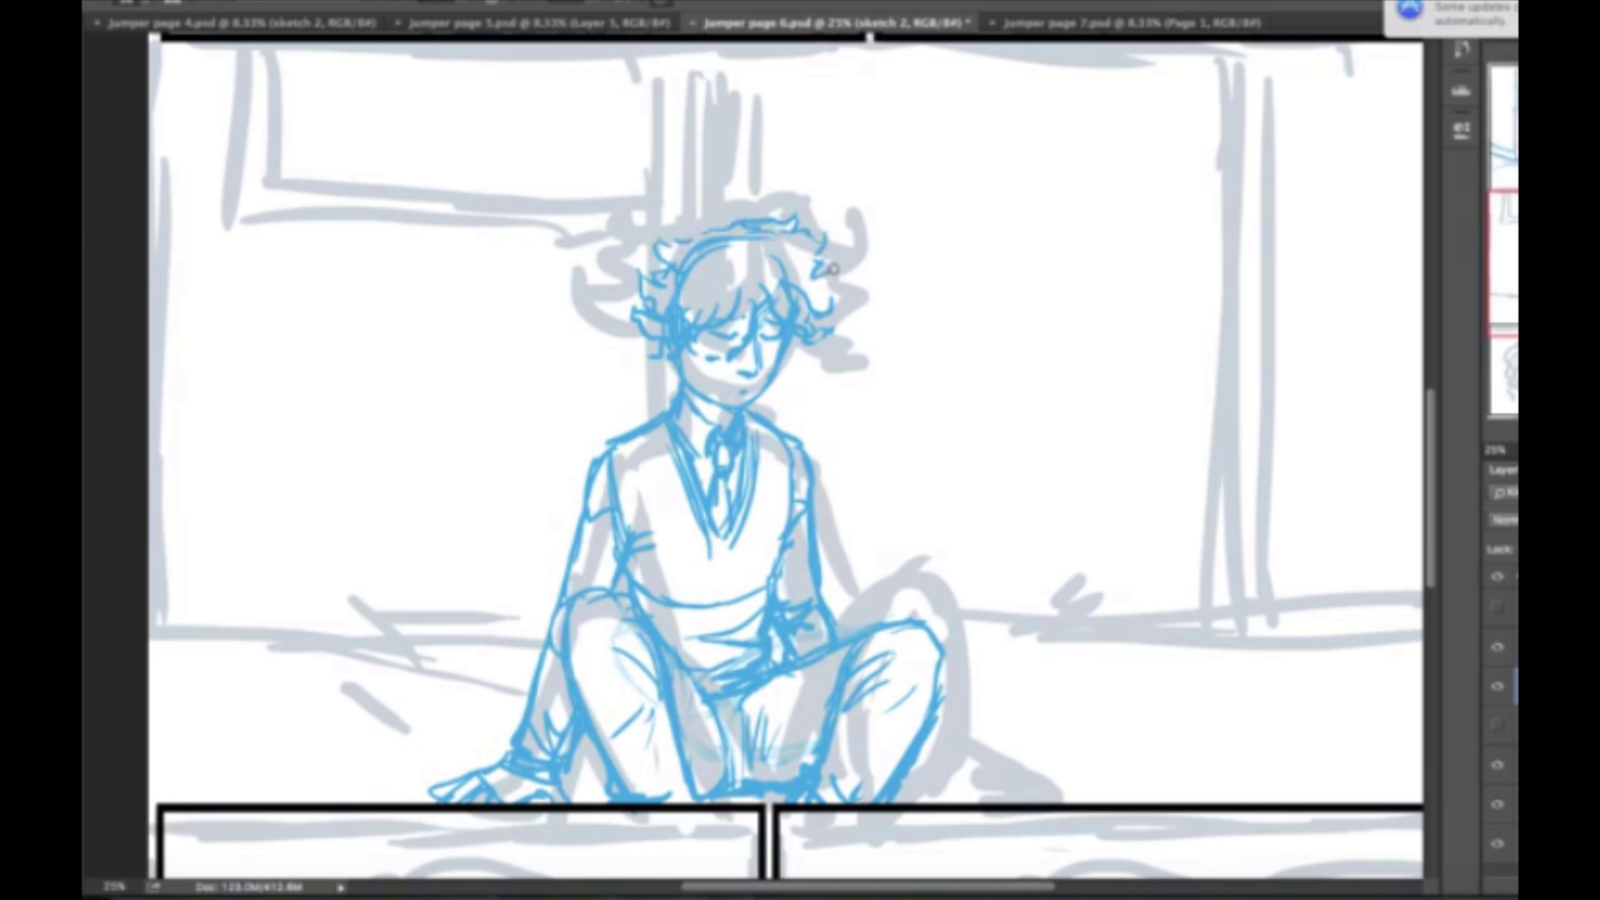
key("ctrl+minus")
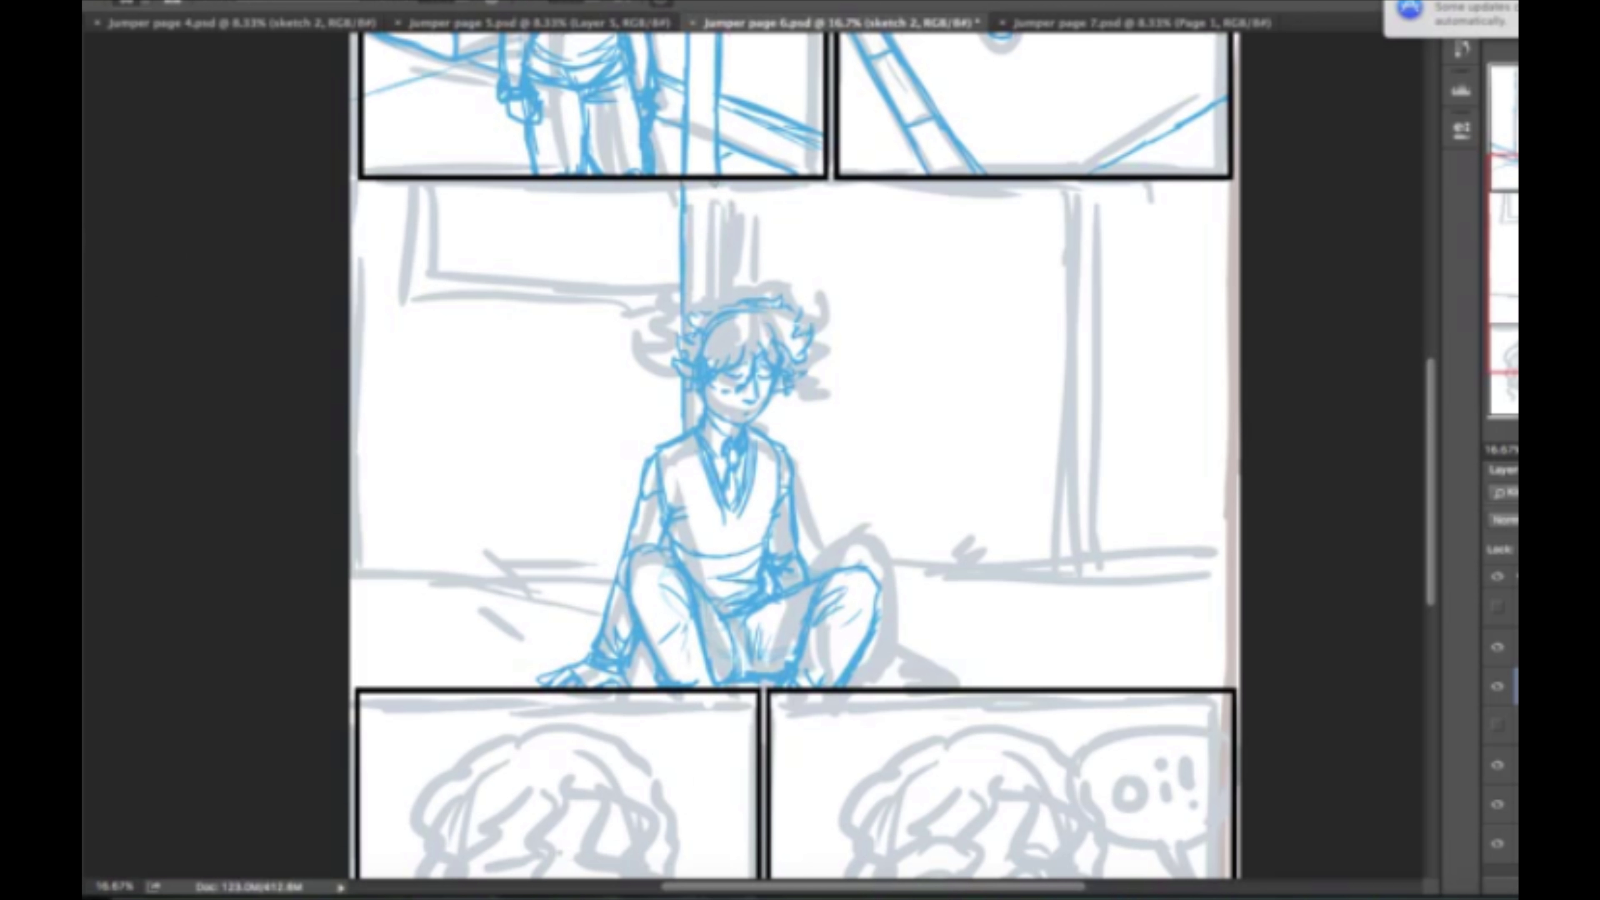
Trace wall lines above the head, the floor line and the door frame verticals.
left_click_drag(715, 183, 712, 309)
left_click_drag(724, 183, 723, 306)
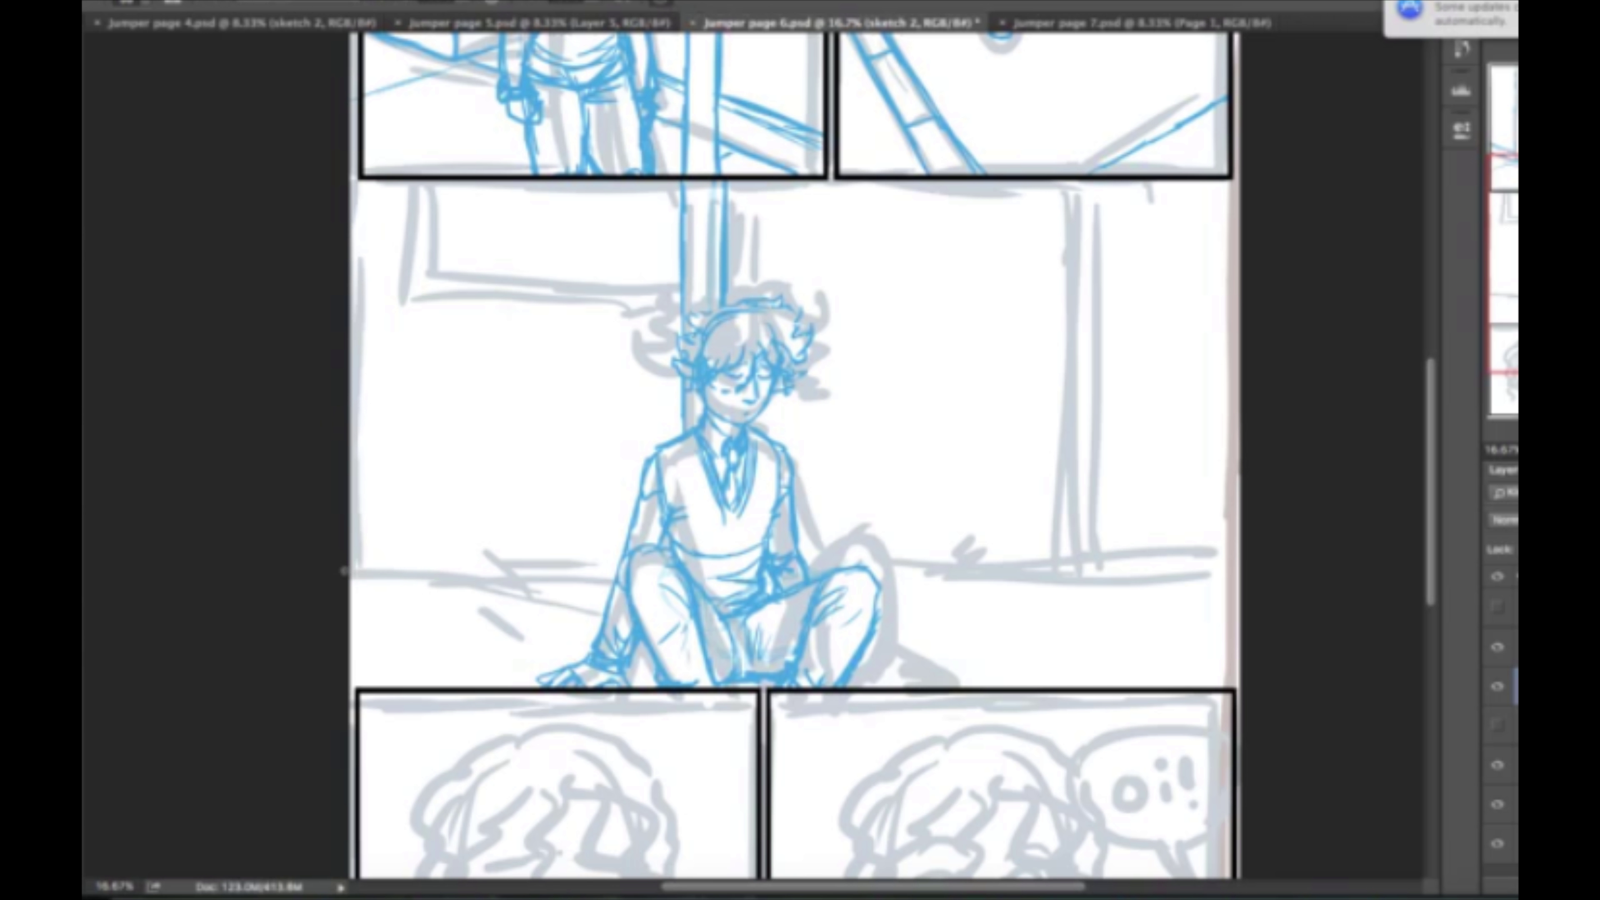
mouse_move(349, 570)
left_mouse_down()
mouse_move(1109, 566)
mouse_move(1056, 355)
left_mouse_up()
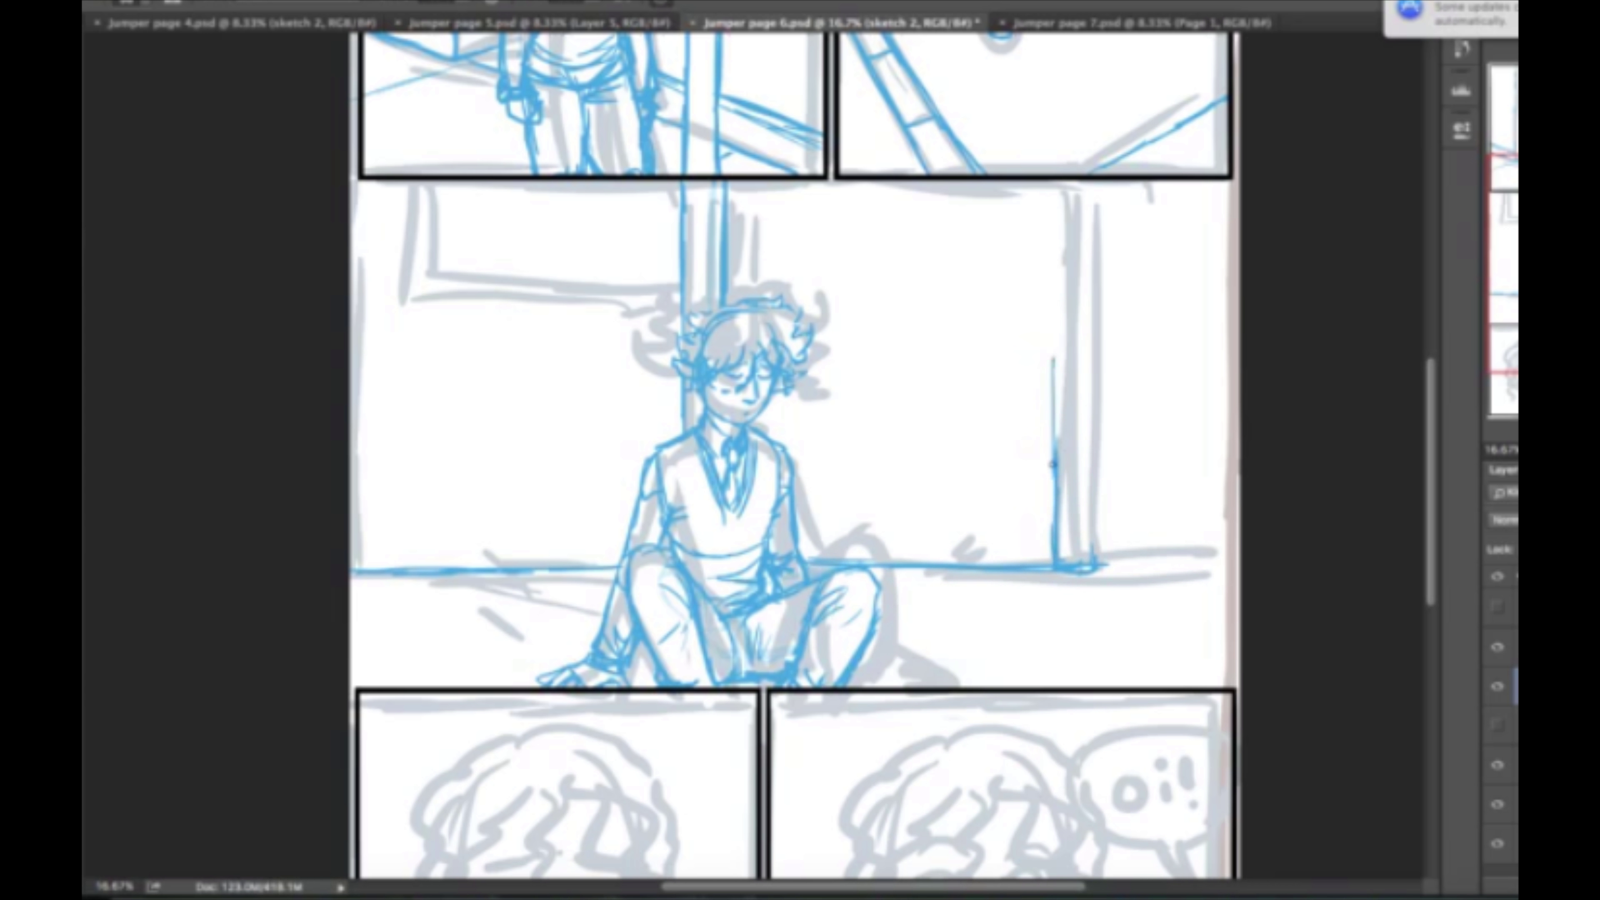
left_click_drag(1053, 533, 1051, 276)
left_click_drag(1055, 377, 1058, 183)
left_click_drag(1094, 564, 1095, 280)
mouse_move(1096, 193)
left_mouse_down()
mouse_move(1075, 575)
mouse_move(1076, 413)
left_mouse_up()
Extend the floor line and add door edge lines on the right side.
left_click_drag(1089, 563, 1241, 558)
left_click_drag(1116, 290, 1112, 514)
mouse_move(1112, 514)
left_mouse_down()
mouse_move(1168, 510)
mouse_move(1192, 290)
left_mouse_up()
mouse_move(1109, 285)
left_mouse_down()
mouse_move(1197, 284)
mouse_move(1233, 526)
left_mouse_up()
left_click_drag(1109, 183, 1191, 208)
scroll(1436, 367, "up", 2)
scroll(1437, 368, "up", 5)
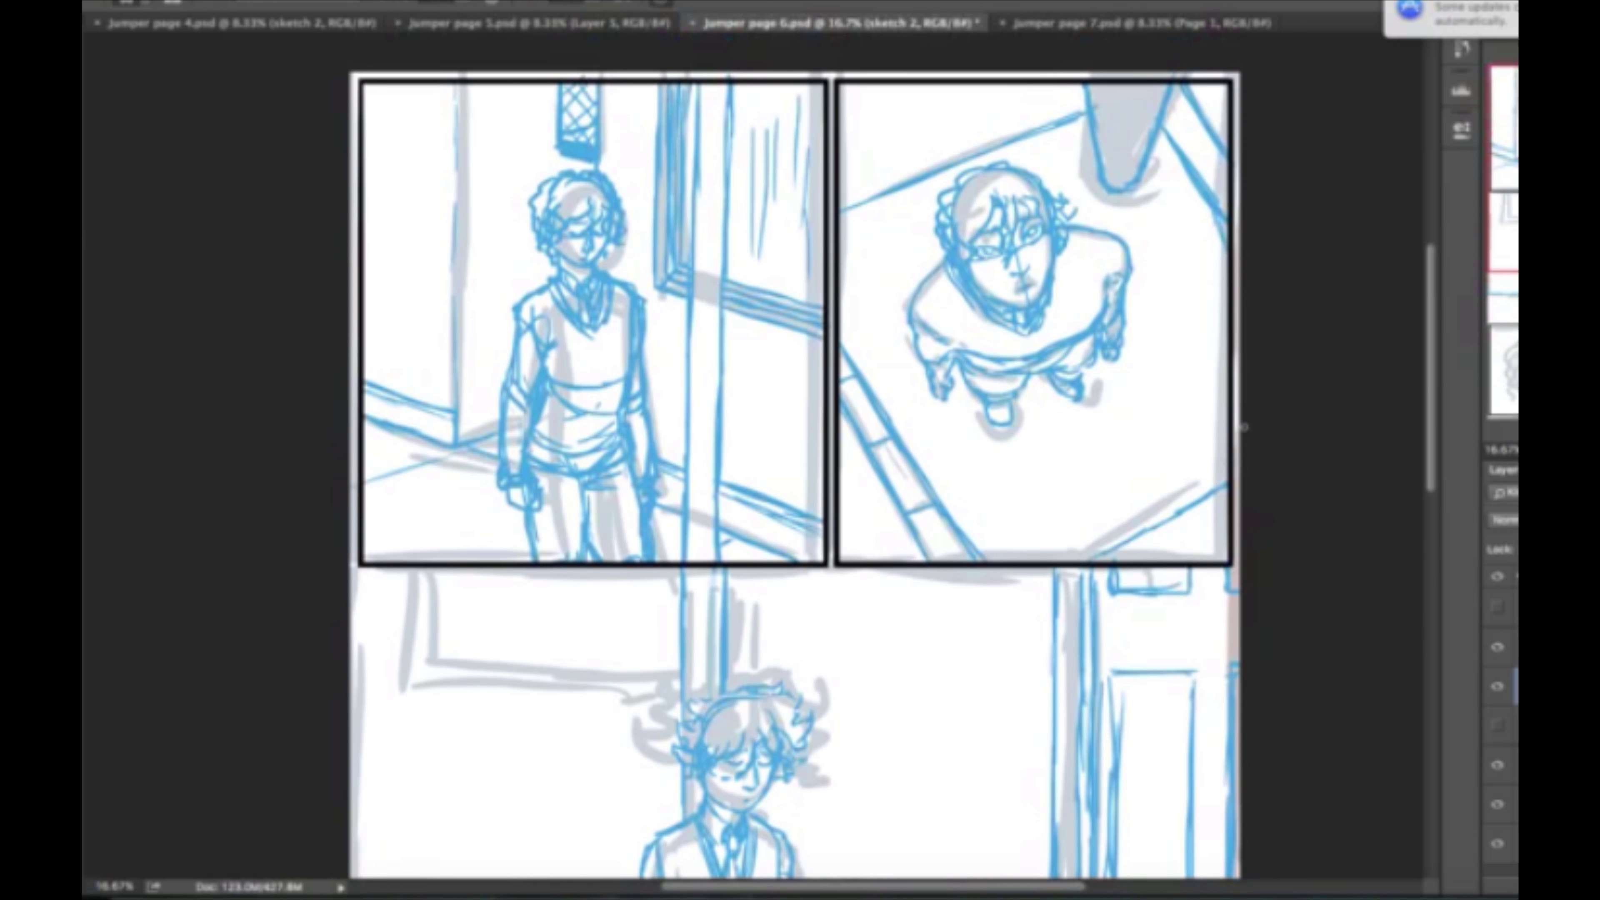
scroll(794, 454, "down", 3)
scroll(794, 454, "down", 1)
mouse_move(1125, 653)
left_mouse_down()
mouse_move(1123, 452)
mouse_move(1181, 649)
left_mouse_up()
left_click_drag(1179, 643, 1180, 449)
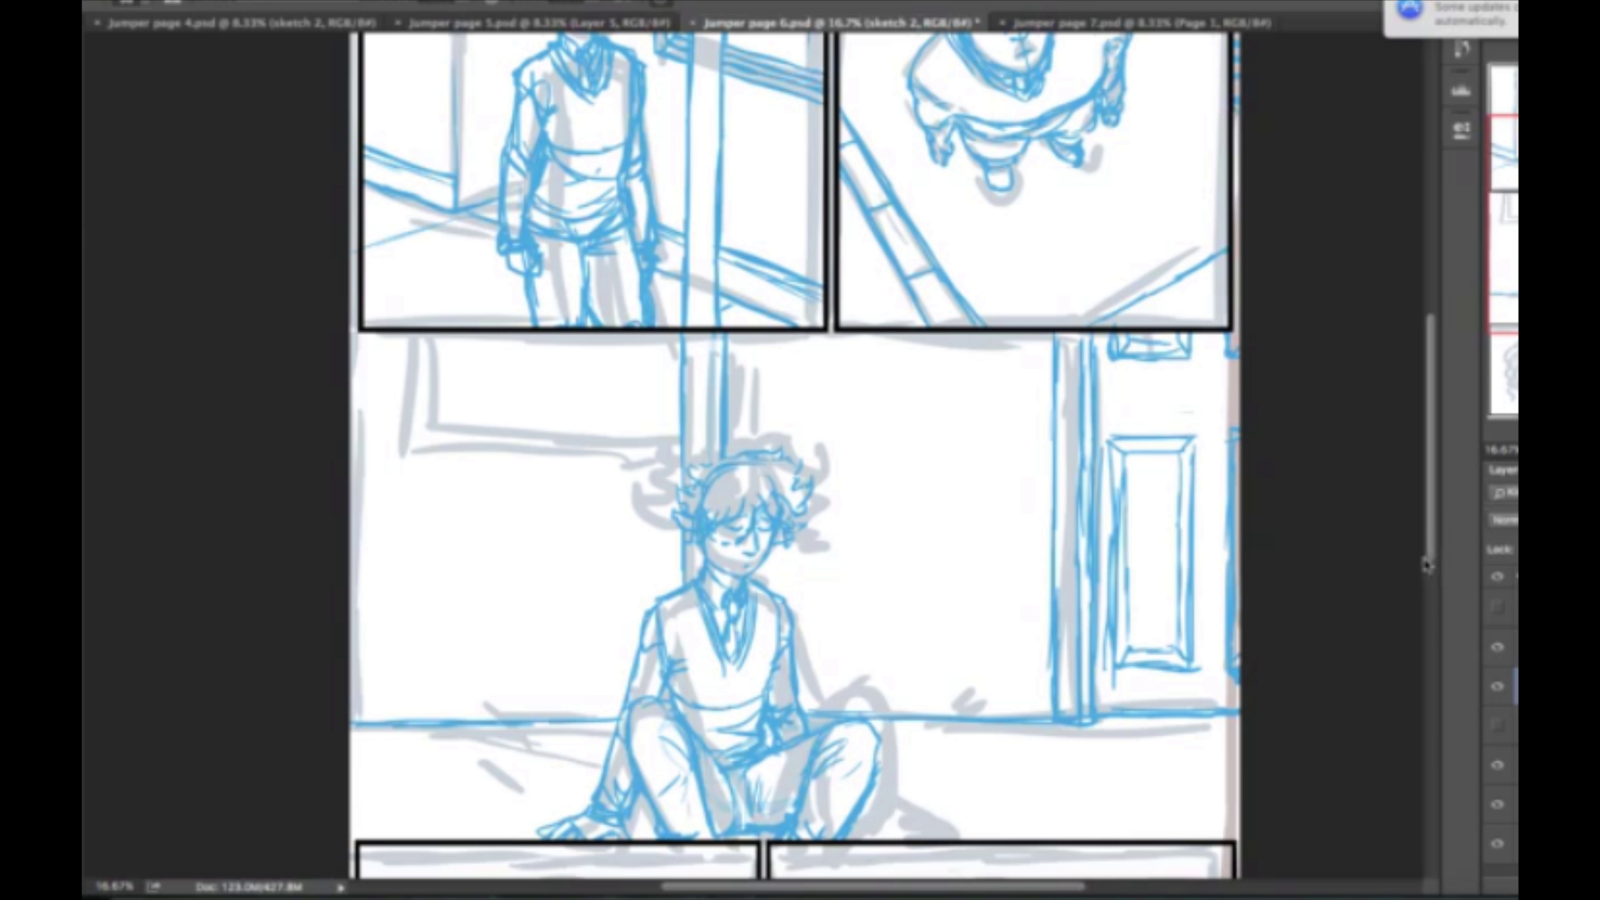
scroll(1427, 565, "down", 3)
Add floor perspective and baseline strokes across the panel.
left_click_drag(1052, 602, 1112, 693)
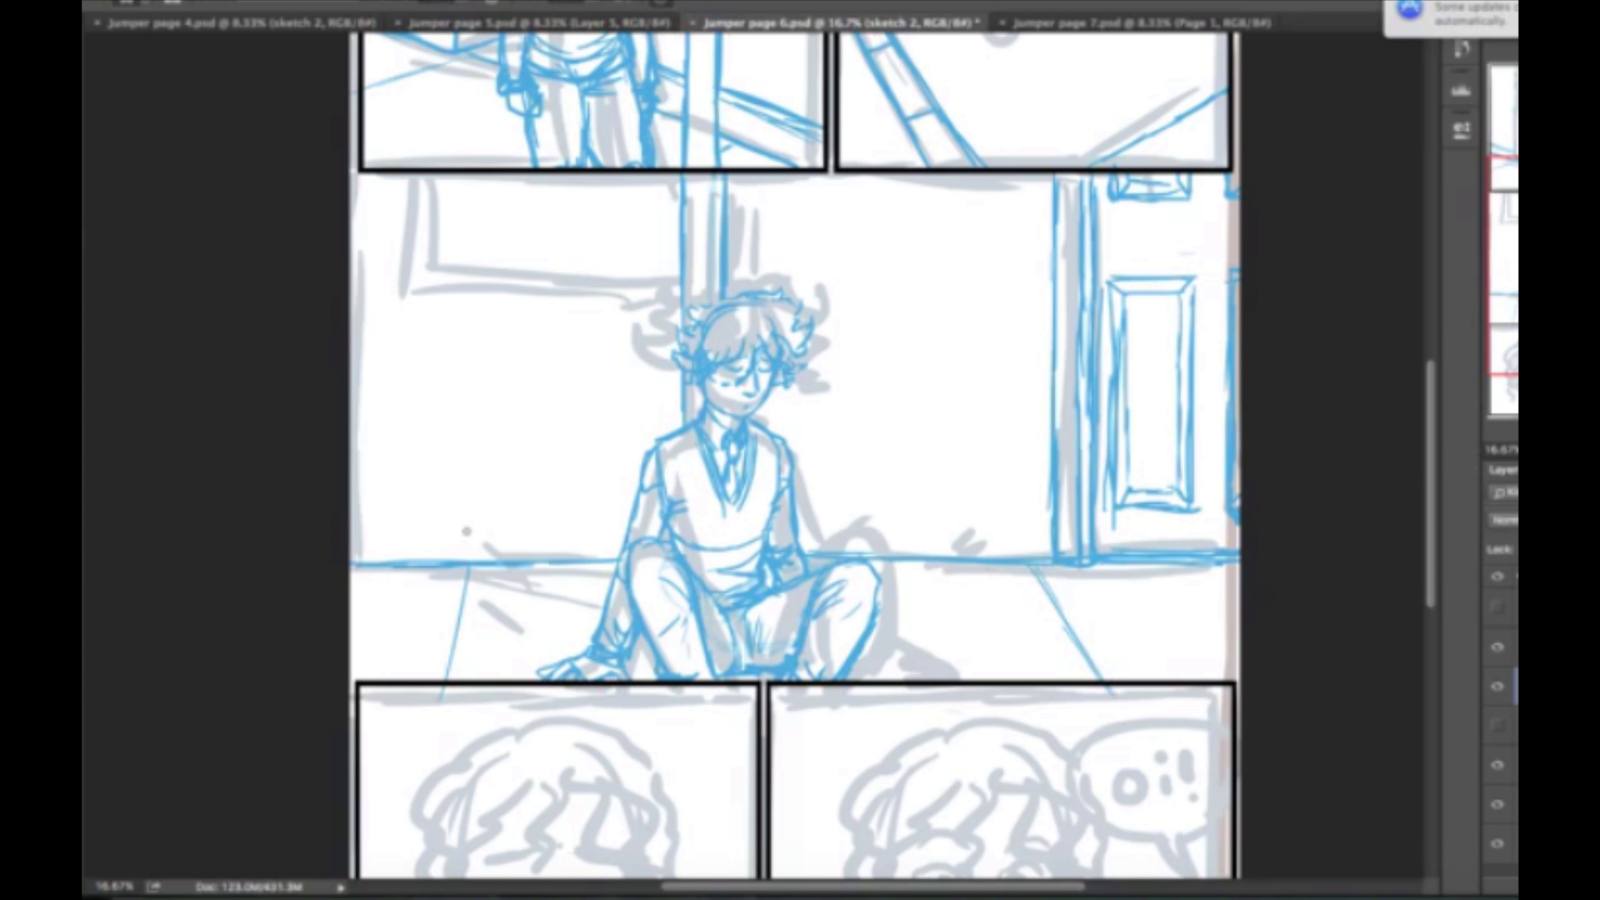
left_click_drag(350, 528, 636, 536)
left_click_drag(801, 542, 1065, 541)
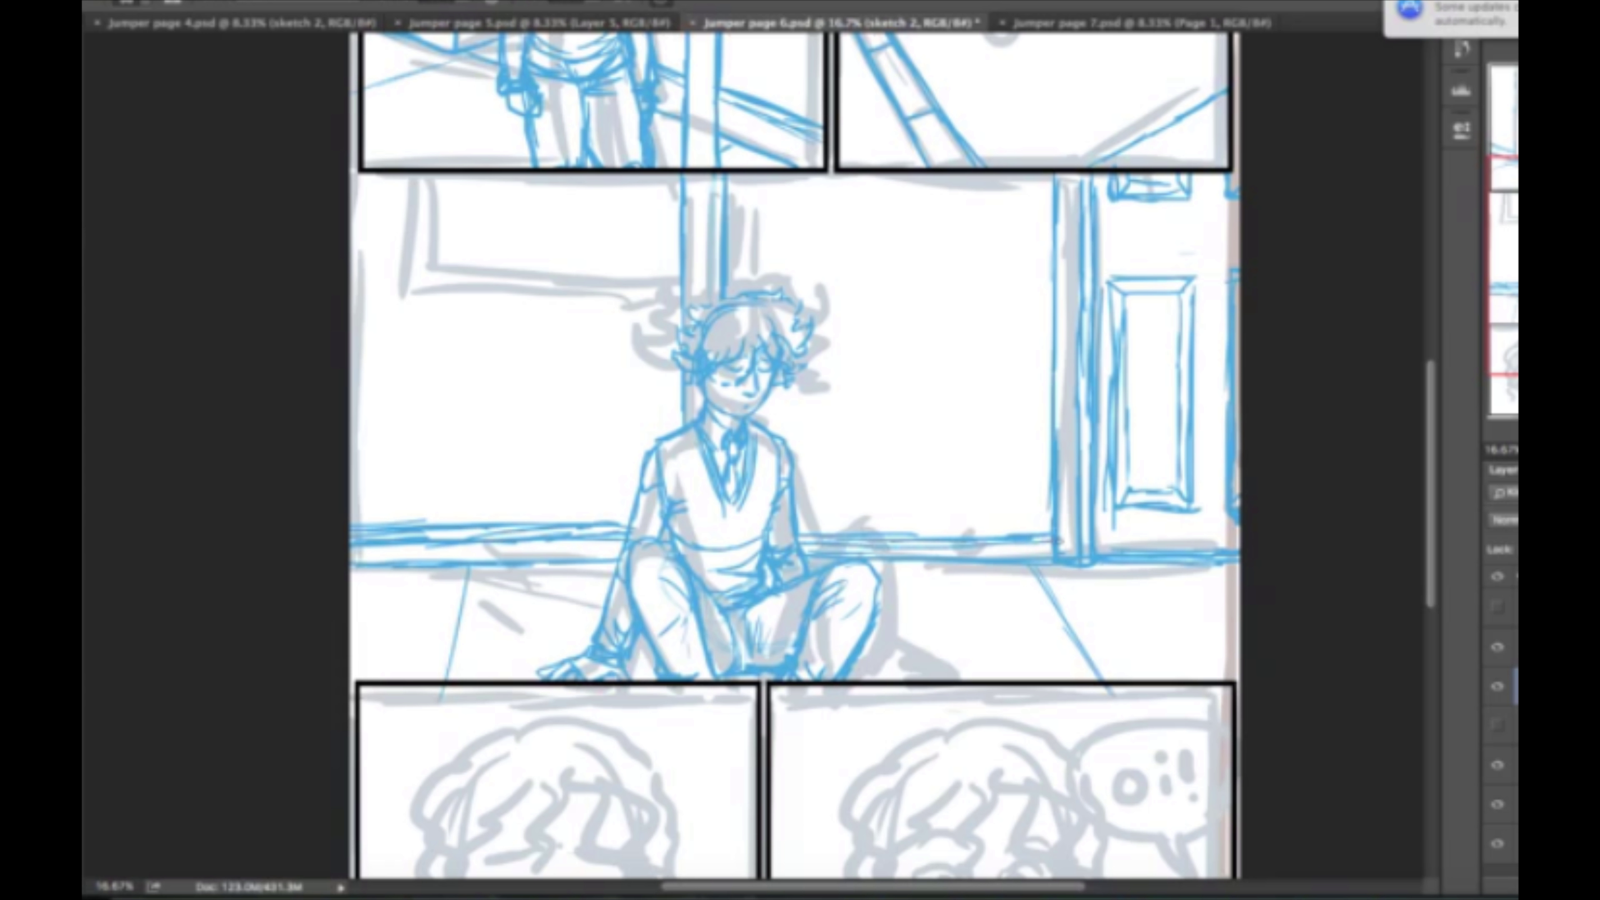
mouse_move(348, 552)
left_mouse_down()
mouse_move(625, 548)
mouse_move(600, 528)
mouse_move(350, 530)
left_mouse_up()
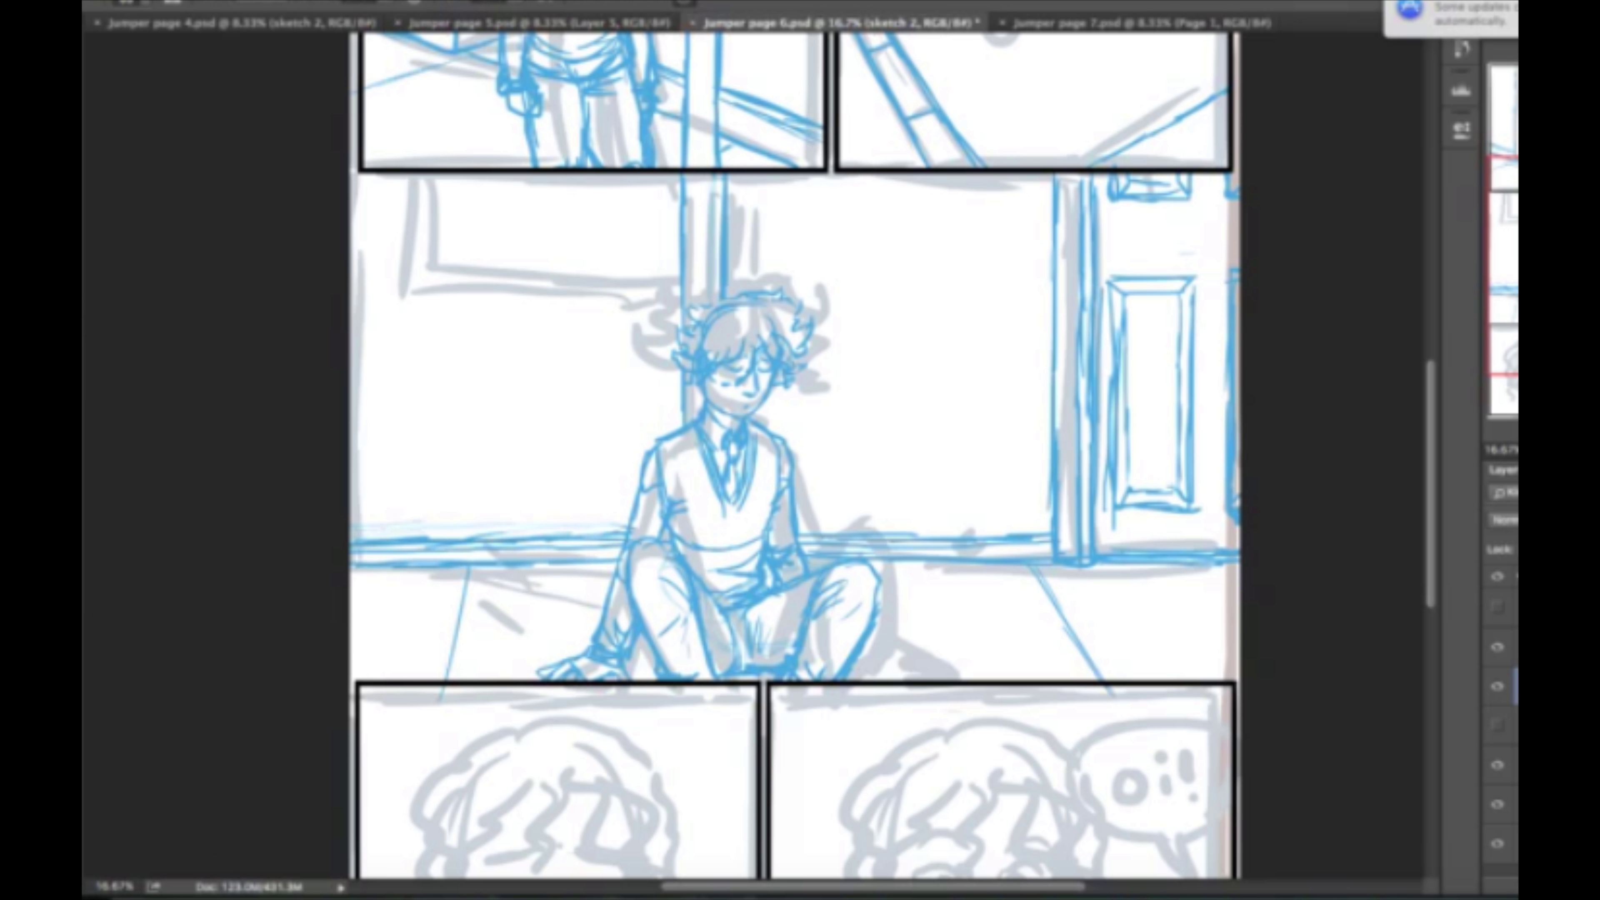
Trace the window frame behind the seated figure in blue.
mouse_move(435, 265)
left_mouse_down()
mouse_move(680, 263)
mouse_move(731, 177)
left_mouse_up()
left_click_drag(731, 177, 734, 257)
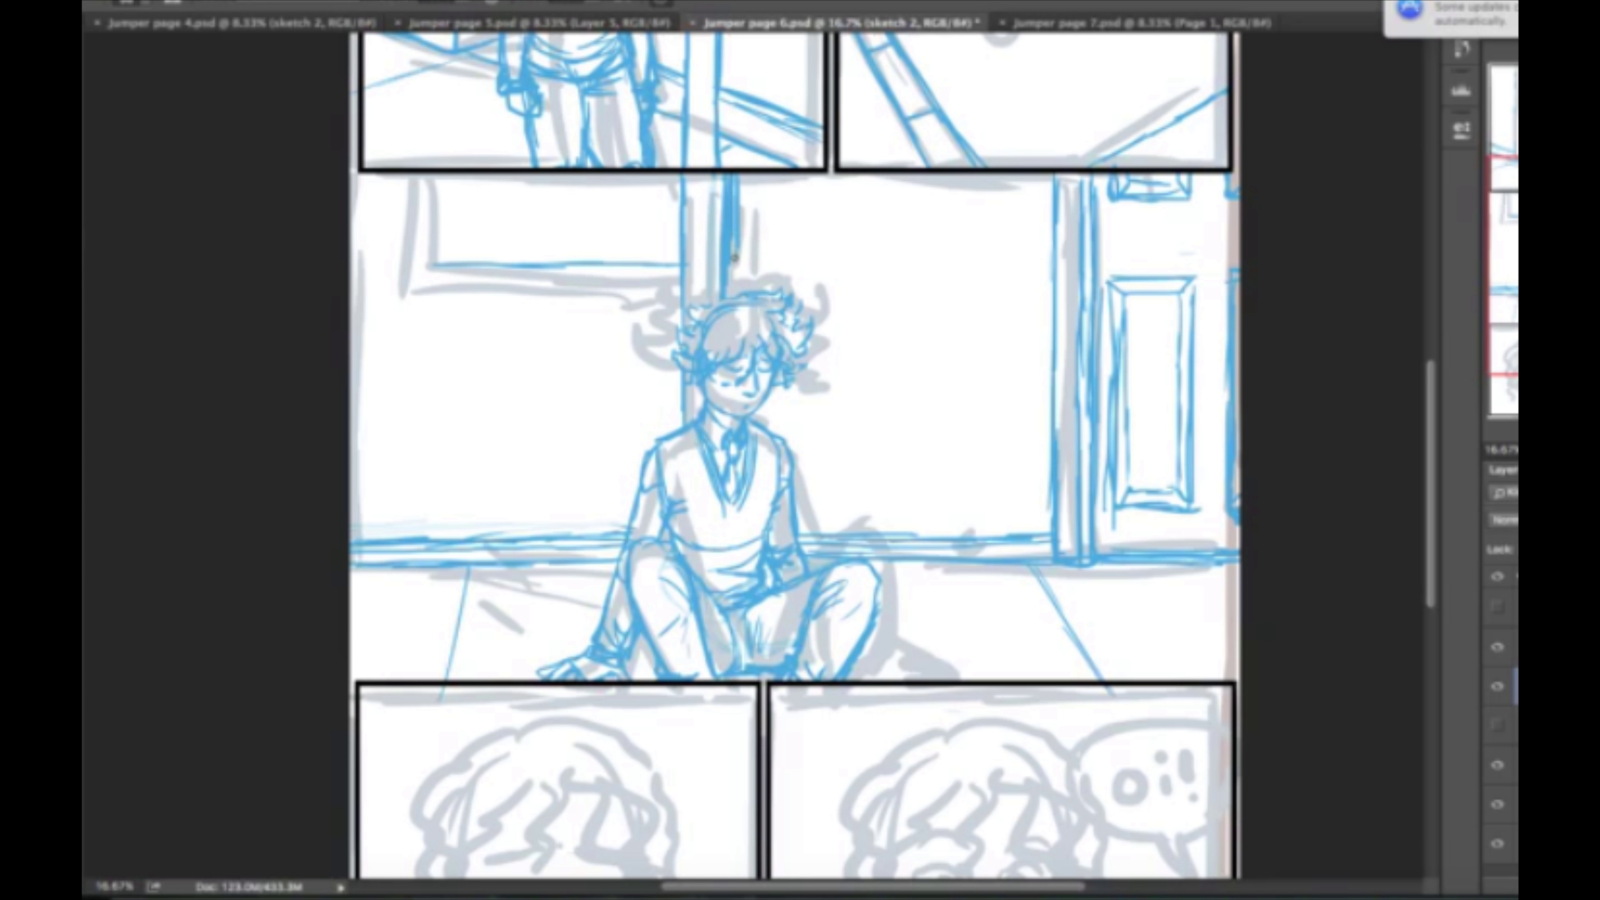
mouse_move(428, 180)
left_mouse_down()
mouse_move(429, 248)
mouse_move(700, 287)
left_mouse_up()
mouse_move(753, 176)
left_mouse_down()
mouse_move(724, 285)
mouse_move(741, 274)
left_mouse_up()
left_click_drag(428, 271, 683, 269)
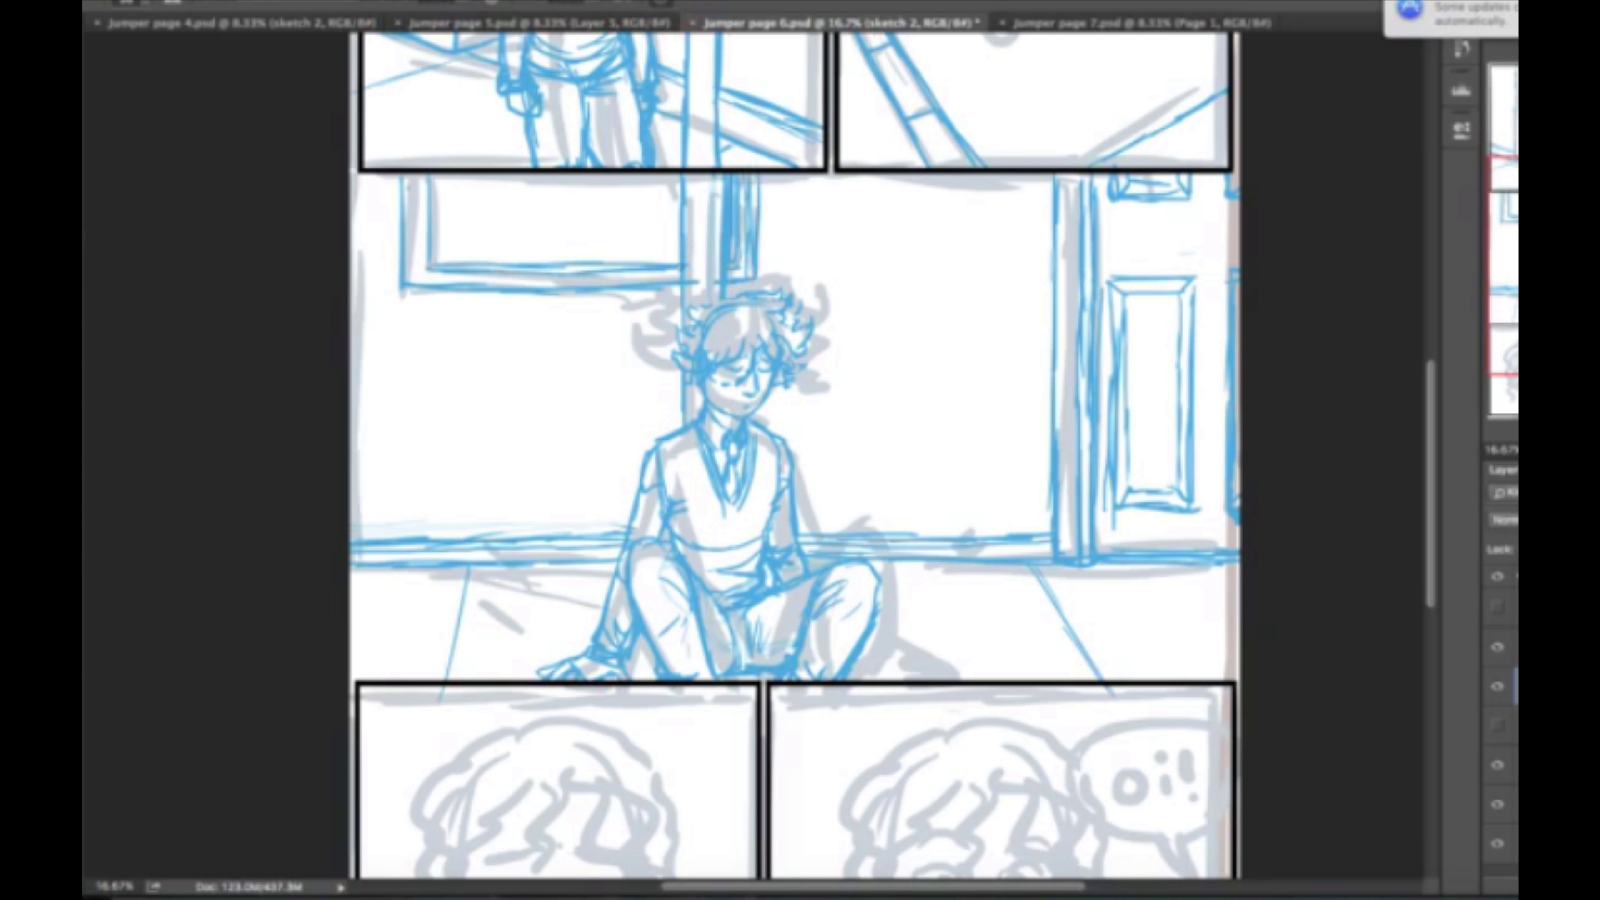
mouse_move(420, 177)
left_mouse_down()
mouse_move(570, 264)
mouse_move(682, 256)
left_mouse_up()
Begin the lower-left face oval in blue.
scroll(794, 453, "down", 5)
mouse_move(536, 358)
left_mouse_down()
mouse_move(574, 634)
mouse_move(558, 834)
left_mouse_up()
scroll(794, 453, "up", 3)
Pencil a guide cross and ears on the lower-left face.
left_click_drag(474, 716, 639, 710)
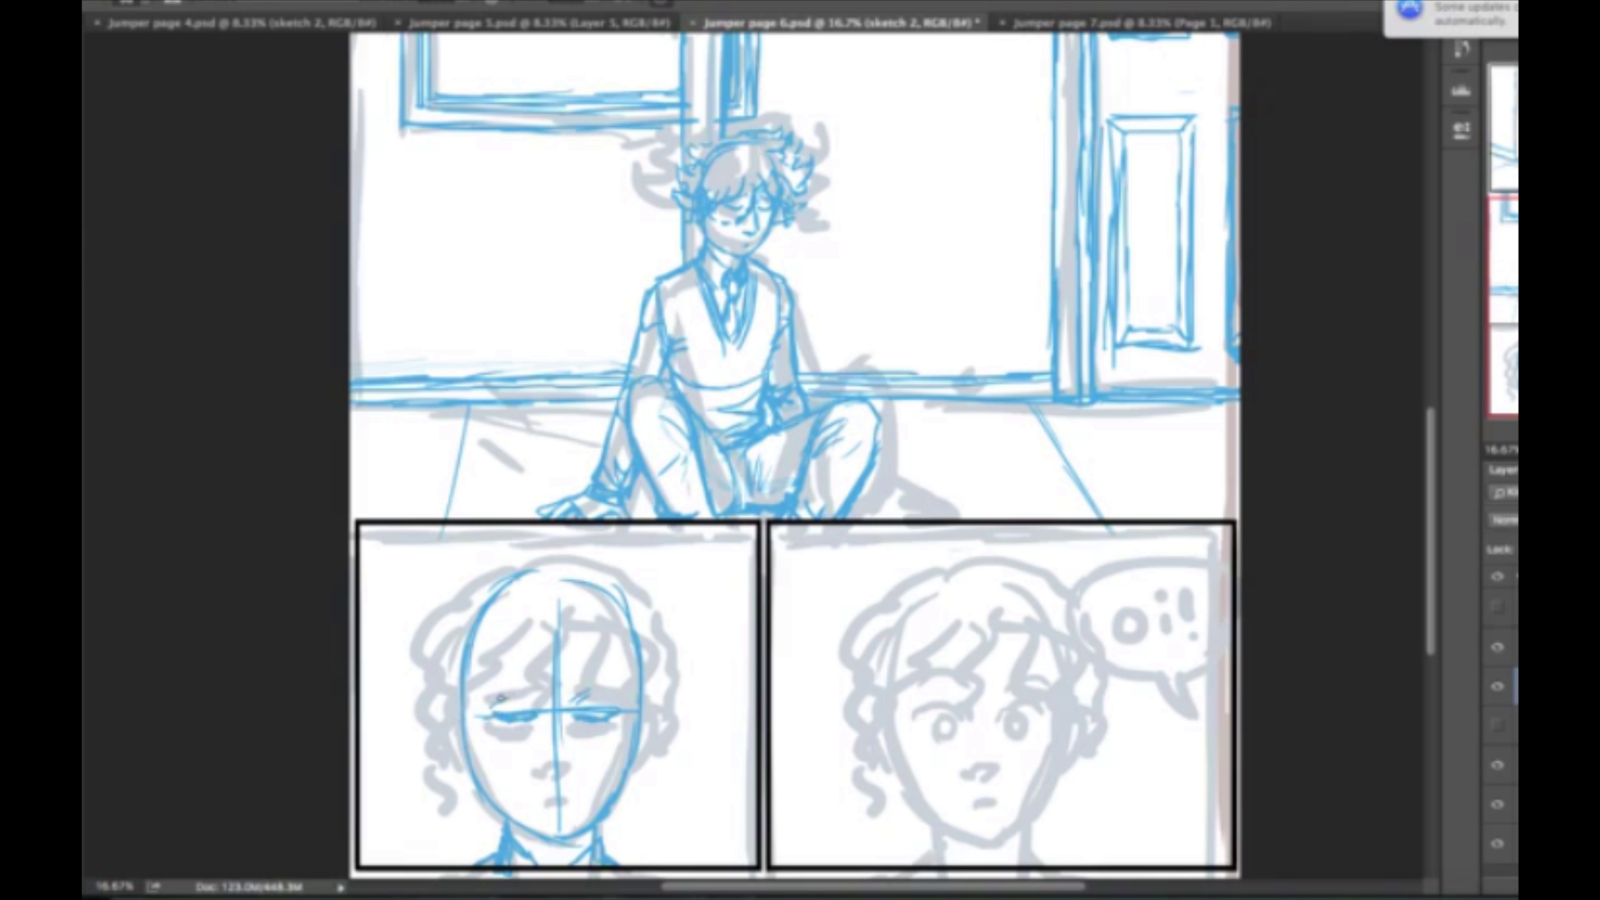
left_click_drag(644, 681, 642, 750)
left_click_drag(463, 686, 463, 757)
left_click(519, 766)
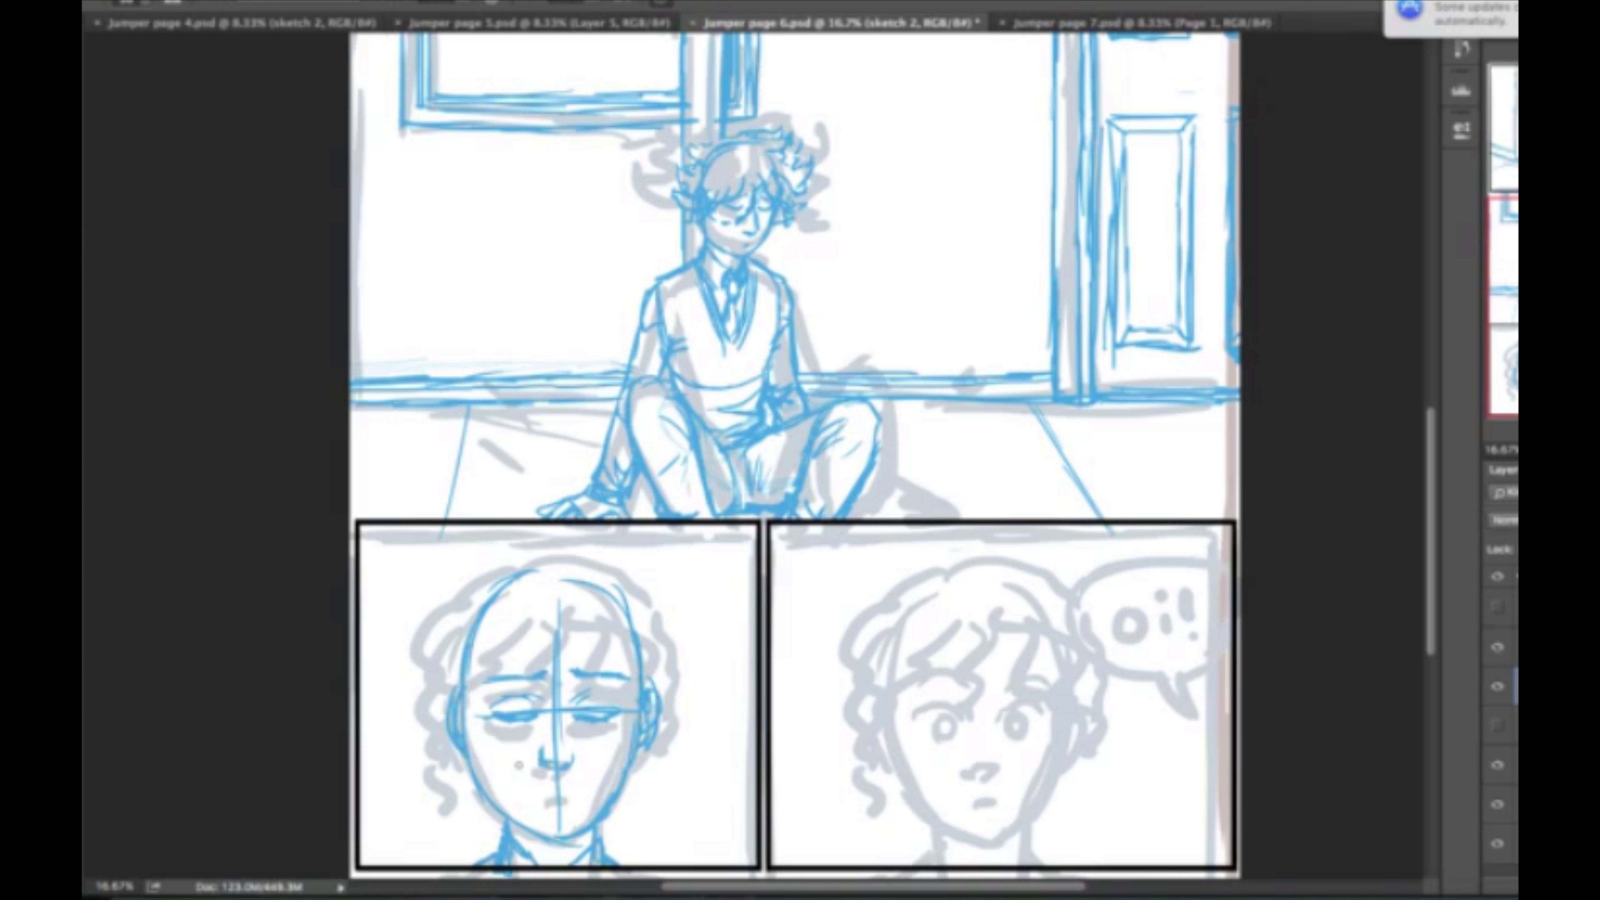
Sketch curly hair around the lower-left face and a neck below the chin.
left_click_drag(541, 599, 548, 751)
left_click_drag(479, 624, 460, 756)
left_click_drag(599, 617, 643, 762)
left_click_drag(473, 580, 441, 757)
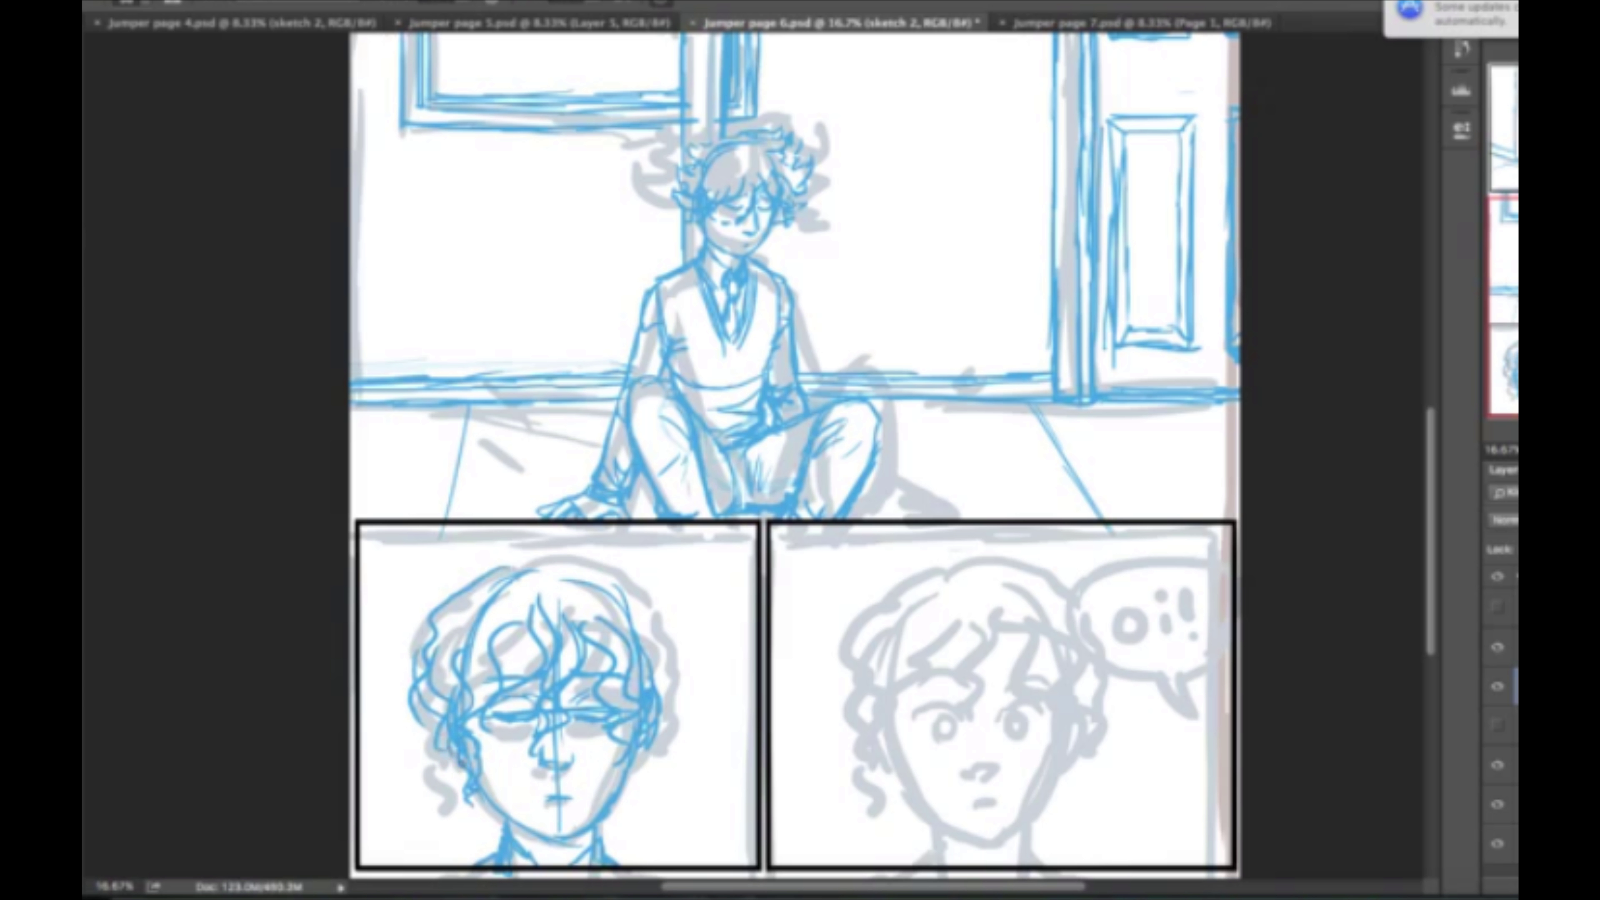
left_click_drag(517, 568, 598, 580)
mouse_move(631, 599)
left_mouse_down()
mouse_move(681, 769)
mouse_move(628, 877)
left_mouse_up()
left_click_drag(493, 799, 485, 854)
left_click_drag(615, 801, 605, 861)
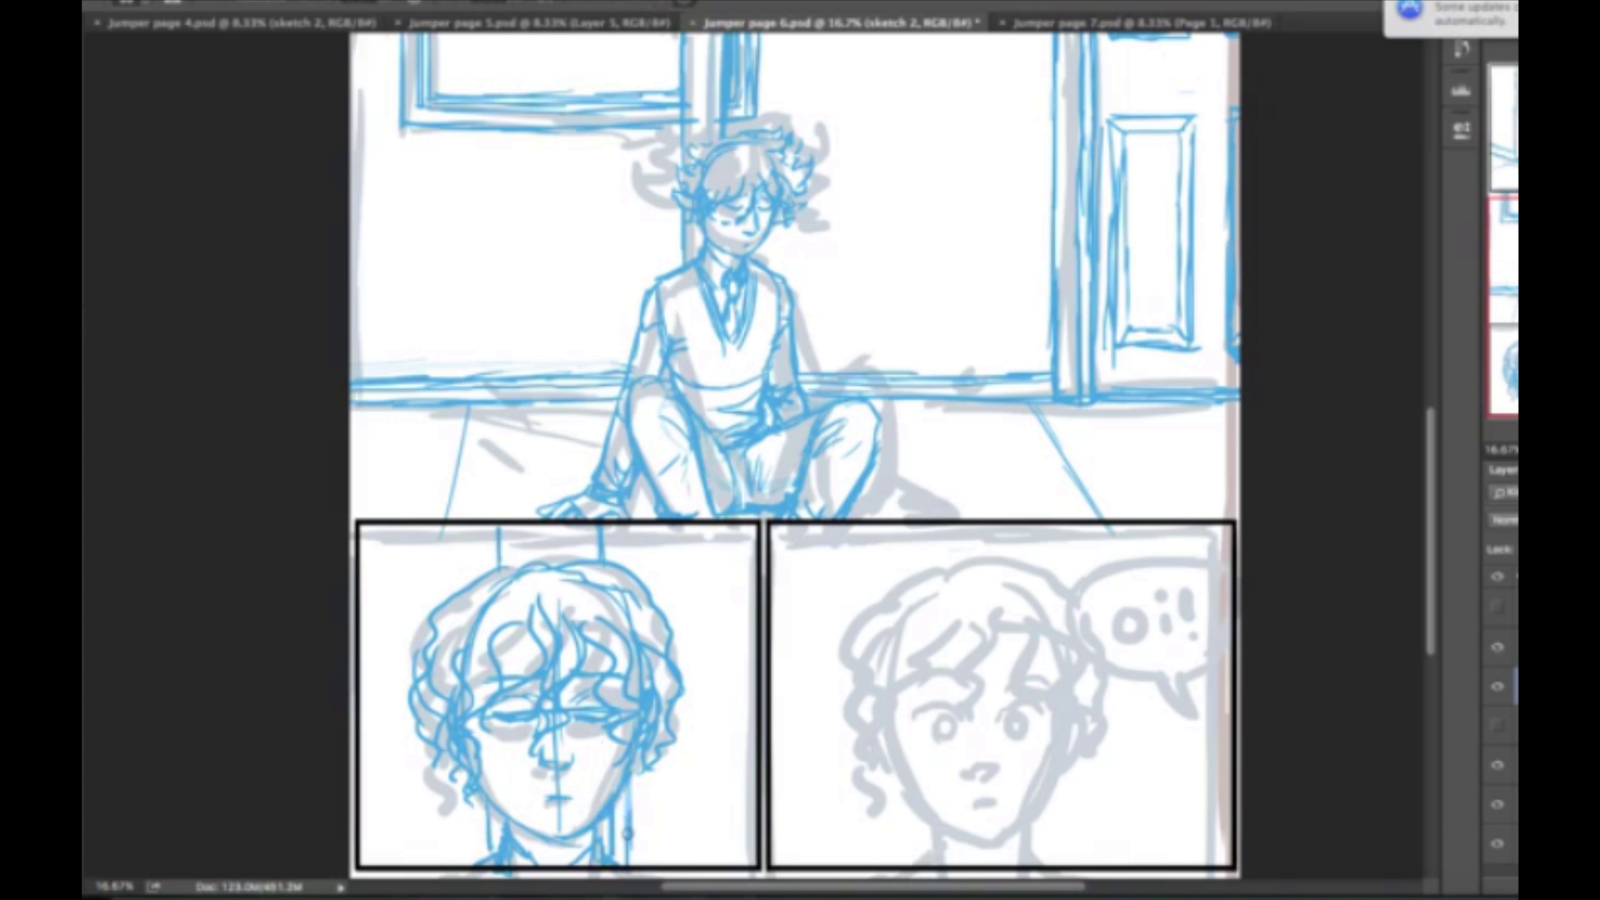
Duplicate the finished face onto a new layer and move it into the lower-right panel.
left_click_drag(699, 589, 744, 813)
key("ctrl+j")
left_click_drag(524, 692, 959, 692)
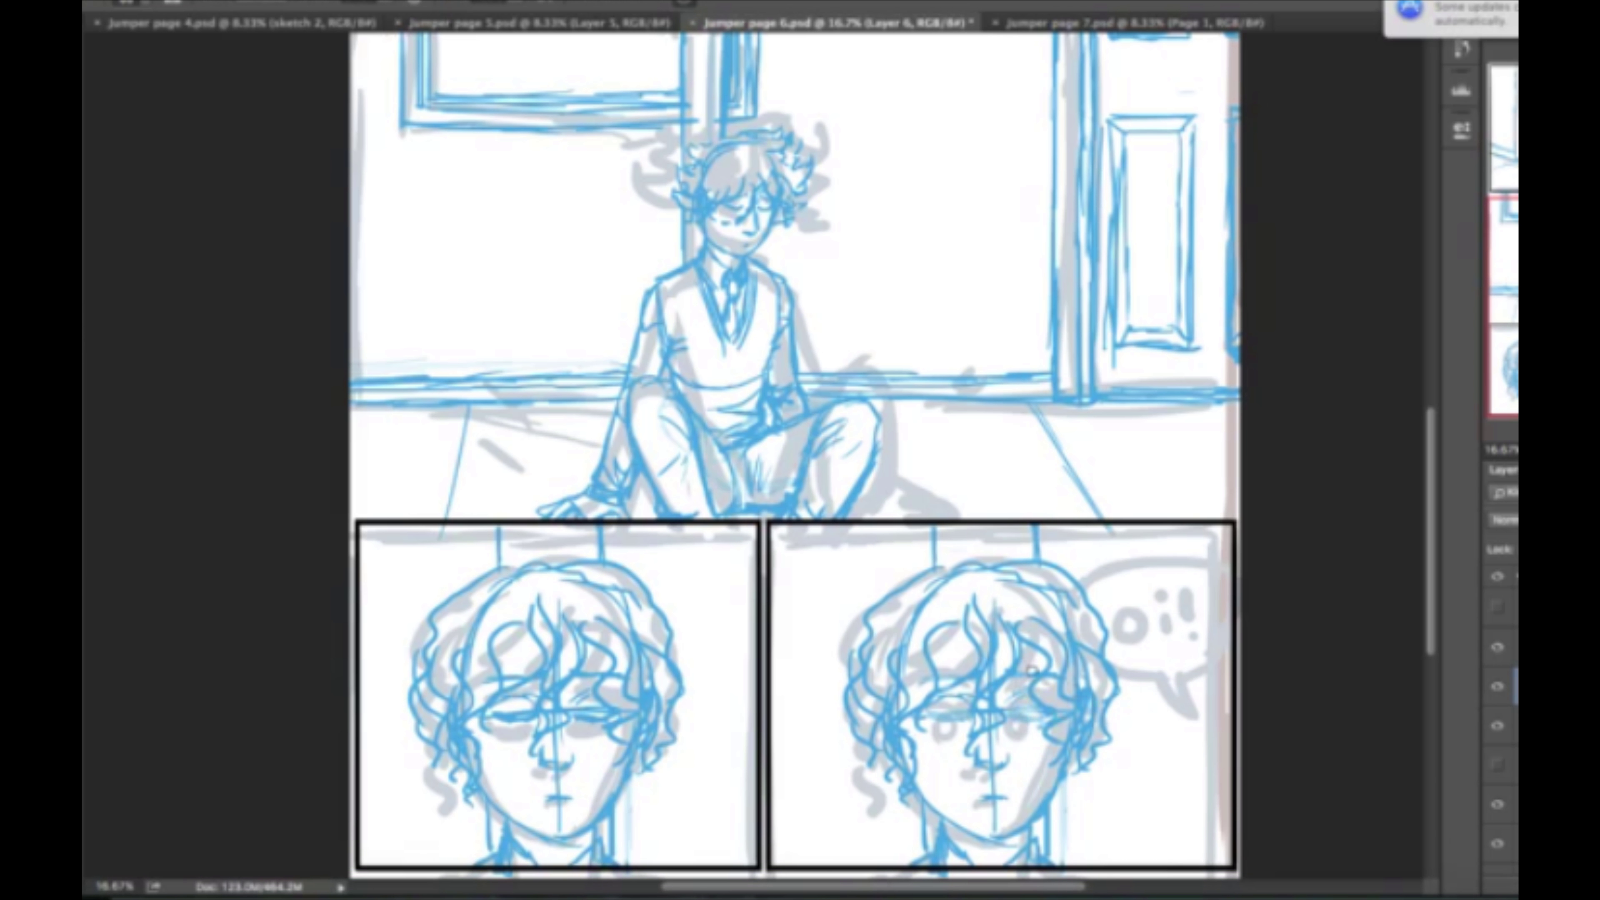
Draw open eyes on the right face and an "oi!" speech bubble.
mouse_move(920, 709)
left_mouse_down()
mouse_move(970, 694)
mouse_move(1055, 706)
mouse_move(1055, 684)
left_mouse_up()
left_click_drag(1078, 567, 1233, 668)
left_click_drag(1138, 610, 1157, 647)
left_click_drag(1188, 600, 1182, 632)
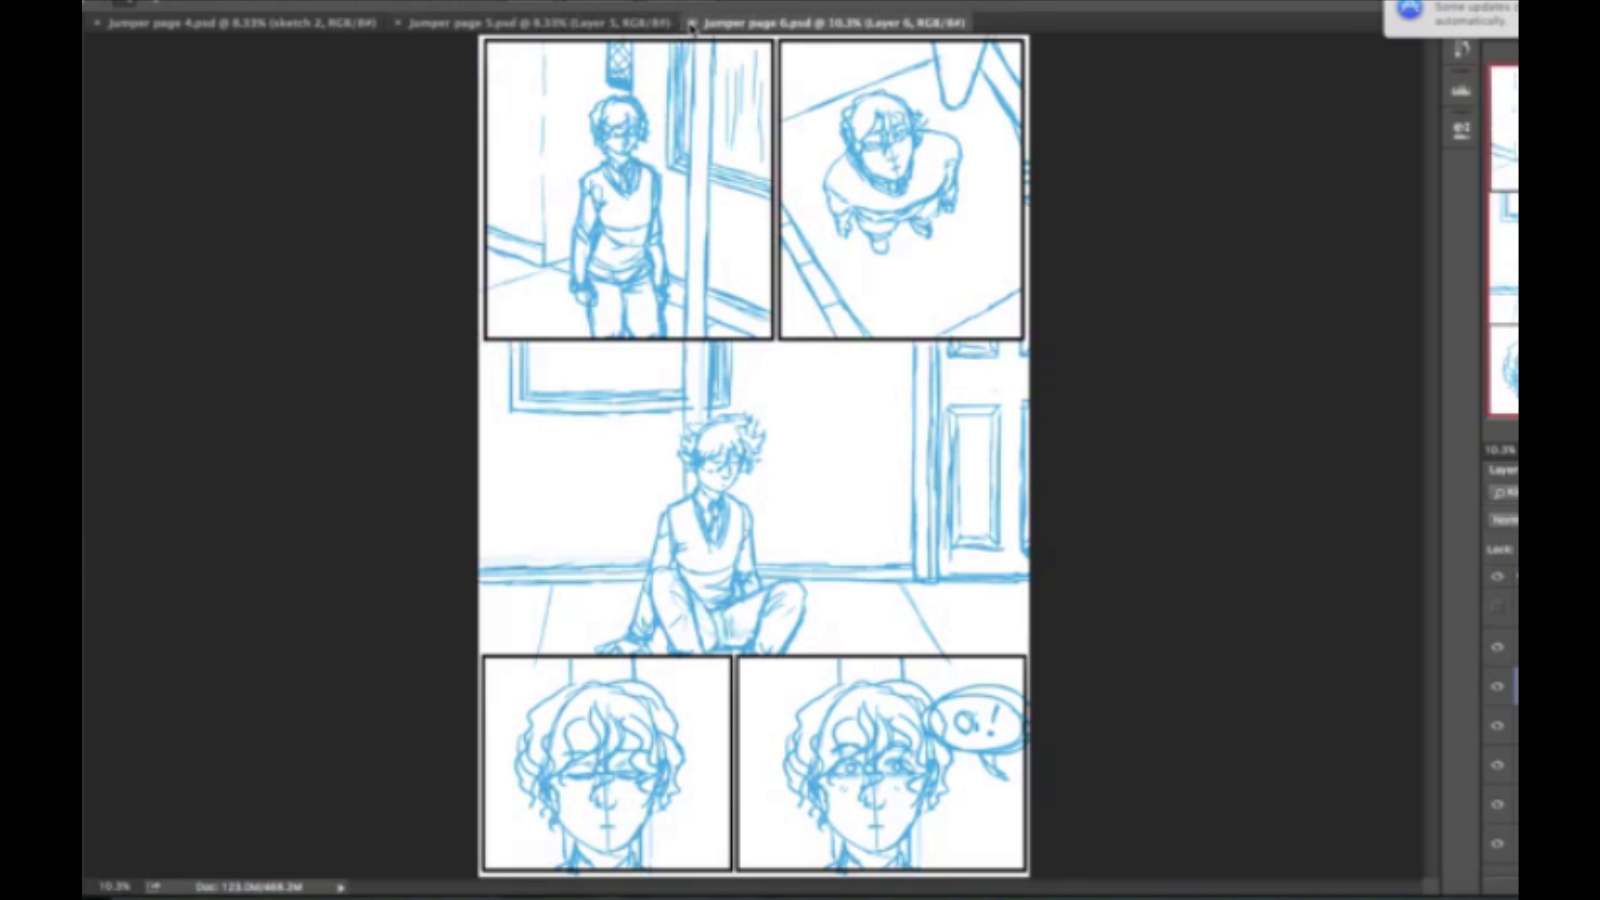
Close Jumper page 6.psd and Jumper page 5.psd, leaving page 4 open.
left_click(694, 24)
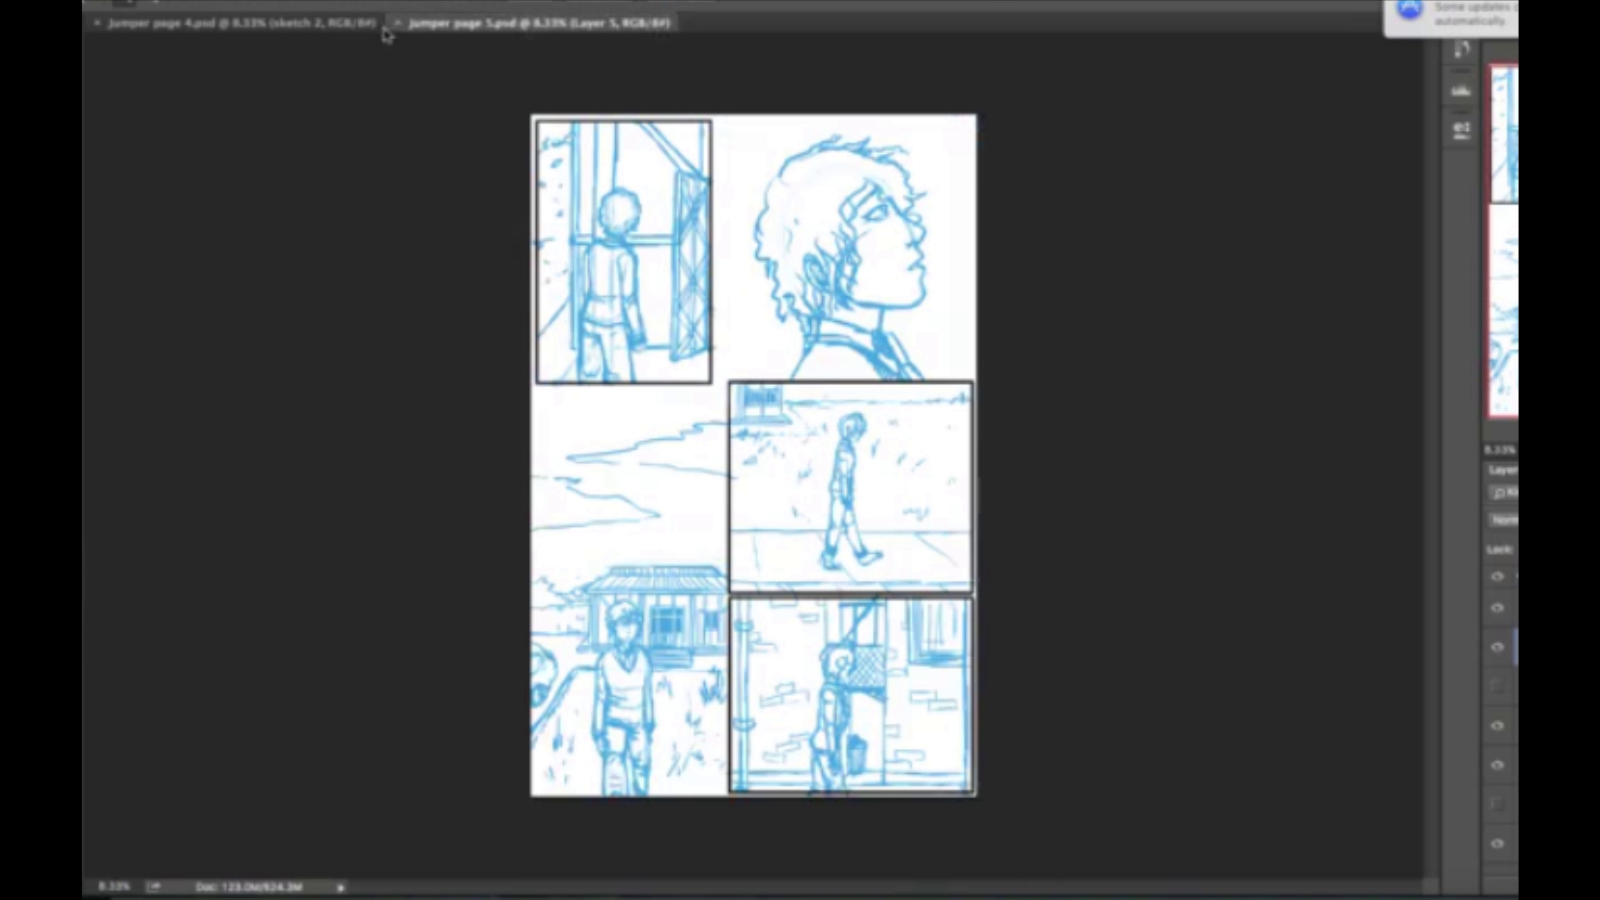
left_click(395, 25)
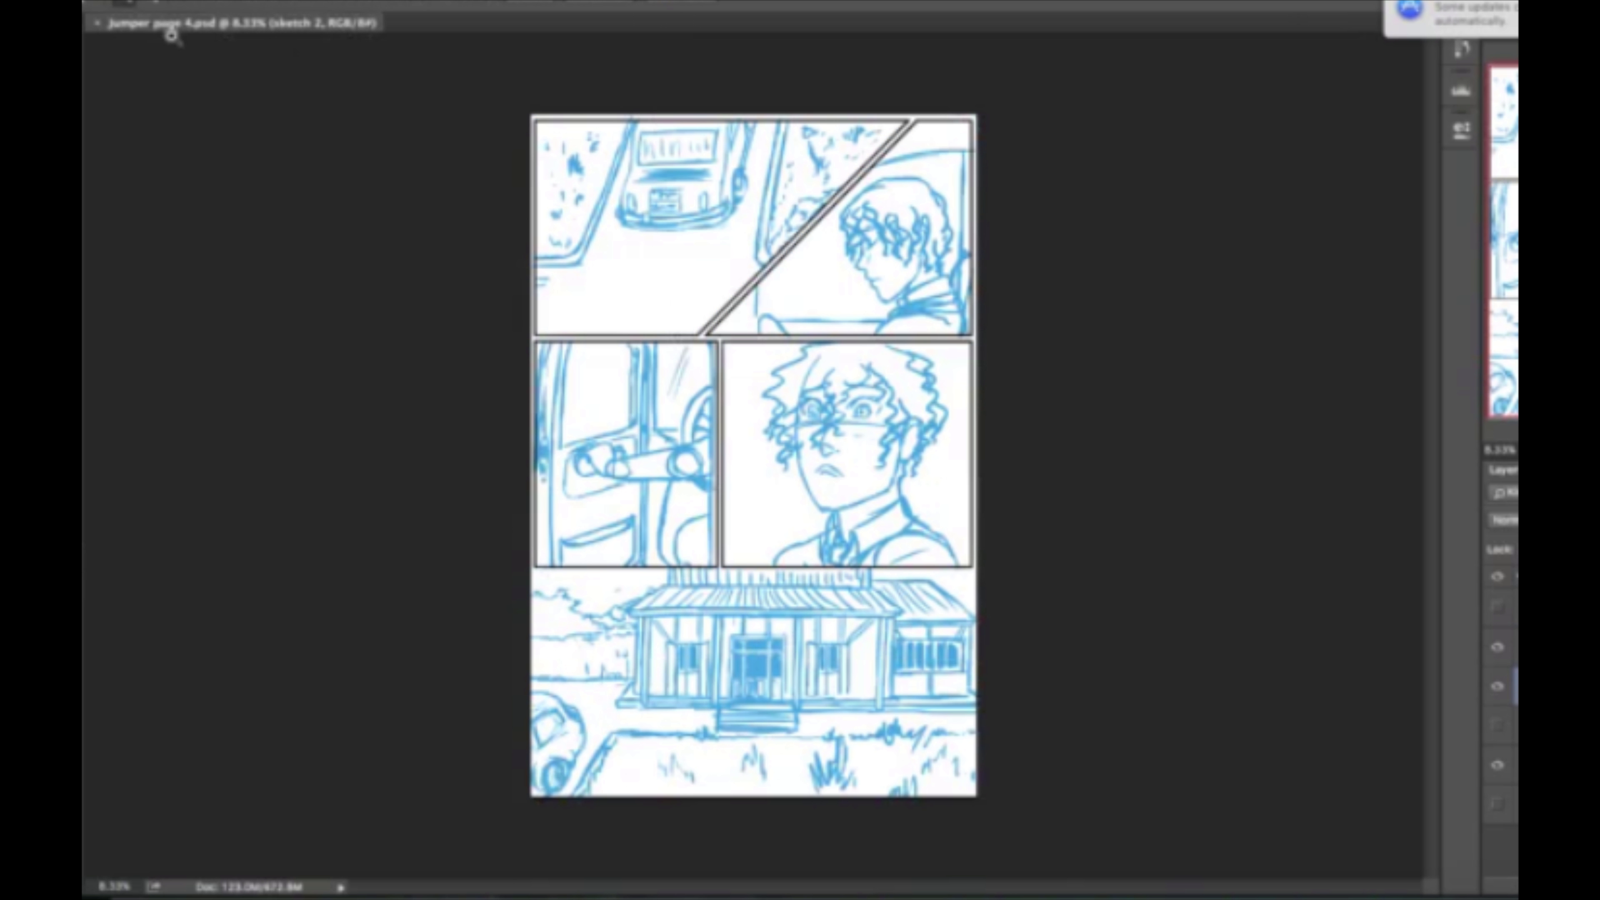